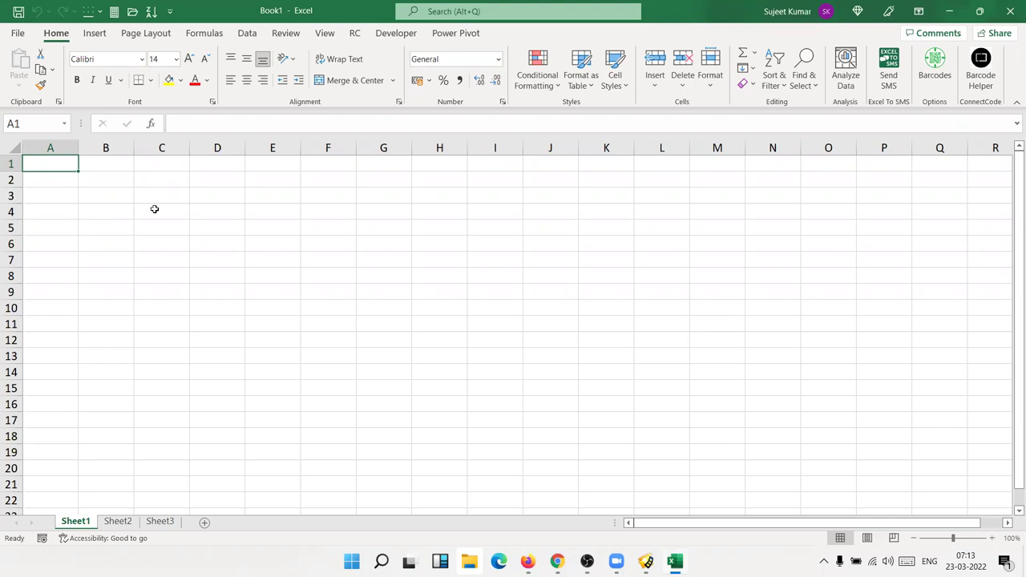
Zoom the blank Sheet1 to 130% and put the cell cursor on B2.
{"action": "scroll", "coordinate": [153, 208], "scroll_direction": "up", "scroll_amount": 2, "text": "ctrl"}
{"action": "left_click", "coordinate": [197, 191]}
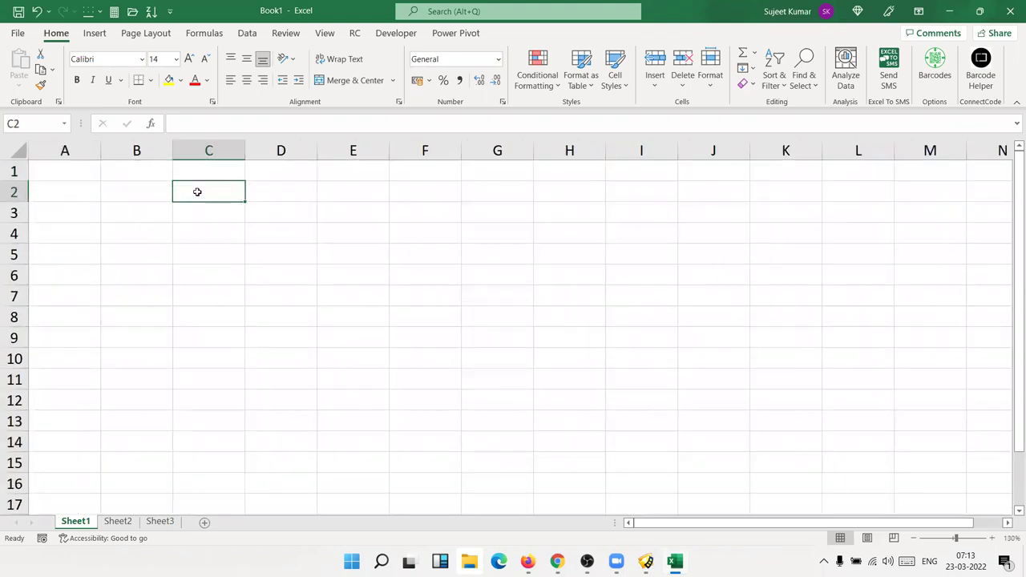
{"action": "mouse_move", "coordinate": [527, 561]}
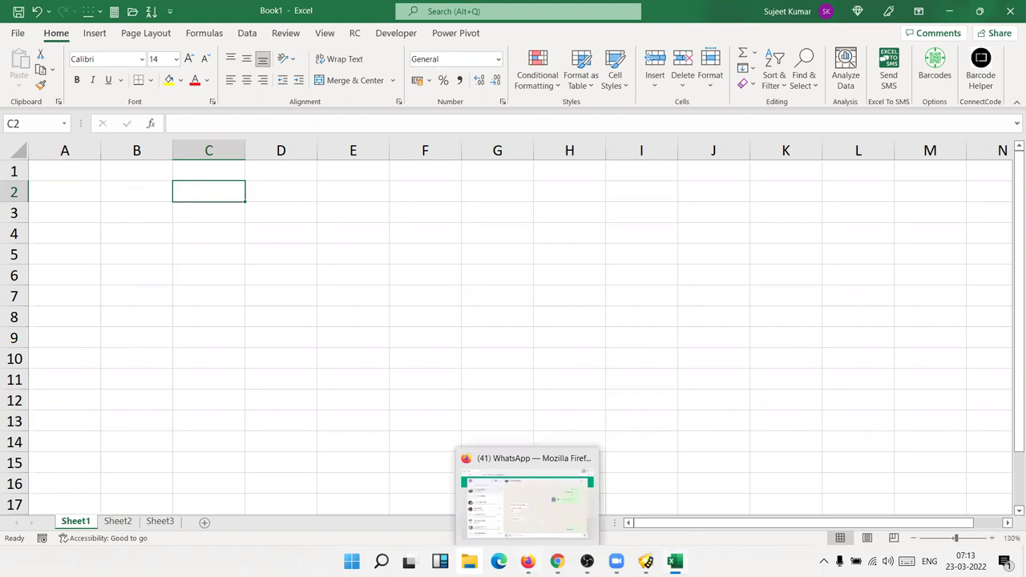
{"action": "left_click", "coordinate": [527, 501]}
{"action": "left_click", "coordinate": [527, 561]}
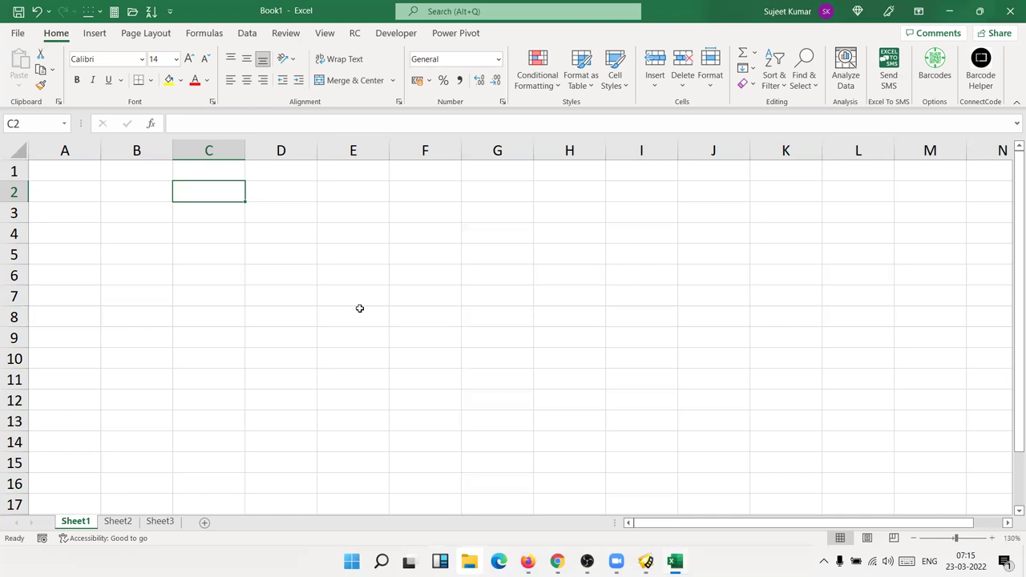
{"action": "key", "text": "Down"}
{"action": "key", "text": "Up"}
{"action": "key", "text": "Left"}
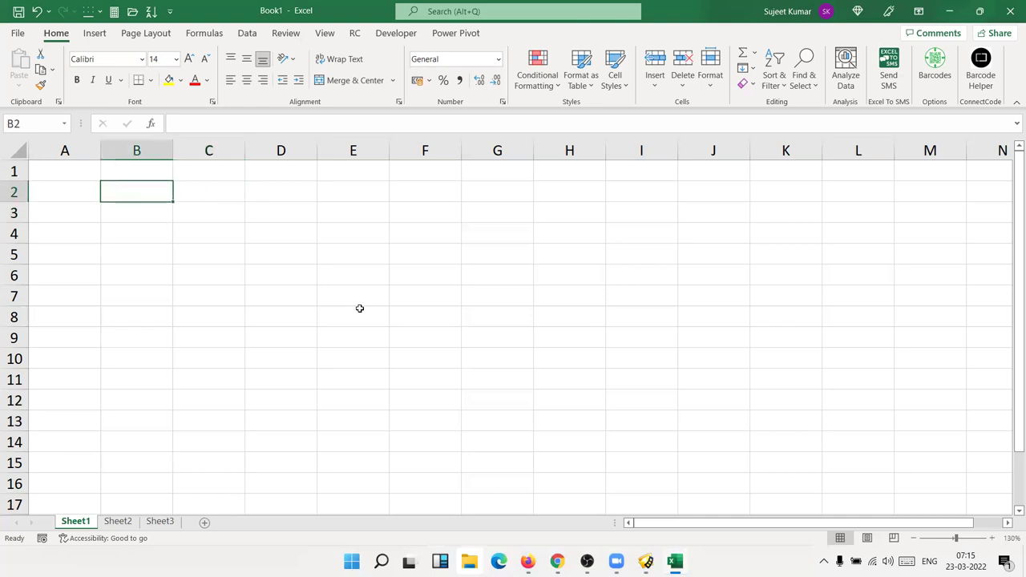
{"action": "left_click", "coordinate": [527, 561]}
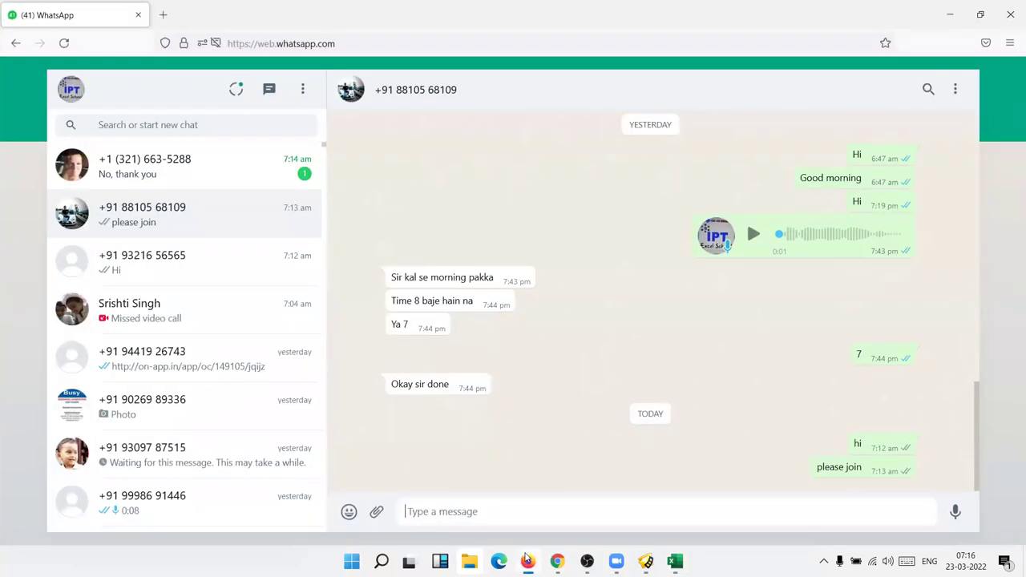
{"action": "left_click", "coordinate": [527, 561]}
{"action": "left_click", "coordinate": [557, 561]}
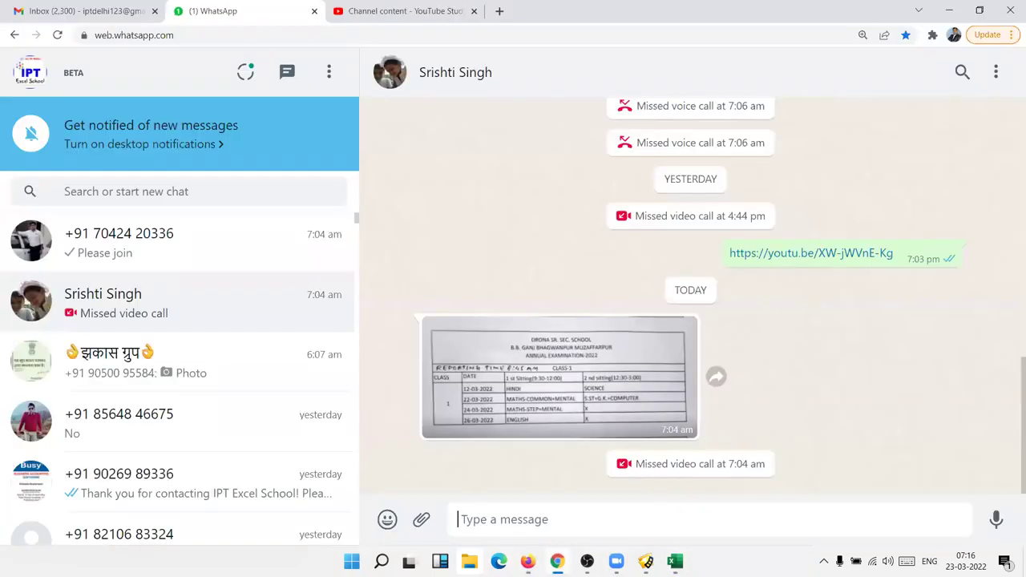
{"action": "left_click", "coordinate": [557, 561]}
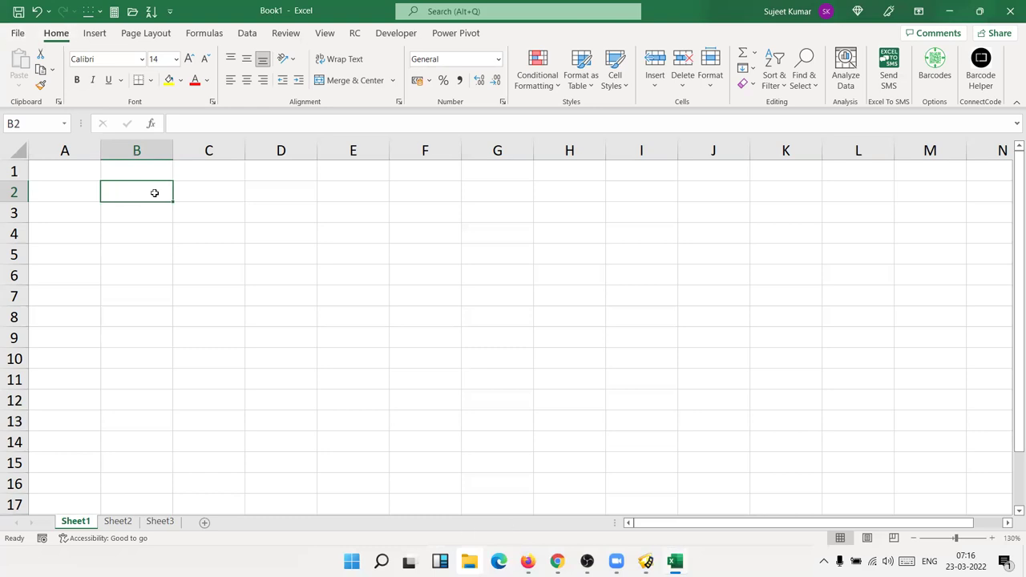
{"action": "type", "text": "20"}
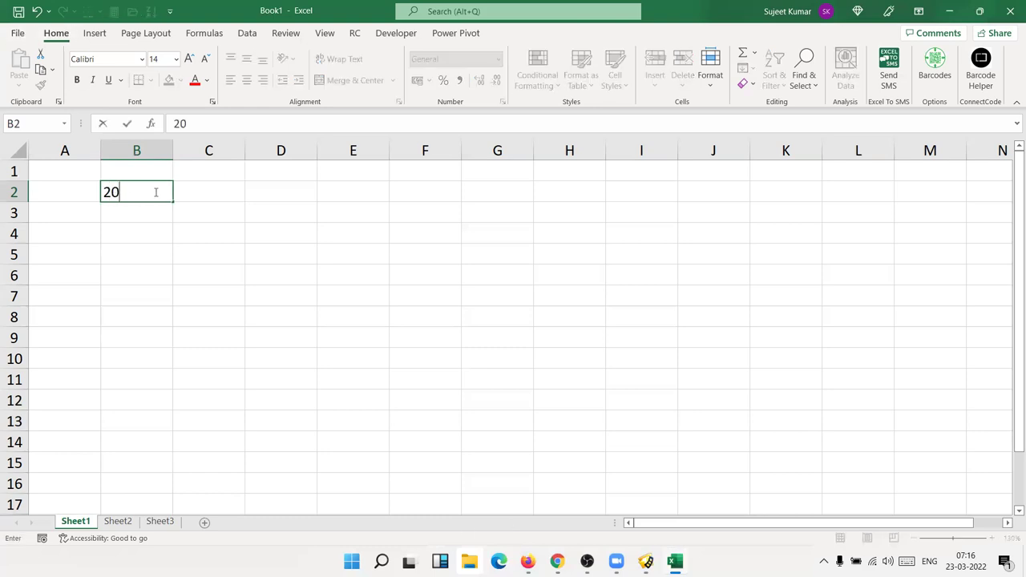
{"action": "key", "text": "Tab"}
{"action": "key", "text": "Tab"}
{"action": "type", "text": "30"}
{"action": "key", "text": "Tab"}
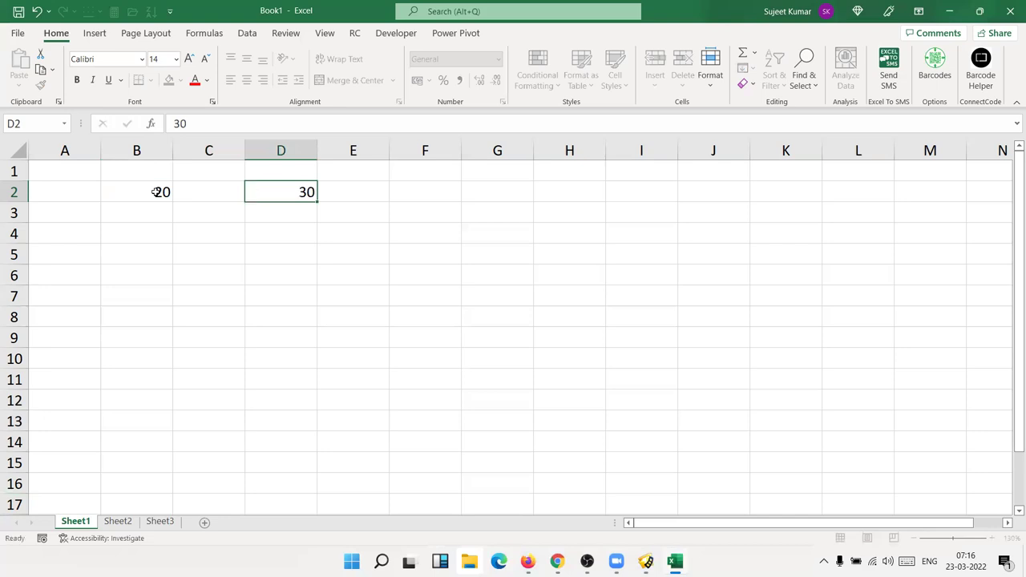
{"action": "type", "text": "="}
{"action": "left_click", "coordinate": [157, 192]}
{"action": "type", "text": "+"}
{"action": "key", "text": "Right"}
{"action": "key", "text": "Right"}
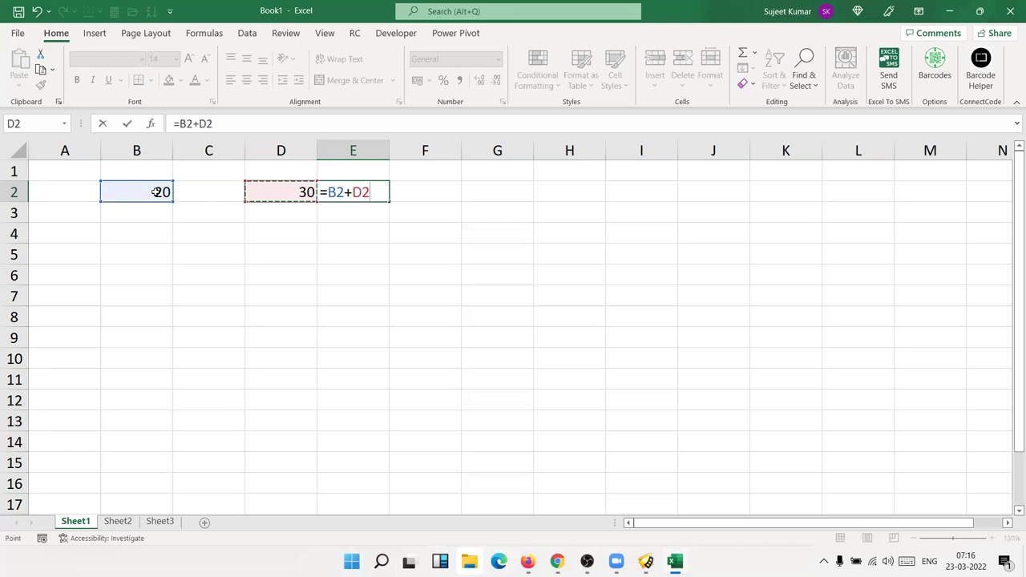
{"action": "key", "text": "Return"}
{"action": "key", "text": "Up"}
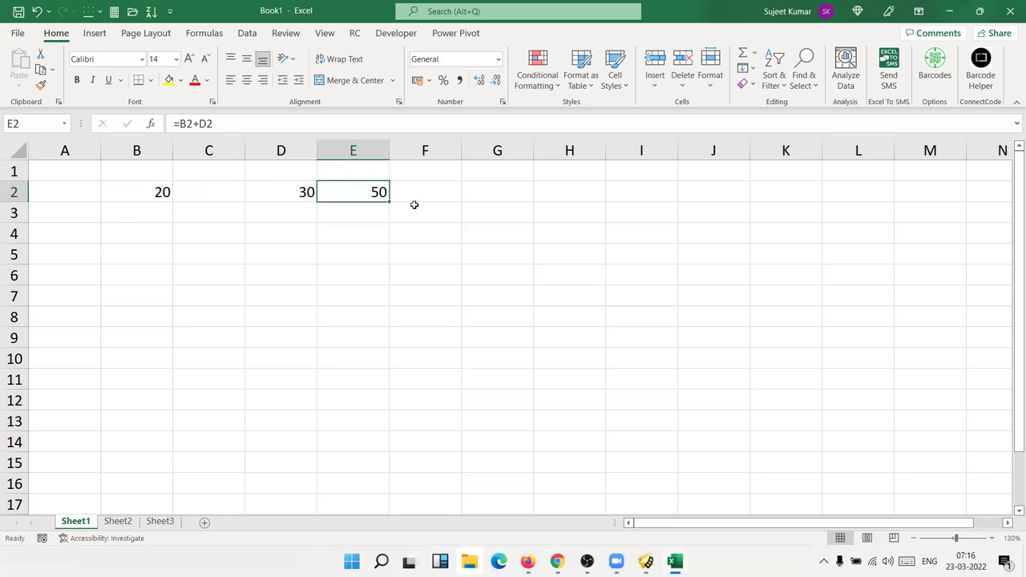
{"action": "left_click_drag", "start_coordinate": [437, 157], "coordinate": [492, 153]}
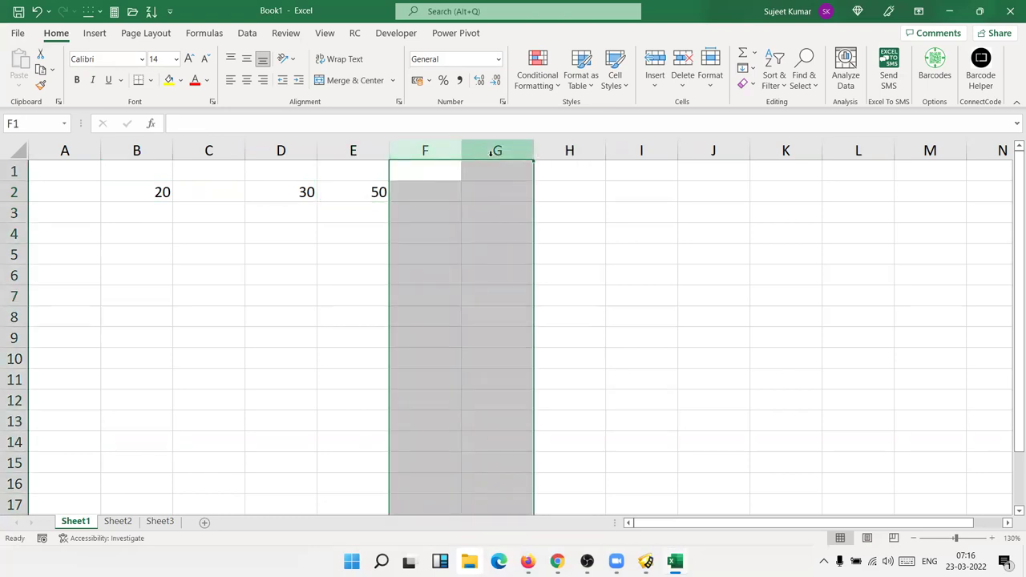
{"action": "left_click_drag", "start_coordinate": [175, 197], "coordinate": [286, 195]}
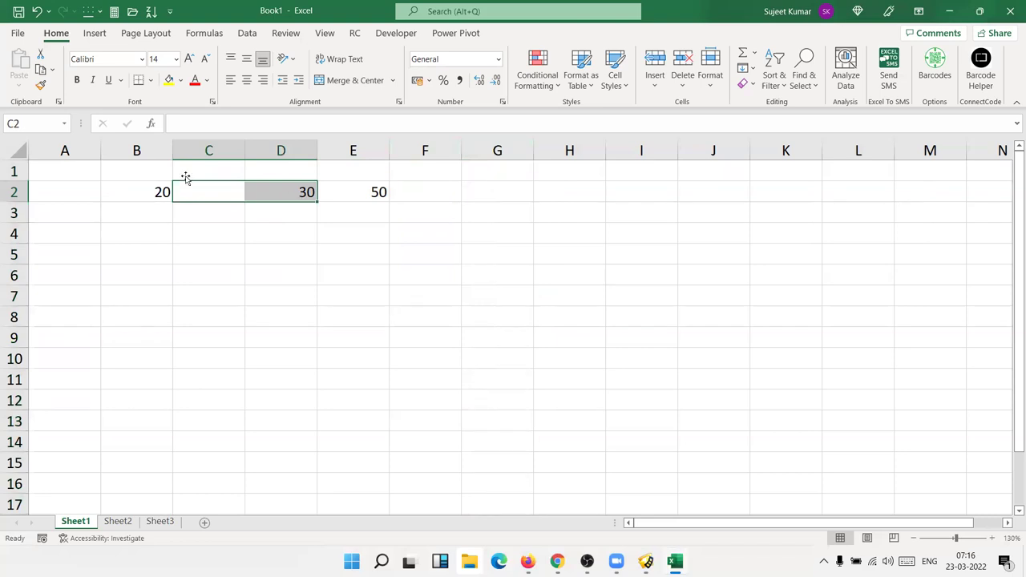
{"action": "left_click", "coordinate": [201, 151]}
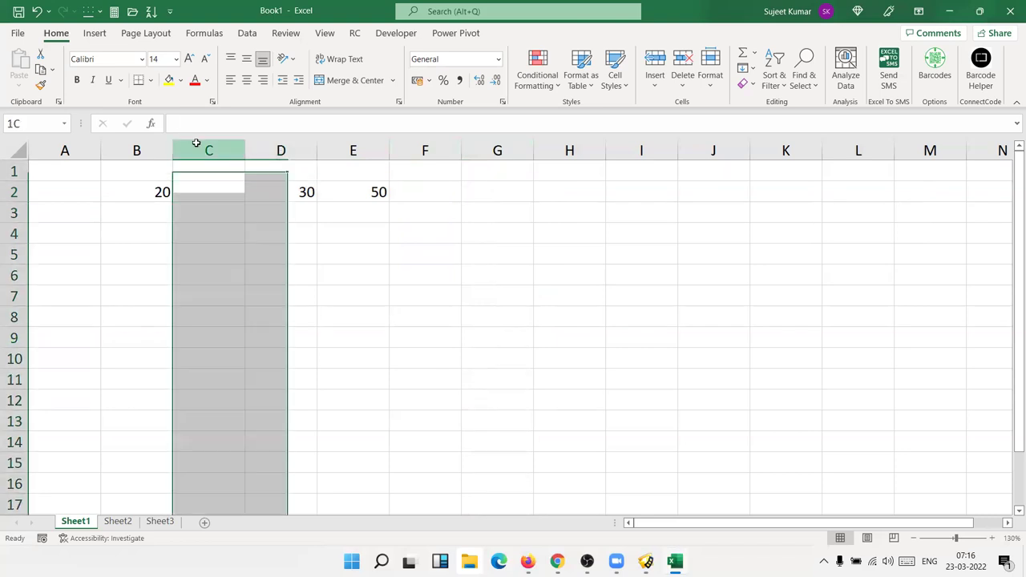
{"action": "left_click", "coordinate": [187, 247]}
{"action": "left_click", "coordinate": [137, 192]}
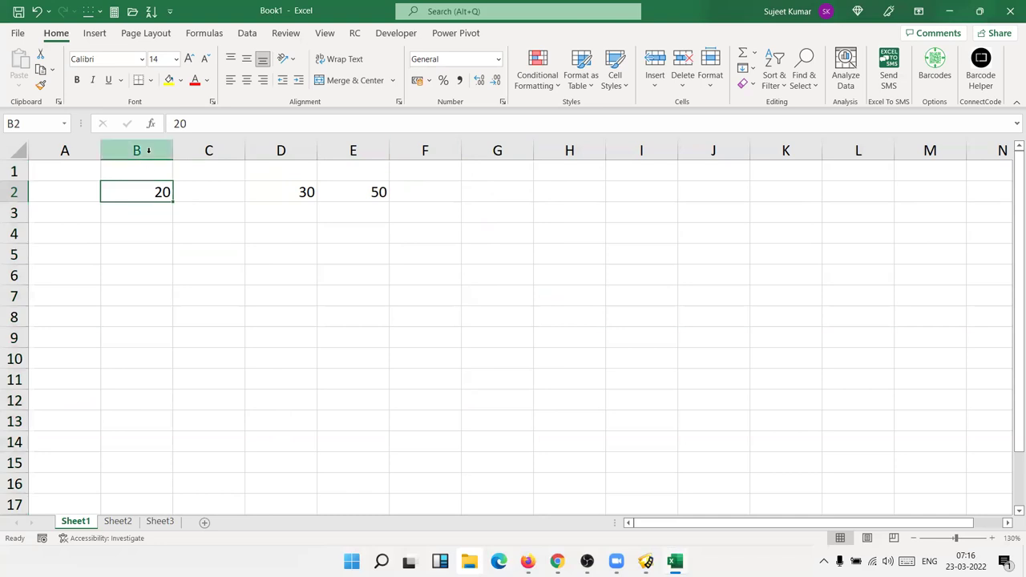
{"action": "left_click_drag", "start_coordinate": [142, 190], "coordinate": [411, 193]}
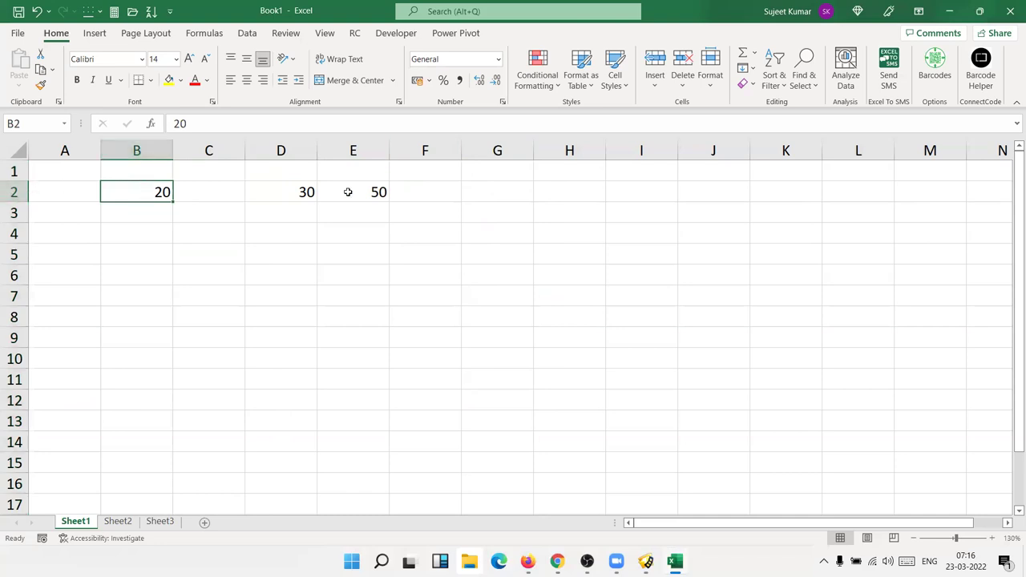
{"action": "key", "text": "Delete"}
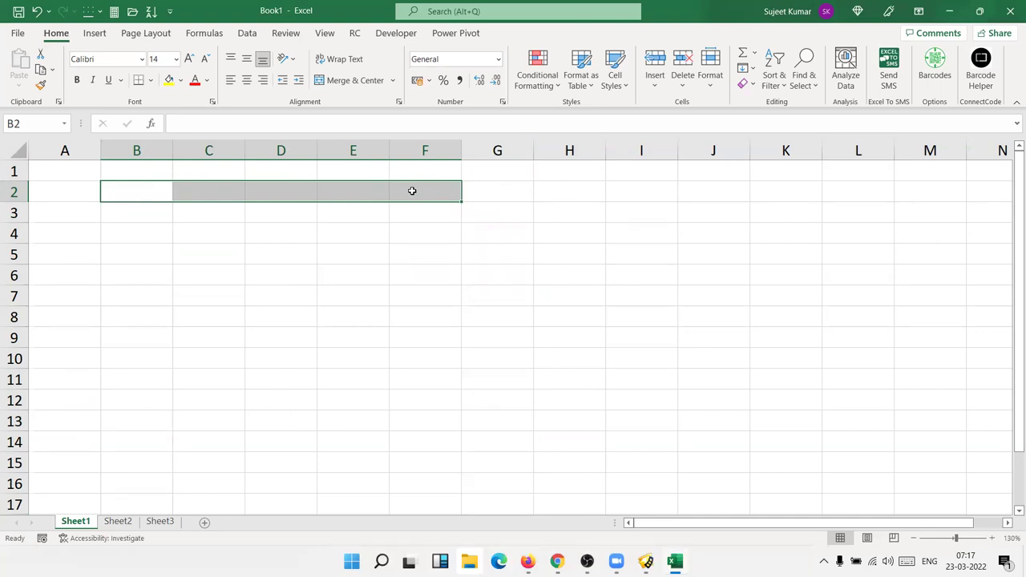
Minimize the Book1 Excel window with Windows+Down to reveal the desktop.
{"action": "key", "text": "super+Down"}
{"action": "key", "text": "super+Down"}
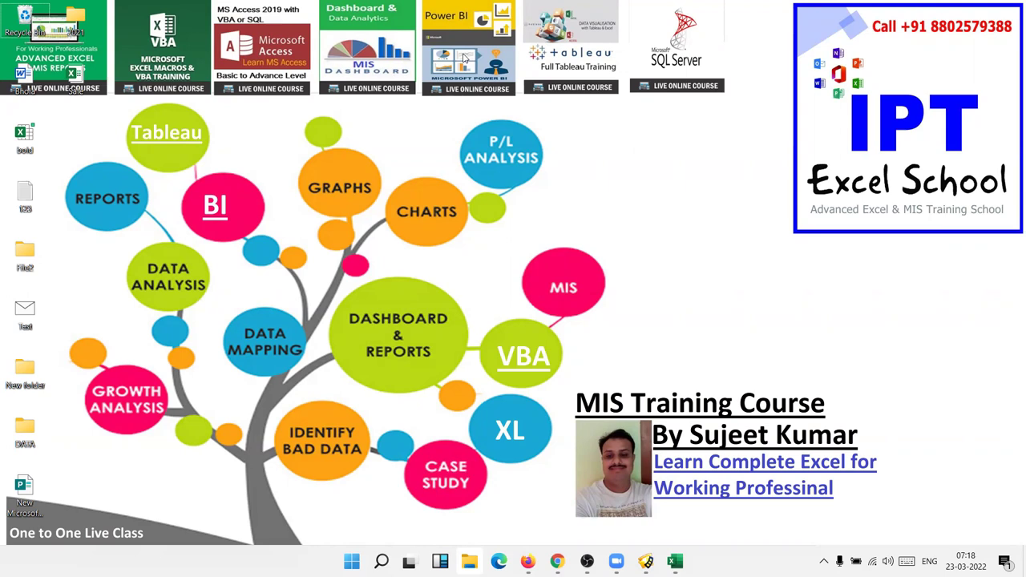
In Gmail, move the three Zoom meeting-room emails and the Flipkart promotion to Trash.
{"action": "left_click", "coordinate": [557, 560]}
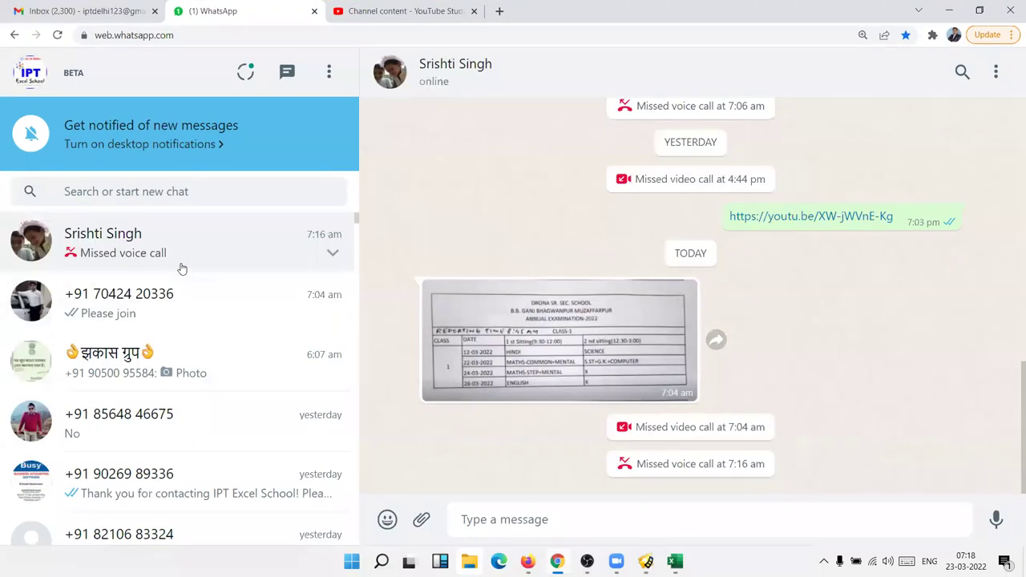
{"action": "left_click", "coordinate": [78, 8]}
{"action": "mouse_move", "coordinate": [561, 264]}
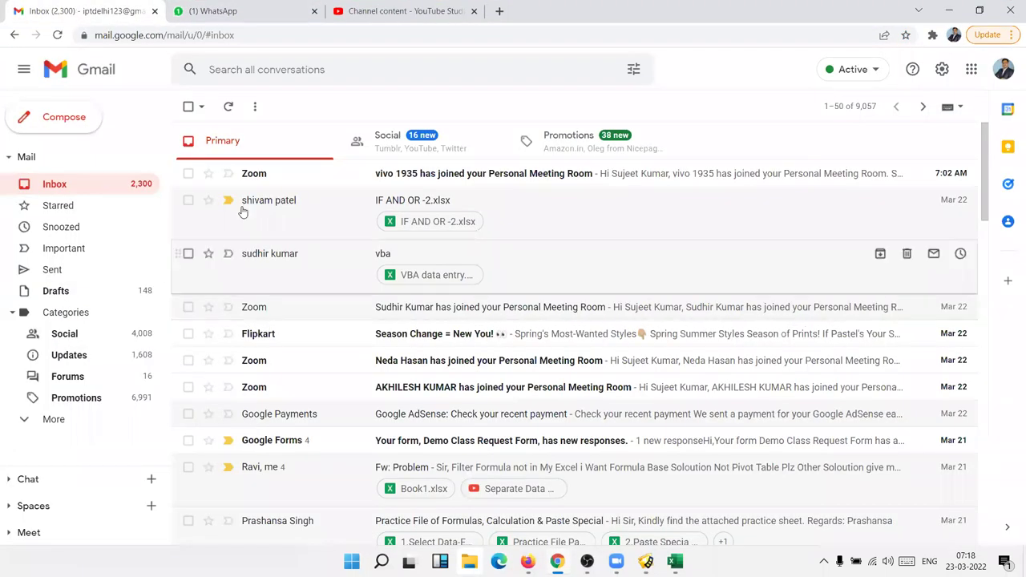
{"action": "left_click", "coordinate": [187, 173]}
{"action": "left_click", "coordinate": [286, 107]}
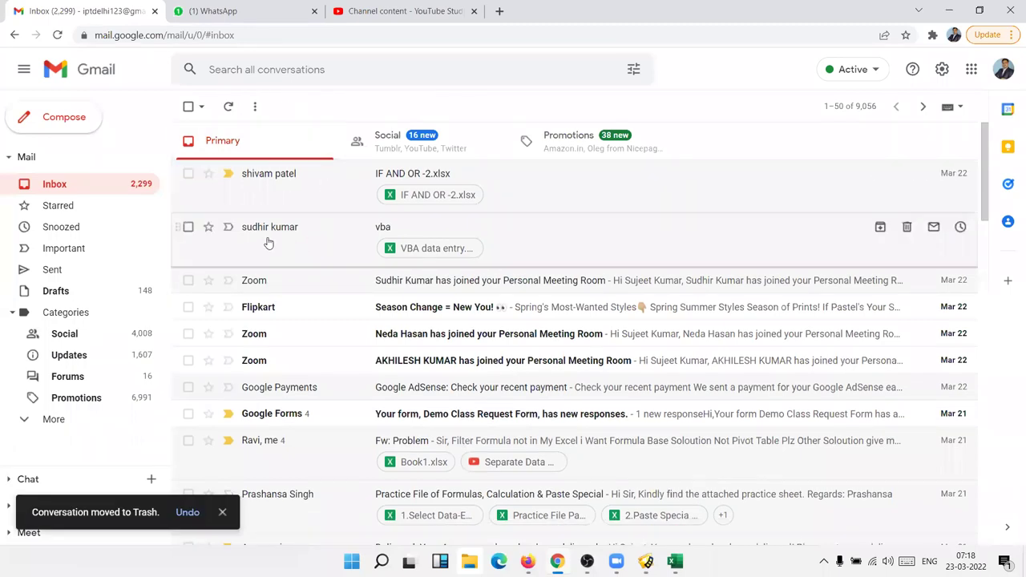
{"action": "left_click", "coordinate": [188, 360]}
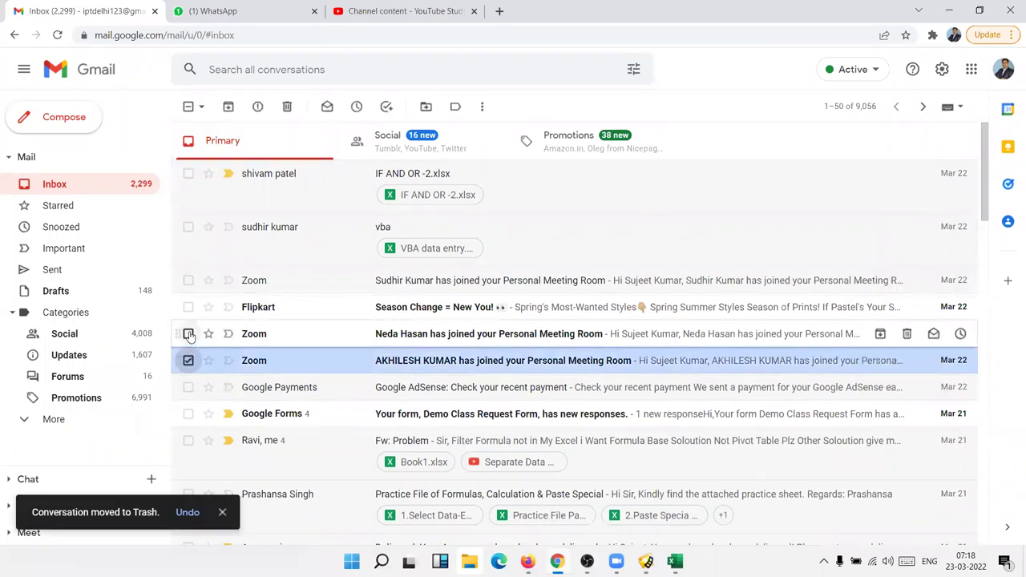
{"action": "left_click", "coordinate": [189, 333]}
{"action": "left_click", "coordinate": [286, 107]}
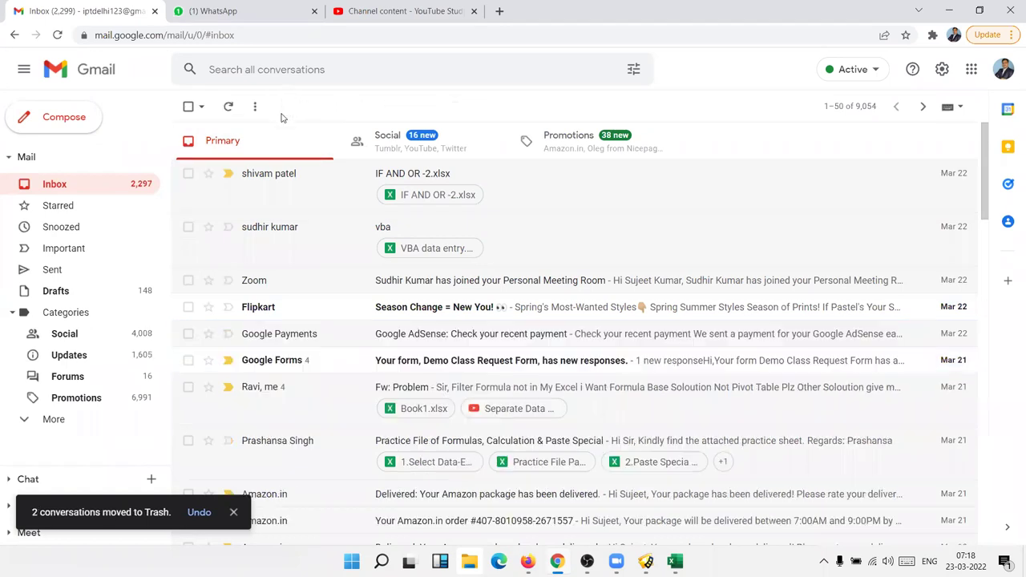
{"action": "left_click", "coordinate": [188, 307]}
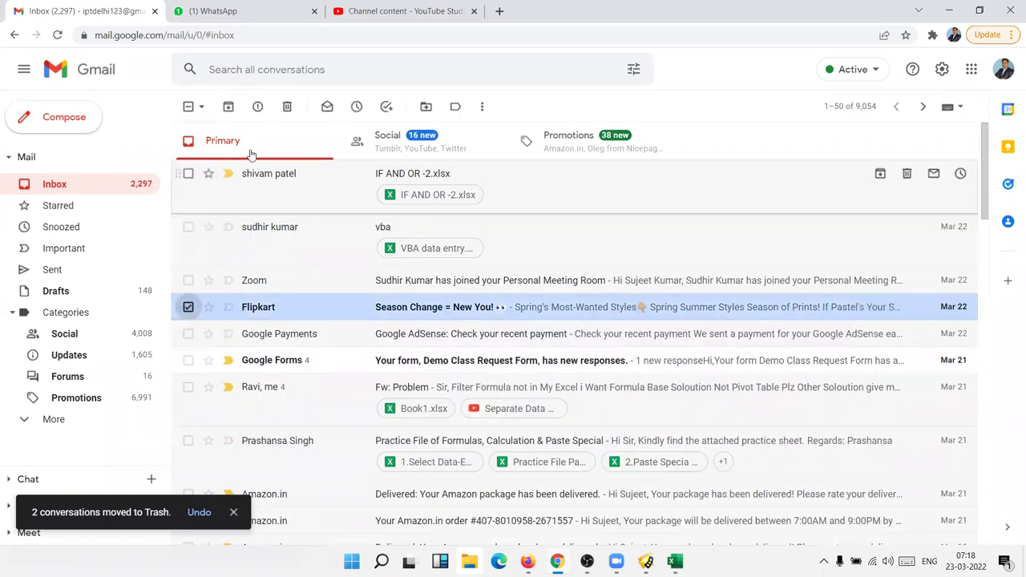
{"action": "left_click", "coordinate": [286, 107]}
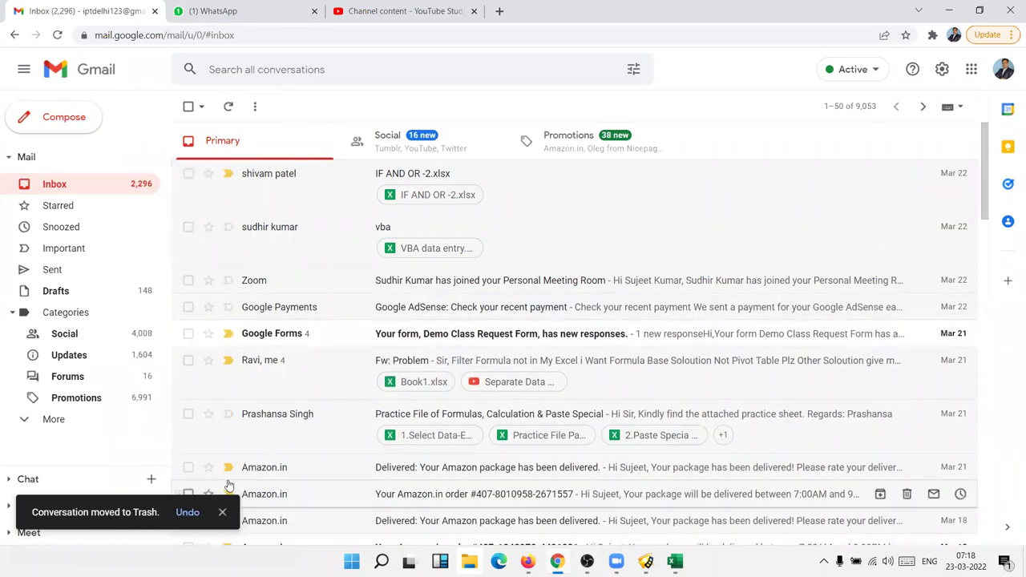
{"action": "mouse_move", "coordinate": [561, 494]}
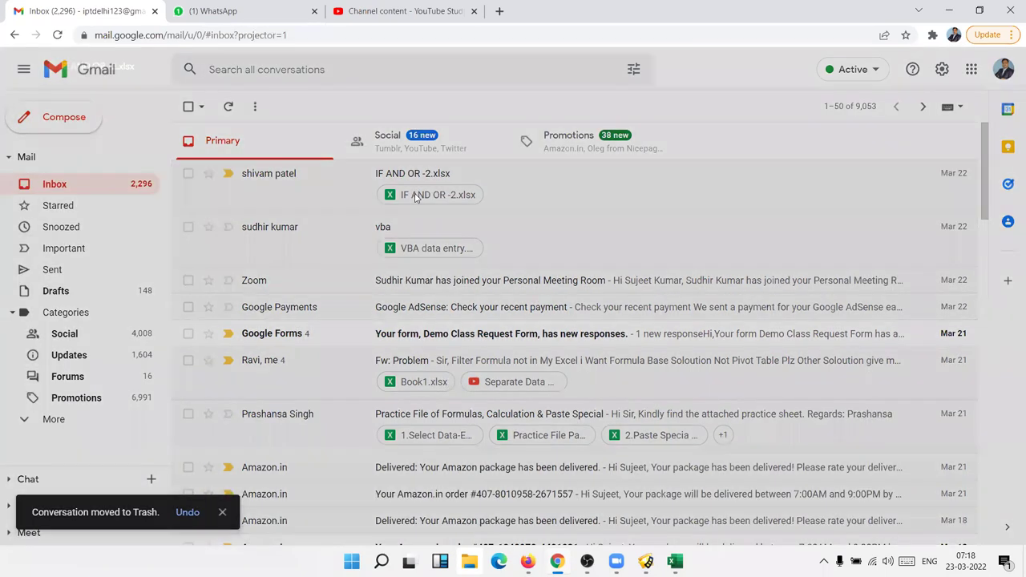
Preview the IF AND OR -2.xlsx attachment, then return to the Excel workbook.
{"action": "left_click", "coordinate": [415, 196]}
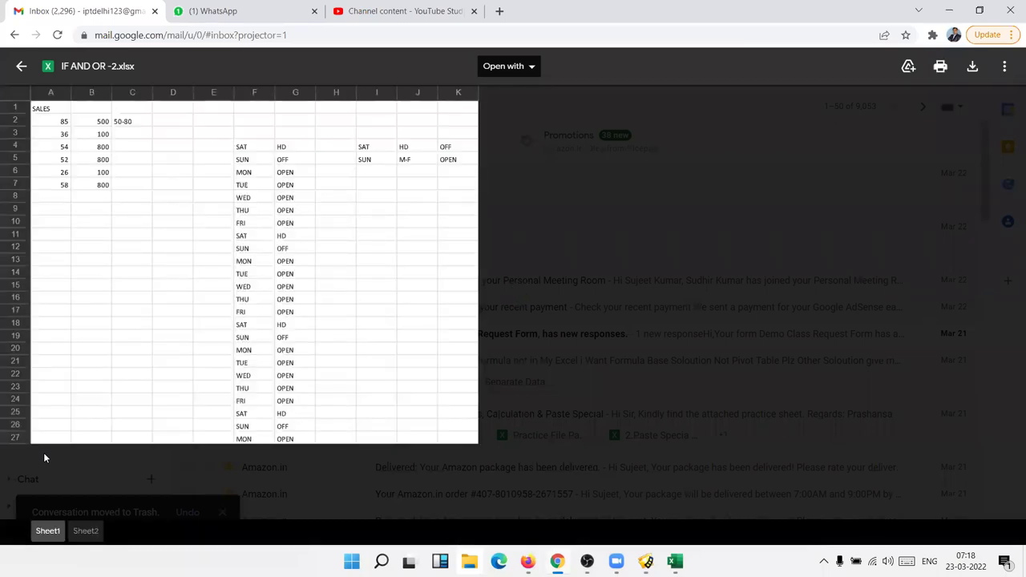
{"action": "left_click", "coordinate": [20, 70]}
{"action": "mouse_move", "coordinate": [675, 561]}
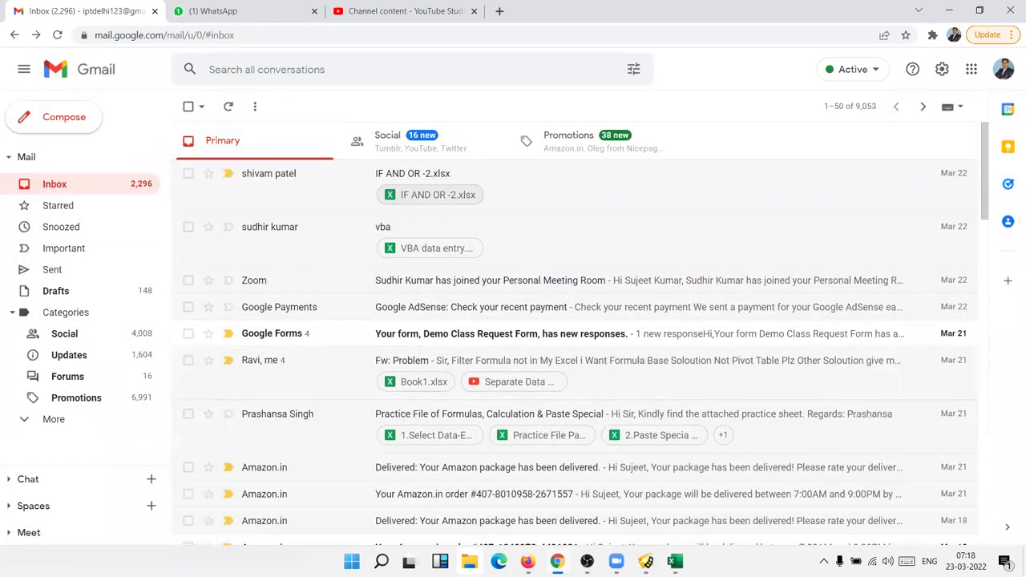
{"action": "left_click", "coordinate": [675, 561]}
Select a few empty cells around B3–F4, ending with cell A1 selected.
{"action": "left_click", "coordinate": [159, 218]}
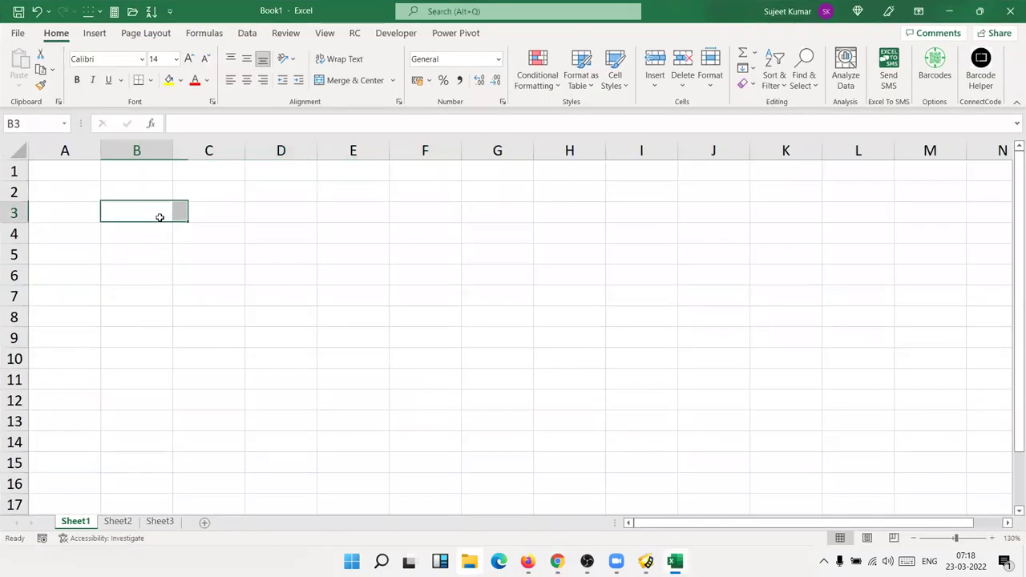
{"action": "left_click", "coordinate": [200, 205]}
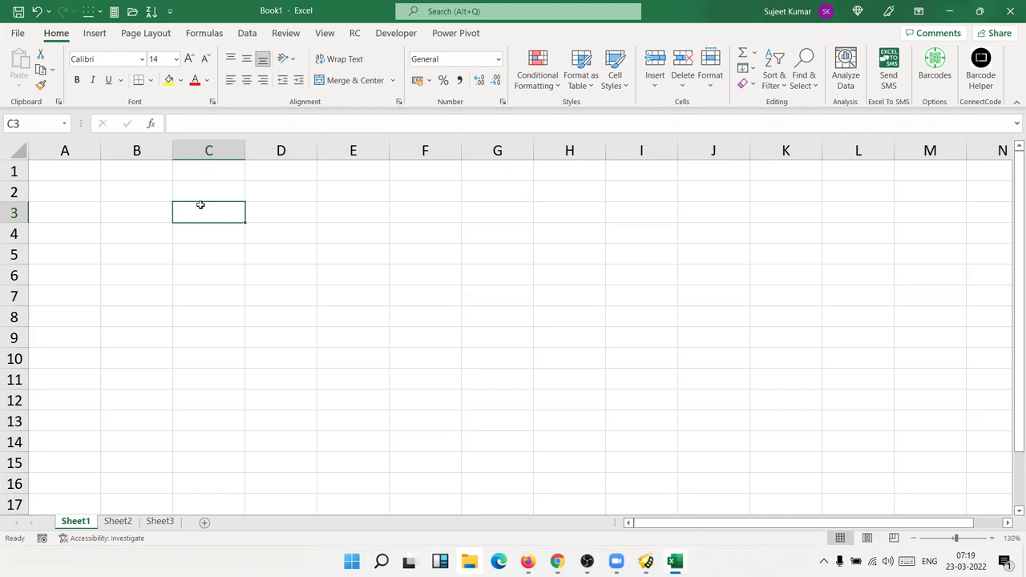
{"action": "left_click", "coordinate": [340, 189]}
{"action": "left_click", "coordinate": [414, 215]}
{"action": "left_click", "coordinate": [433, 240]}
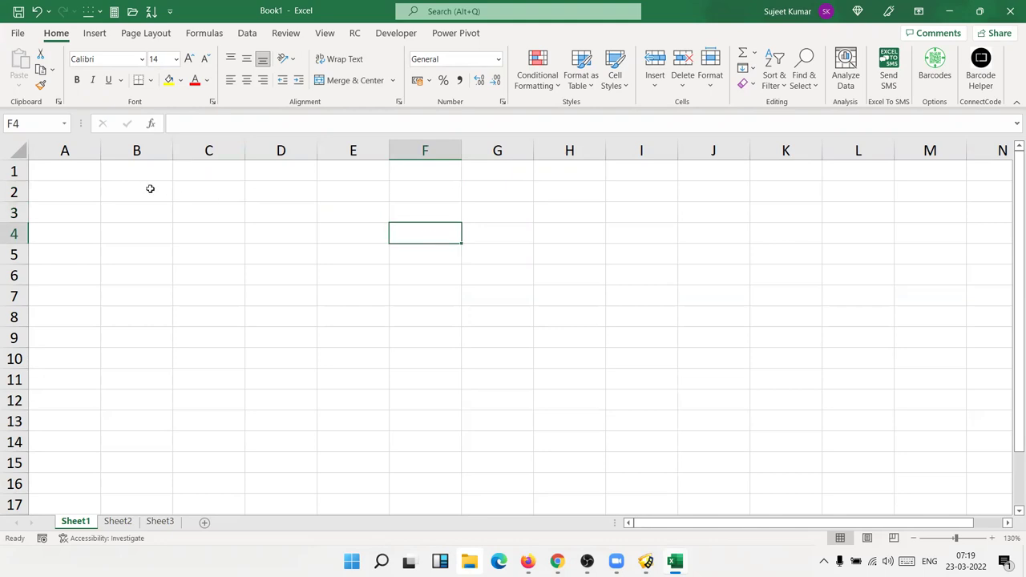
{"action": "left_click", "coordinate": [35, 166]}
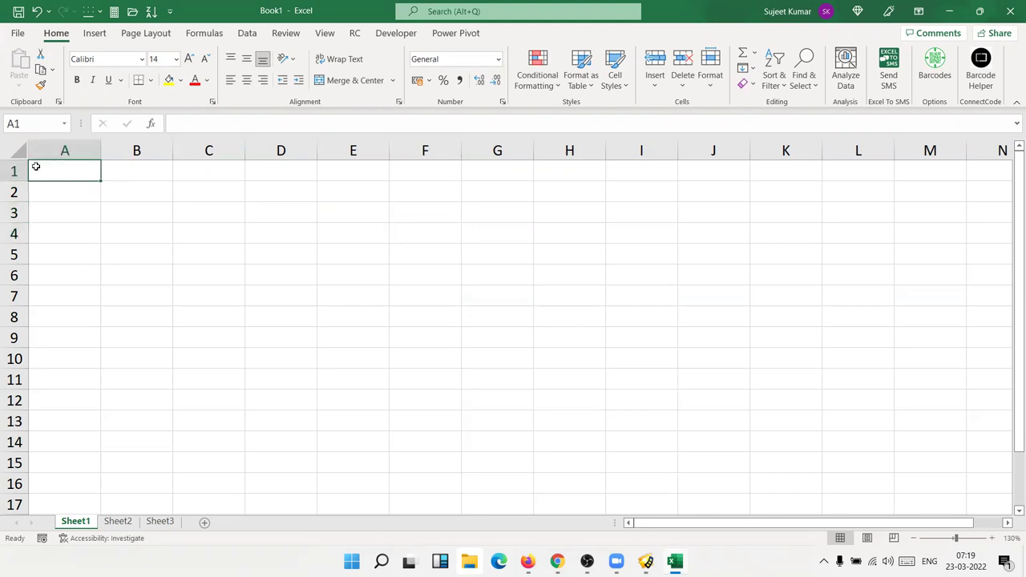
Fill A1:H12 with the formula =RANDBETWEEN(10,90).
{"action": "type", "text": "=ra"}
{"action": "key", "text": "Down"}
{"action": "key", "text": "Down"}
{"action": "key", "text": "Down"}
{"action": "key", "text": "Tab"}
{"action": "type", "text": "10,90"}
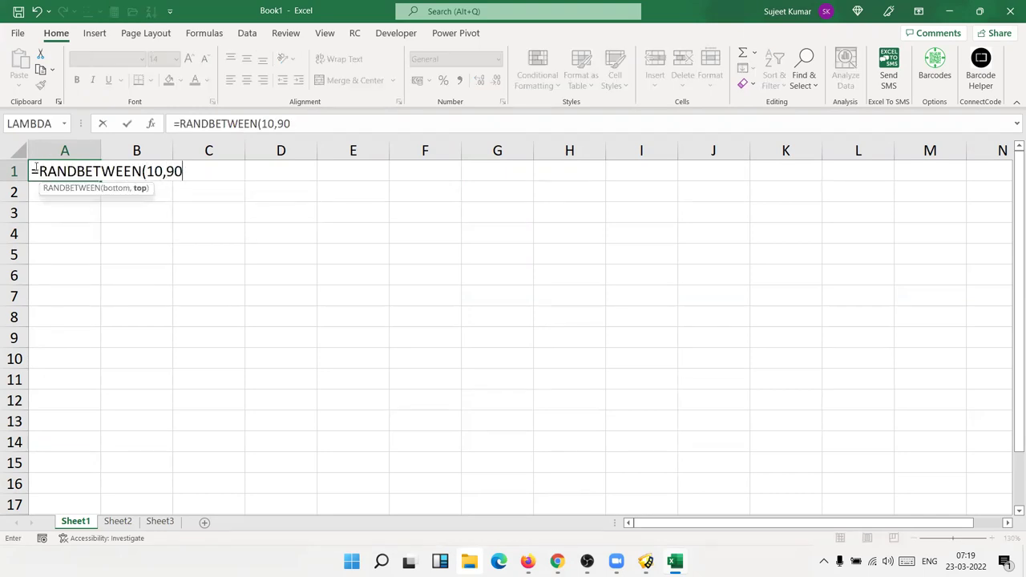
{"action": "left_click_drag", "start_coordinate": [99, 236], "coordinate": [105, 236]}
{"action": "left_click_drag", "start_coordinate": [70, 171], "coordinate": [544, 400]}
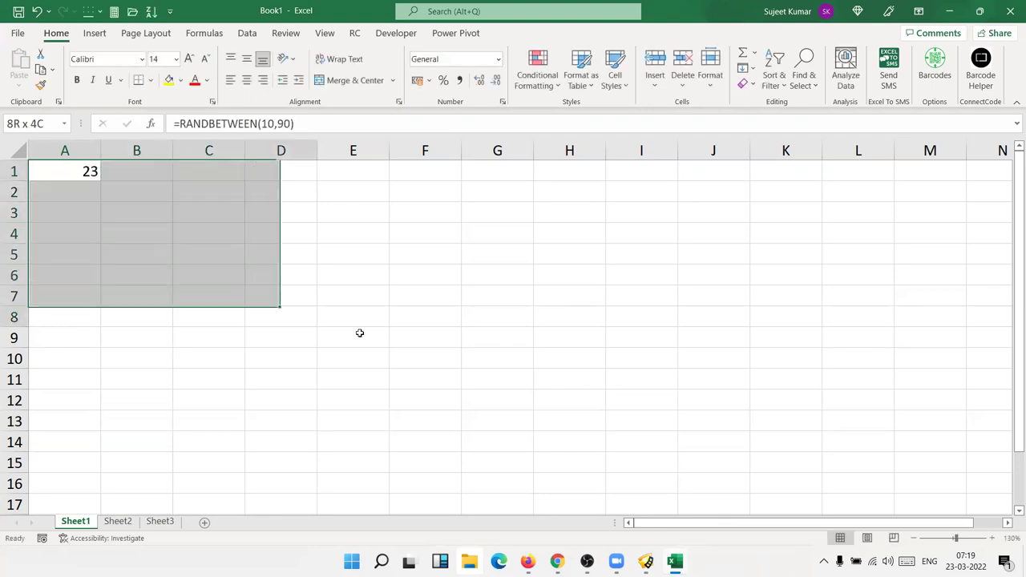
{"action": "key", "text": "ctrl+v"}
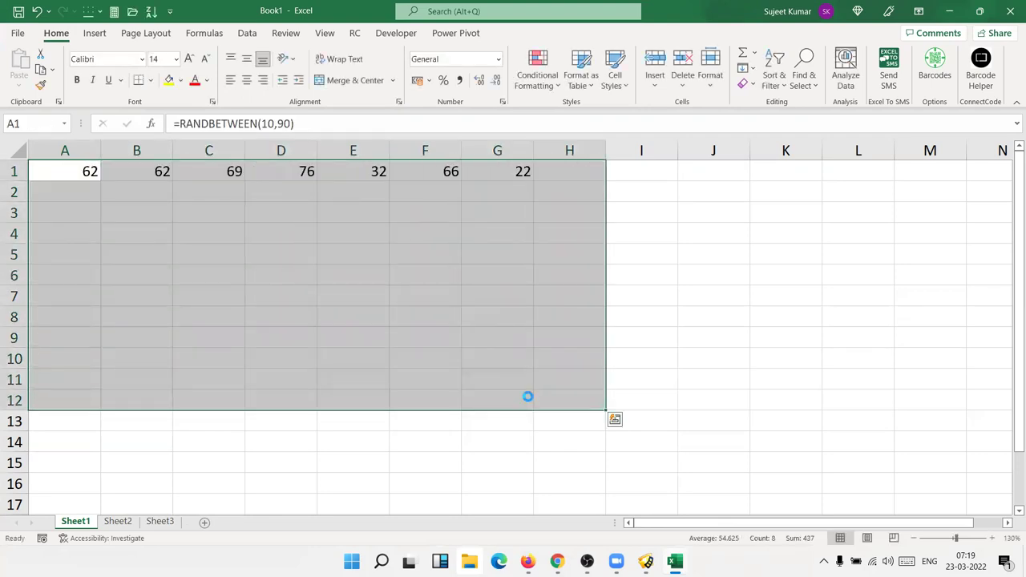
Copy A1:H12 and paste it back as values so the numbers stay fixed.
{"action": "key", "text": "ctrl+c"}
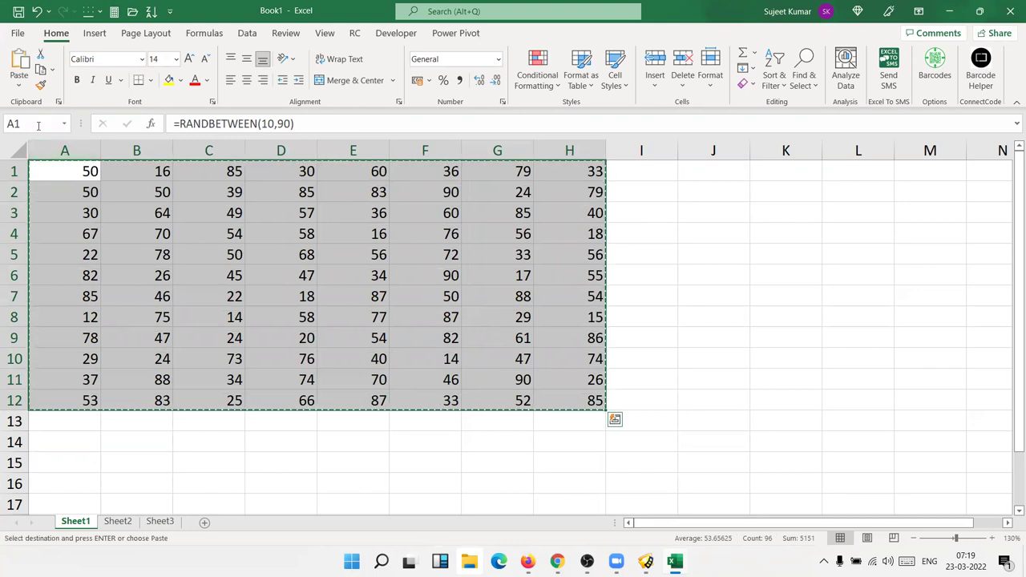
{"action": "left_click", "coordinate": [18, 84]}
{"action": "left_click", "coordinate": [17, 186]}
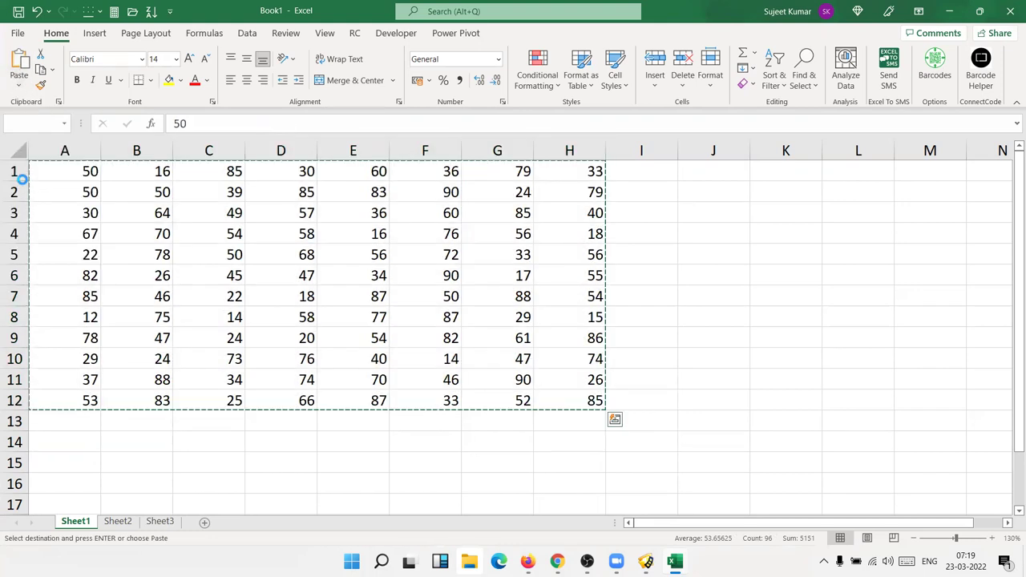
{"action": "left_click", "coordinate": [206, 239]}
{"action": "key", "text": "Escape"}
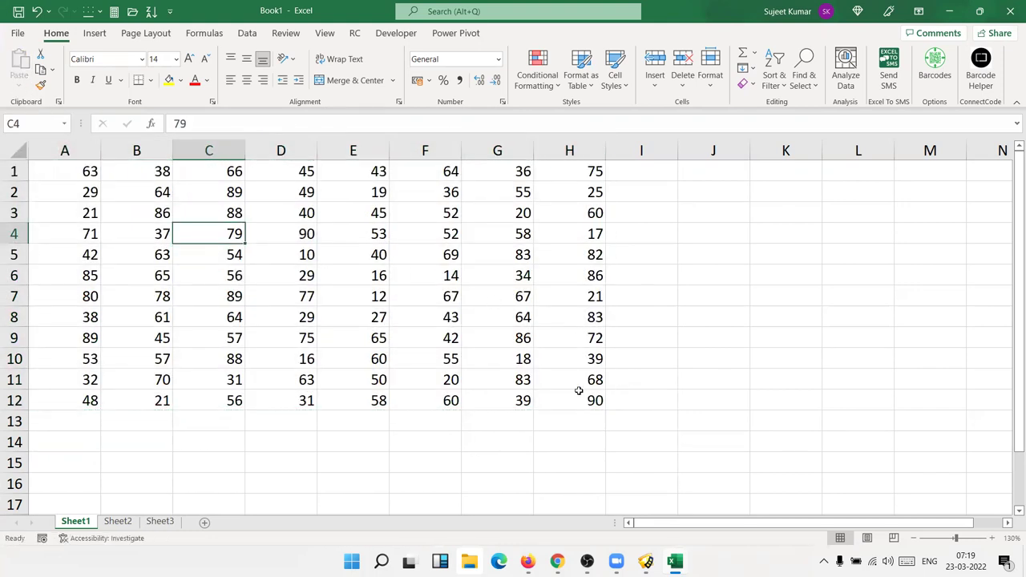
{"action": "left_click_drag", "start_coordinate": [580, 395], "coordinate": [12, 192]}
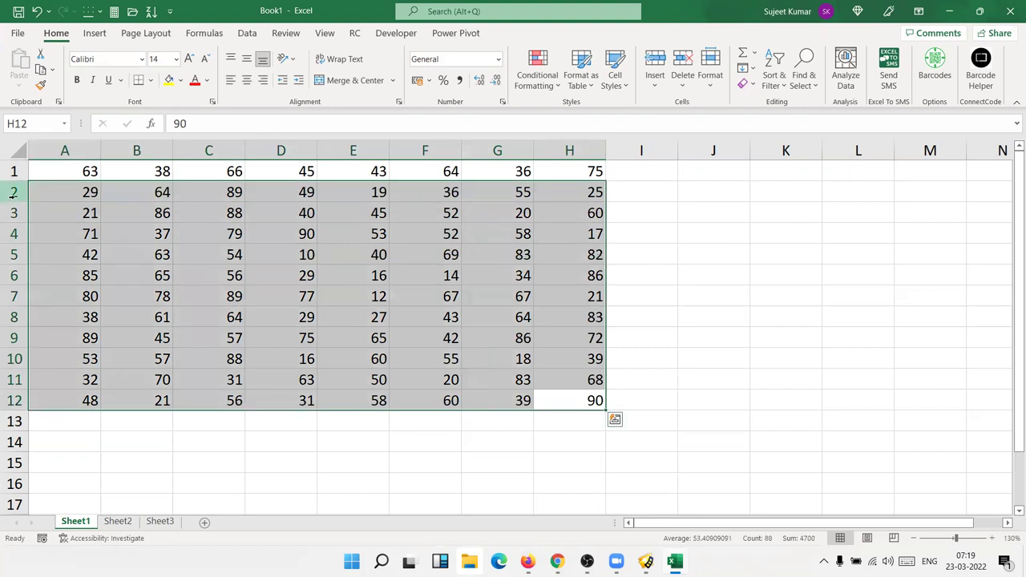
{"action": "left_click", "coordinate": [162, 212]}
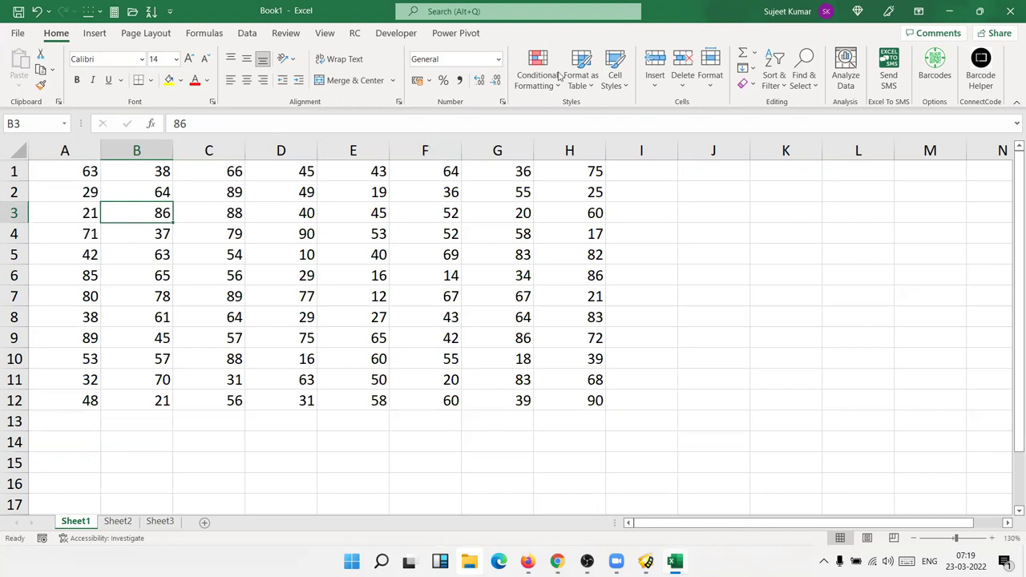
{"action": "left_click", "coordinate": [63, 187]}
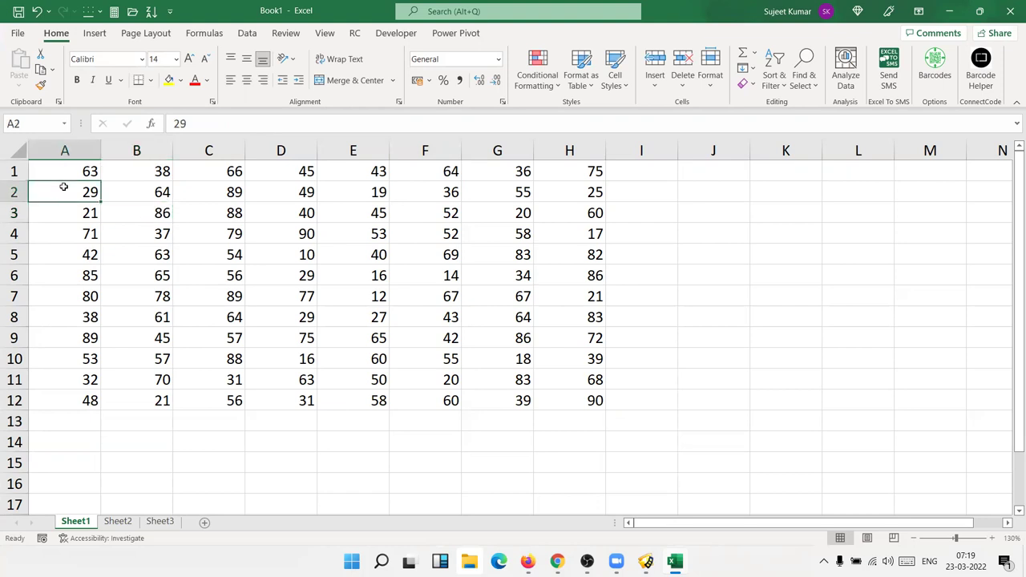
{"action": "key", "text": "ctrl+a"}
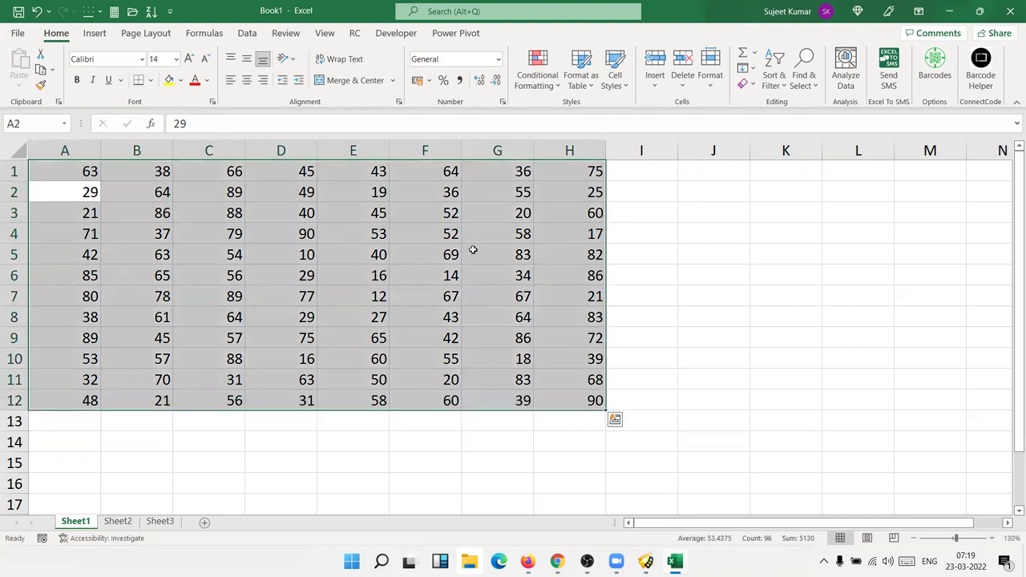
{"action": "left_click", "coordinate": [359, 228]}
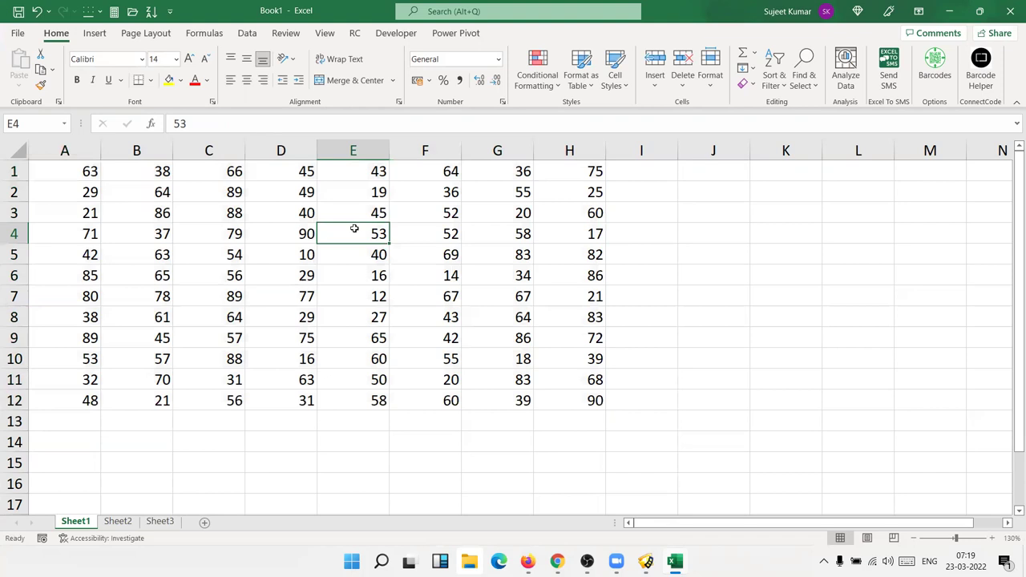
{"action": "left_click", "coordinate": [804, 76]}
{"action": "left_click", "coordinate": [855, 166]}
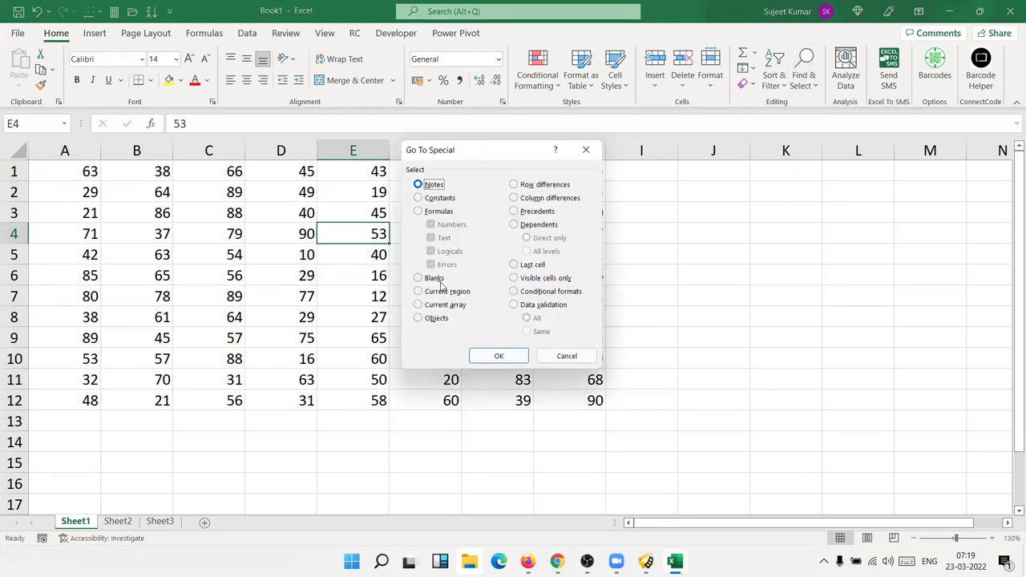
{"action": "left_click", "coordinate": [439, 293]}
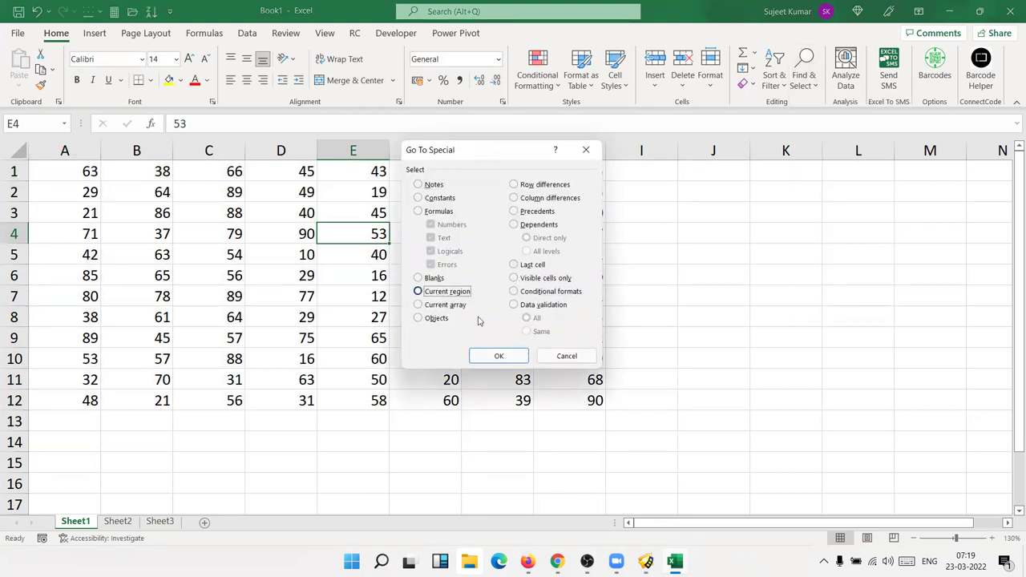
{"action": "left_click", "coordinate": [498, 355]}
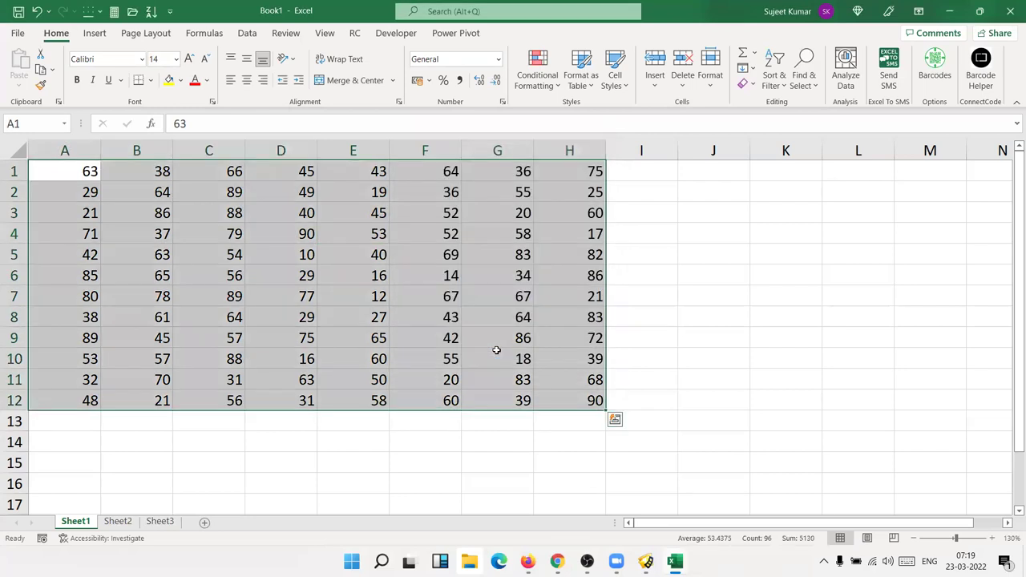
{"action": "left_click", "coordinate": [365, 280]}
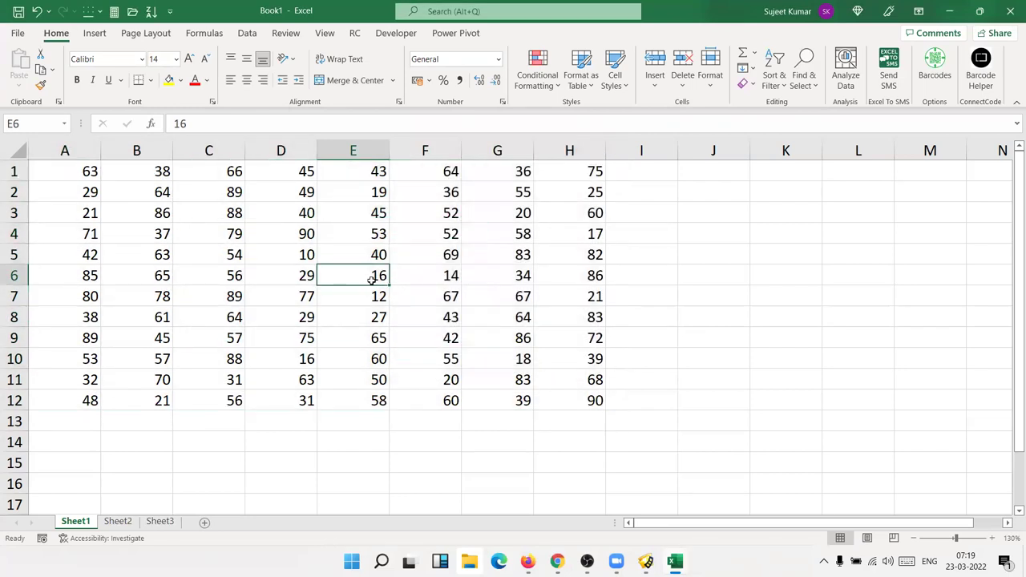
{"action": "left_click", "coordinate": [88, 172]}
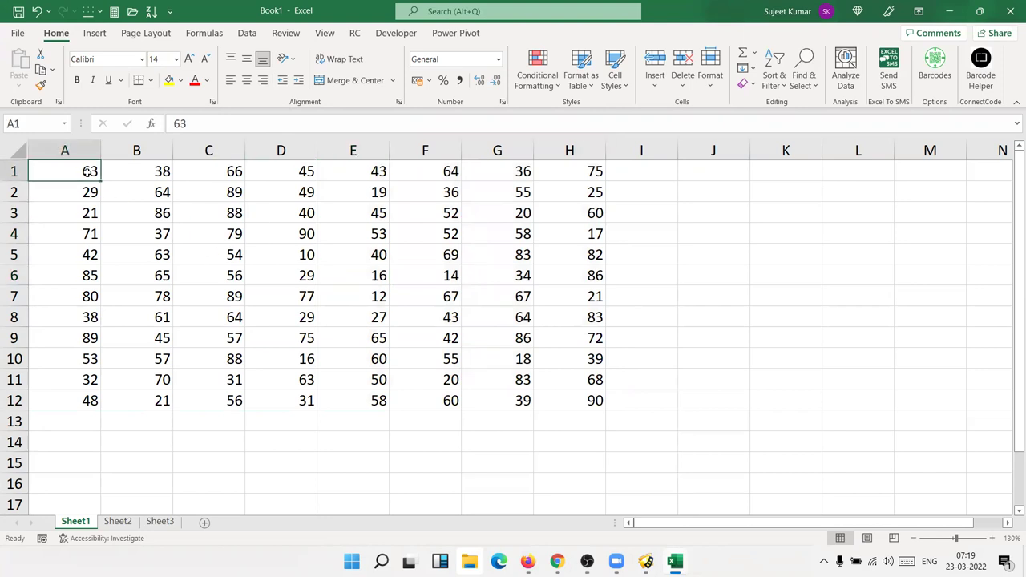
{"action": "key", "text": "ctrl+a"}
{"action": "left_click", "coordinate": [494, 309]}
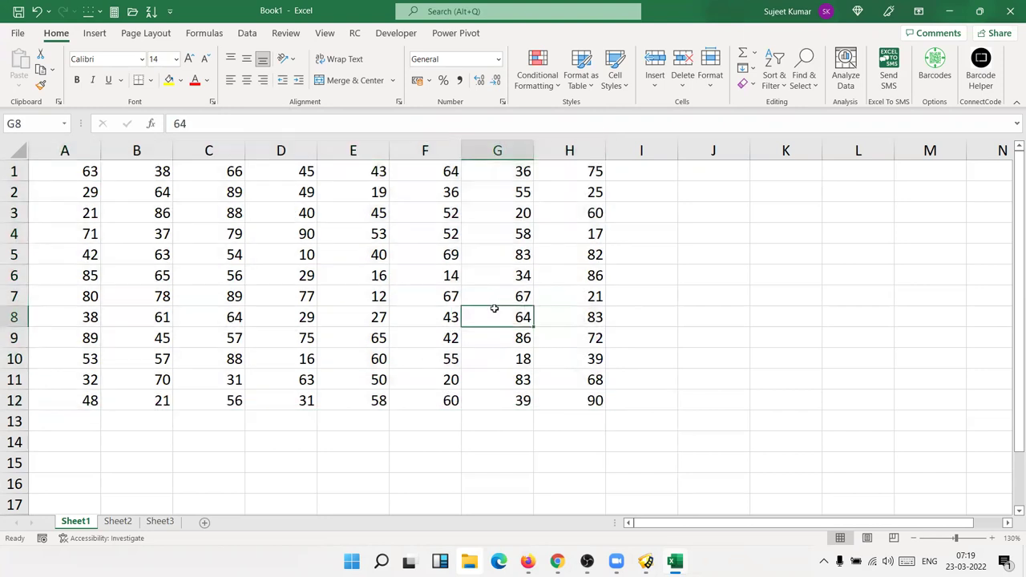
{"action": "key", "text": "ctrl+a"}
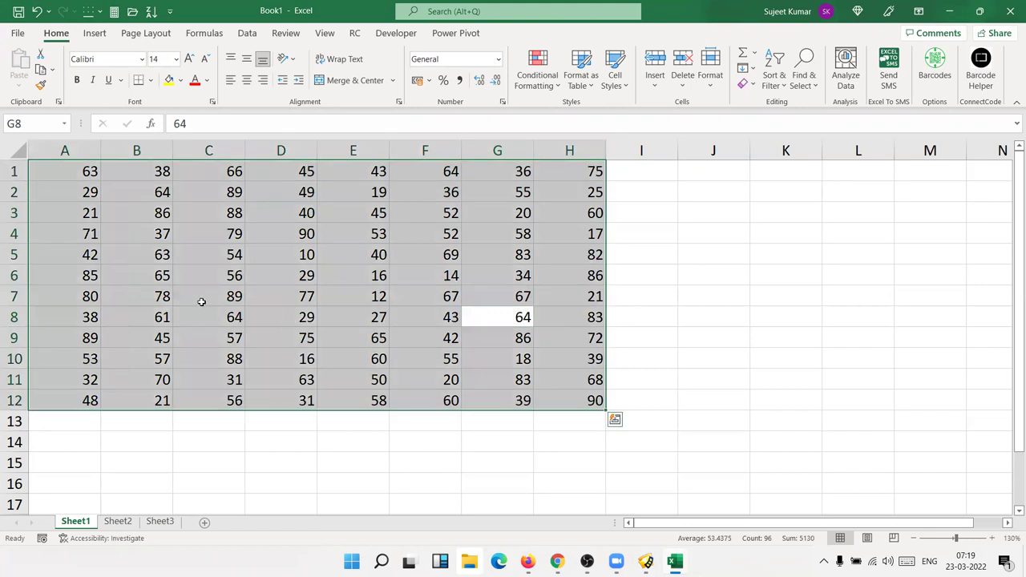
{"action": "left_click", "coordinate": [202, 302]}
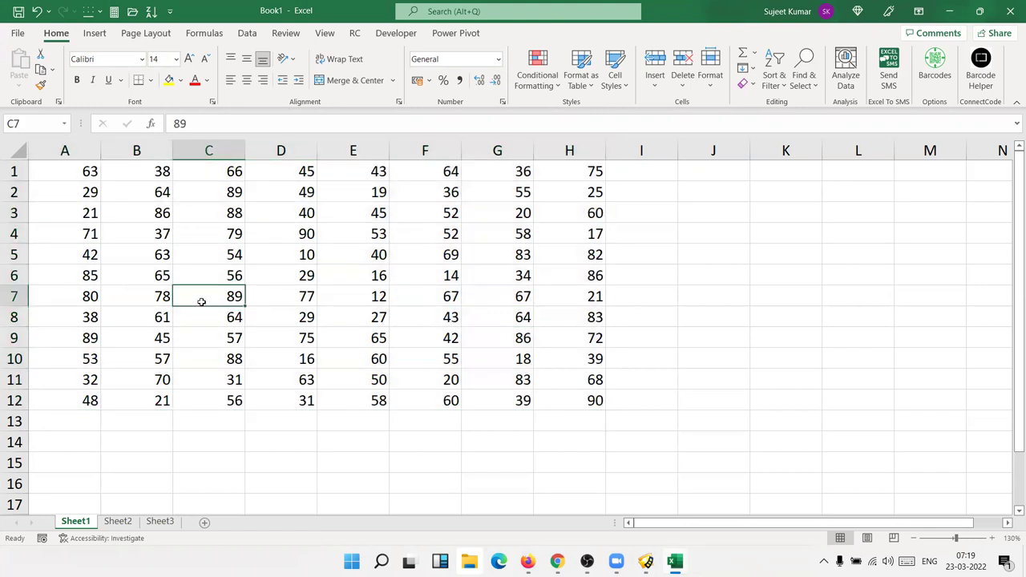
{"action": "left_click", "coordinate": [88, 172]}
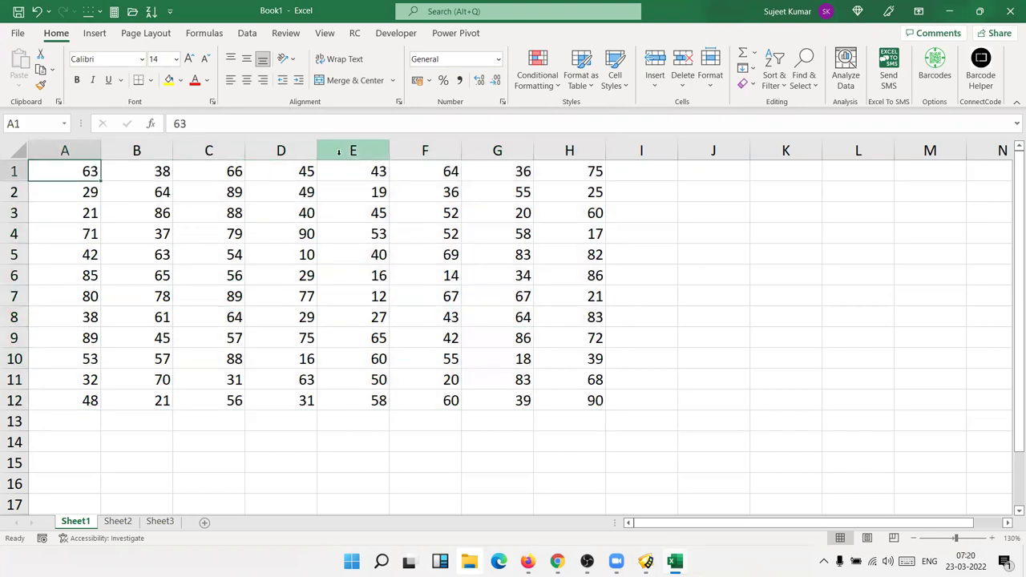
{"action": "mouse_move", "coordinate": [88, 171]}
{"action": "left_mouse_down"}
{"action": "mouse_move", "coordinate": [594, 374]}
{"action": "mouse_move", "coordinate": [593, 401]}
{"action": "left_mouse_up"}
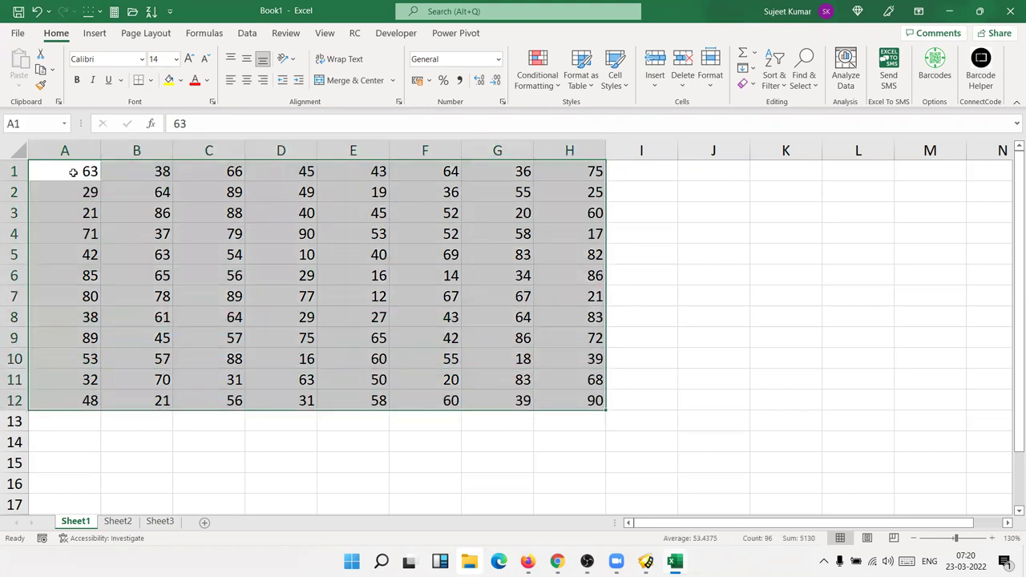
{"action": "left_click", "coordinate": [73, 173]}
{"action": "left_click_drag", "start_coordinate": [73, 172], "coordinate": [570, 389]}
{"action": "left_click", "coordinate": [470, 338]}
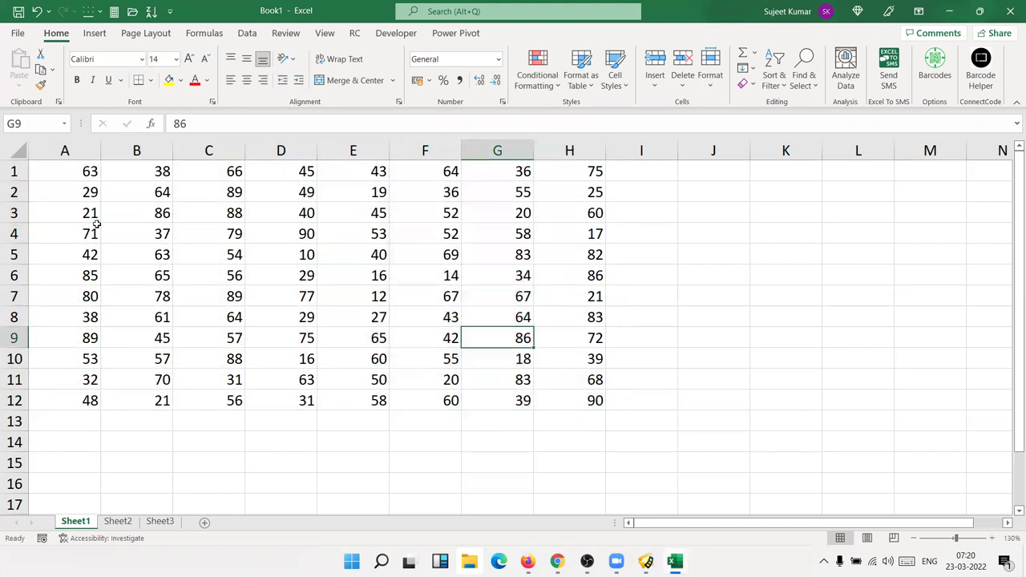
{"action": "left_click", "coordinate": [72, 179]}
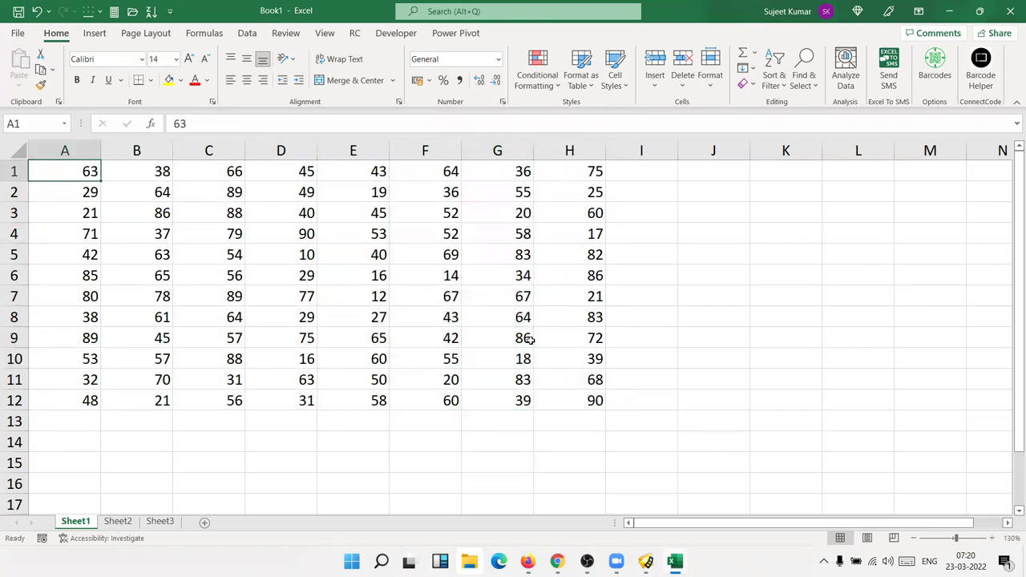
{"action": "left_click", "coordinate": [577, 404], "text": "shift"}
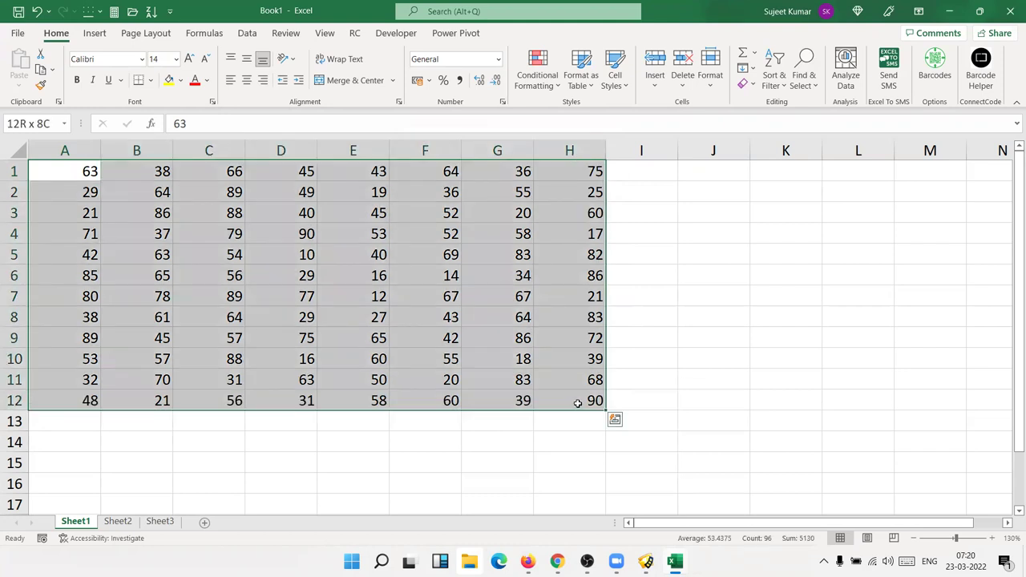
{"action": "left_click", "coordinate": [583, 401]}
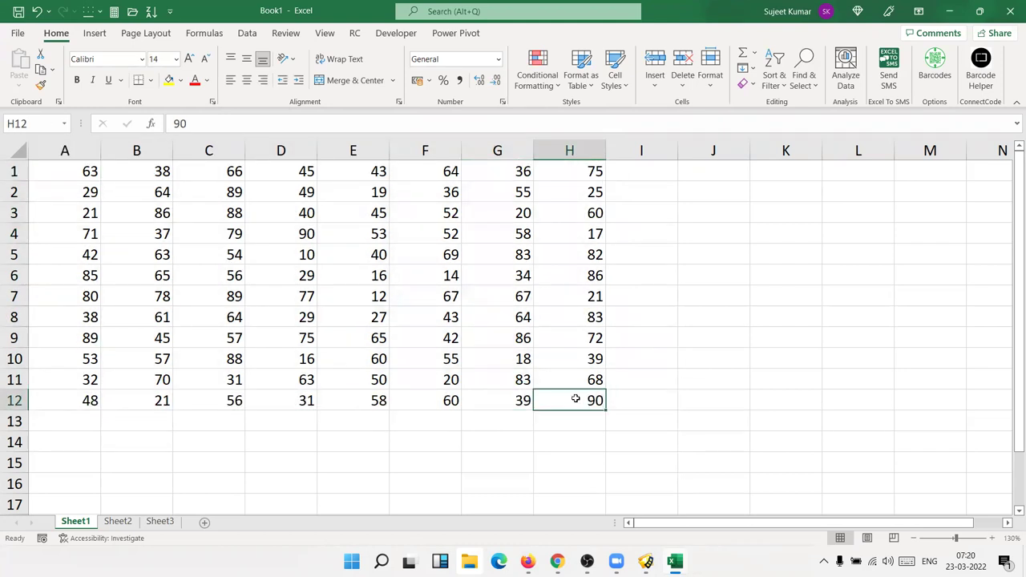
{"action": "left_click", "coordinate": [73, 179], "text": "shift"}
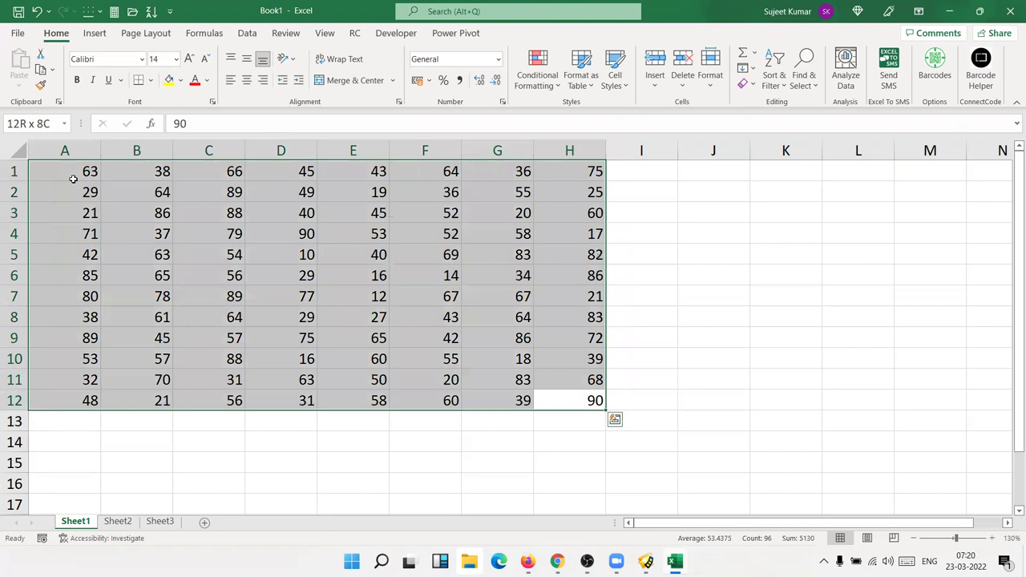
{"action": "left_click", "coordinate": [230, 226]}
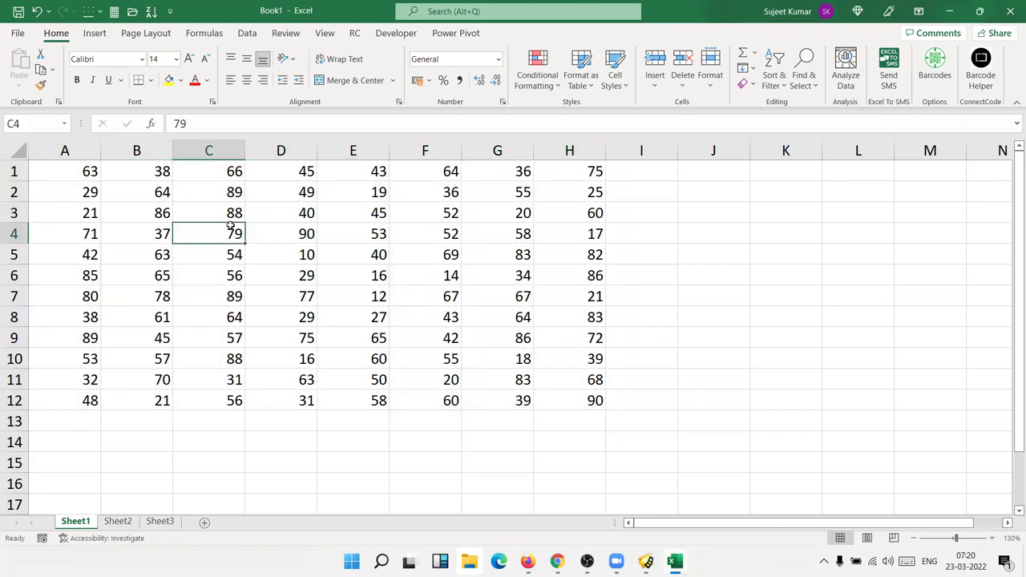
Insert a blank row at row 7 and enter 5 in E7 to test Ctrl+A block selection.
{"action": "left_click", "coordinate": [14, 296]}
{"action": "key", "text": "ctrl+shift+plus"}
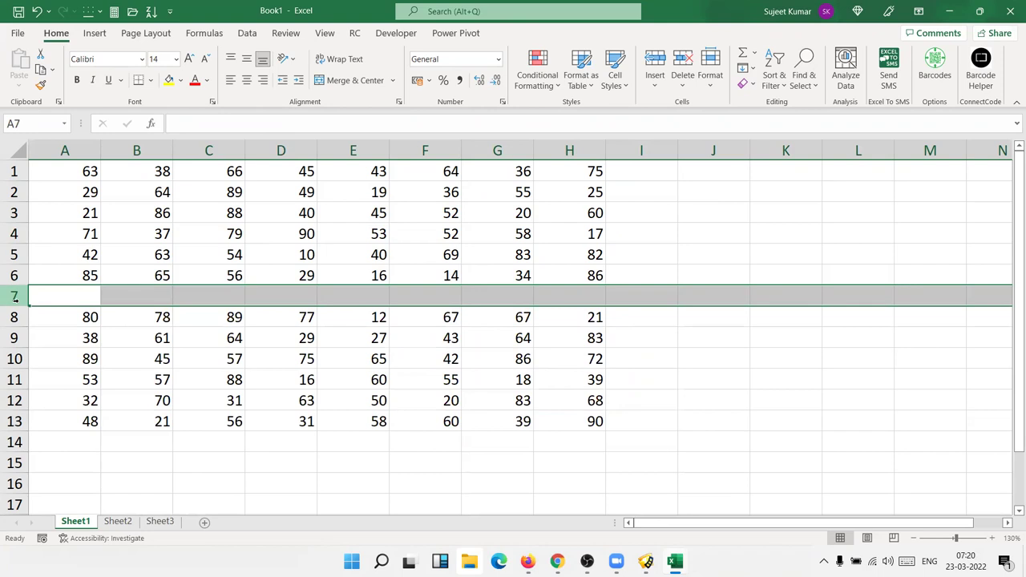
{"action": "key", "text": "Up"}
{"action": "key", "text": "Up"}
{"action": "key", "text": "Up"}
{"action": "key", "text": "Up"}
{"action": "key", "text": "Up"}
{"action": "key", "text": "ctrl+a"}
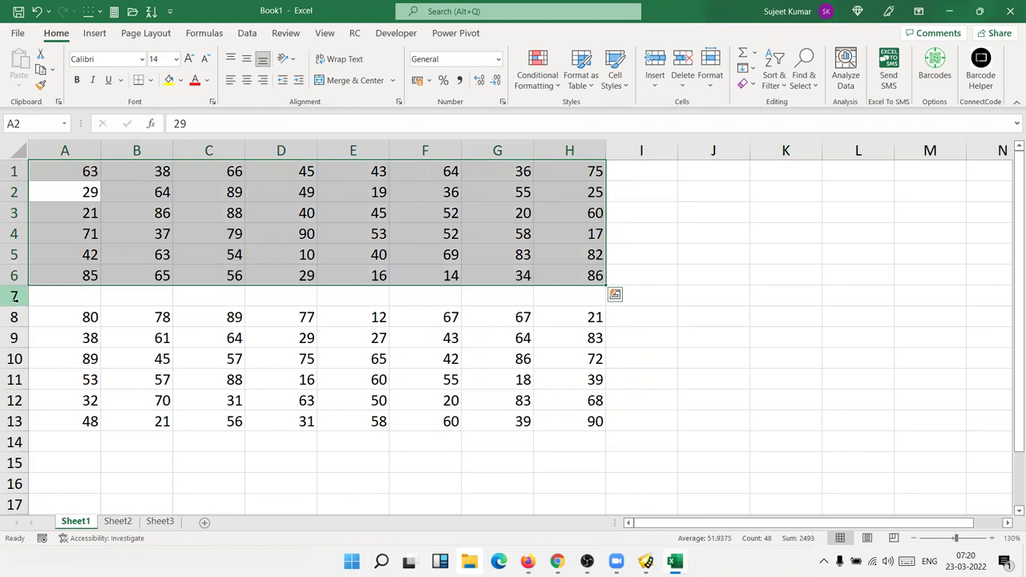
{"action": "key", "text": "Down"}
{"action": "key", "text": "Down"}
{"action": "key", "text": "Down"}
{"action": "key", "text": "Down"}
{"action": "key", "text": "Down"}
{"action": "key", "text": "Right"}
{"action": "key", "text": "Right"}
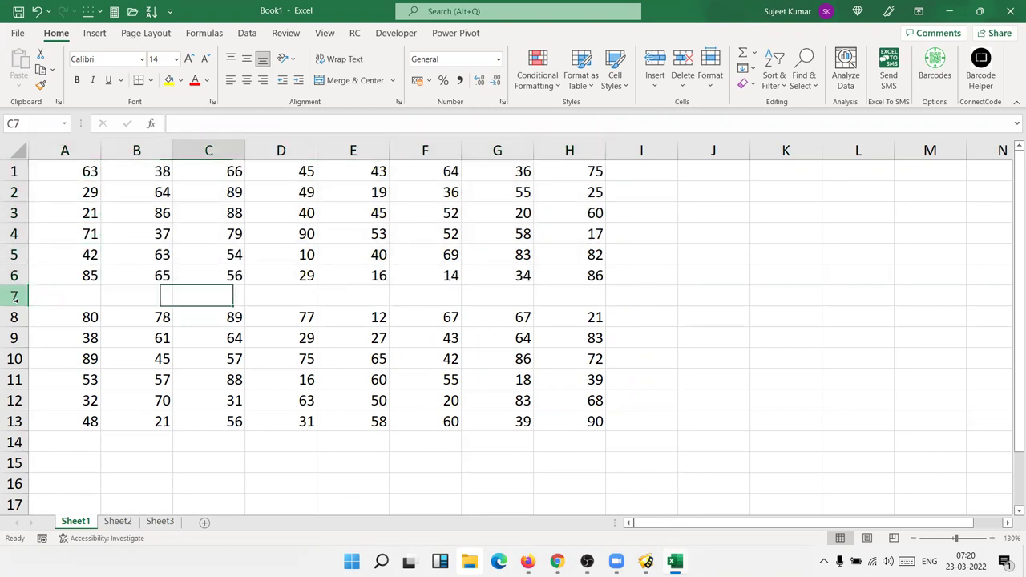
{"action": "key", "text": "Right"}
{"action": "key", "text": "Right"}
{"action": "type", "text": "5"}
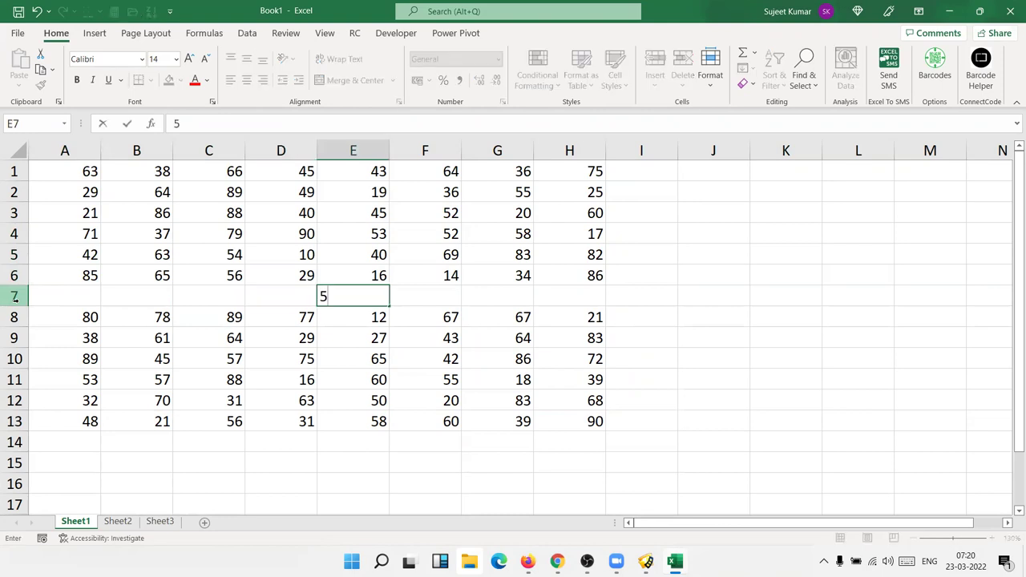
{"action": "key", "text": "Up"}
{"action": "key", "text": "Up"}
Delete row 7 so the numbers form one unbroken block again.
{"action": "key", "text": "ctrl+a"}
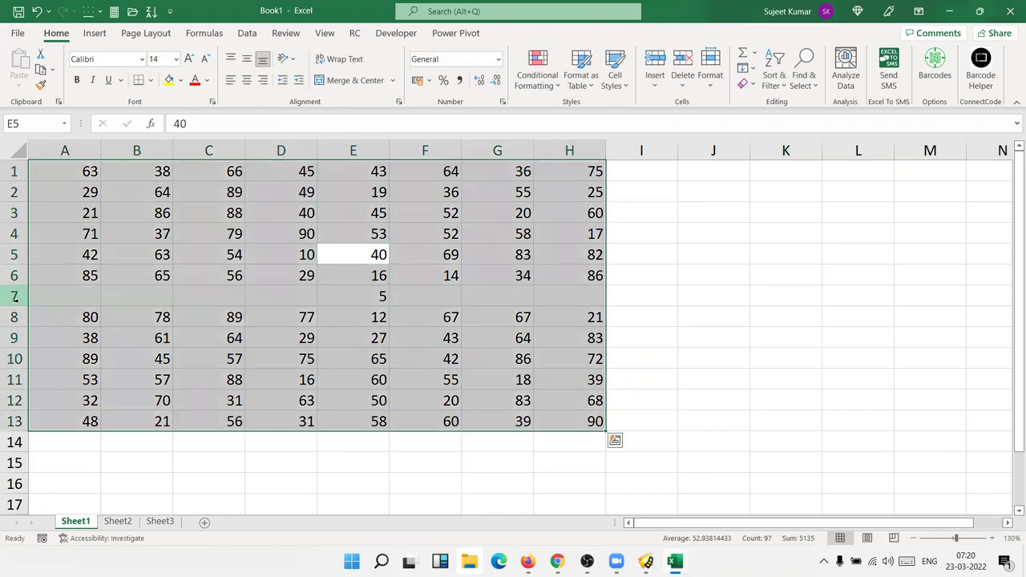
{"action": "key", "text": "Down"}
{"action": "key", "text": "Down"}
{"action": "left_click", "coordinate": [14, 296]}
{"action": "key", "text": "ctrl+minus"}
{"action": "key", "text": "Up"}
Insert a blank column at column E with Ctrl+Shift++.
{"action": "key", "text": "Up"}
{"action": "key", "text": "Right"}
{"action": "key", "text": "Right"}
{"action": "key", "text": "Right"}
{"action": "key", "text": "Right"}
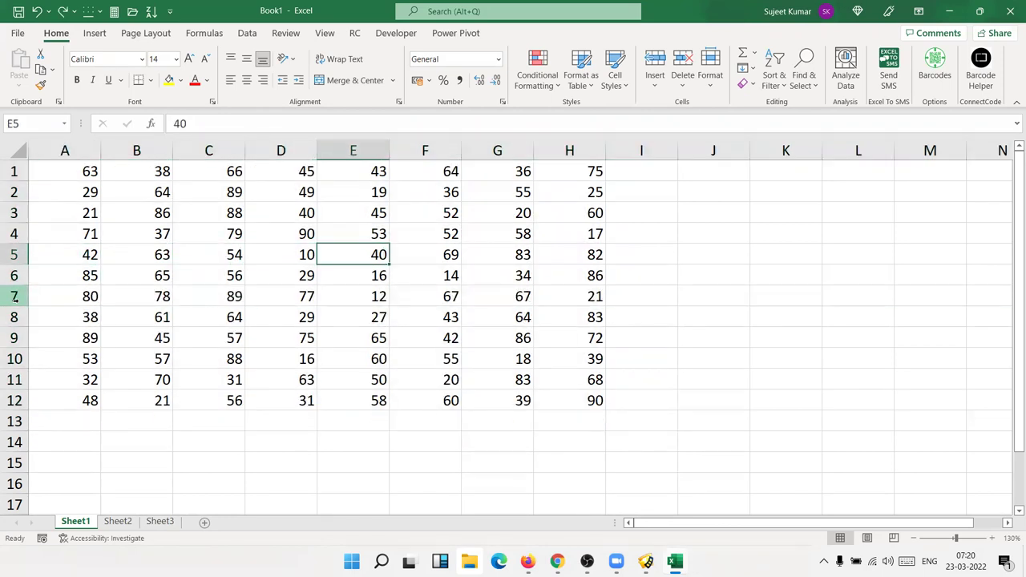
{"action": "key", "text": "ctrl+space"}
{"action": "key", "text": "ctrl+shift+plus"}
{"action": "key", "text": "Left"}
{"action": "key", "text": "Up"}
{"action": "key", "text": "shift+Down"}
{"action": "key", "text": "shift+Down"}
{"action": "key", "text": "shift+Down"}
{"action": "key", "text": "Return"}
{"action": "key", "text": "Up"}
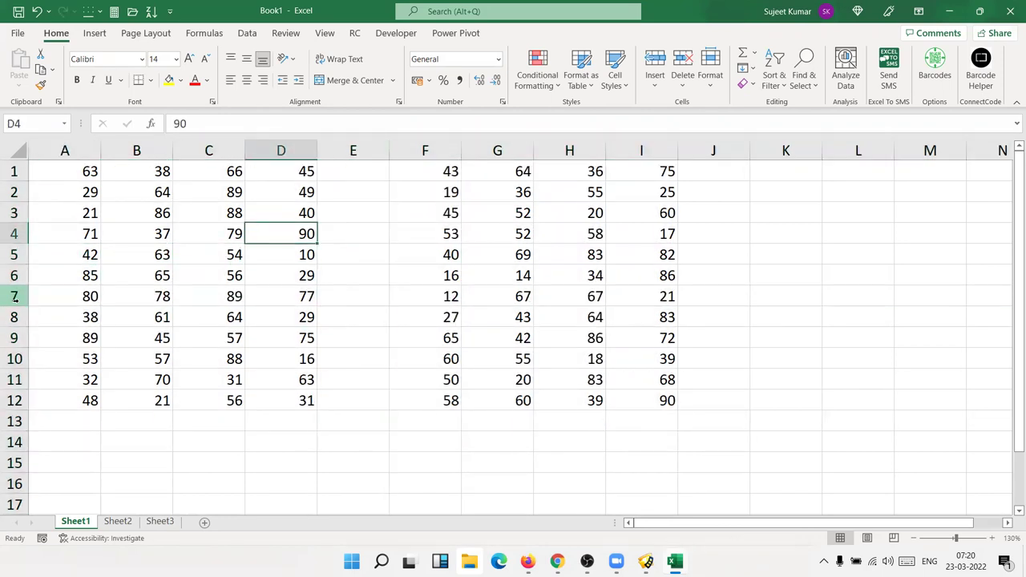
Delete the blank column E with Ctrl+- and return to cell A1.
{"action": "key", "text": "ctrl+a"}
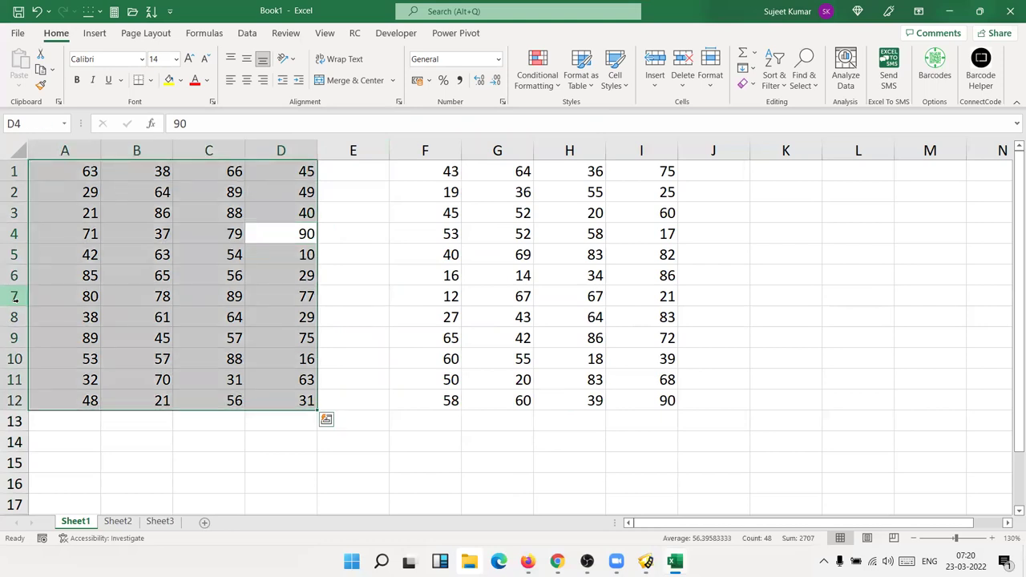
{"action": "key", "text": "Right"}
{"action": "key", "text": "Down"}
{"action": "key", "text": "ctrl+space"}
{"action": "key", "text": "ctrl+minus"}
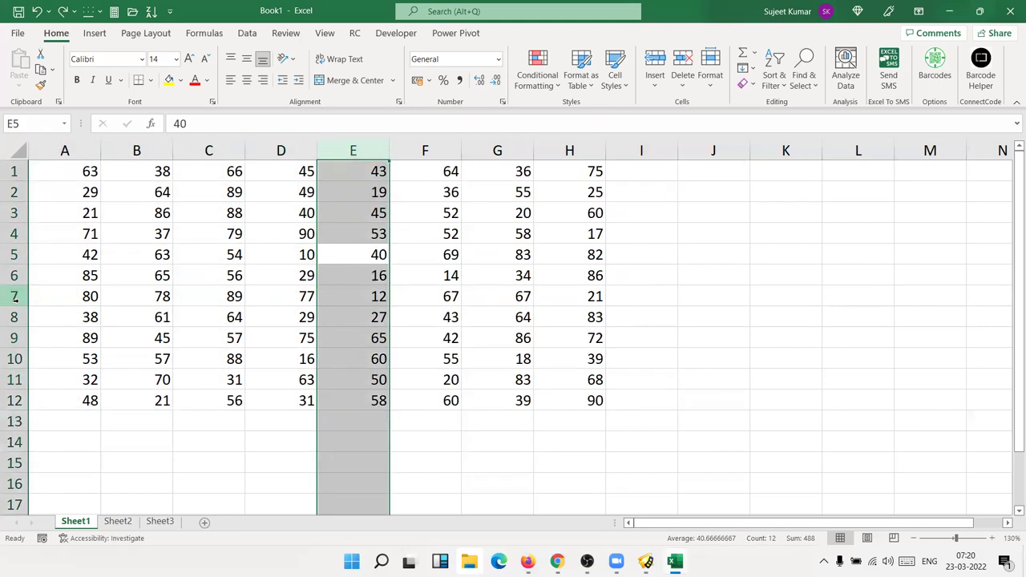
{"action": "key", "text": "Up"}
{"action": "key", "text": "Left"}
{"action": "key", "text": "Left"}
{"action": "key", "text": "Left"}
{"action": "key", "text": "Left"}
{"action": "key", "text": "Up"}
{"action": "key", "text": "Up"}
{"action": "key", "text": "Up"}
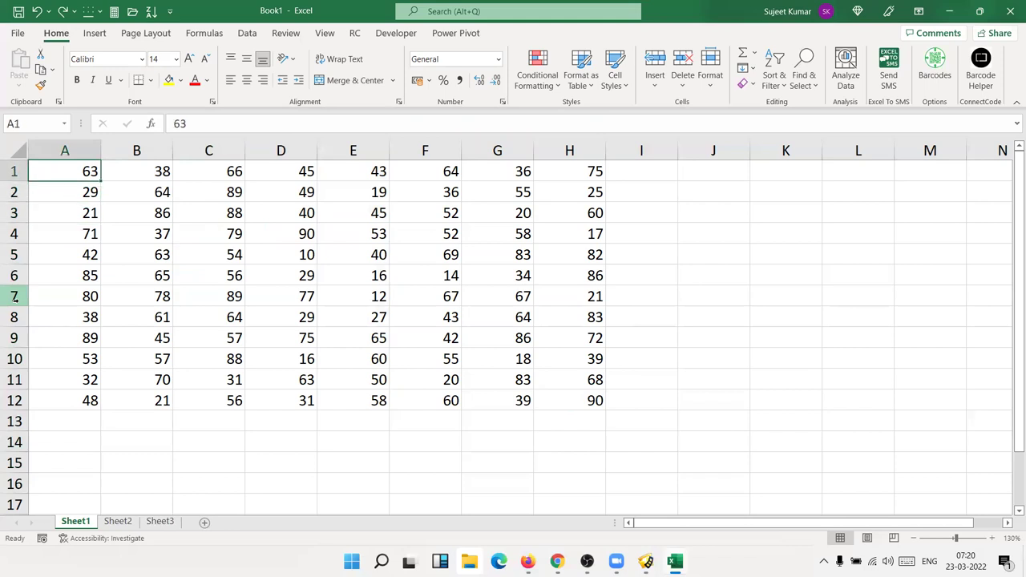
{"action": "key", "text": "ctrl+Right"}
{"action": "key", "text": "ctrl+Down"}
{"action": "key", "text": "ctrl+Left"}
{"action": "key", "text": "ctrl+Up"}
{"action": "key", "text": "ctrl+Right"}
{"action": "key", "text": "ctrl+Down"}
{"action": "key", "text": "ctrl+Up"}
{"action": "key", "text": "ctrl+Left"}
{"action": "key", "text": "ctrl+shift+Right"}
{"action": "key", "text": "ctrl+shift+Down"}
{"action": "key", "text": "ctrl+Home"}
{"action": "key", "text": "ctrl+shift+Right"}
{"action": "key", "text": "ctrl+shift+Down"}
{"action": "key", "text": "ctrl+Home"}
{"action": "key", "text": "ctrl+shift+Right"}
{"action": "key", "text": "ctrl+shift+Down"}
{"action": "key", "text": "ctrl+Home"}
{"action": "key", "text": "ctrl+a"}
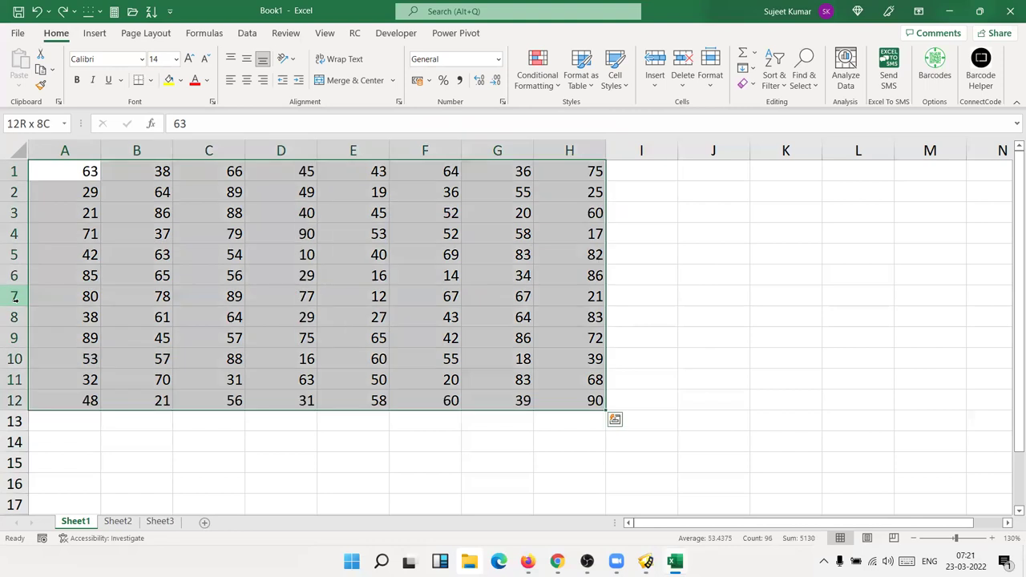
{"action": "key", "text": "ctrl+Home"}
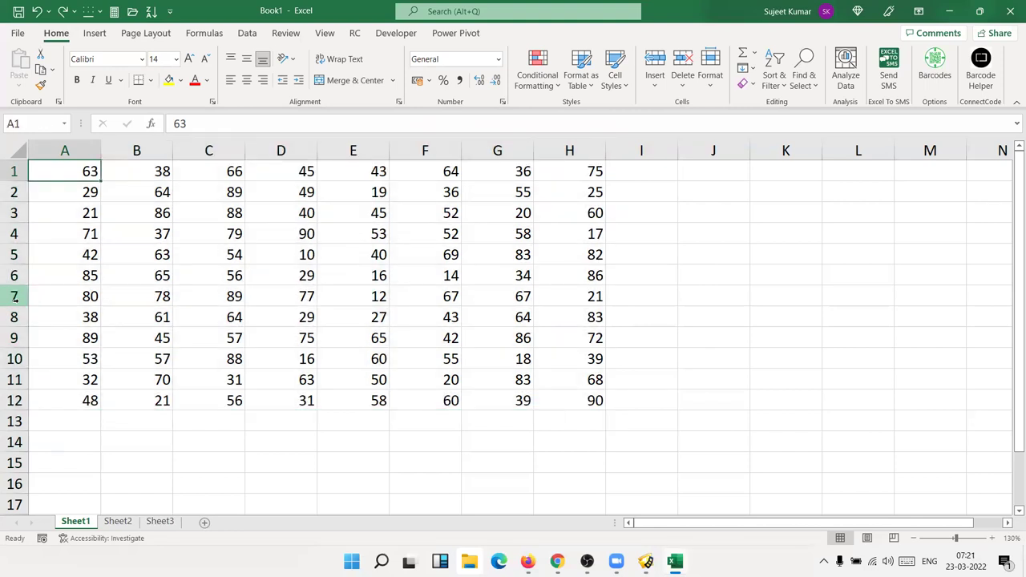
{"action": "key", "text": "End"}
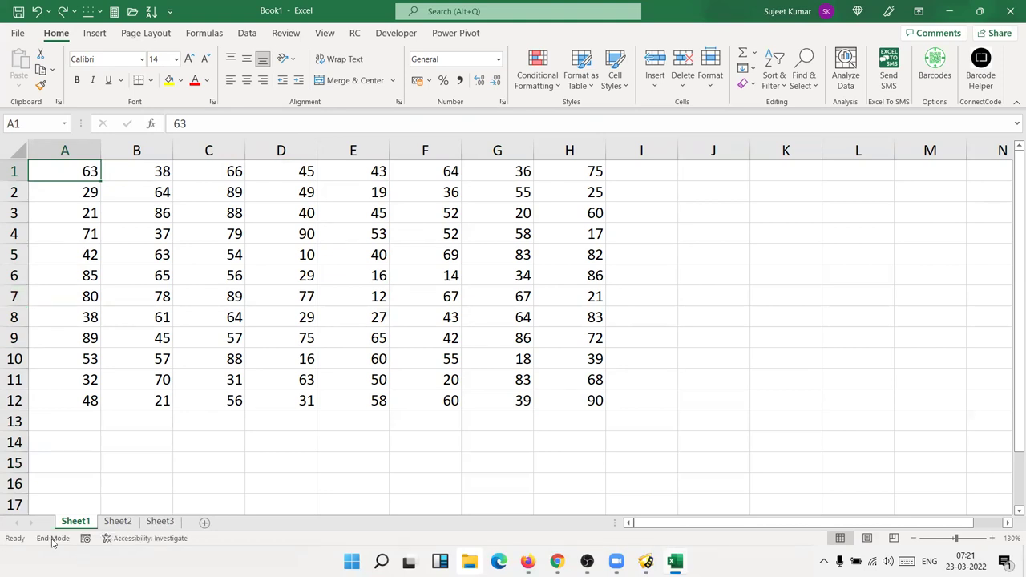
{"action": "key", "text": "Right"}
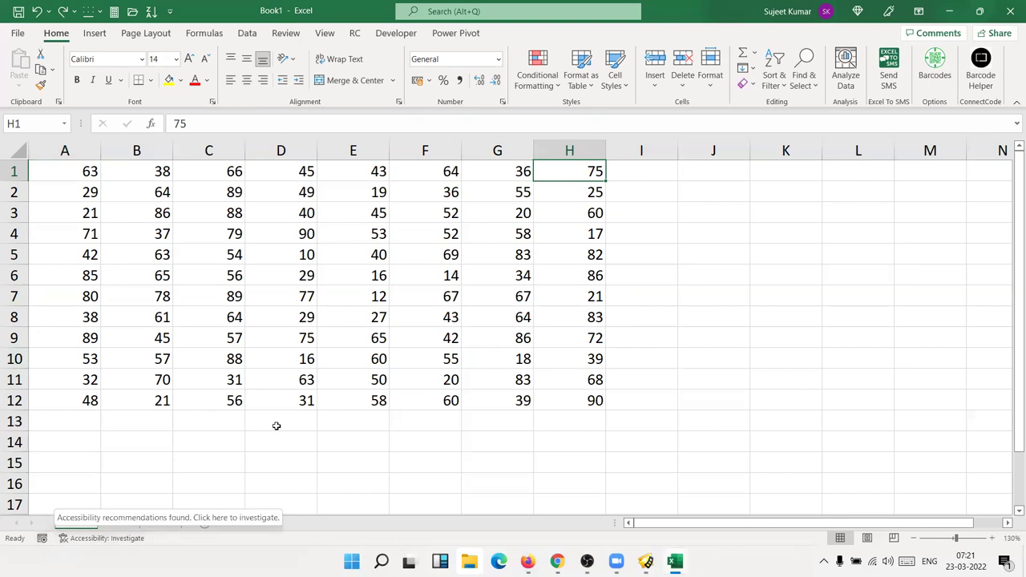
Enter the test letter 'a' in cells I4, J3 and K2.
{"action": "left_click", "coordinate": [655, 227]}
{"action": "type", "text": "a"}
{"action": "left_click", "coordinate": [709, 214]}
{"action": "type", "text": "a"}
{"action": "left_click", "coordinate": [765, 190]}
{"action": "type", "text": "a"}
{"action": "left_click", "coordinate": [744, 250]}
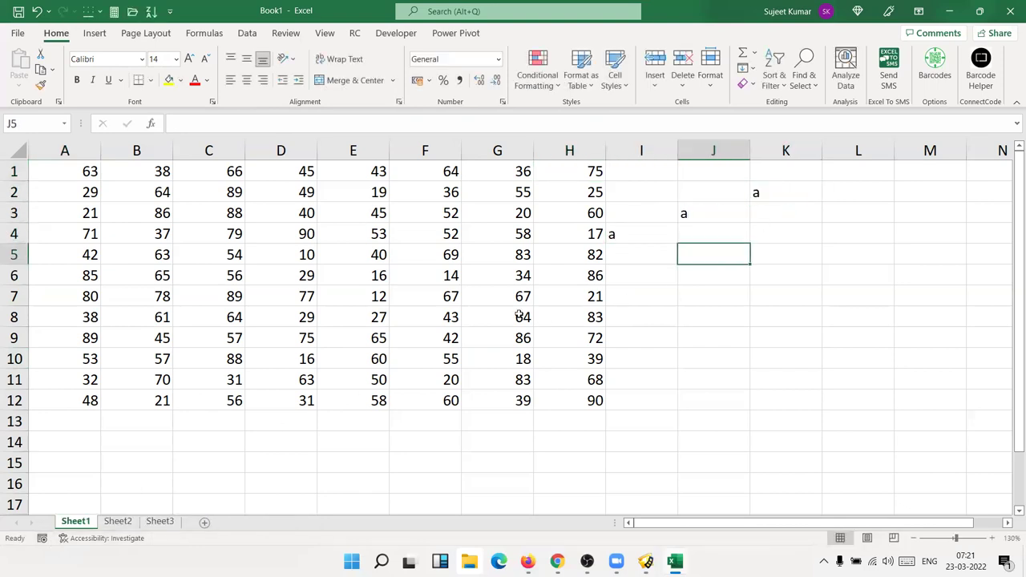
Jump along row 1 with End+Right, then clear the stray 'a' entries in I1:K6.
{"action": "left_click", "coordinate": [254, 273]}
{"action": "left_click", "coordinate": [120, 217]}
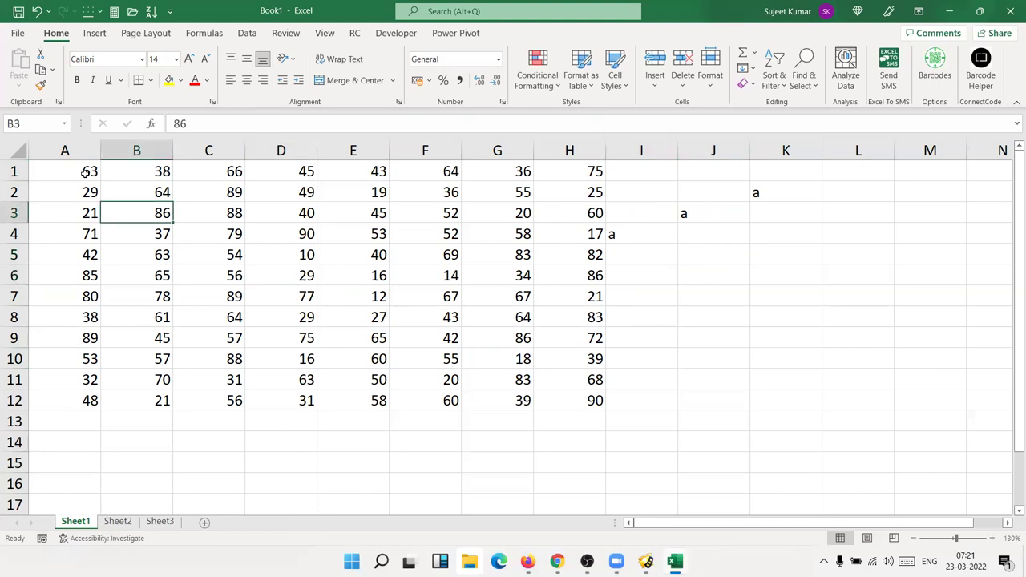
{"action": "left_click", "coordinate": [86, 172]}
{"action": "key", "text": "End"}
{"action": "key", "text": "Right"}
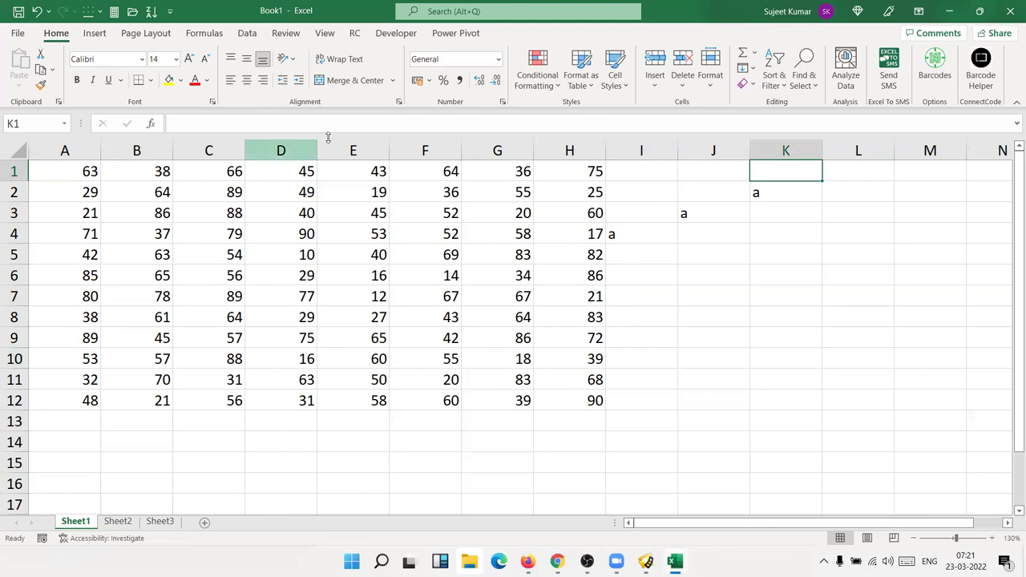
{"action": "left_click_drag", "start_coordinate": [646, 179], "coordinate": [756, 277]}
{"action": "key", "text": "Delete"}
Try End+Right, Ctrl+End, Ctrl+Home, Ctrl+Shift+End and Ctrl+Shift+Home on the data block.
{"action": "left_click", "coordinate": [63, 230]}
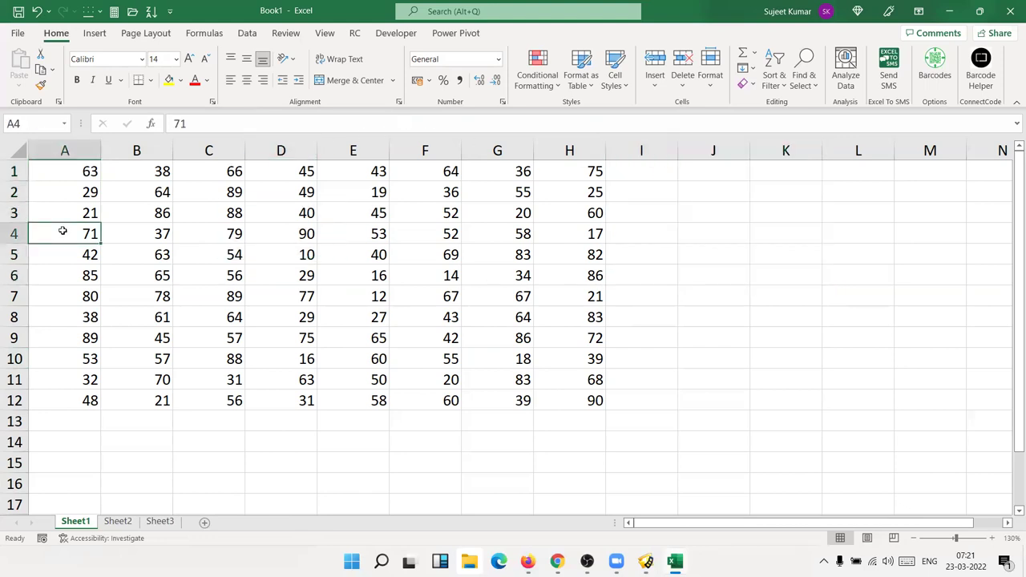
{"action": "key", "text": "End"}
{"action": "key", "text": "Right"}
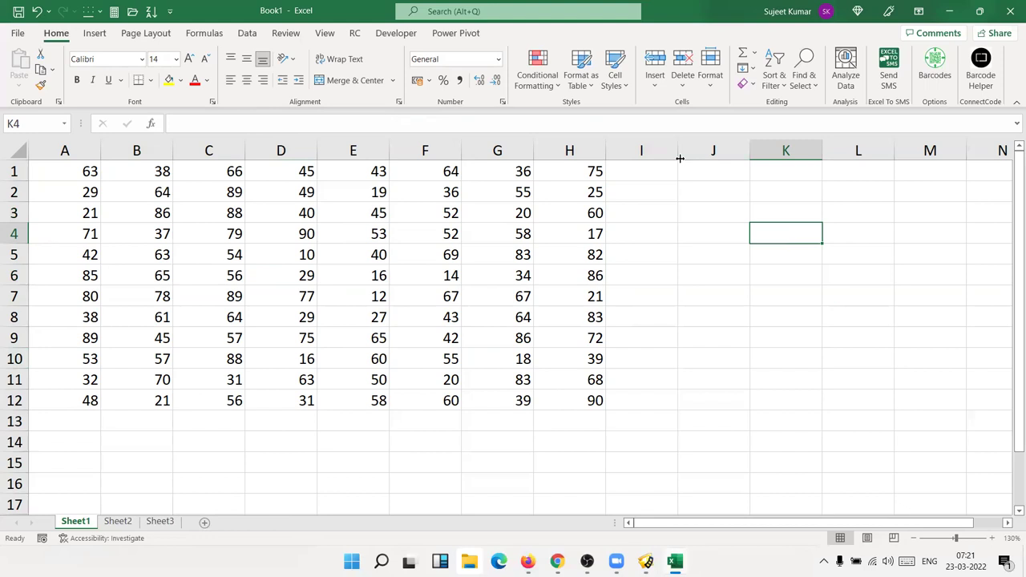
{"action": "mouse_move", "coordinate": [660, 174]}
{"action": "left_mouse_down"}
{"action": "mouse_move", "coordinate": [711, 348]}
{"action": "mouse_move", "coordinate": [735, 396]}
{"action": "mouse_move", "coordinate": [755, 386]}
{"action": "left_mouse_up"}
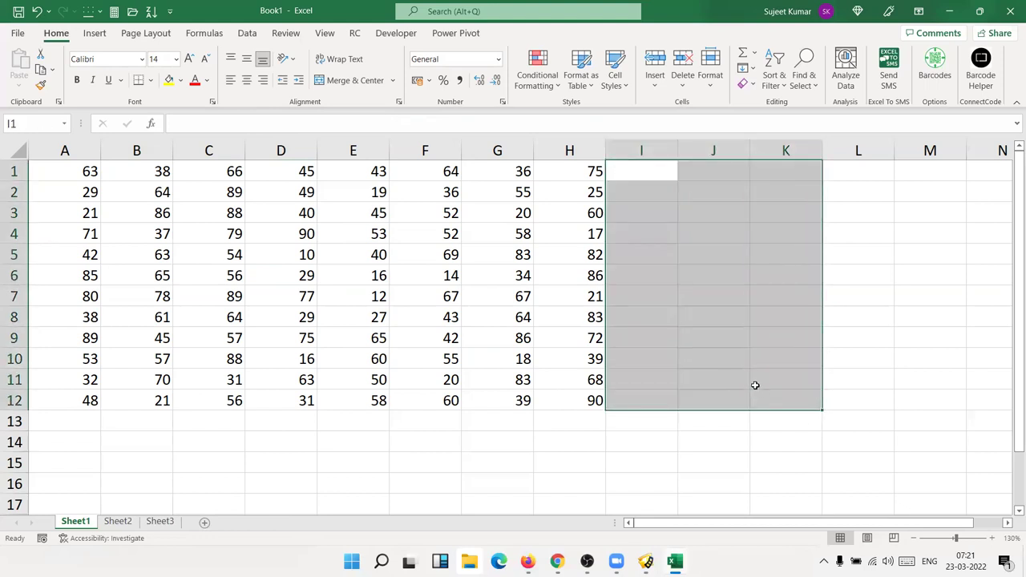
{"action": "left_click", "coordinate": [67, 169]}
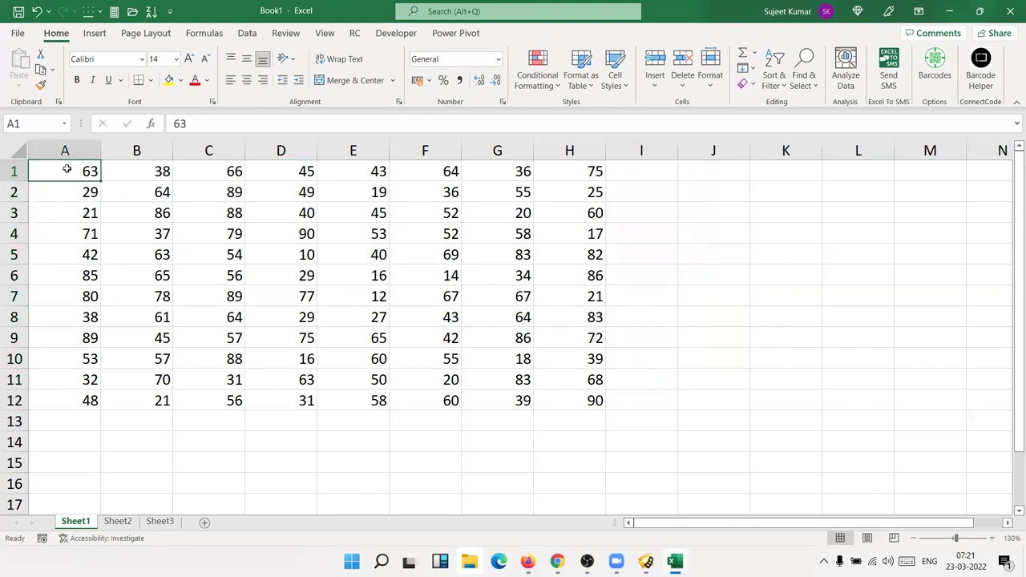
{"action": "key", "text": "ctrl+End"}
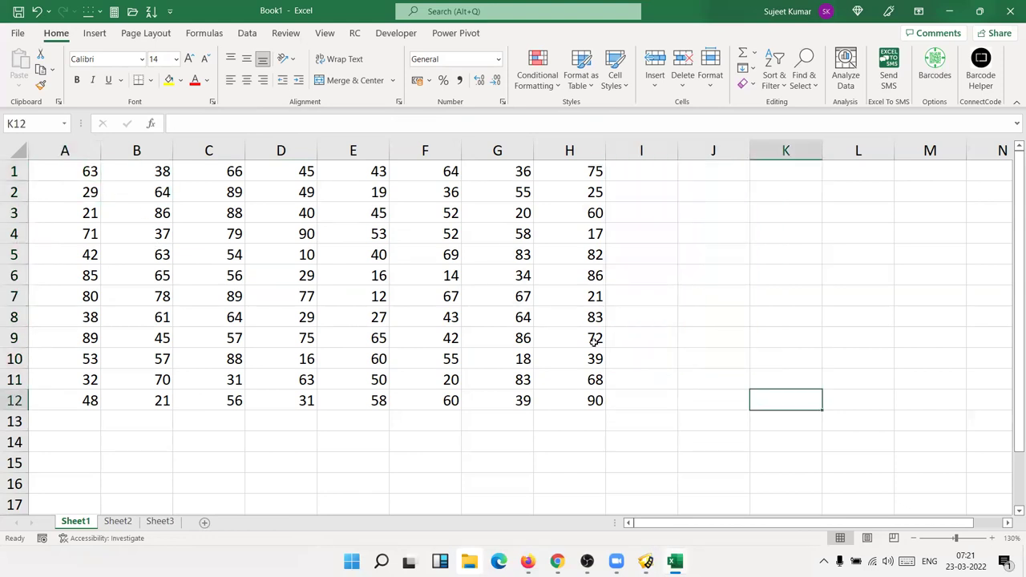
{"action": "key", "text": "ctrl+Home"}
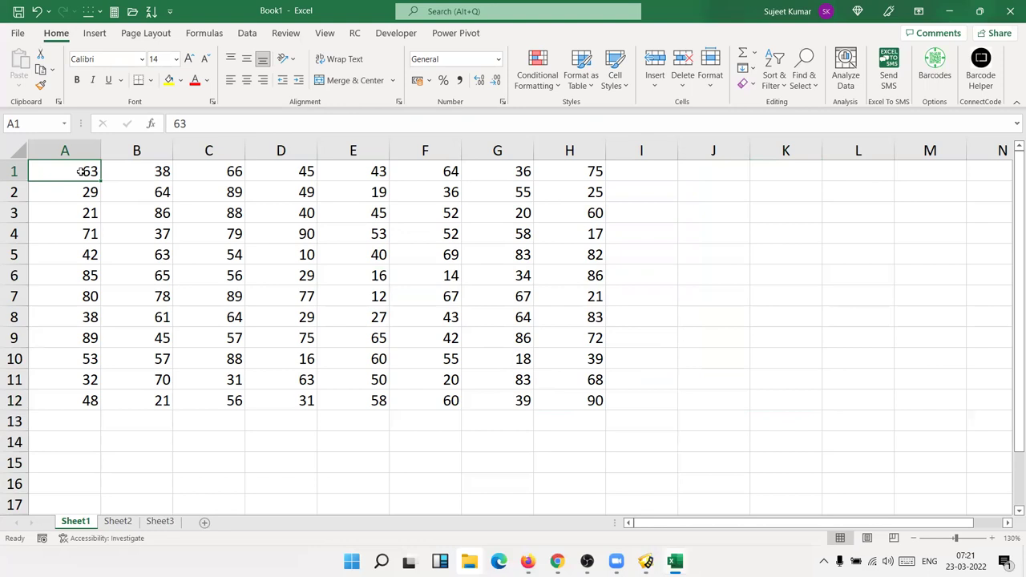
{"action": "key", "text": "ctrl+shift+End"}
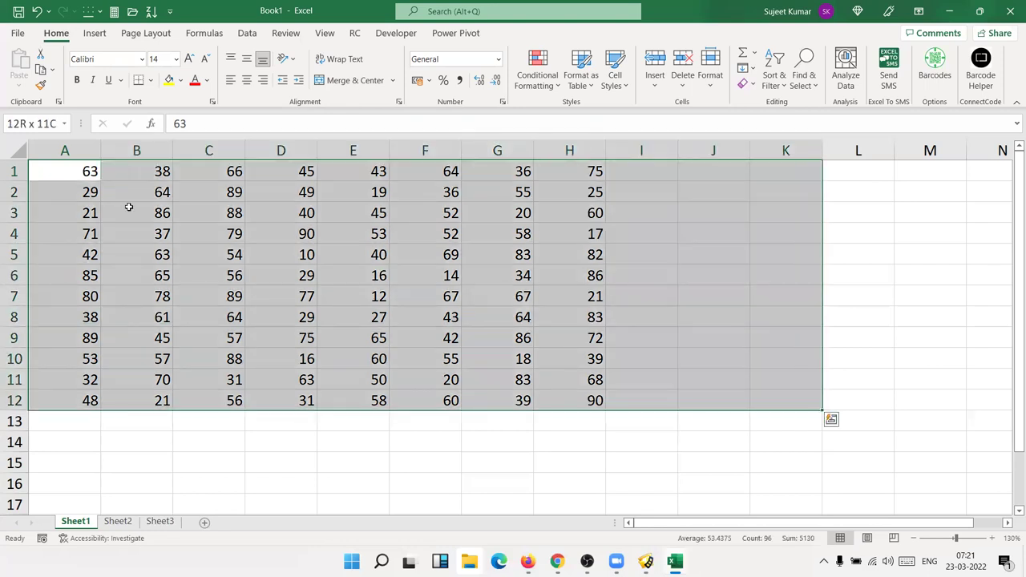
{"action": "left_click", "coordinate": [590, 401]}
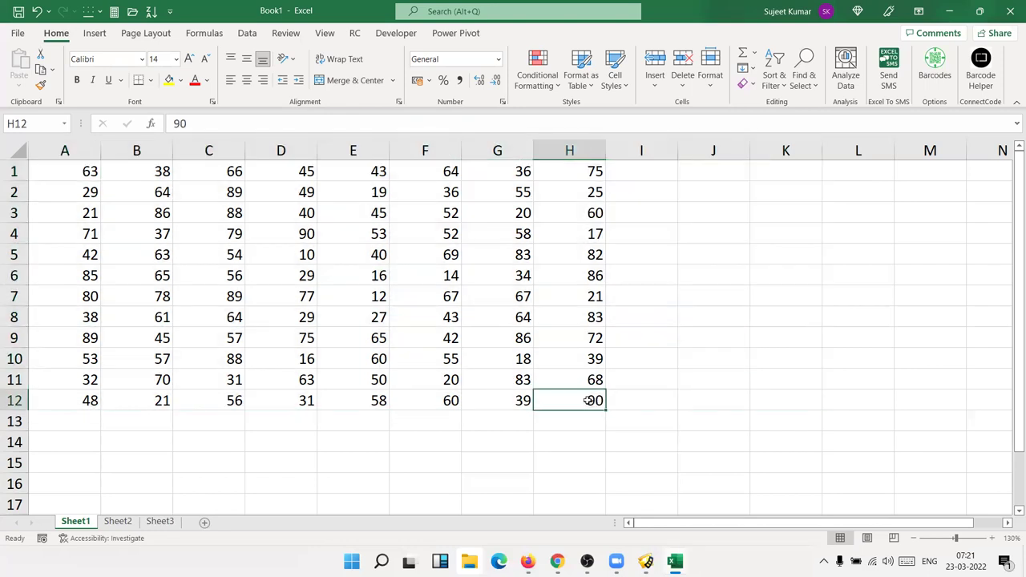
{"action": "key", "text": "ctrl+shift+Home"}
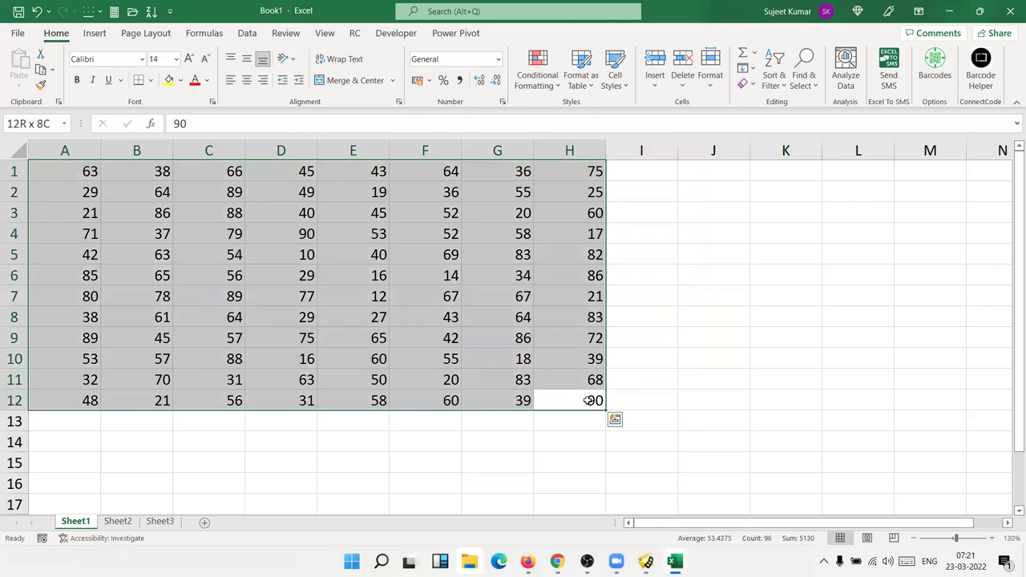
Page down and back up from G8, then switch to Sheet3 with Ctrl+PageDown.
{"action": "left_click", "coordinate": [476, 310]}
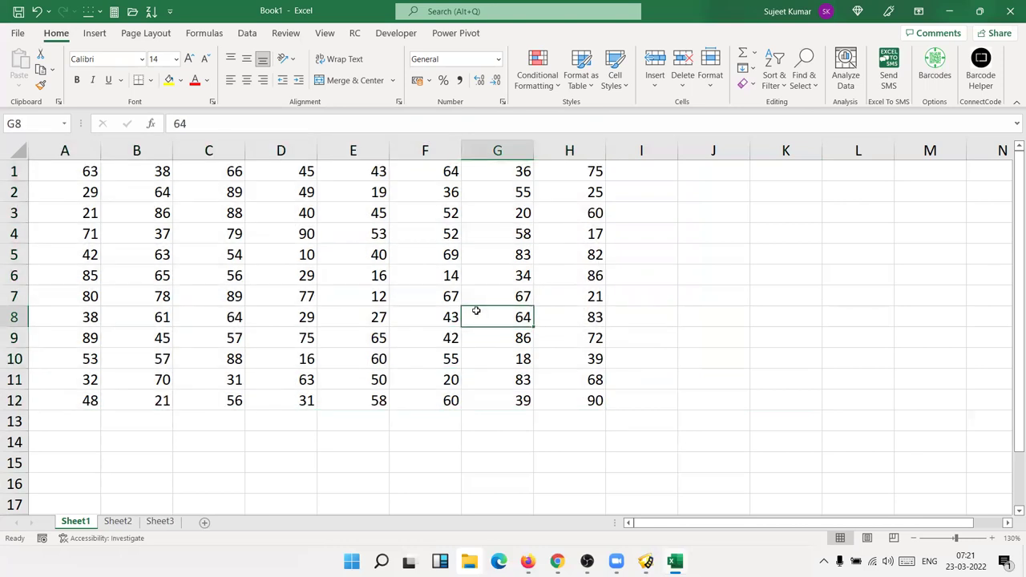
{"action": "key", "text": "Page_Down"}
{"action": "key", "text": "Page_Up"}
{"action": "key", "text": "ctrl+Page_Down"}
{"action": "key", "text": "ctrl+Page_Down"}
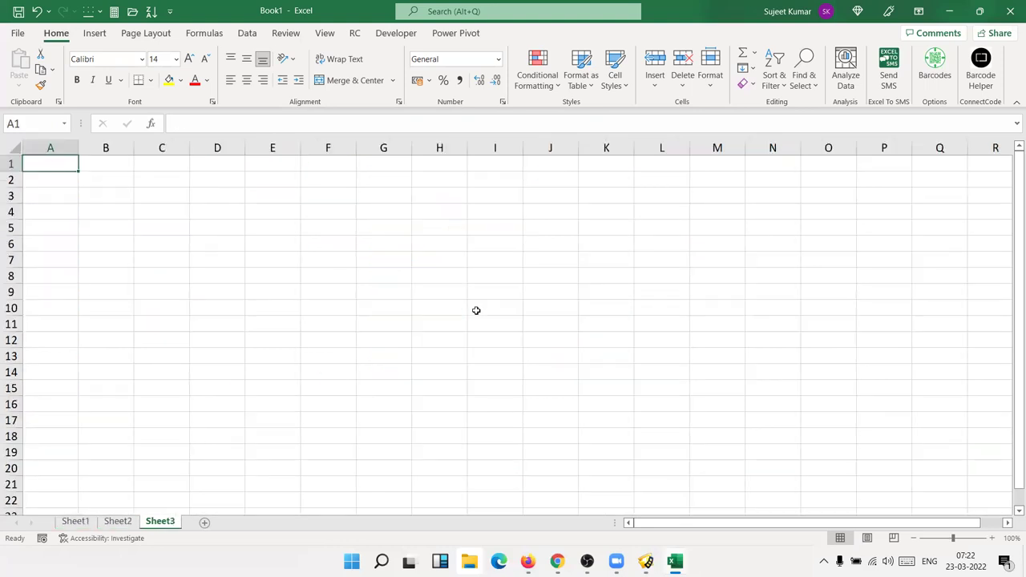
Back on Sheet1, try copying scattered cells B5, D3, D7, C9, B10, H4:H5, F3, F9, E4, B2, A2, A7.
{"action": "key", "text": "ctrl+Page_Up"}
{"action": "key", "text": "ctrl+Page_Up"}
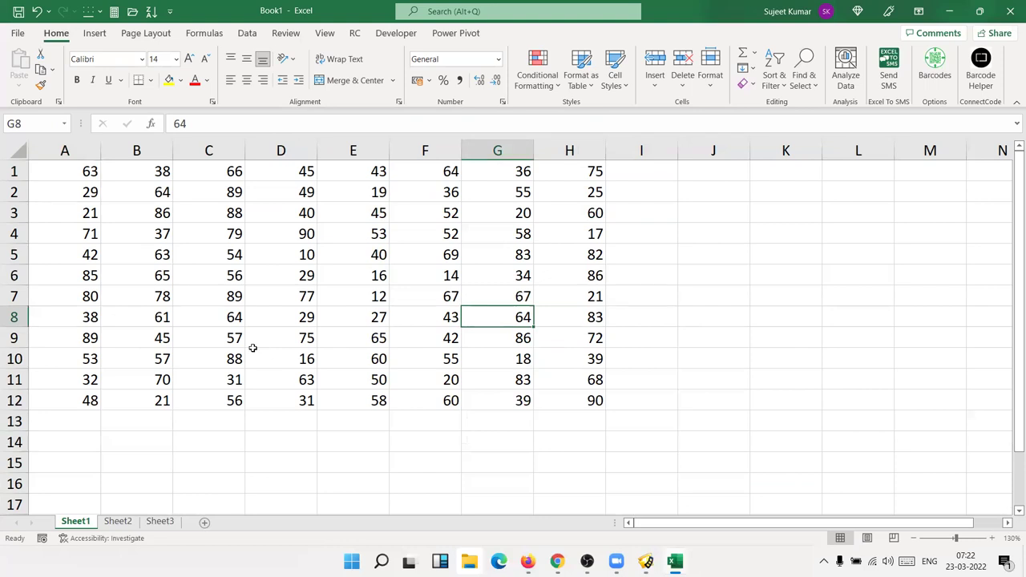
{"action": "left_click", "coordinate": [160, 259], "text": "ctrl"}
{"action": "left_click", "coordinate": [304, 218], "text": "ctrl"}
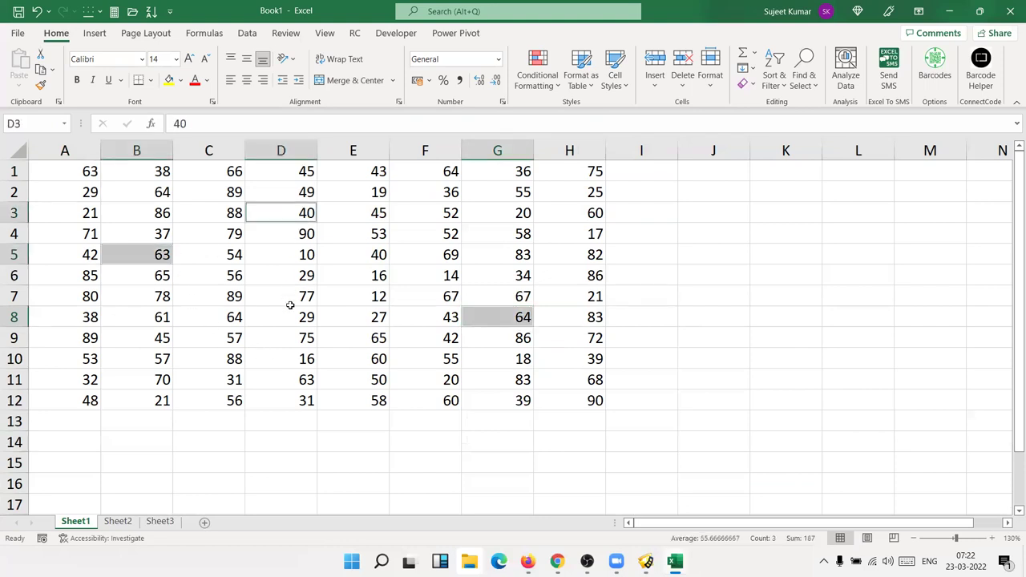
{"action": "left_click", "coordinate": [290, 305], "text": "ctrl"}
{"action": "left_click", "coordinate": [225, 337], "text": "ctrl"}
{"action": "left_click", "coordinate": [160, 359], "text": "ctrl"}
{"action": "left_click_drag", "start_coordinate": [539, 240], "coordinate": [538, 257]}
{"action": "left_click", "coordinate": [444, 210], "text": "ctrl"}
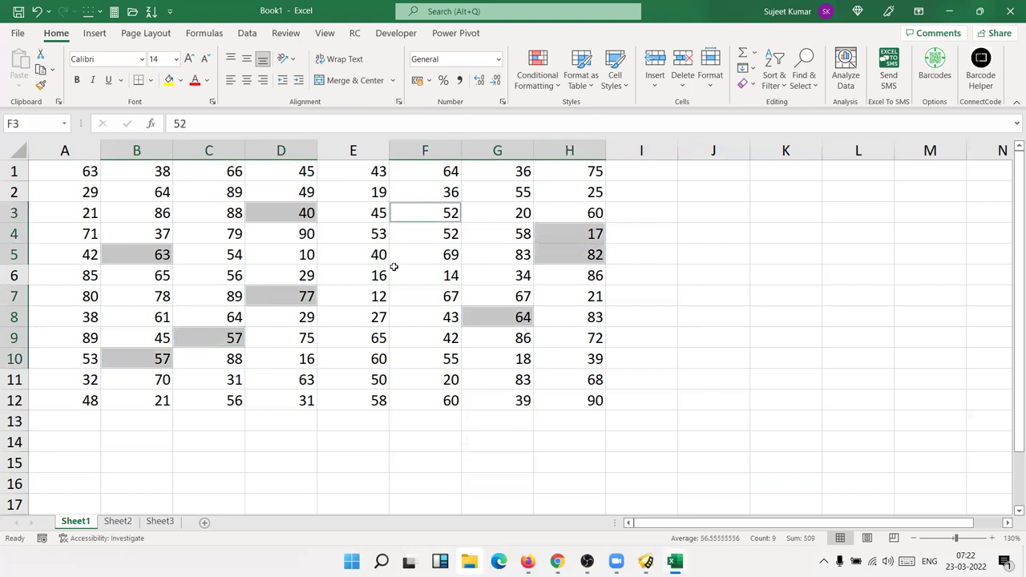
{"action": "left_click", "coordinate": [410, 336], "text": "ctrl"}
{"action": "left_click", "coordinate": [343, 232], "text": "ctrl"}
{"action": "left_click", "coordinate": [142, 191], "text": "ctrl"}
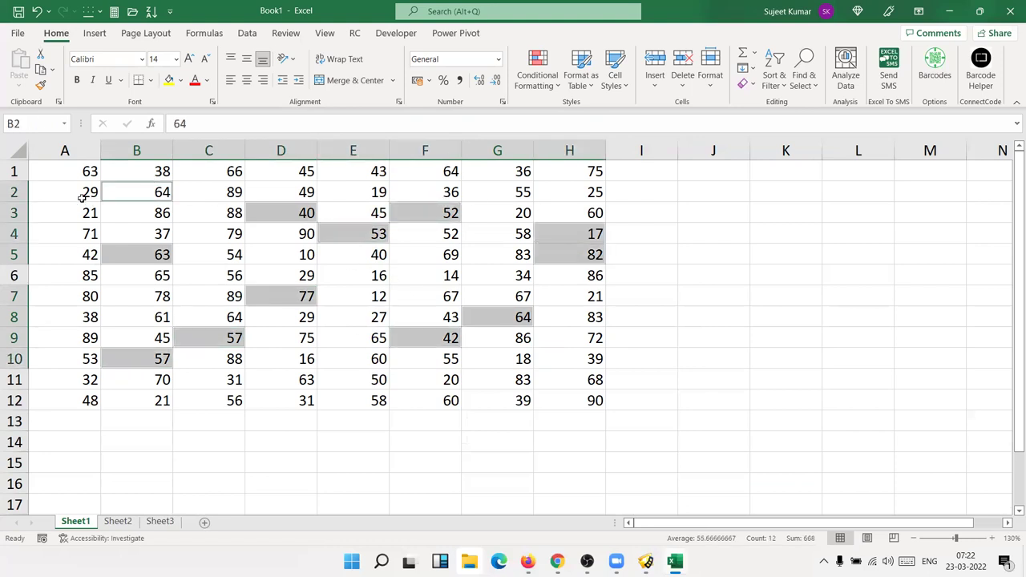
{"action": "left_click", "coordinate": [71, 195], "text": "ctrl"}
{"action": "left_click", "coordinate": [80, 301], "text": "ctrl"}
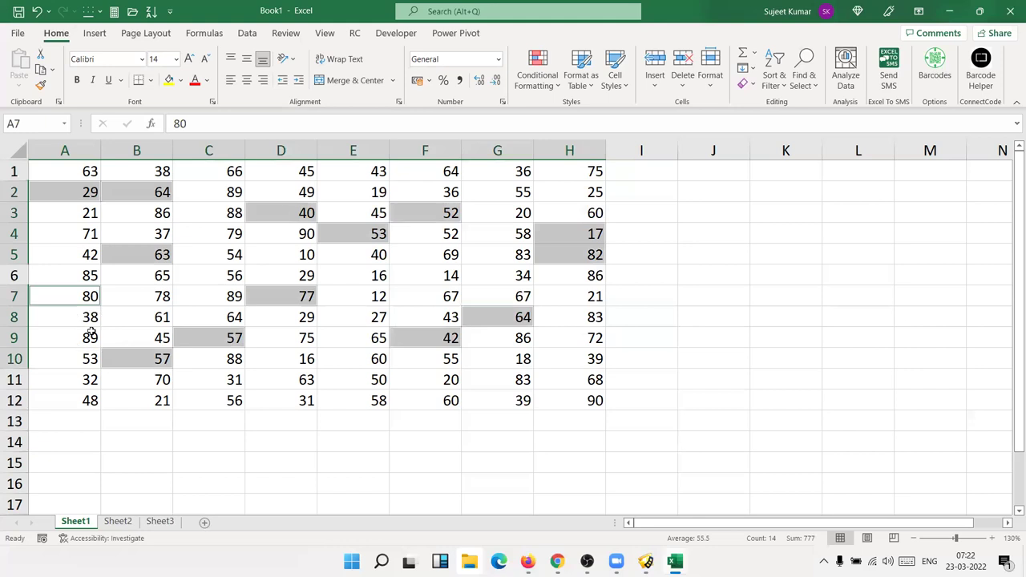
{"action": "key", "text": "ctrl+c"}
{"action": "key", "text": "Return"}
{"action": "left_click", "coordinate": [354, 315]}
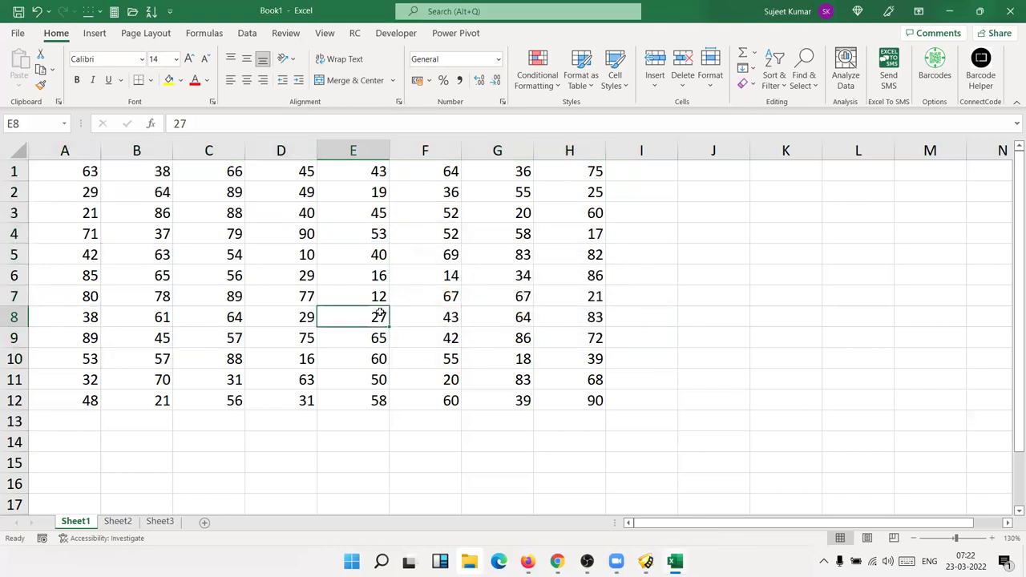
Select and copy cells A1, D1 and G1 together.
{"action": "left_click", "coordinate": [78, 176]}
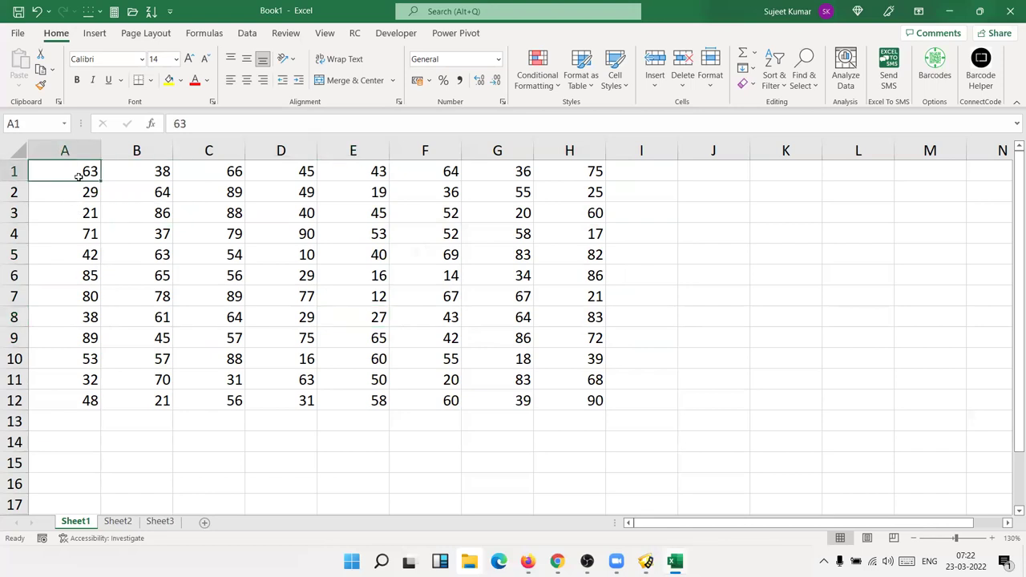
{"action": "left_click", "coordinate": [289, 172], "text": "ctrl"}
{"action": "left_click", "coordinate": [474, 173], "text": "ctrl"}
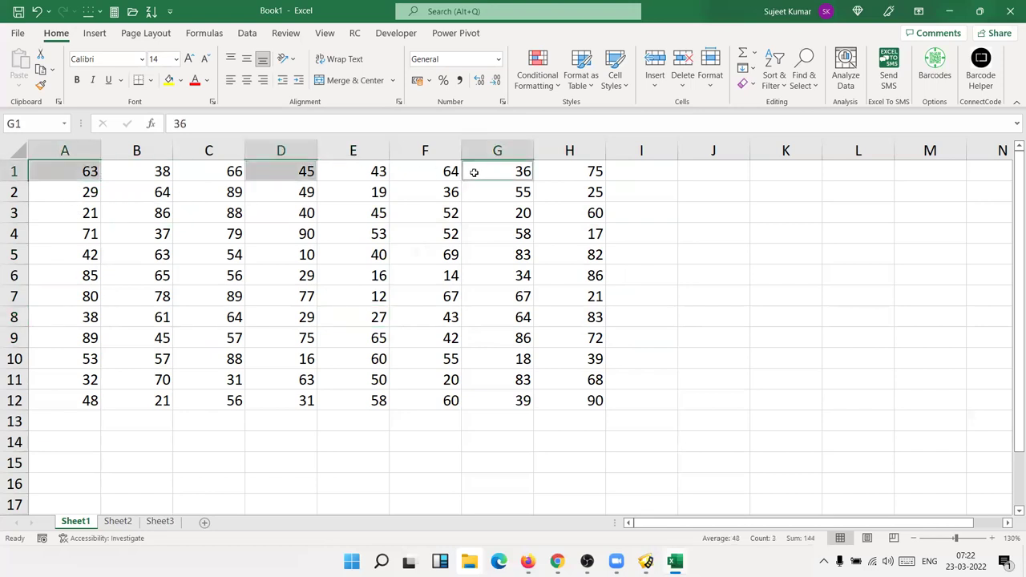
{"action": "key", "text": "ctrl+c"}
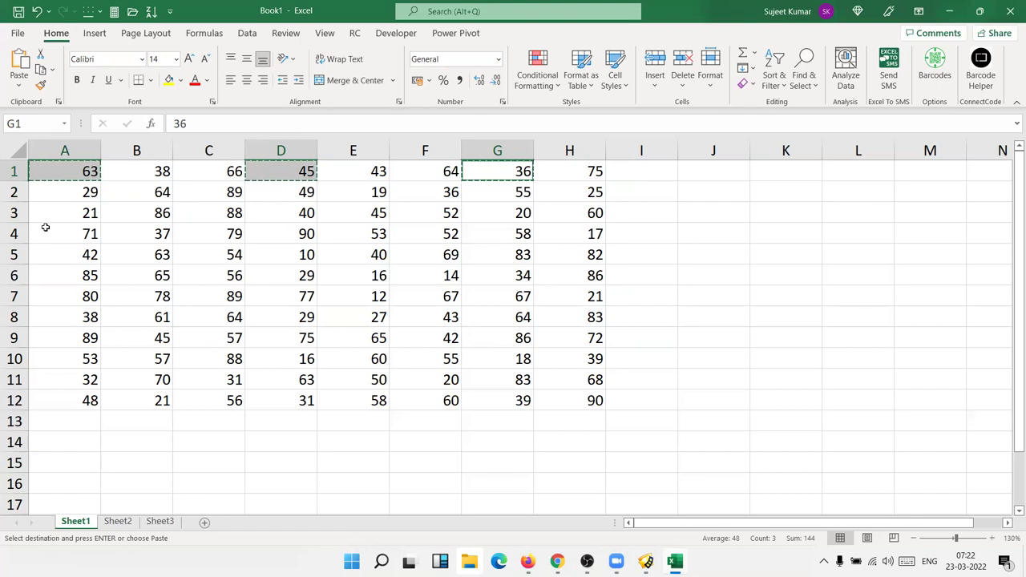
{"action": "type", "text": "`"}
{"action": "left_click", "coordinate": [112, 213]}
Copy the ranges A1:A3, C1:C3 and E1:E3 together, then cancel the copy.
{"action": "left_click_drag", "start_coordinate": [76, 172], "coordinate": [73, 211]}
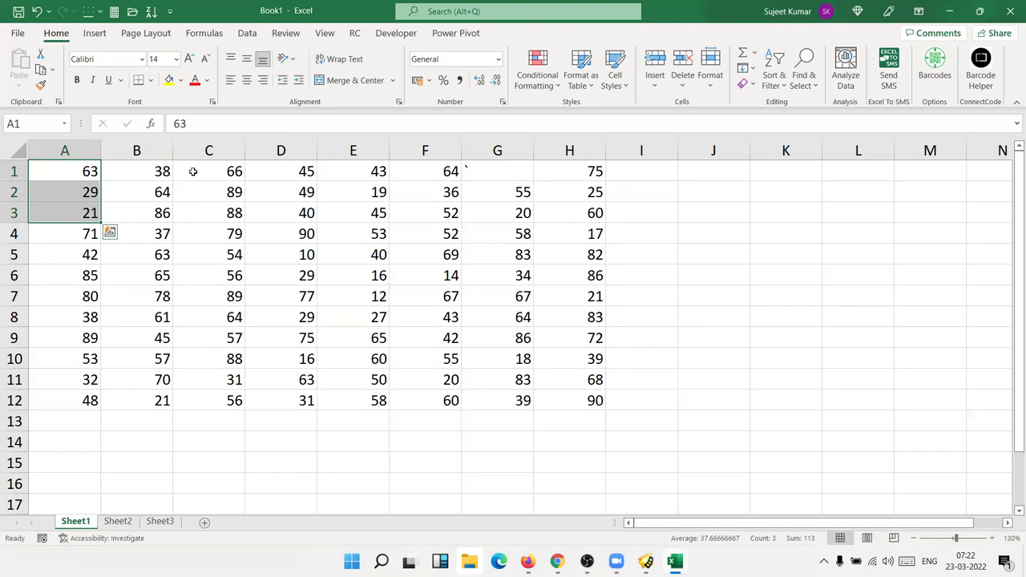
{"action": "left_click_drag", "start_coordinate": [196, 170], "coordinate": [194, 213], "text": "ctrl"}
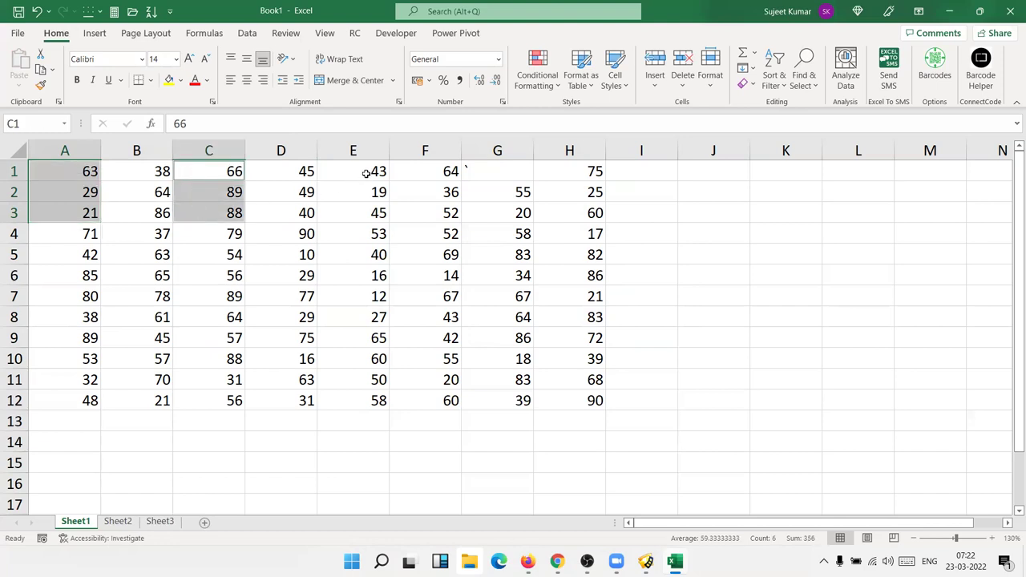
{"action": "left_click_drag", "start_coordinate": [366, 169], "coordinate": [363, 218], "text": "ctrl"}
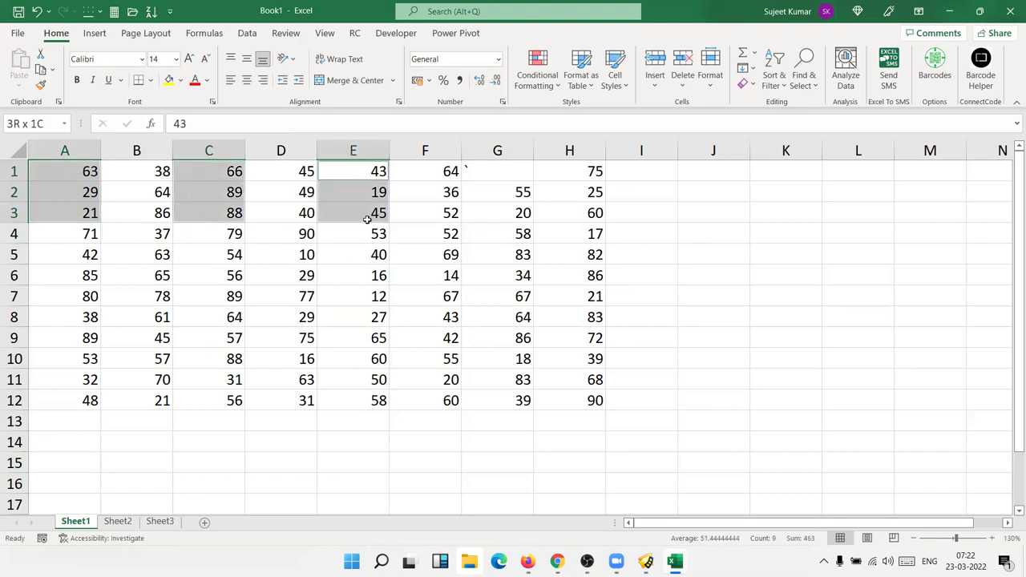
{"action": "key", "text": "ctrl+c"}
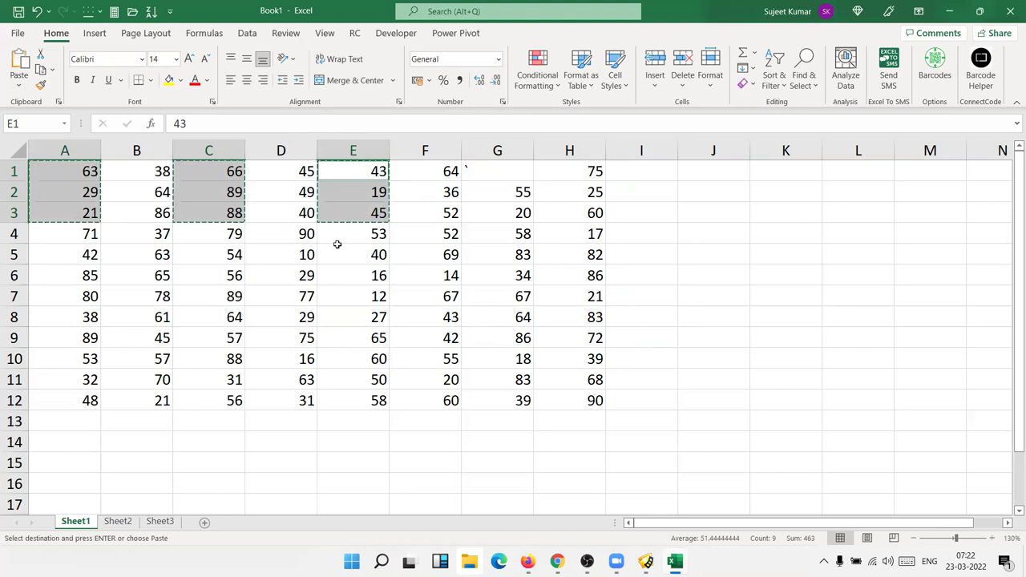
{"action": "key", "text": "Escape"}
{"action": "left_click", "coordinate": [278, 265]}
Copy A3, C3, E3 and G3, paste them into J3:M3, then remove the paste.
{"action": "left_click", "coordinate": [84, 210]}
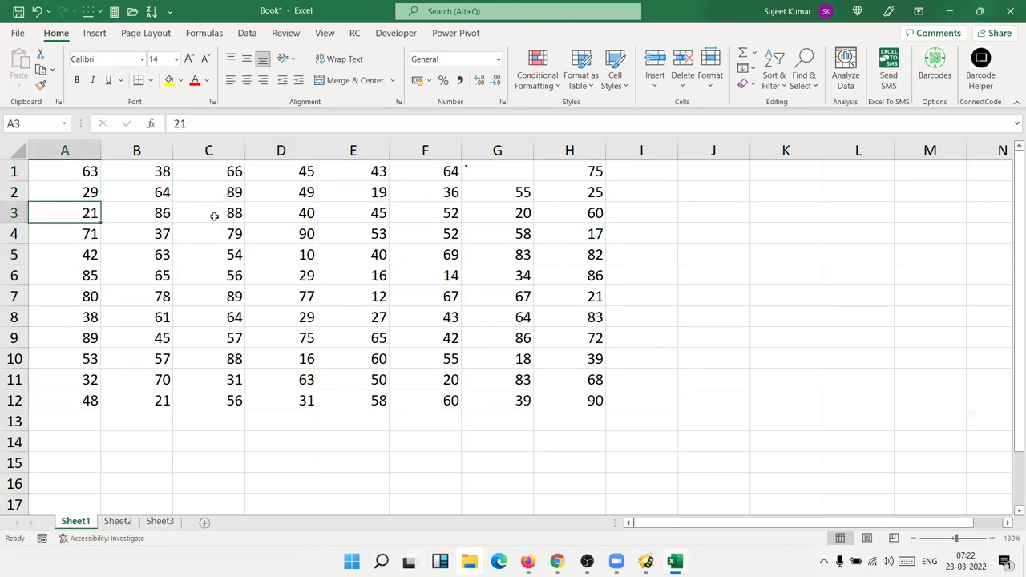
{"action": "left_click", "coordinate": [213, 216], "text": "ctrl"}
{"action": "left_click", "coordinate": [361, 210], "text": "ctrl"}
{"action": "left_click", "coordinate": [510, 210], "text": "ctrl"}
{"action": "key", "text": "ctrl+c"}
{"action": "left_click", "coordinate": [683, 217]}
{"action": "key", "text": "ctrl+v"}
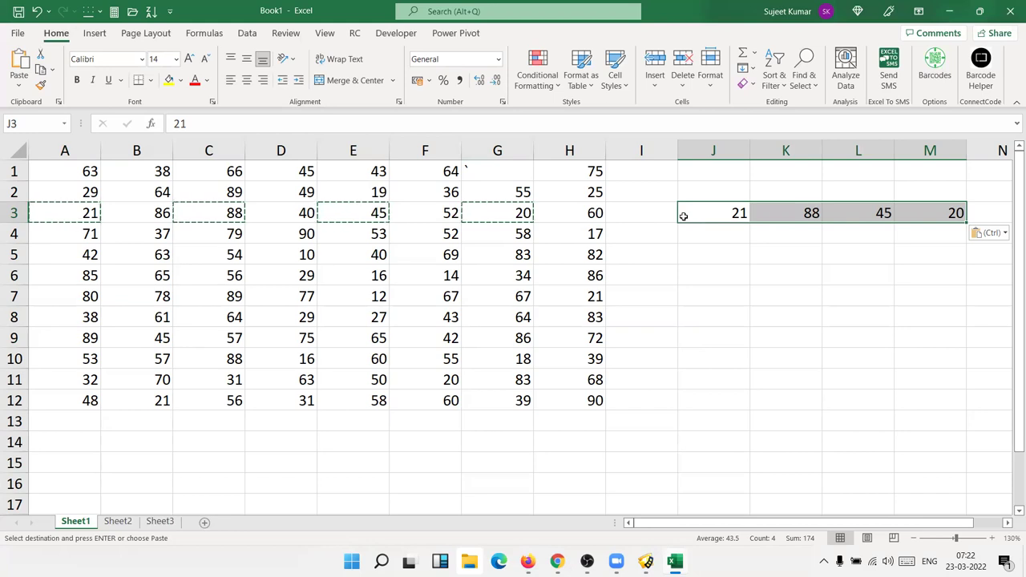
{"action": "key", "text": "Delete"}
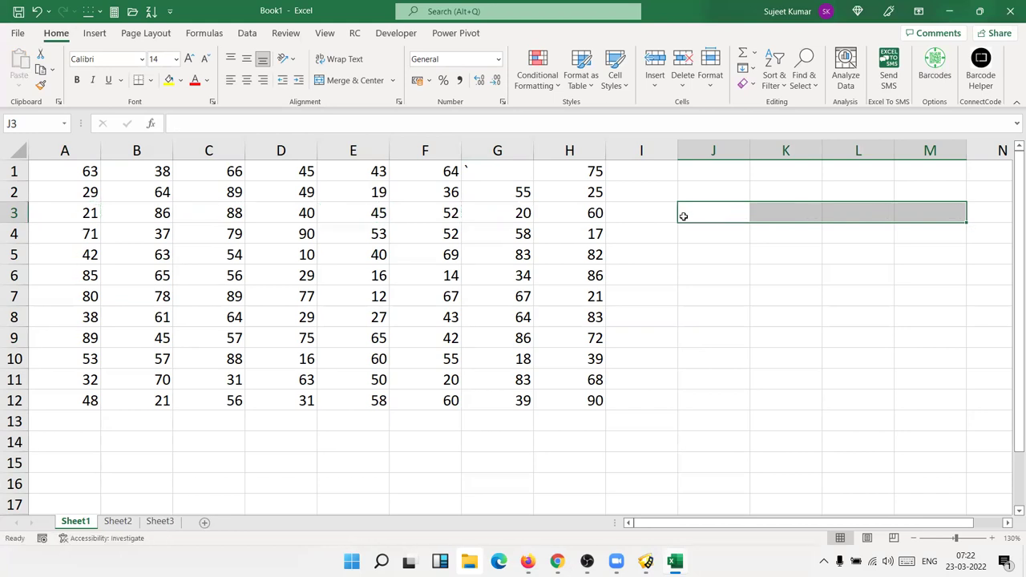
Enter 20 in cell G1.
{"action": "left_click", "coordinate": [481, 164]}
{"action": "type", "text": "20"}
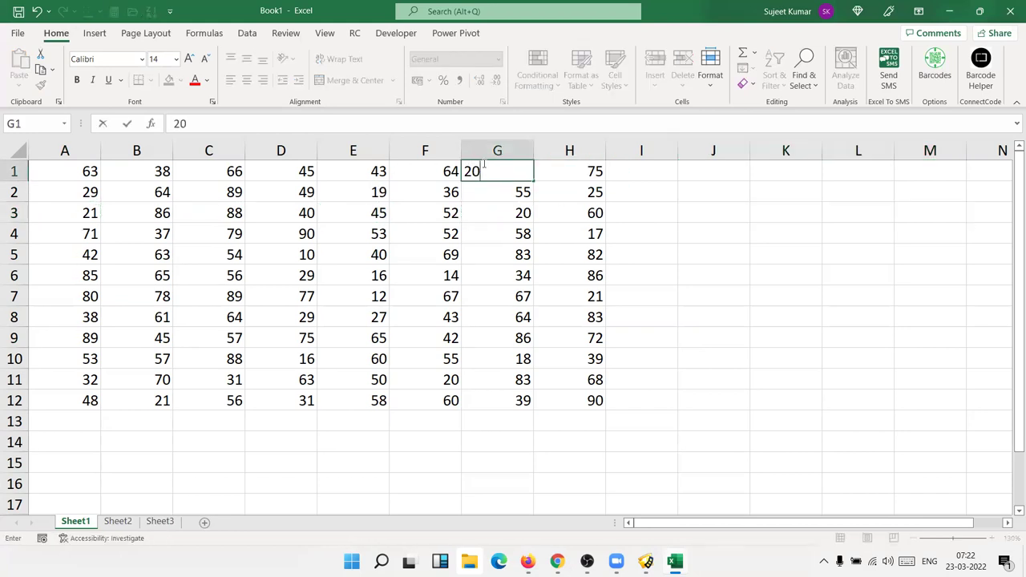
{"action": "key", "text": "Return"}
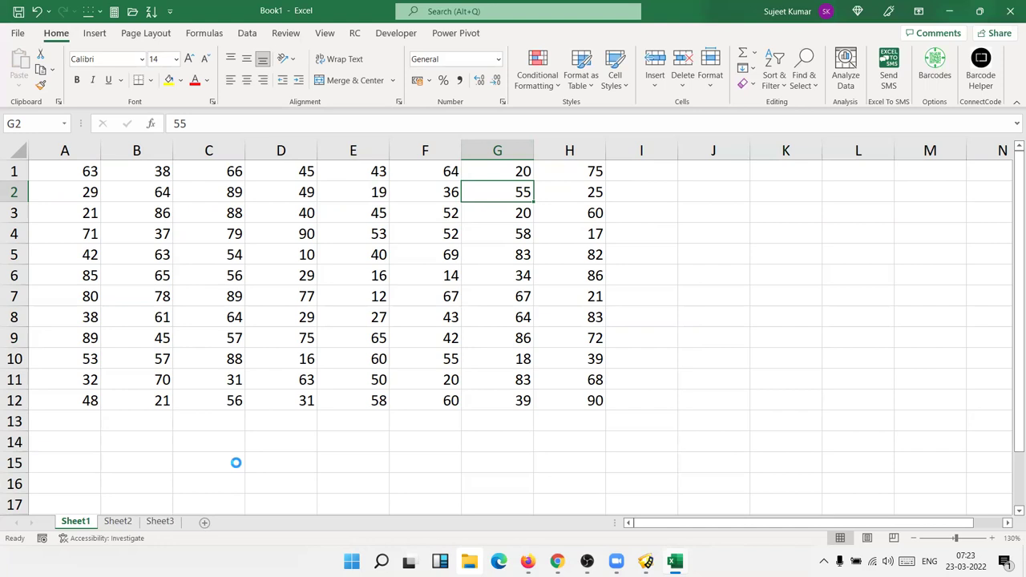
Add Sheet4, Sheet5 and Sheet6, then group all six sheets from Sheet1 through Sheet3.
{"action": "left_click", "coordinate": [207, 524]}
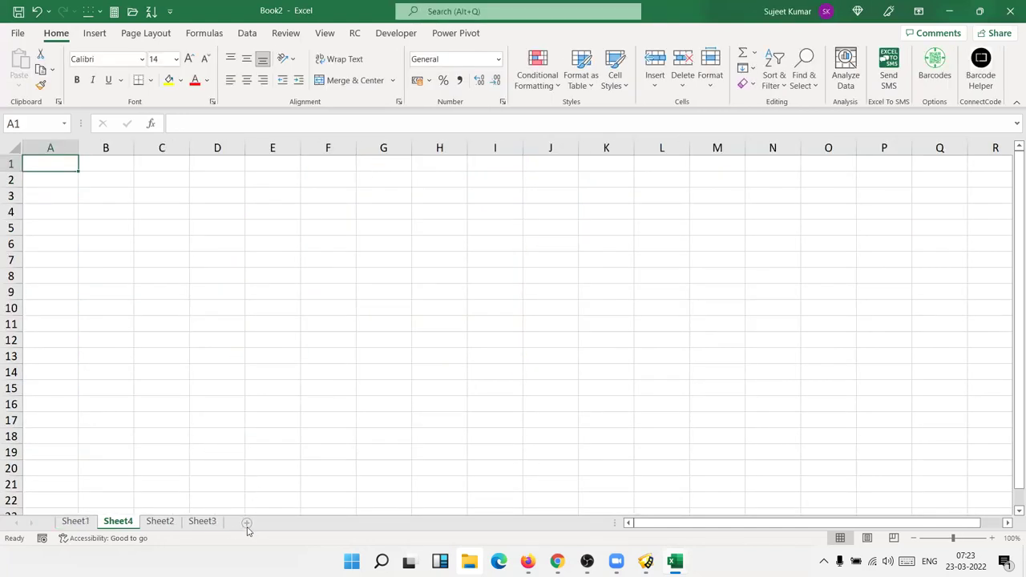
{"action": "left_click", "coordinate": [247, 526]}
{"action": "left_click", "coordinate": [288, 522]}
{"action": "left_click", "coordinate": [77, 520]}
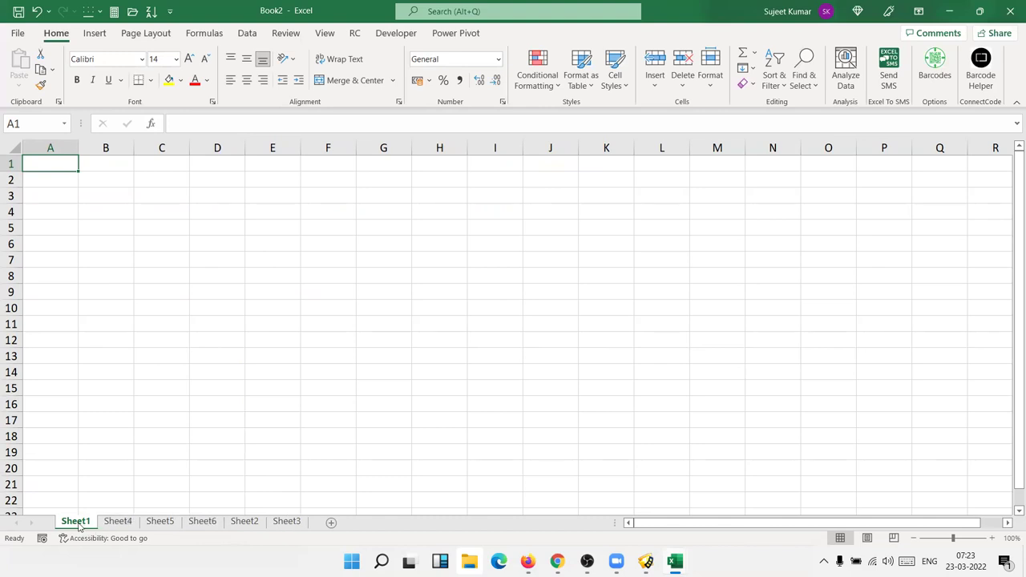
{"action": "left_click", "coordinate": [287, 522], "text": "shift"}
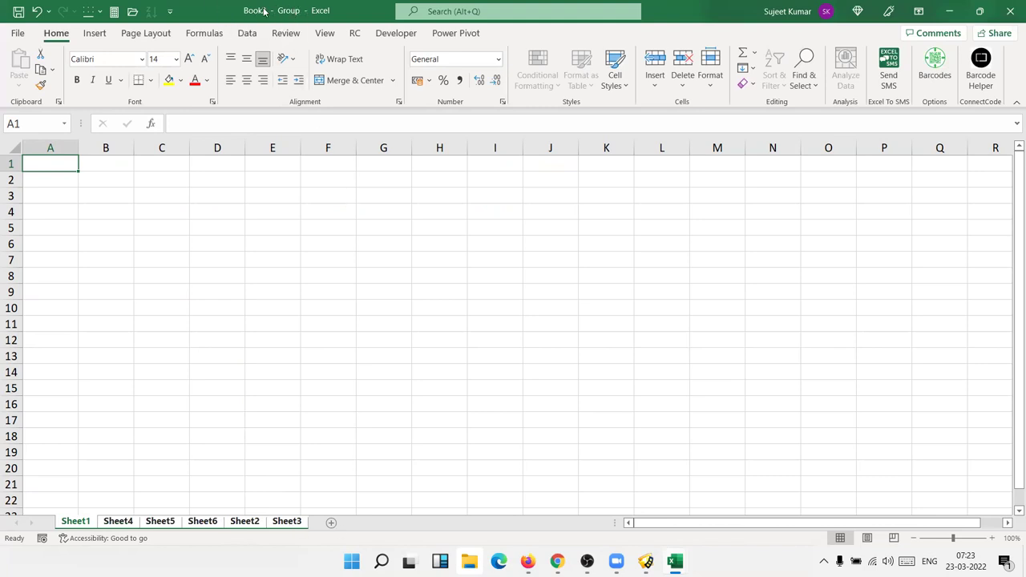
Enter the label Date in A3 and today's date, 23-03-2022, in B3.
{"action": "left_click", "coordinate": [83, 178]}
{"action": "left_click", "coordinate": [66, 191]}
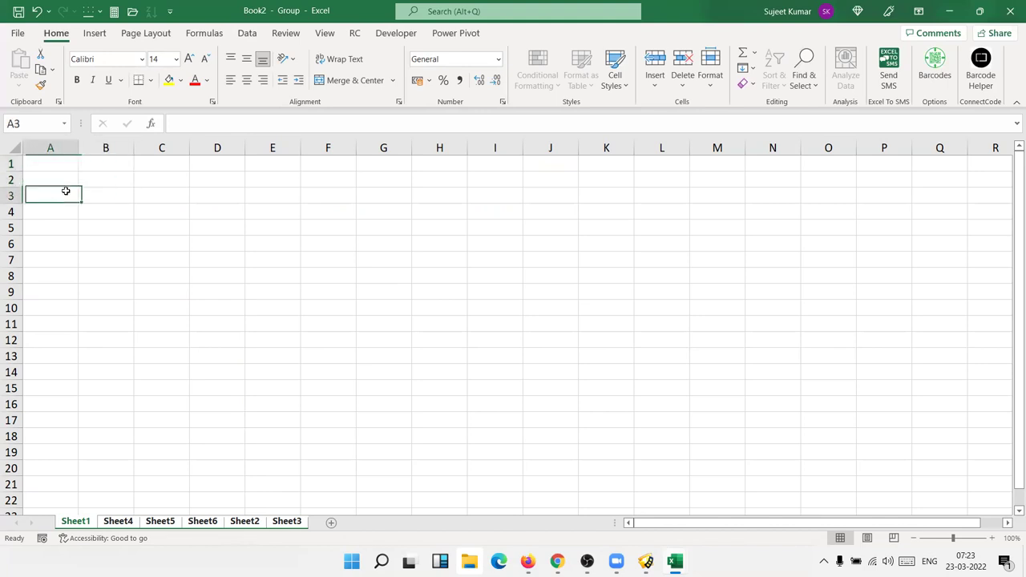
{"action": "type", "text": "Dat"}
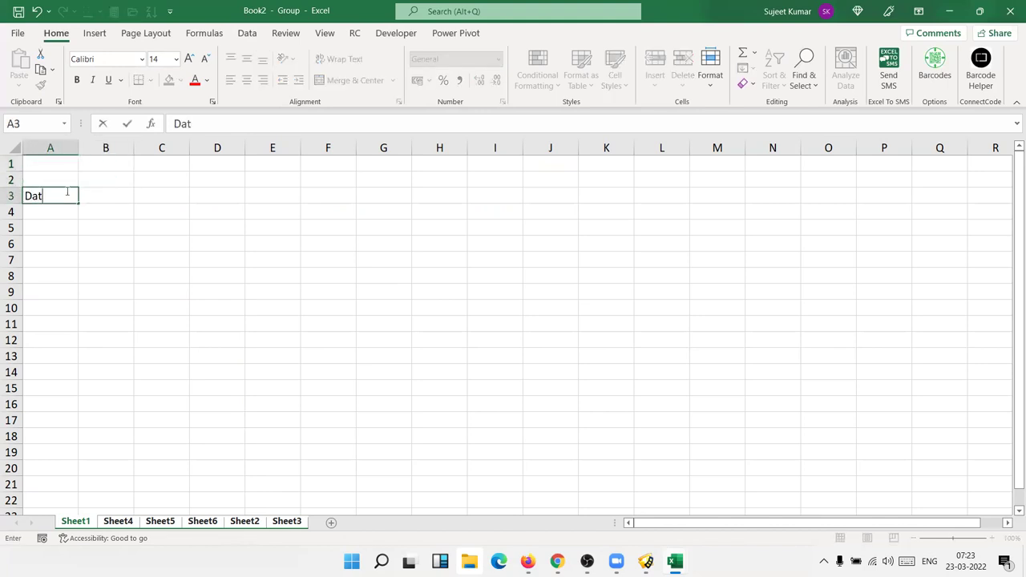
{"action": "type", "text": "e"}
{"action": "key", "text": "Tab"}
{"action": "key", "text": "ctrl+semicolon"}
{"action": "key", "text": "Return"}
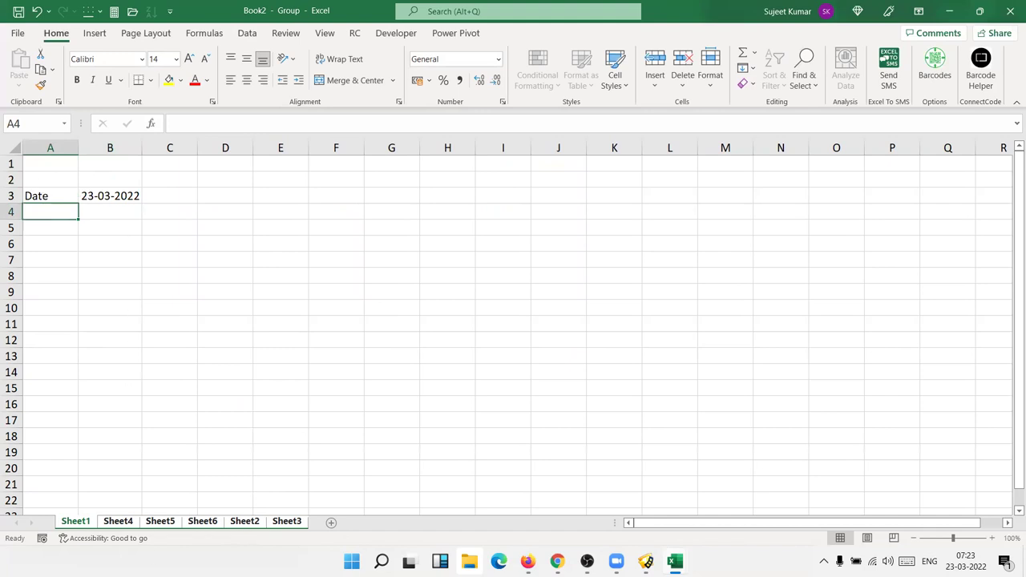
Check every sheet for the Date entry, then regroup Sheet1 through Sheet3.
{"action": "left_click", "coordinate": [124, 519]}
{"action": "left_click", "coordinate": [159, 521]}
{"action": "left_click", "coordinate": [228, 523]}
{"action": "left_click", "coordinate": [286, 522]}
{"action": "left_click", "coordinate": [202, 522]}
{"action": "left_click", "coordinate": [176, 523], "text": "shift"}
{"action": "left_click", "coordinate": [175, 521]}
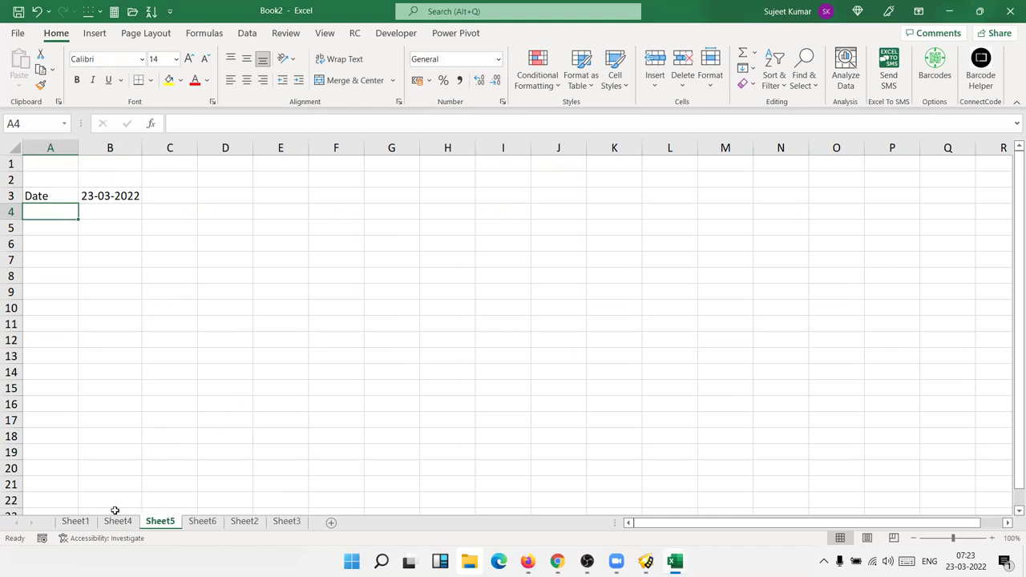
{"action": "left_click", "coordinate": [76, 521]}
{"action": "left_click", "coordinate": [118, 522]}
{"action": "left_click", "coordinate": [160, 522]}
{"action": "left_click", "coordinate": [202, 522]}
{"action": "left_click", "coordinate": [244, 521]}
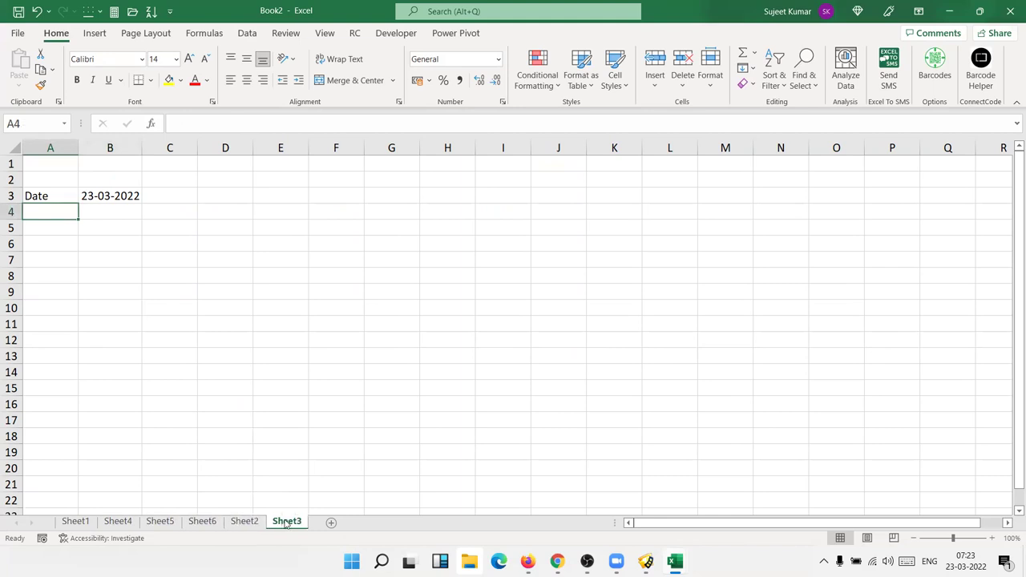
{"action": "left_click", "coordinate": [74, 521]}
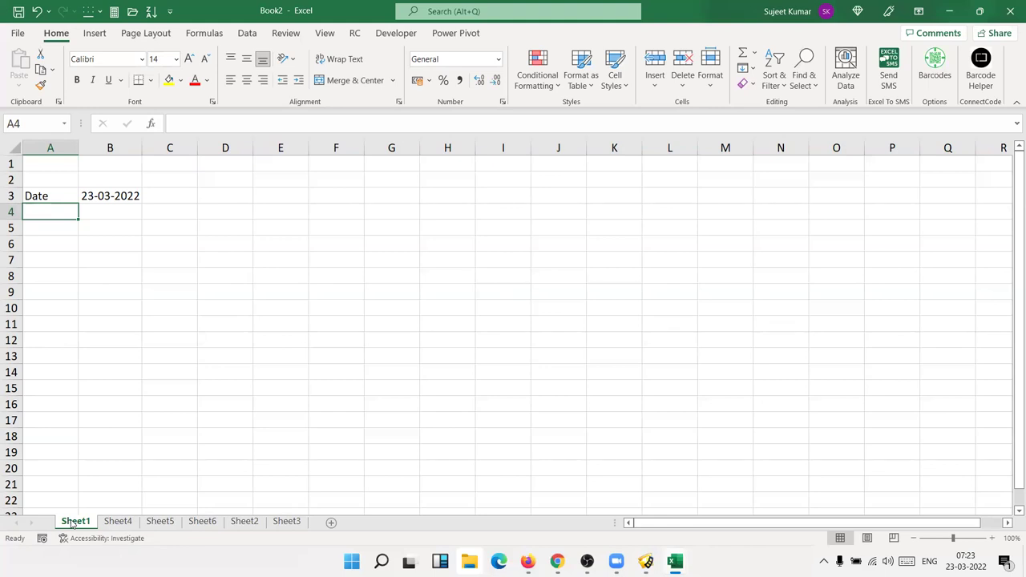
{"action": "left_click", "coordinate": [276, 521], "text": "shift"}
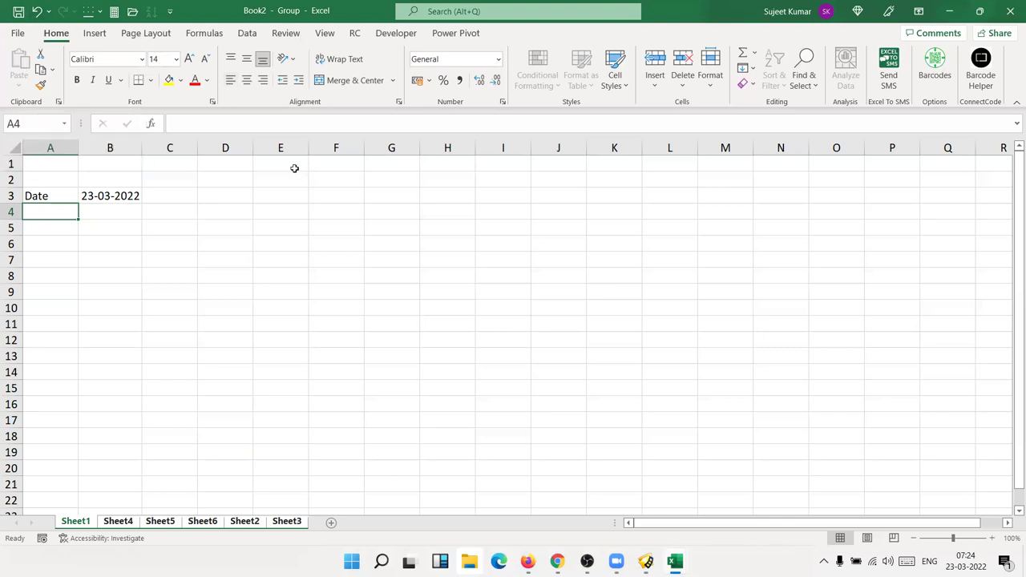
Copy the Date label in A3, then cancel the paste options without pasting.
{"action": "left_click", "coordinate": [46, 197]}
{"action": "key", "text": "ctrl+c"}
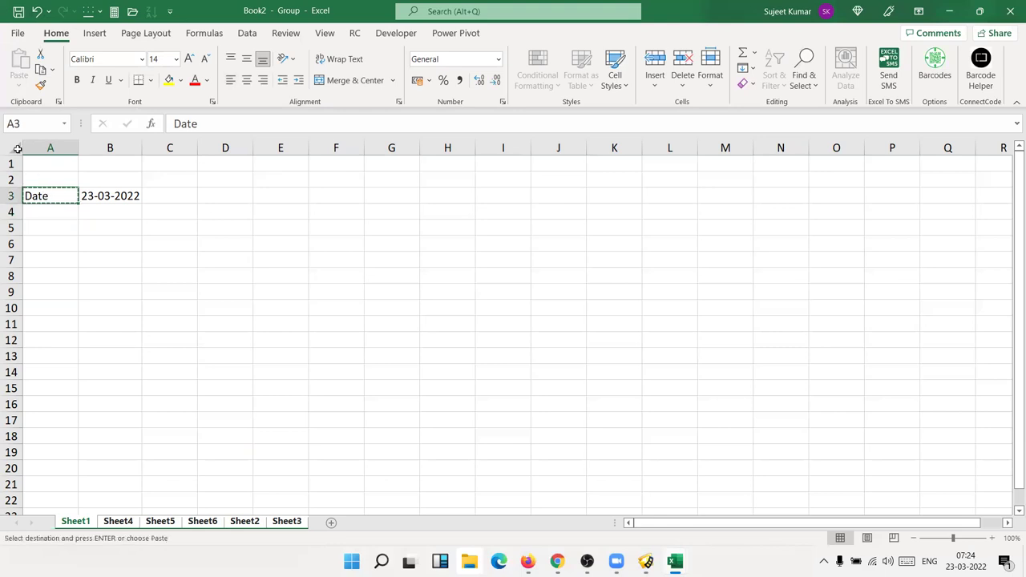
{"action": "left_click", "coordinate": [18, 85]}
{"action": "left_click", "coordinate": [57, 169]}
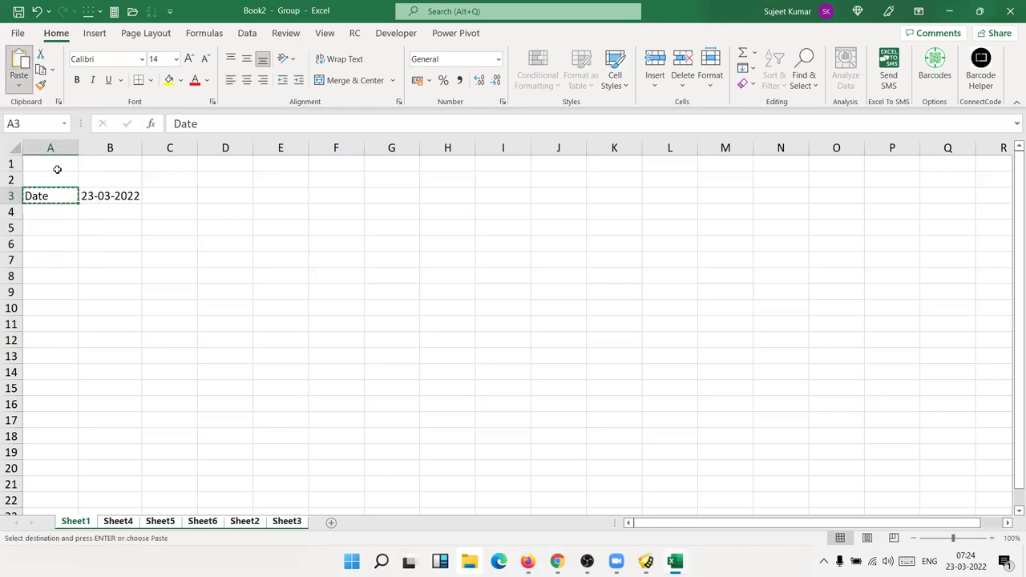
{"action": "key", "text": "Escape"}
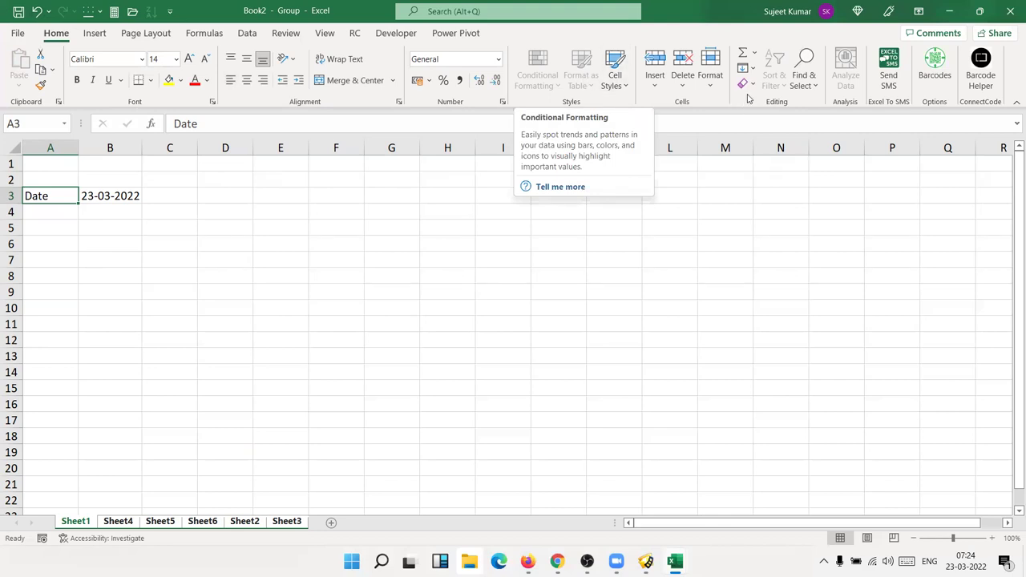
View the Insert and Page Layout ribbons, then ungroup the sheets so Sheet1 stands alone.
{"action": "left_click", "coordinate": [93, 36]}
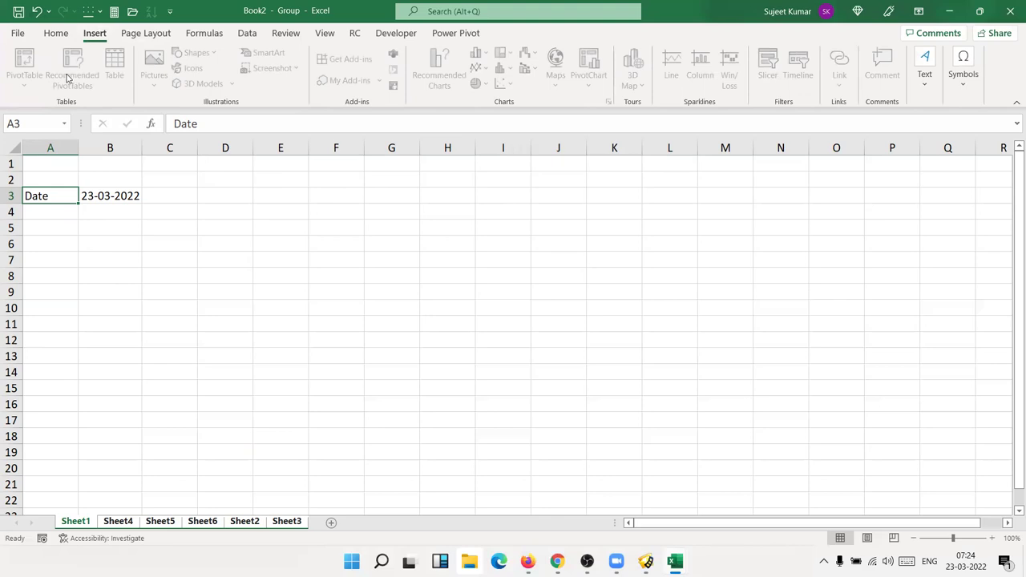
{"action": "left_click", "coordinate": [147, 34]}
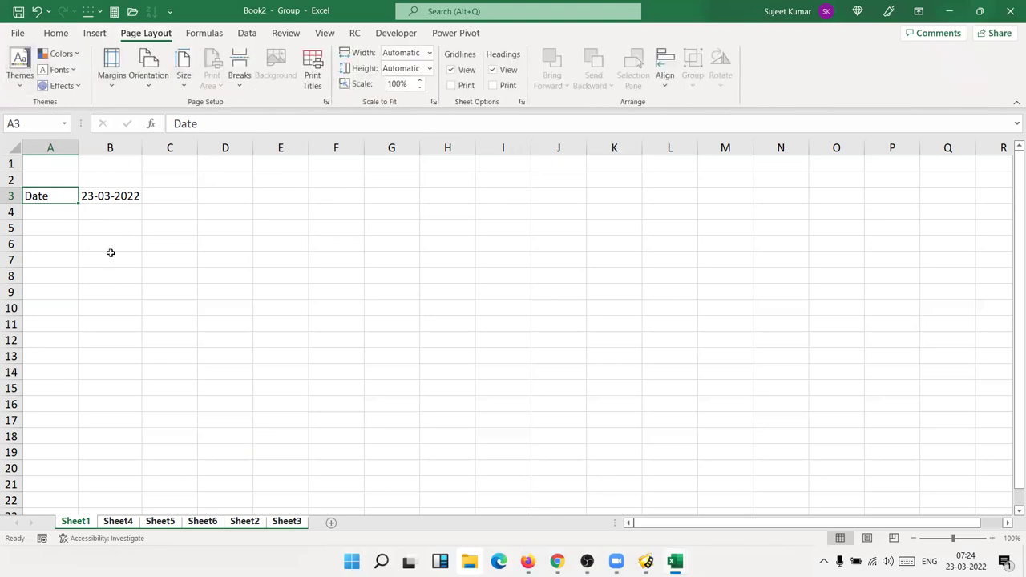
{"action": "left_click", "coordinate": [118, 523]}
{"action": "left_click", "coordinate": [83, 522]}
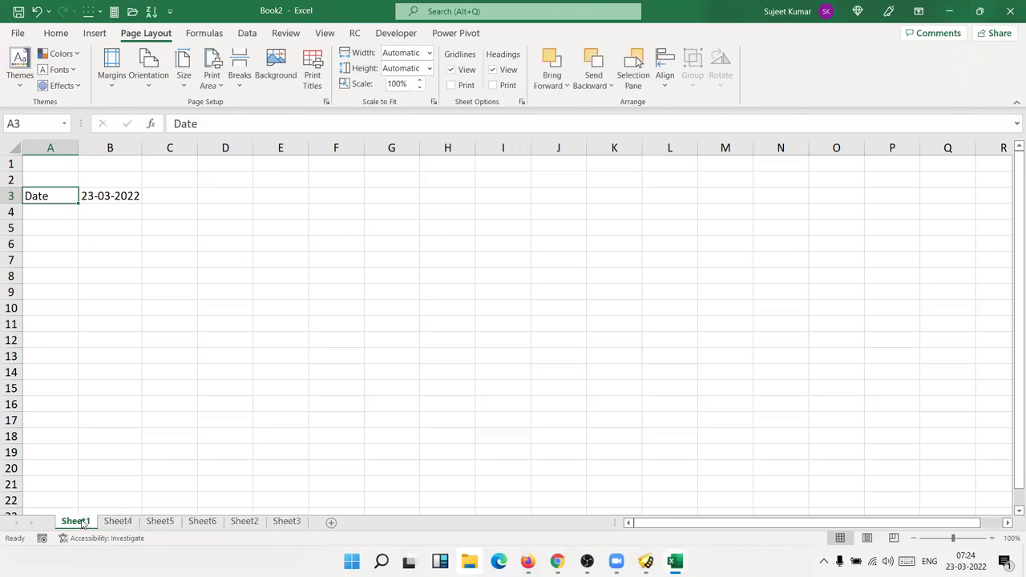
Group Sheet6 and Sheet3 with Sheet1 and enter 'time' in A6 with today's date in B6.
{"action": "left_click", "coordinate": [207, 523], "text": "ctrl"}
{"action": "left_click", "coordinate": [282, 522], "text": "ctrl"}
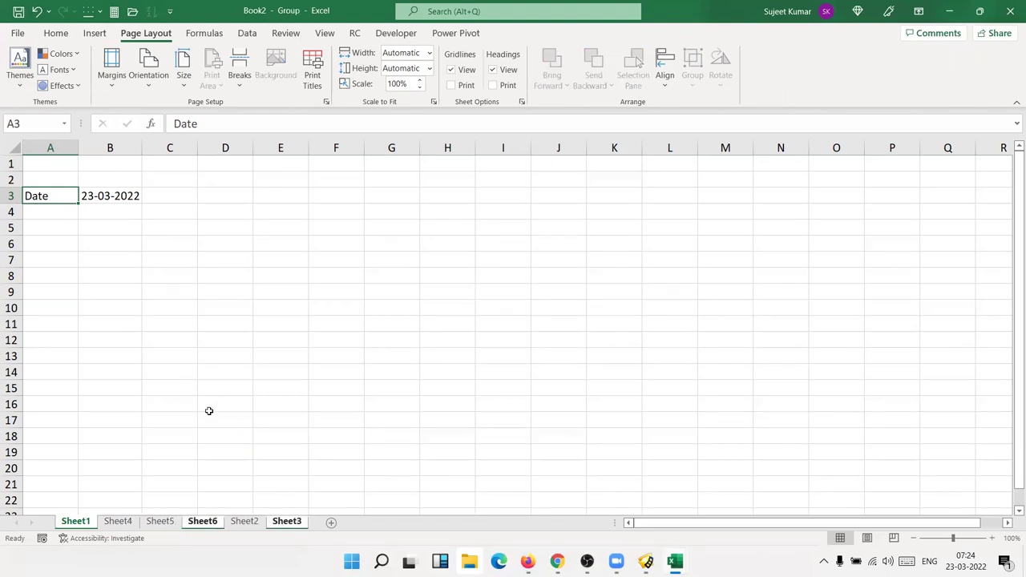
{"action": "left_click", "coordinate": [46, 240]}
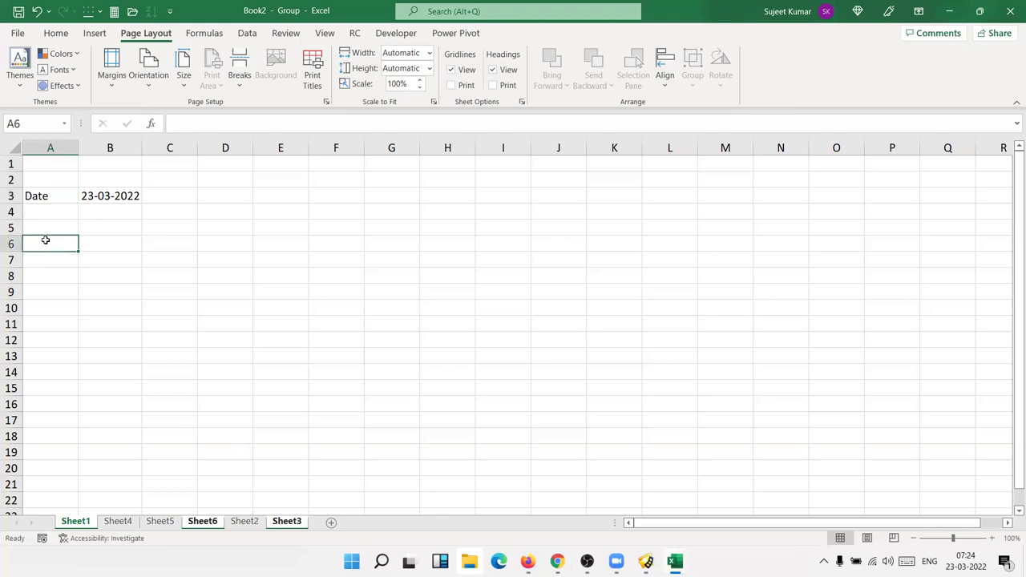
{"action": "type", "text": "time"}
{"action": "key", "text": "Tab"}
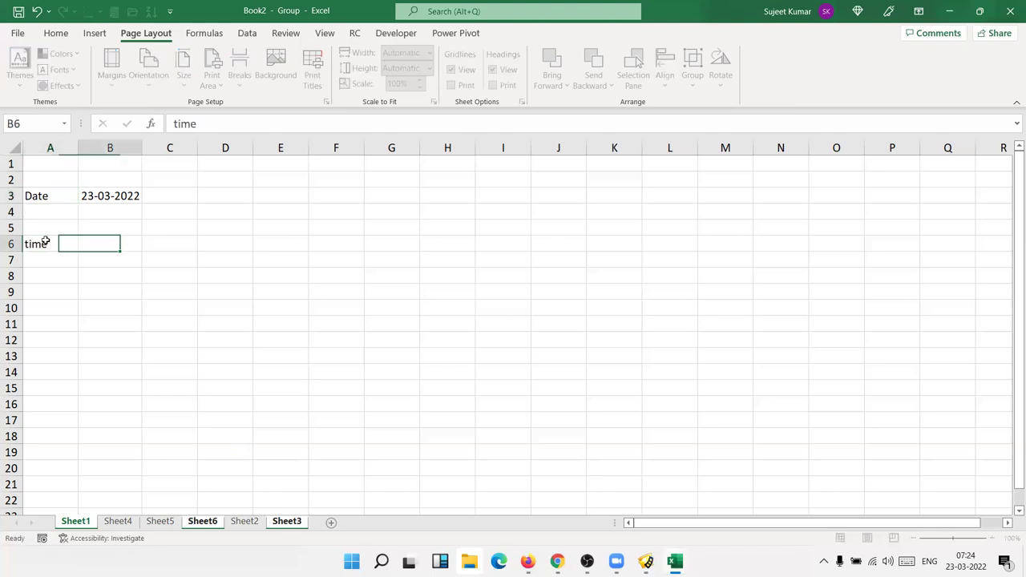
{"action": "key", "text": "ctrl+semicolon"}
{"action": "key", "text": "Return"}
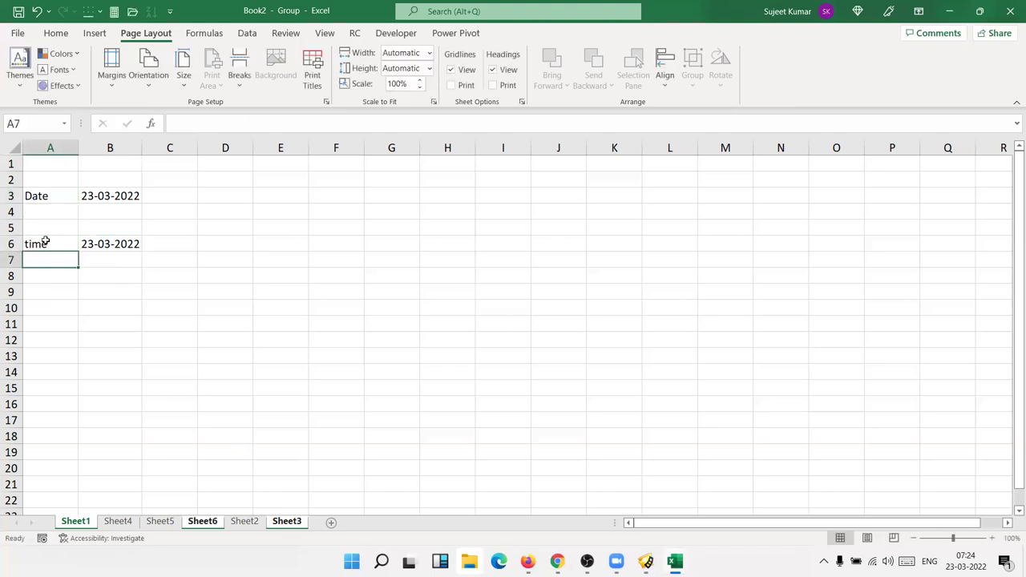
Ungroup and check each sheet's contents, then close the Book2 window.
{"action": "left_click", "coordinate": [109, 527]}
{"action": "left_click", "coordinate": [159, 523]}
{"action": "left_click", "coordinate": [202, 523]}
{"action": "left_click", "coordinate": [243, 522]}
{"action": "left_click", "coordinate": [284, 522]}
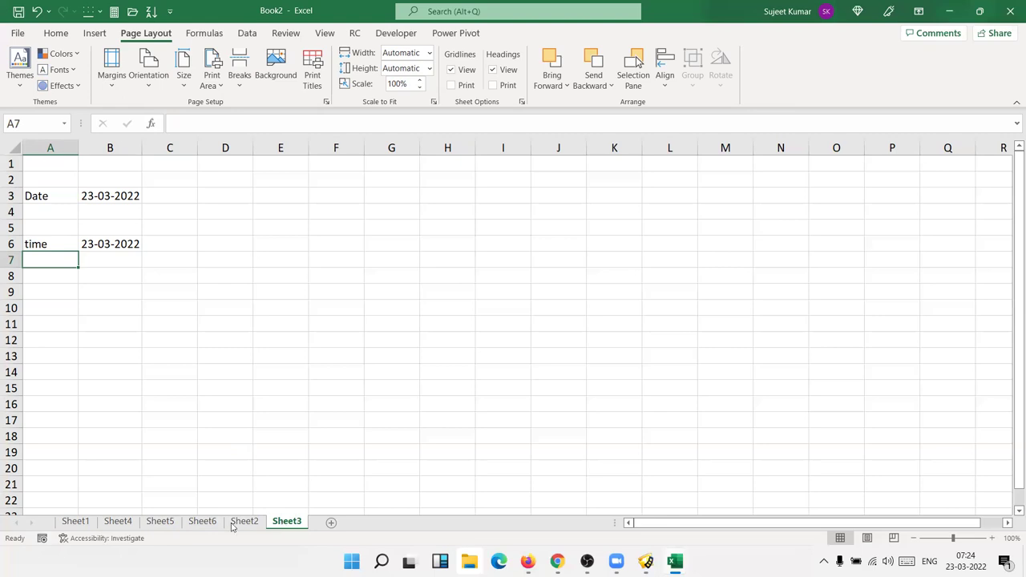
{"action": "left_click", "coordinate": [75, 523]}
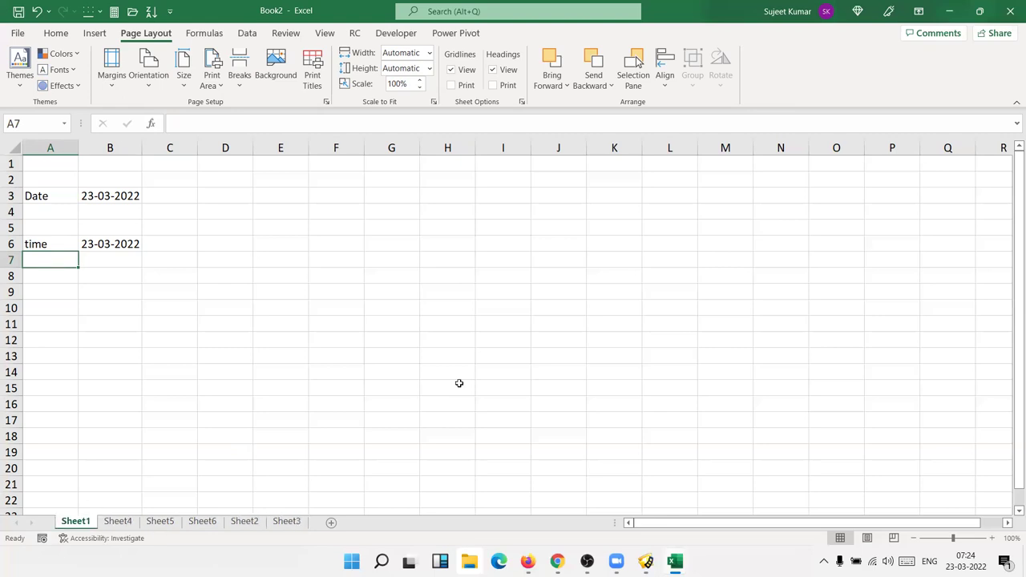
{"action": "left_click", "coordinate": [1010, 6]}
Discard Book2's unsaved changes and switch to Book1's empty Sheet2.
{"action": "left_click", "coordinate": [559, 351]}
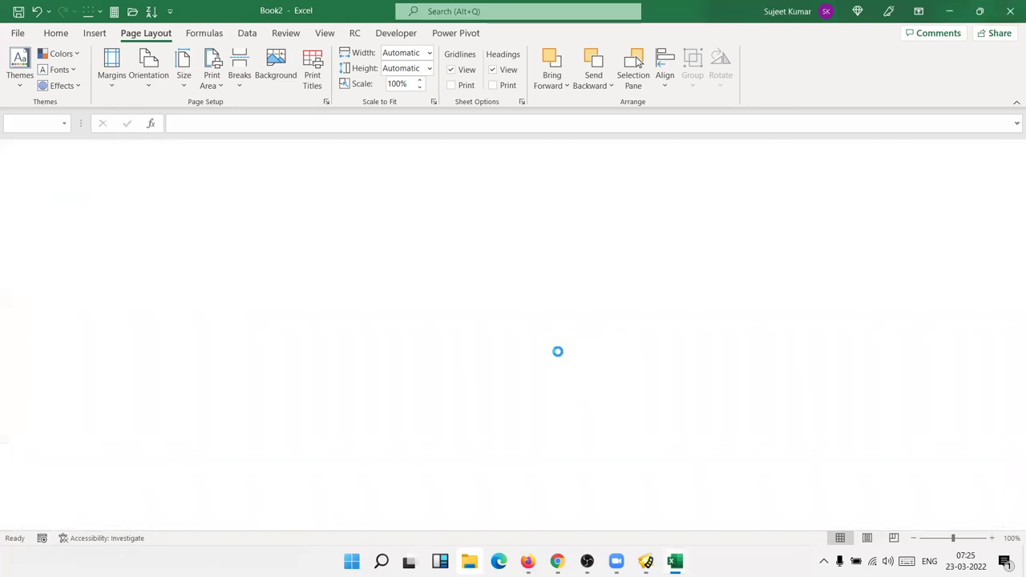
{"action": "left_click", "coordinate": [119, 521]}
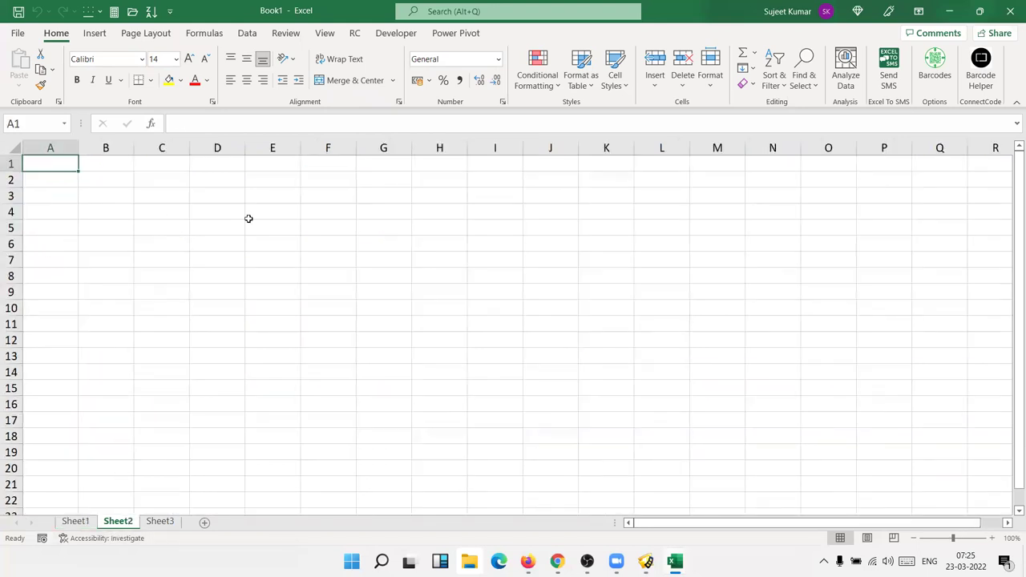
{"action": "scroll", "coordinate": [82, 233], "scroll_direction": "up", "scroll_amount": 2}
{"action": "scroll", "coordinate": [83, 233], "scroll_direction": "up", "scroll_amount": 1}
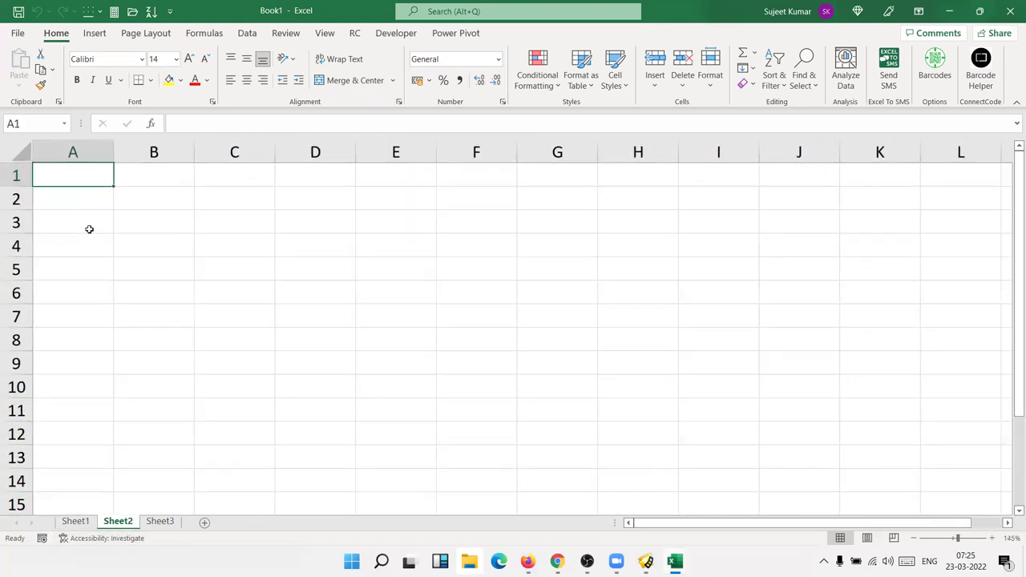
Enter 85, 36, 36, 32, 36, 63 down column A from A1 to A6.
{"action": "type", "text": "85"}
{"action": "key", "text": "Return"}
{"action": "type", "text": "36"}
{"action": "key", "text": "Return"}
{"action": "type", "text": "36"}
{"action": "key", "text": "Return"}
{"action": "type", "text": "32"}
{"action": "key", "text": "Return"}
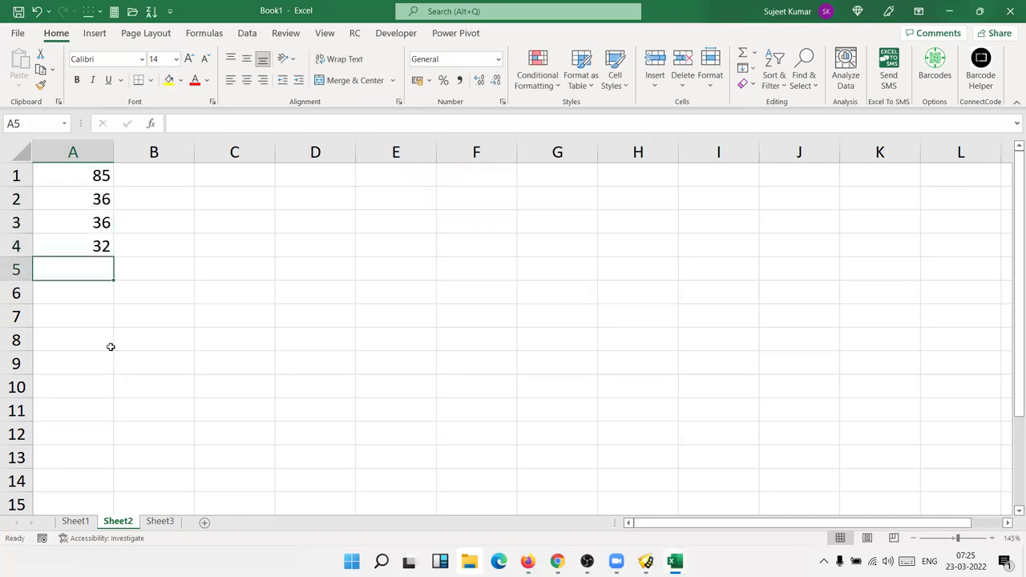
{"action": "type", "text": "+6"}
{"action": "key", "text": "Escape"}
{"action": "type", "text": "36"}
{"action": "key", "text": "Return"}
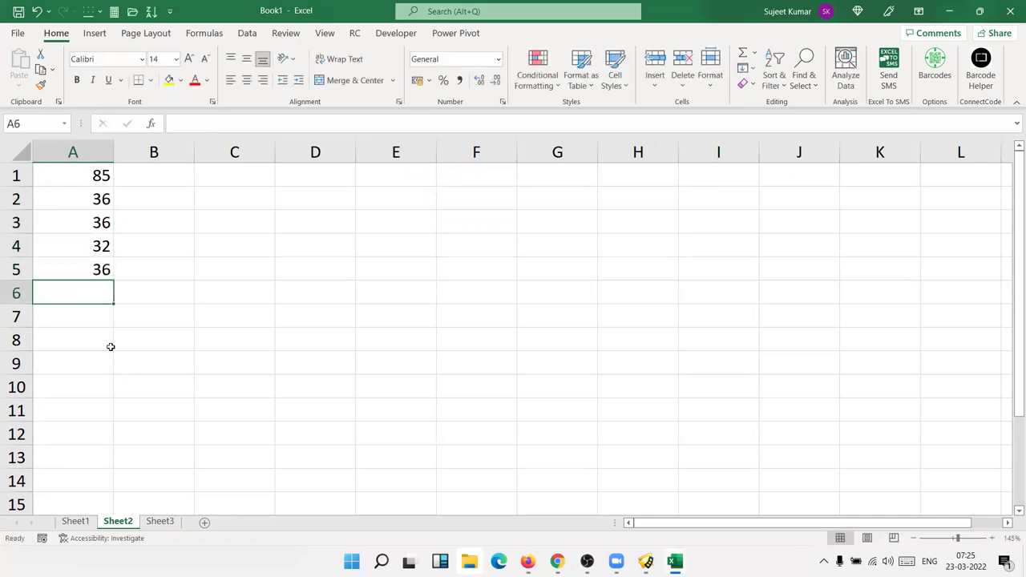
{"action": "type", "text": "63"}
{"action": "key", "text": "Return"}
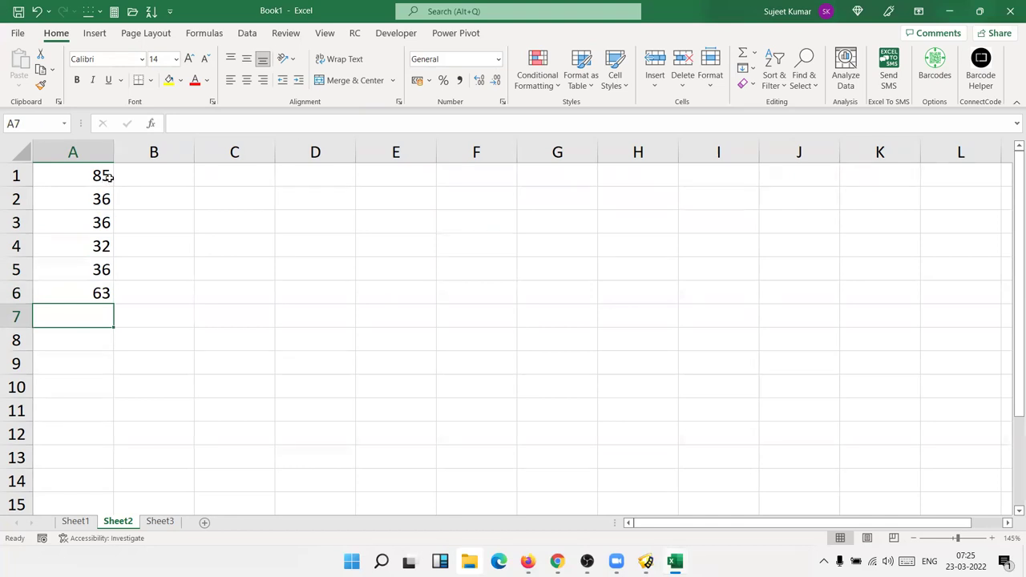
Select the six numbers, then enter =A1+20 in B1 to get 105.
{"action": "left_click", "coordinate": [102, 179]}
{"action": "left_click_drag", "start_coordinate": [96, 185], "coordinate": [98, 294]}
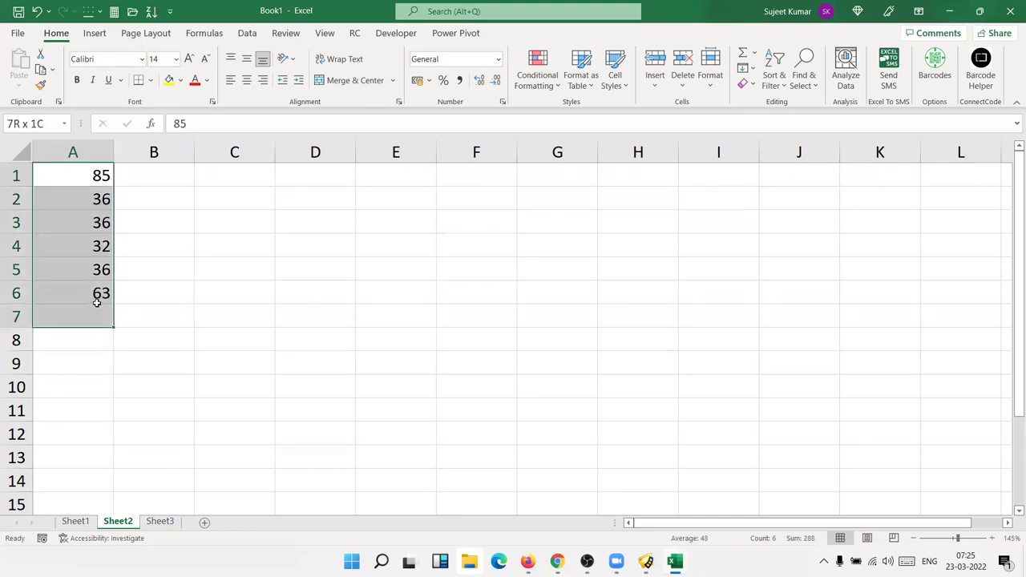
{"action": "left_click", "coordinate": [136, 181]}
{"action": "type", "text": "="}
{"action": "left_click", "coordinate": [84, 176]}
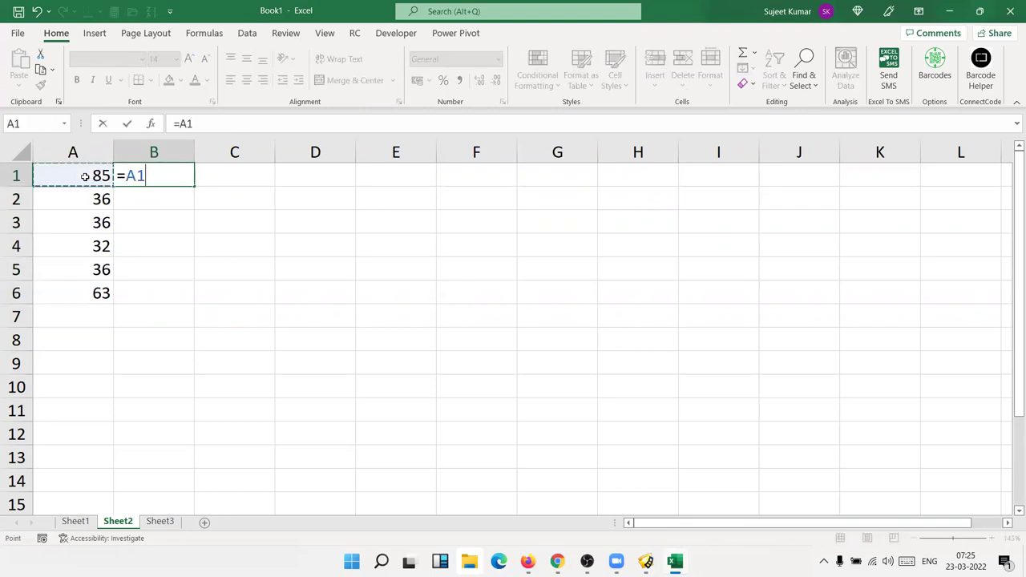
{"action": "type", "text": "+20"}
{"action": "key", "text": "Return"}
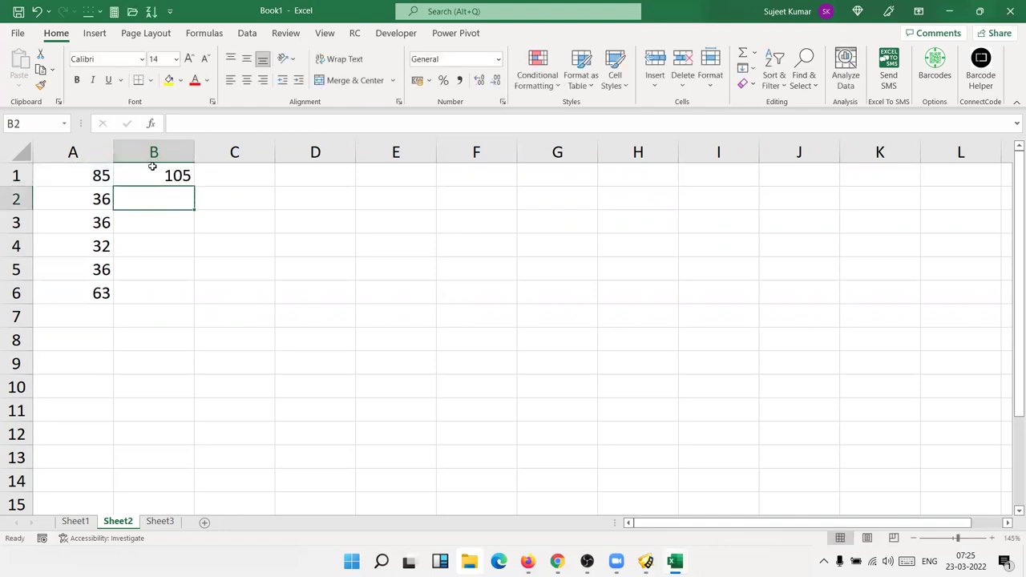
Fill the =A1+20 formula from B1 down to B6 and inspect how each reference shifts.
{"action": "left_click", "coordinate": [152, 169]}
{"action": "left_click_drag", "start_coordinate": [192, 186], "coordinate": [189, 298]}
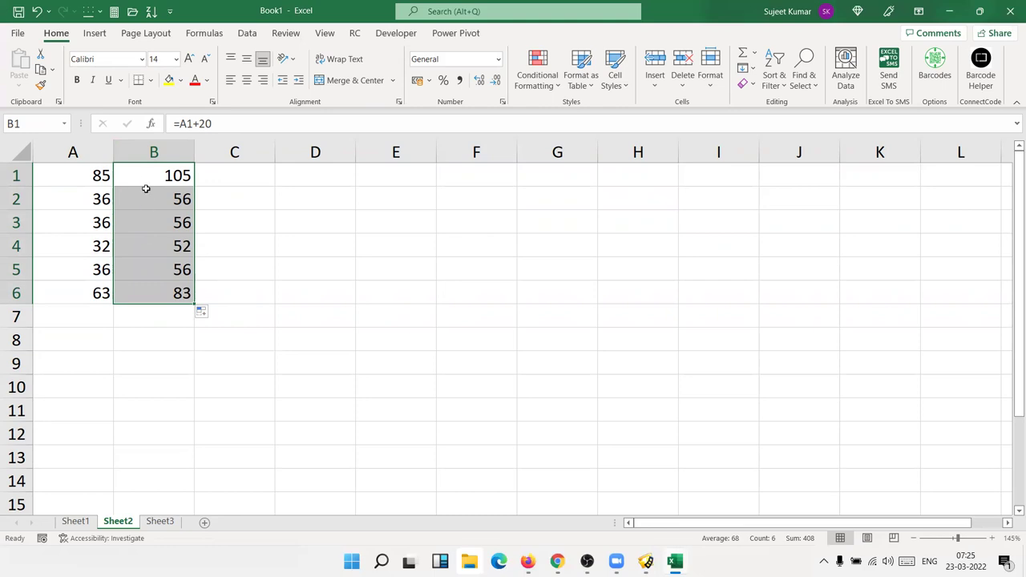
{"action": "left_click", "coordinate": [145, 176]}
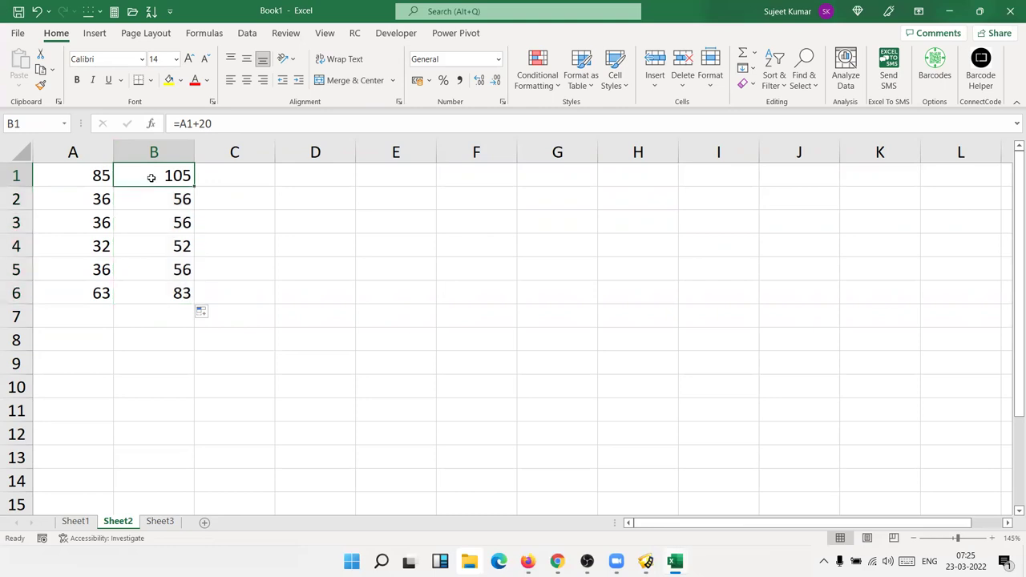
{"action": "double_click", "coordinate": [151, 177]}
{"action": "key", "text": "Return"}
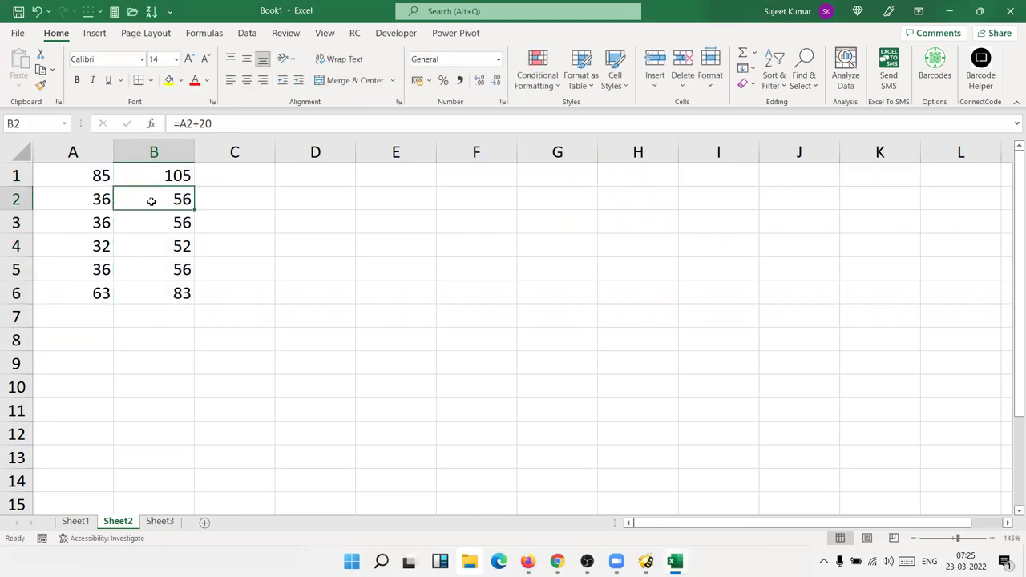
{"action": "double_click", "coordinate": [151, 202]}
{"action": "key", "text": "Return"}
{"action": "double_click", "coordinate": [156, 216]}
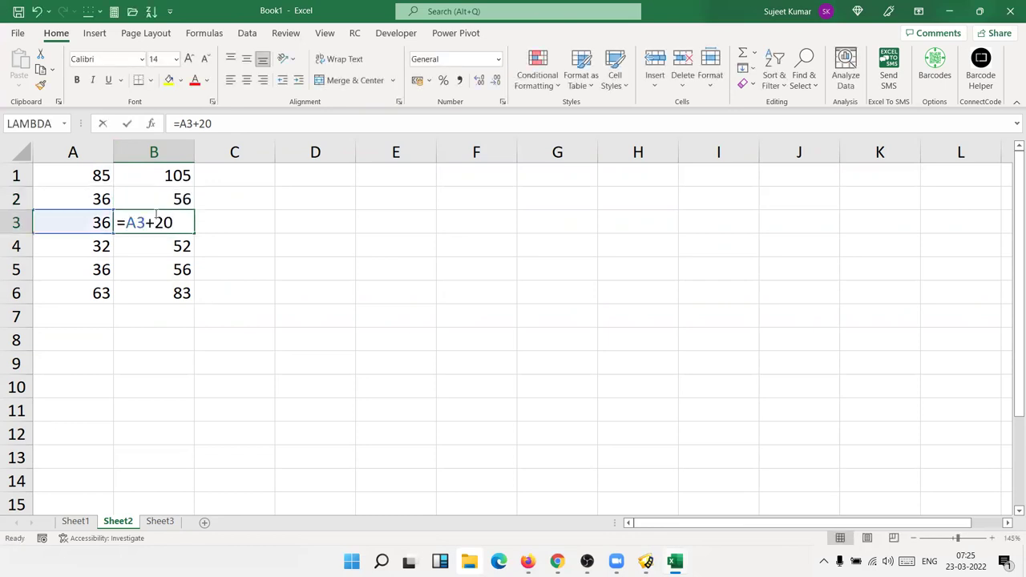
{"action": "key", "text": "Return"}
{"action": "key", "text": "ctrl+Up"}
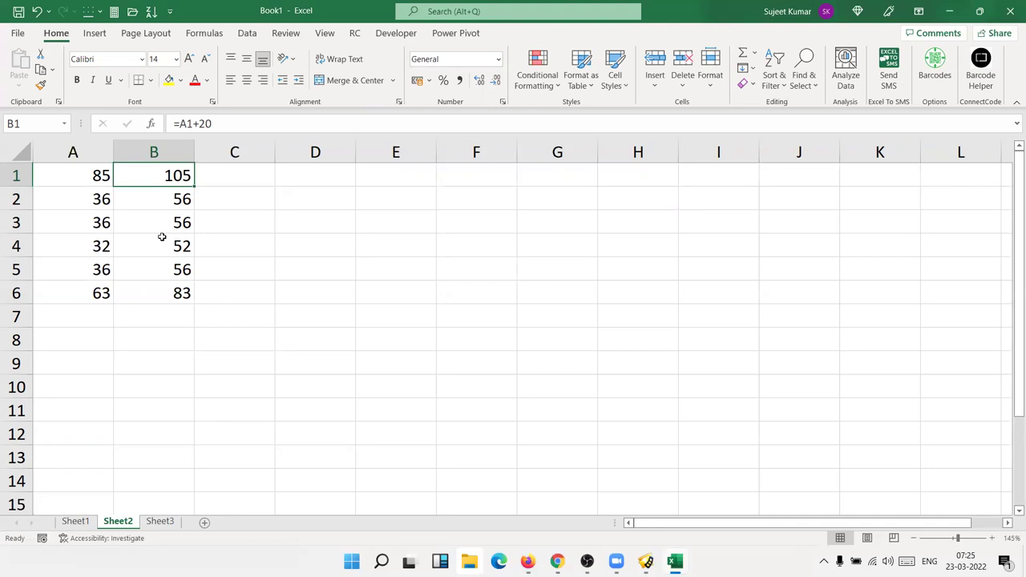
{"action": "left_click", "coordinate": [164, 236]}
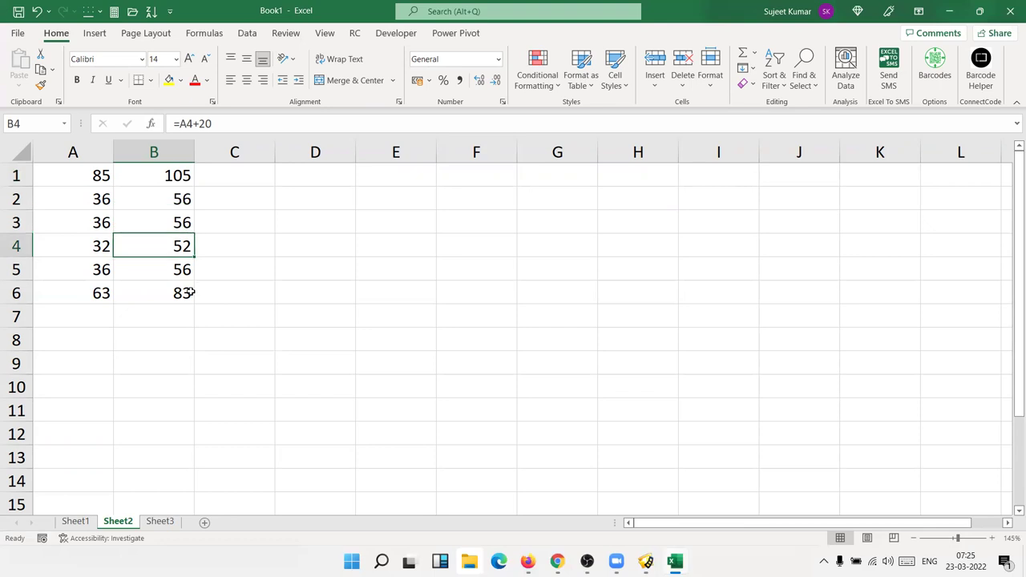
{"action": "left_click", "coordinate": [188, 290]}
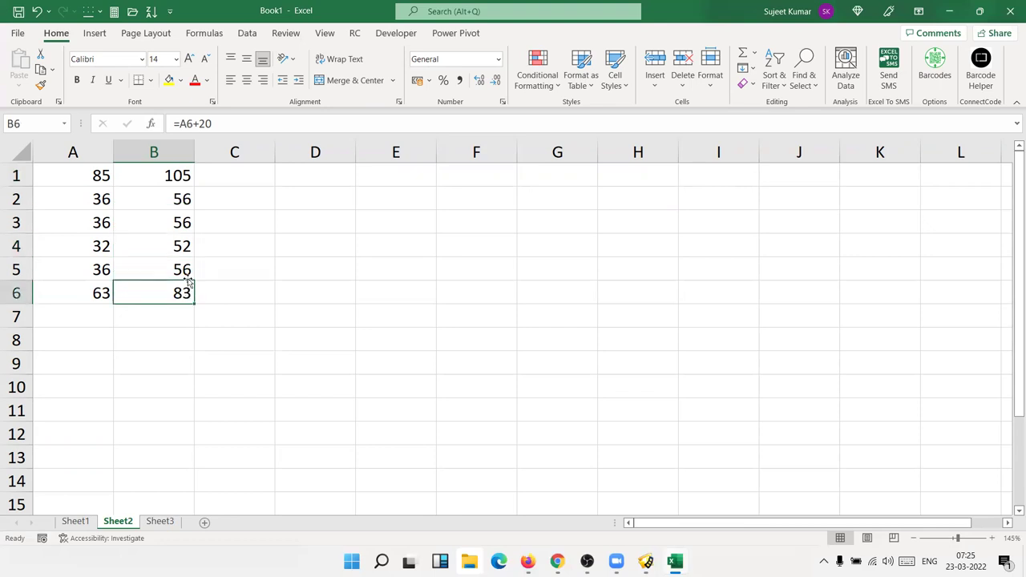
Enter 20 in D1 and clear the old formulas from B1:B6.
{"action": "left_click", "coordinate": [302, 173]}
{"action": "type", "text": "20"}
{"action": "key", "text": "Return"}
{"action": "left_click", "coordinate": [163, 175]}
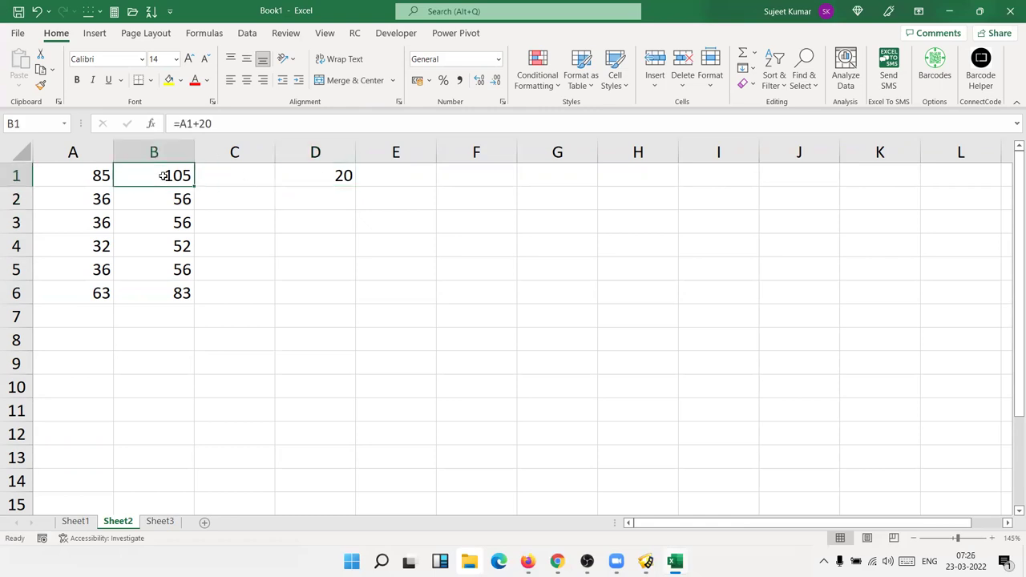
{"action": "key", "text": "ctrl+shift+Down"}
{"action": "key", "text": "Delete"}
{"action": "left_click", "coordinate": [163, 175]}
{"action": "key", "text": "Down"}
Enter the formula =A1+D1 in B1.
{"action": "left_click", "coordinate": [163, 176]}
{"action": "type", "text": "="}
{"action": "left_click", "coordinate": [88, 175]}
{"action": "type", "text": "+"}
{"action": "left_click", "coordinate": [302, 170]}
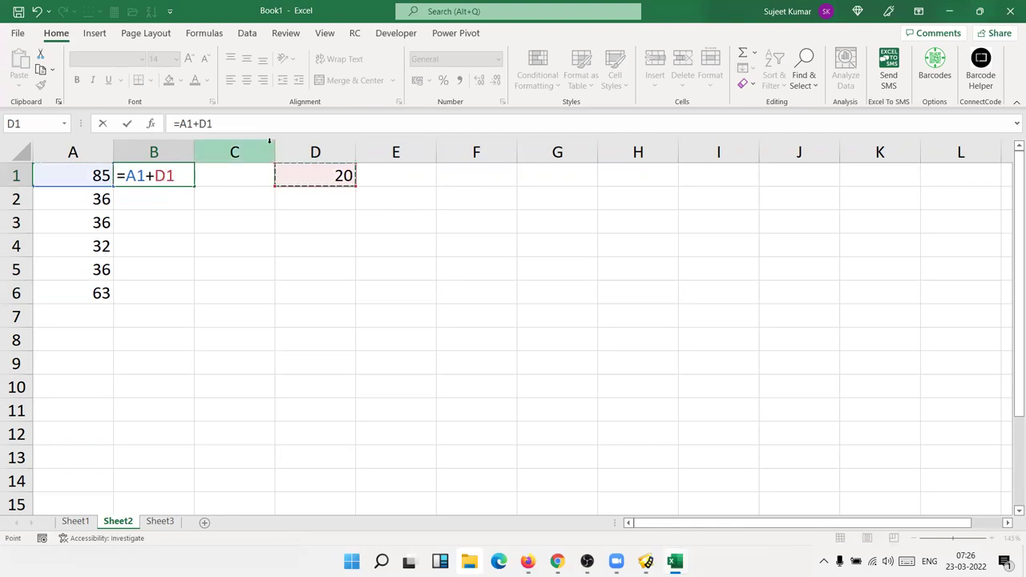
{"action": "key", "text": "Return"}
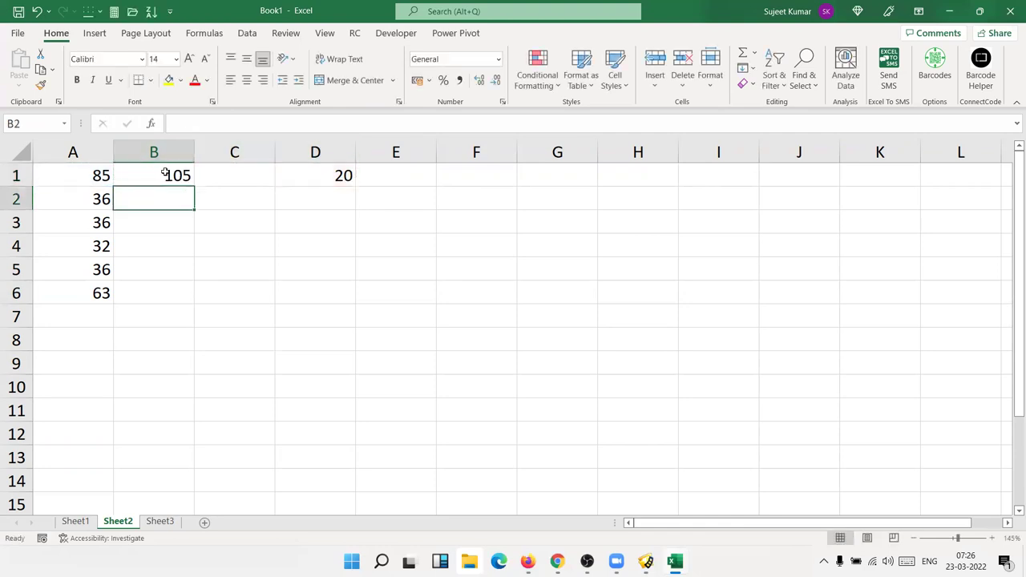
Fill =A1+D1 down to B6 and inspect why B2 lost the added 20.
{"action": "left_click", "coordinate": [164, 174]}
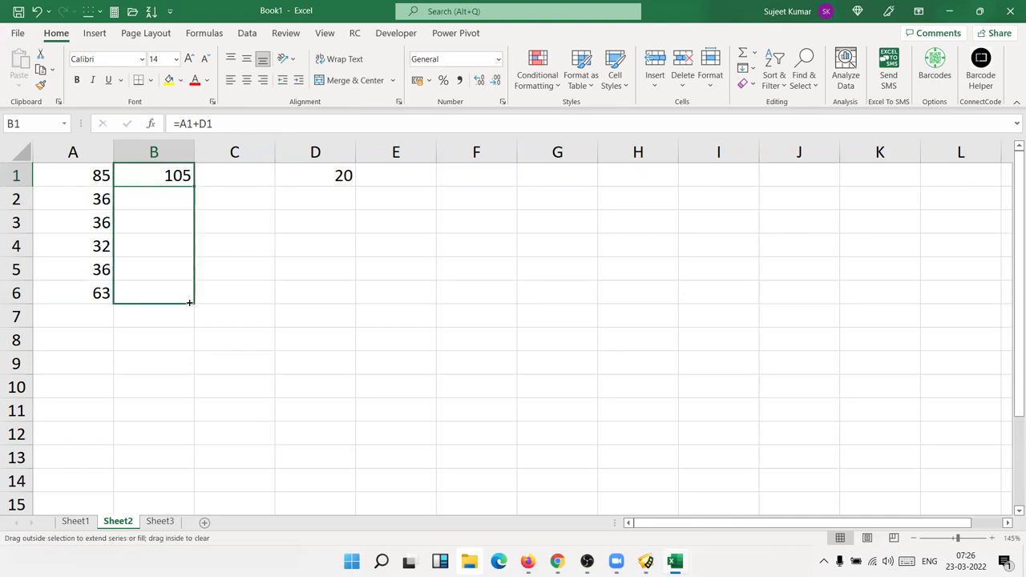
{"action": "left_click_drag", "start_coordinate": [196, 184], "coordinate": [193, 301]}
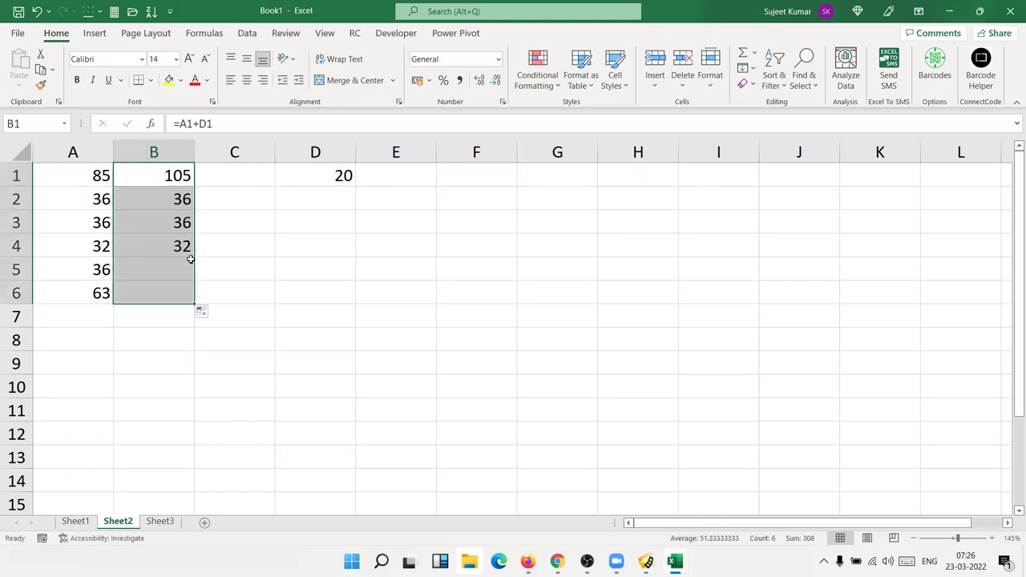
{"action": "double_click", "coordinate": [180, 200]}
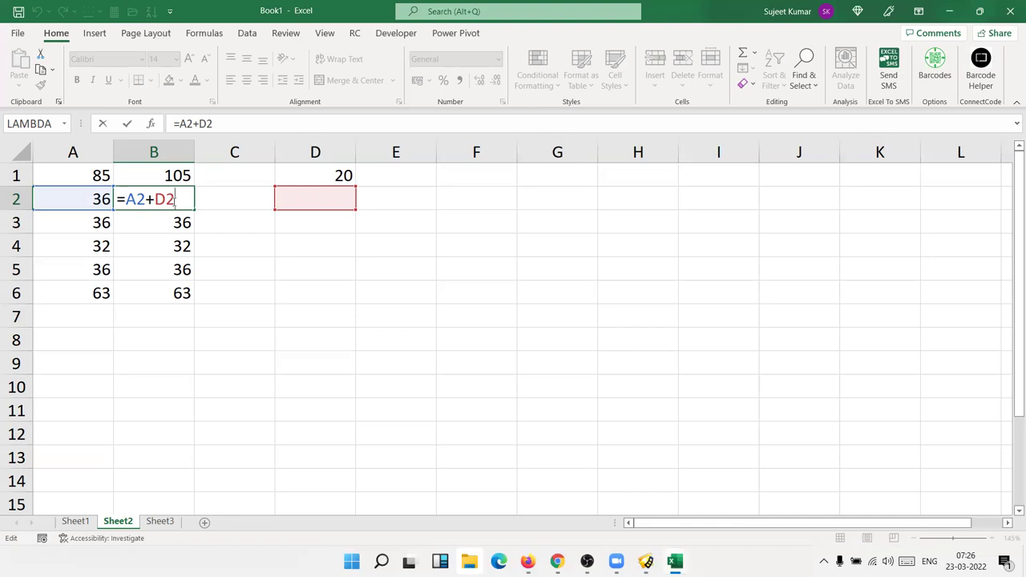
{"action": "key", "text": "Return"}
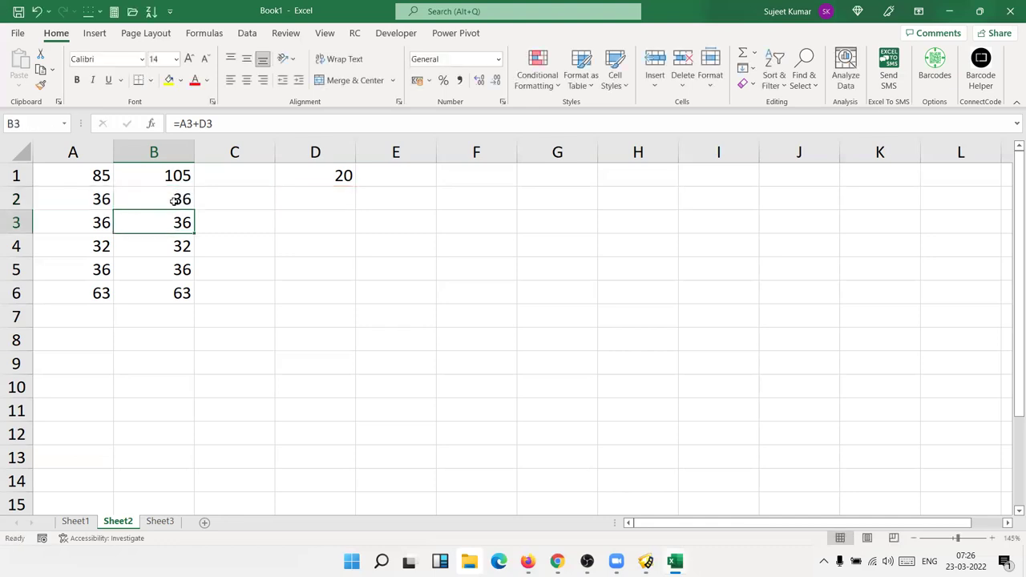
{"action": "double_click", "coordinate": [166, 178]}
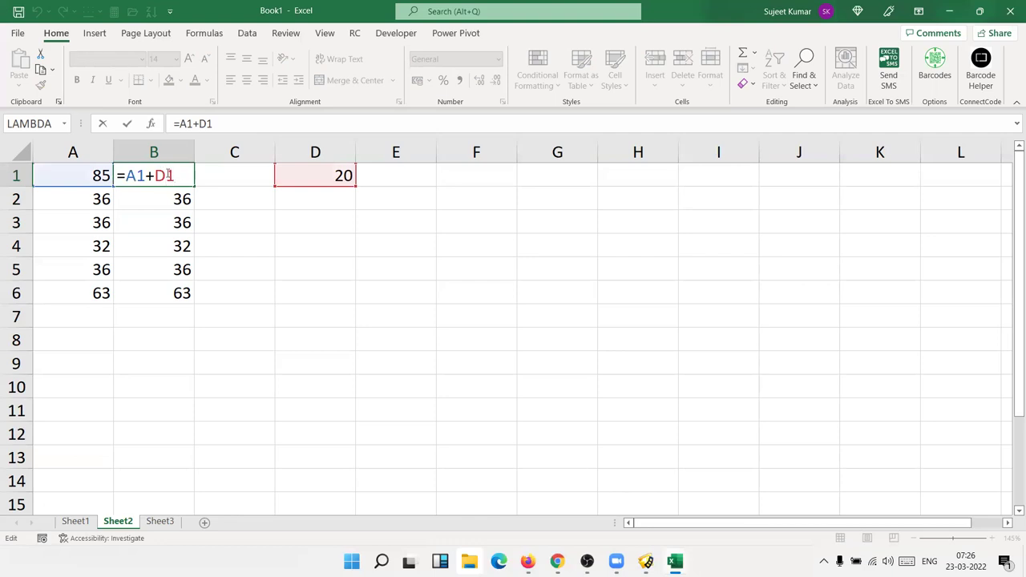
Lock the row reference as =A1+D$1 in B1 and fill it down to B6.
{"action": "type", "text": "$"}
{"action": "key", "text": "Return"}
{"action": "key", "text": "Up"}
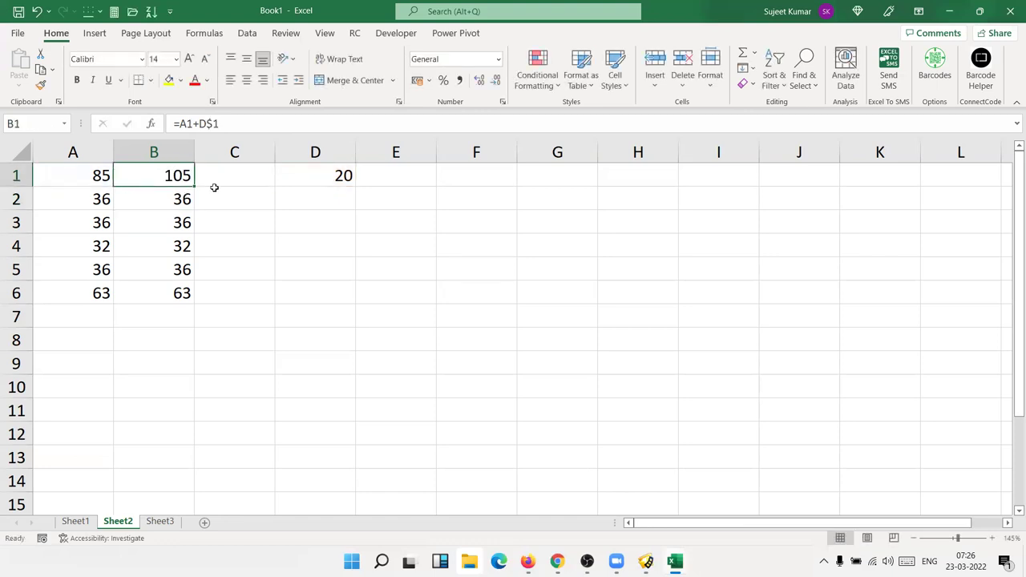
{"action": "double_click", "coordinate": [194, 188]}
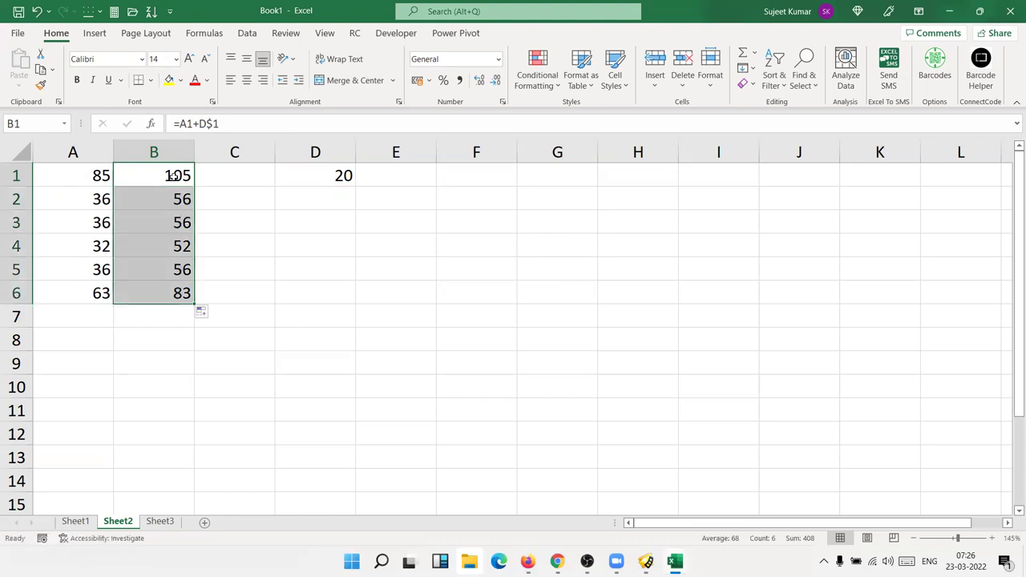
Inspect the copied formulas in B2 through B6 to confirm each references D$1.
{"action": "left_click", "coordinate": [177, 199]}
{"action": "double_click", "coordinate": [177, 199]}
{"action": "key", "text": "Return"}
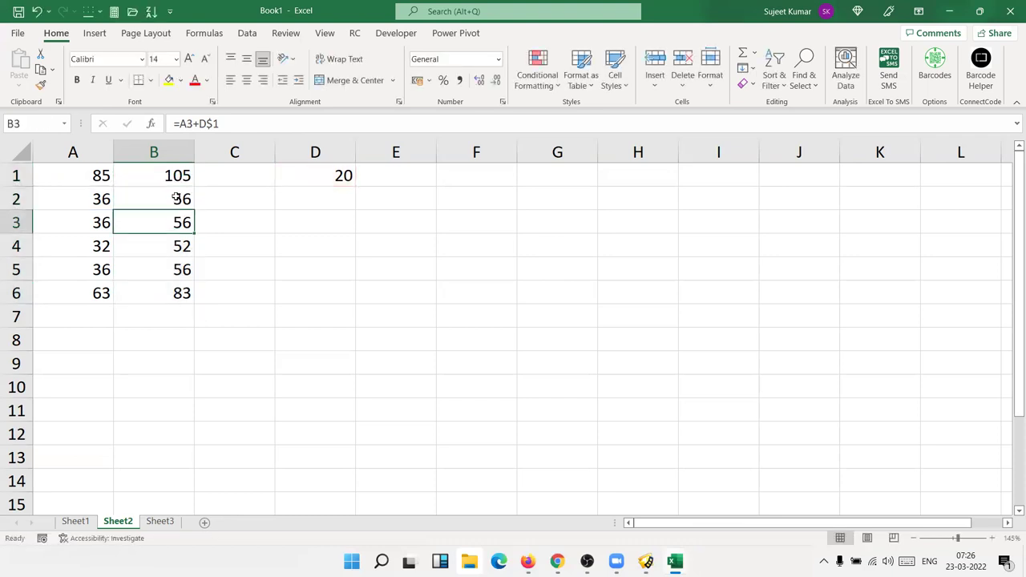
{"action": "double_click", "coordinate": [185, 223]}
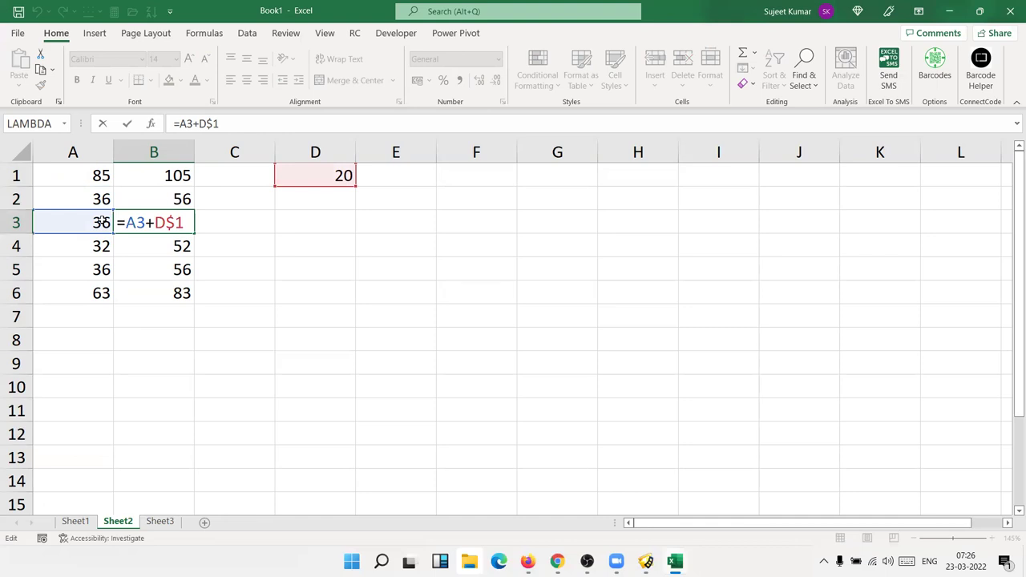
{"action": "key", "text": "Return"}
{"action": "double_click", "coordinate": [180, 246]}
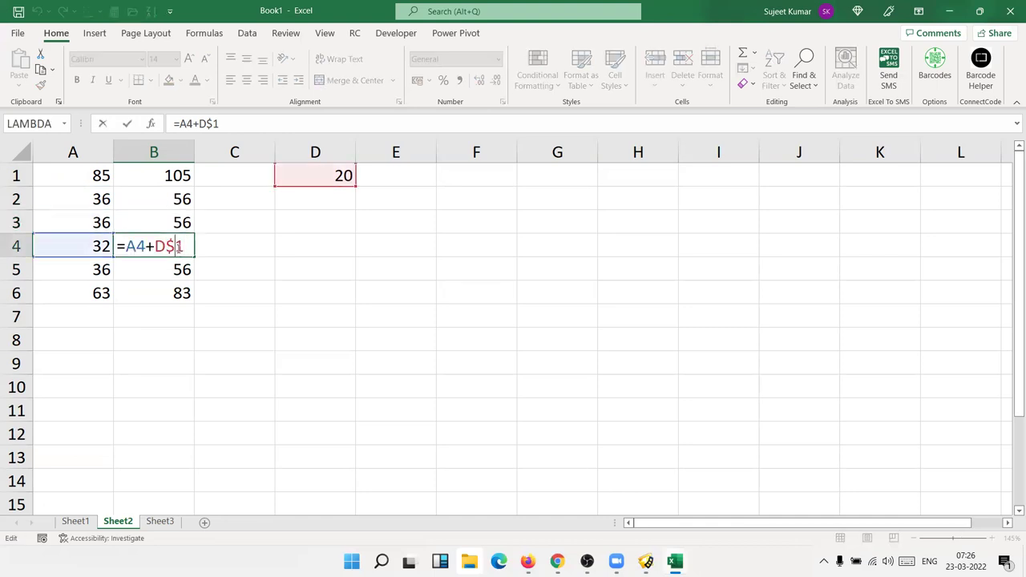
{"action": "key", "text": "Return"}
{"action": "double_click", "coordinate": [178, 269]}
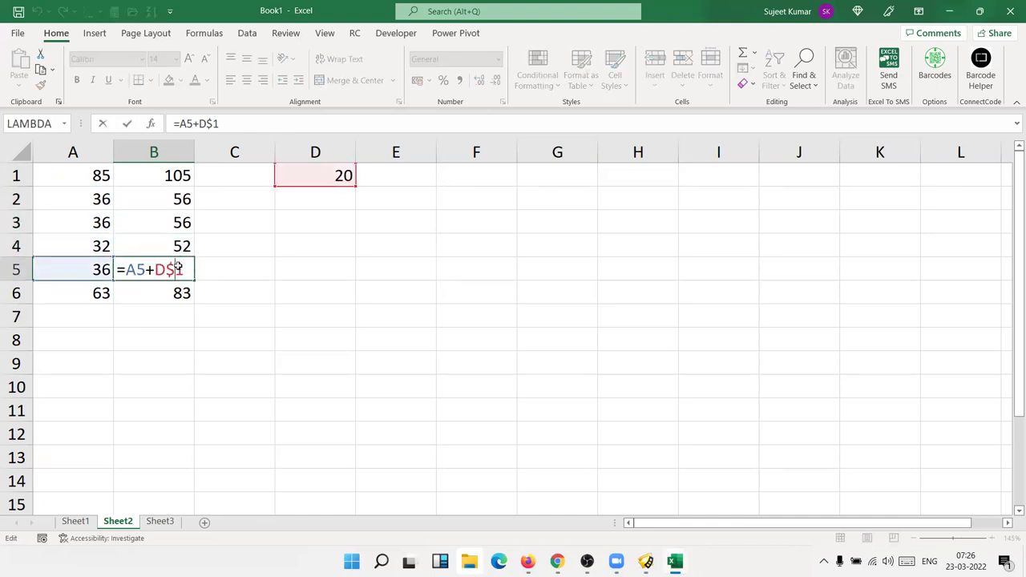
{"action": "key", "text": "Return"}
{"action": "double_click", "coordinate": [184, 293]}
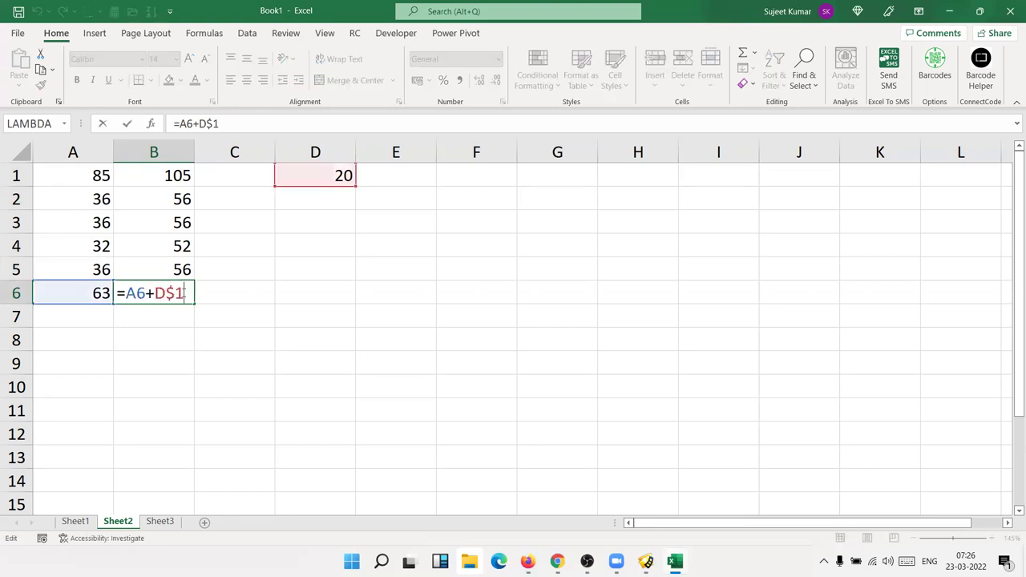
{"action": "key", "text": "Return"}
Switch to WhatsApp Web, browse a few chats, and return to Excel.
{"action": "key", "text": "alt+Tab"}
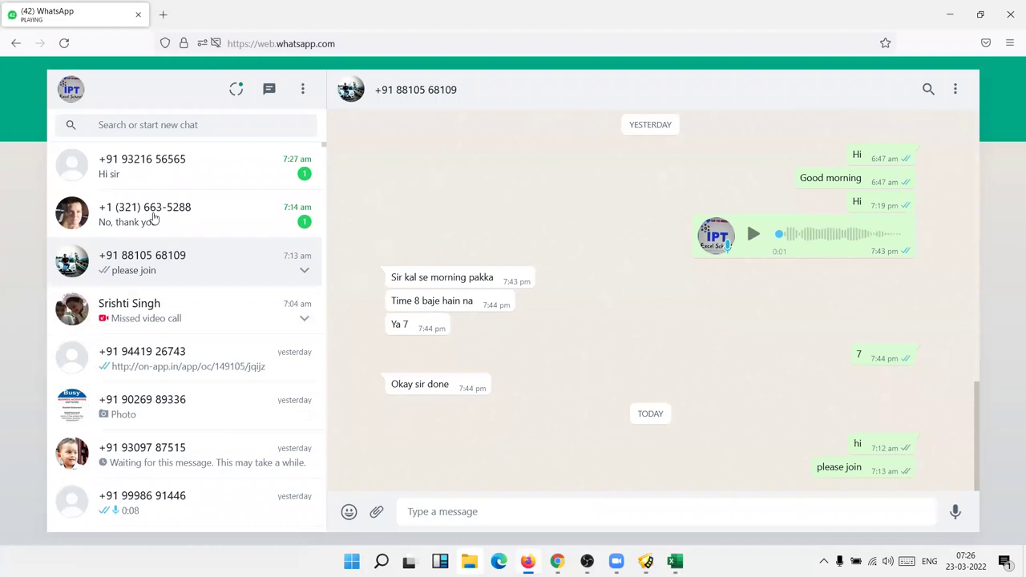
{"action": "left_click", "coordinate": [162, 172]}
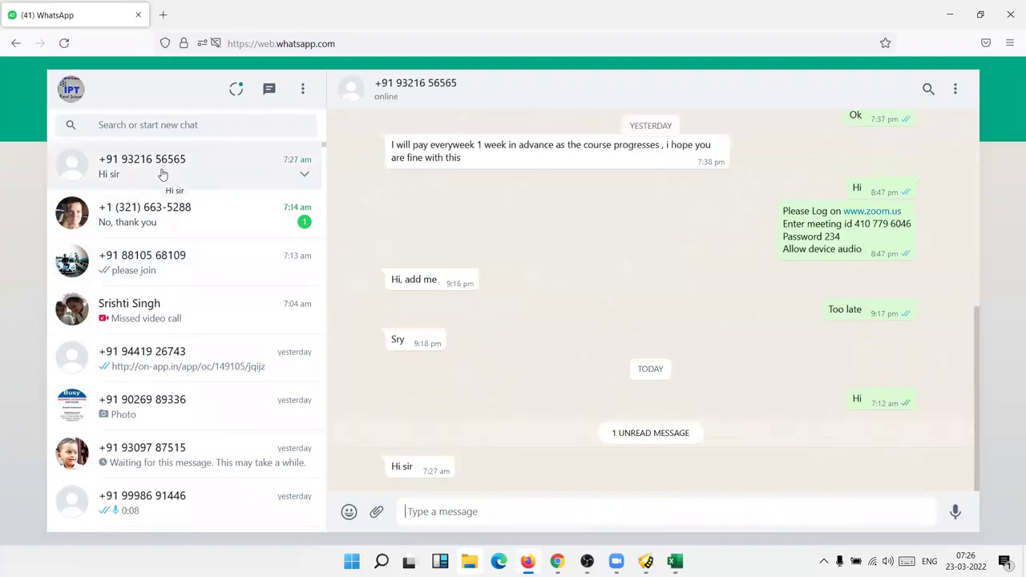
{"action": "left_click", "coordinate": [154, 249]}
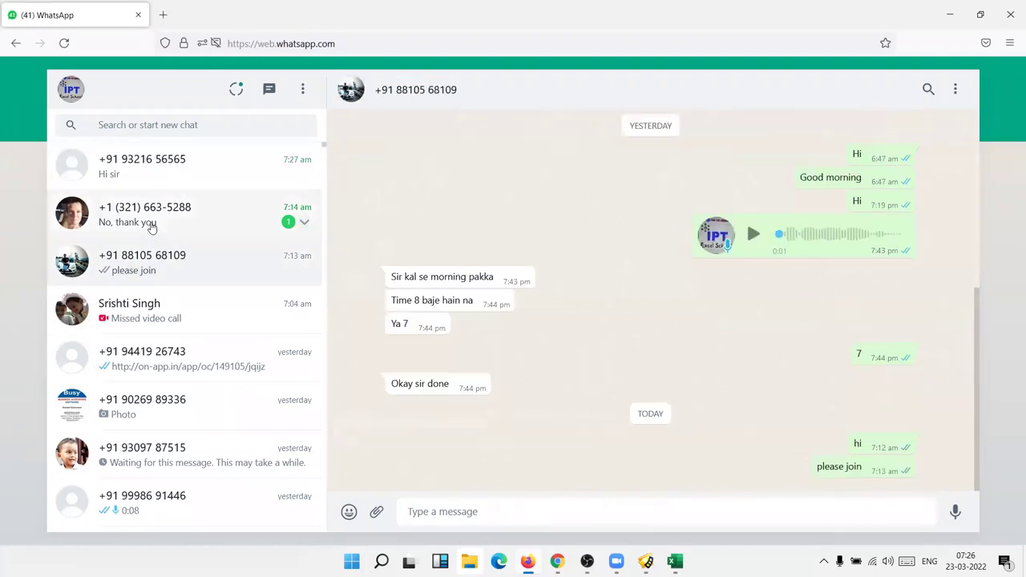
{"action": "left_click", "coordinate": [149, 222]}
{"action": "key", "text": "alt+Tab"}
Copy B1's relative formula into C1 and inspect how its references shifted.
{"action": "left_click", "coordinate": [218, 213]}
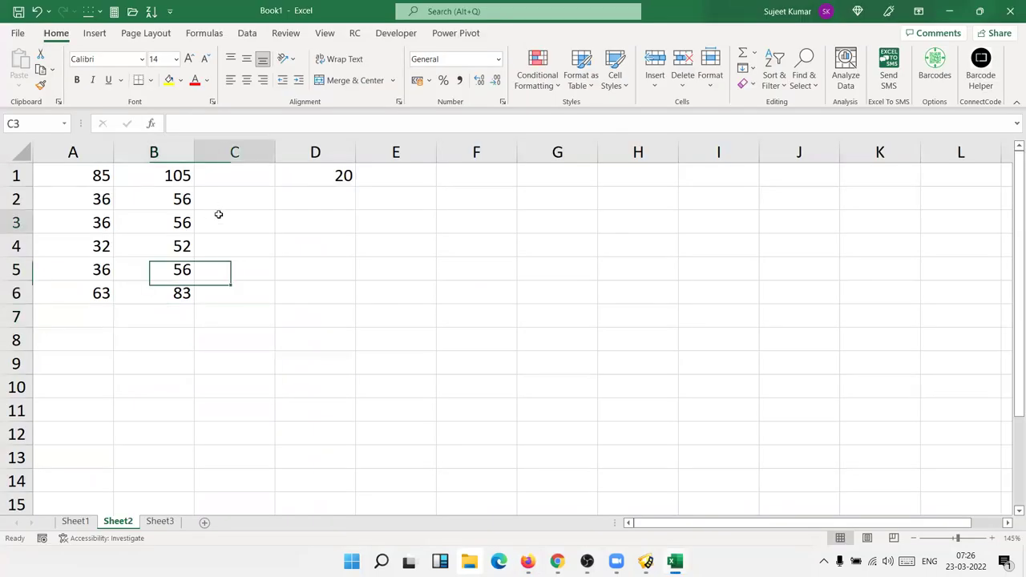
{"action": "left_click", "coordinate": [323, 182]}
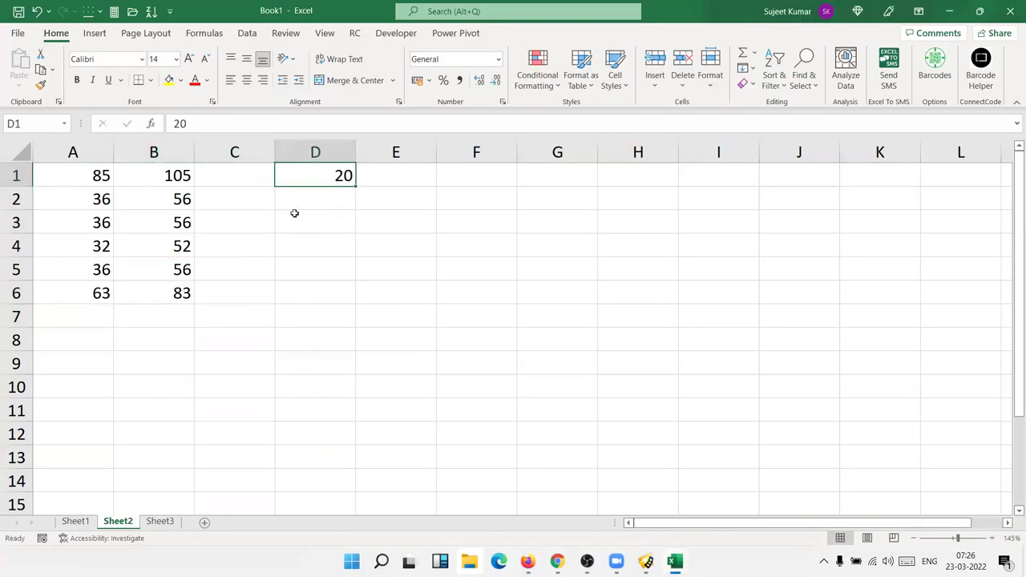
{"action": "left_click", "coordinate": [191, 177]}
{"action": "left_click_drag", "start_coordinate": [194, 193], "coordinate": [242, 185]}
{"action": "left_click_drag", "start_coordinate": [240, 177], "coordinate": [237, 176]}
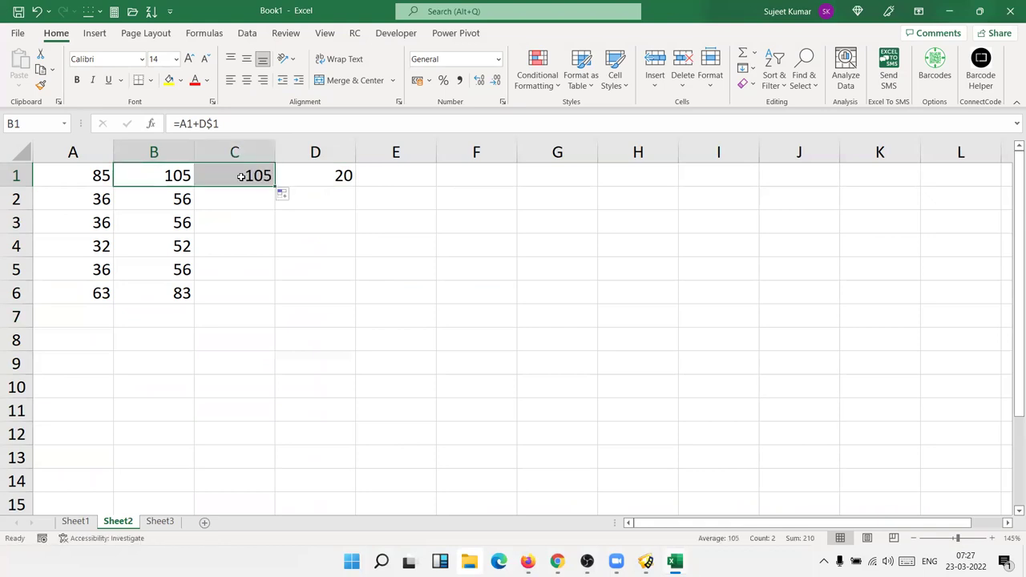
{"action": "double_click", "coordinate": [224, 177]}
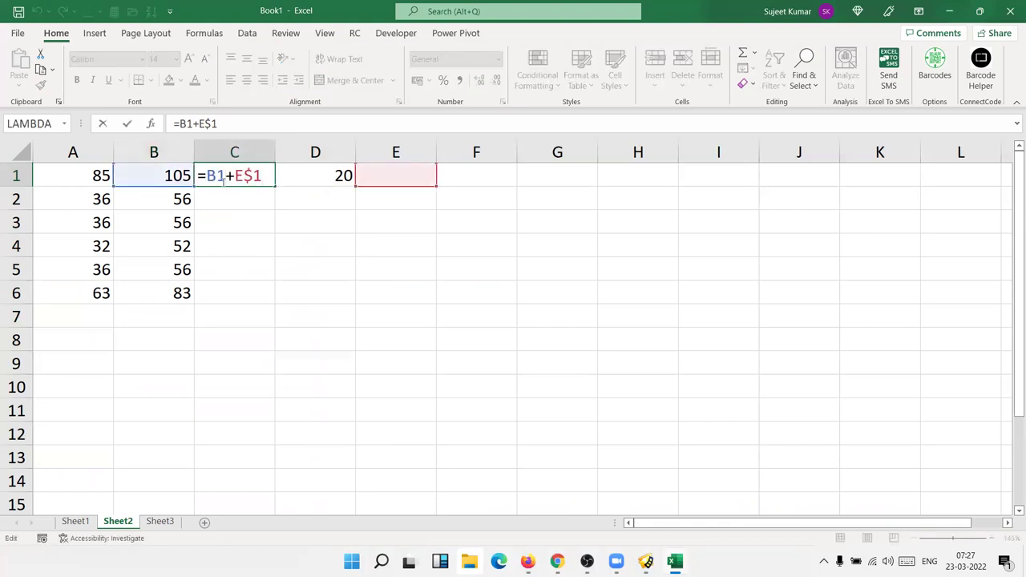
{"action": "key", "text": "Escape"}
Change B1's formula to =A1+$D$1 so D1 is locked in row and column.
{"action": "double_click", "coordinate": [181, 176]}
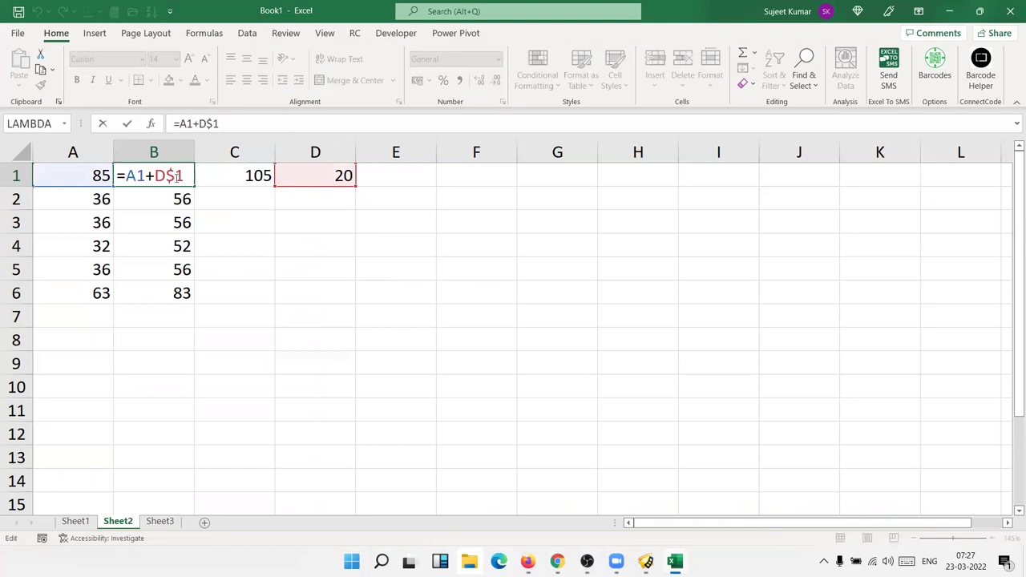
{"action": "left_click_drag", "start_coordinate": [185, 176], "coordinate": [166, 176]}
{"action": "left_click", "coordinate": [153, 171]}
{"action": "type", "text": "$"}
{"action": "key", "text": "Return"}
Copy B1 right into C1 again and confirm =B1+$D$1 gives 125.
{"action": "left_click", "coordinate": [176, 175]}
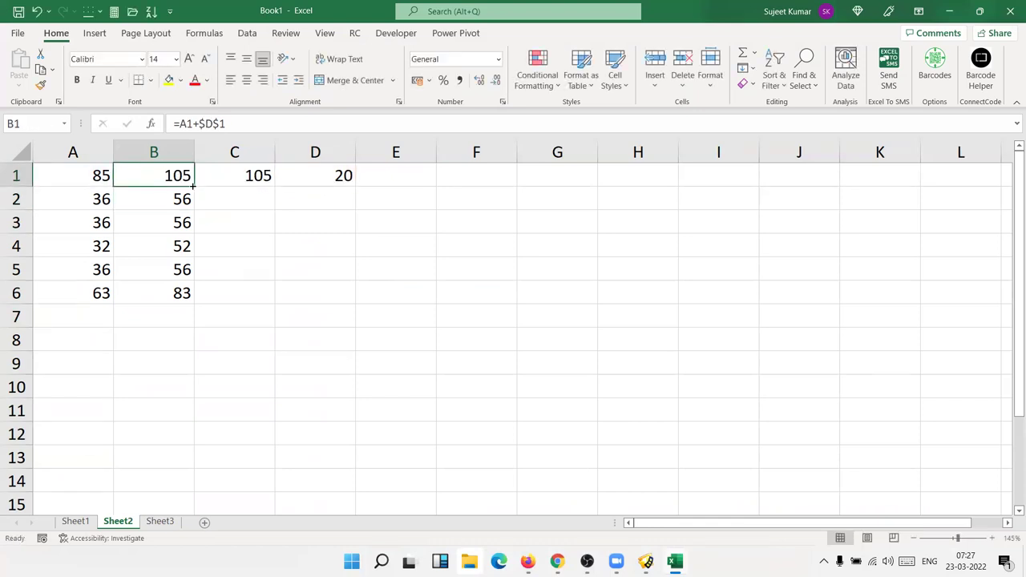
{"action": "left_click_drag", "start_coordinate": [192, 186], "coordinate": [245, 178]}
{"action": "left_click", "coordinate": [247, 177]}
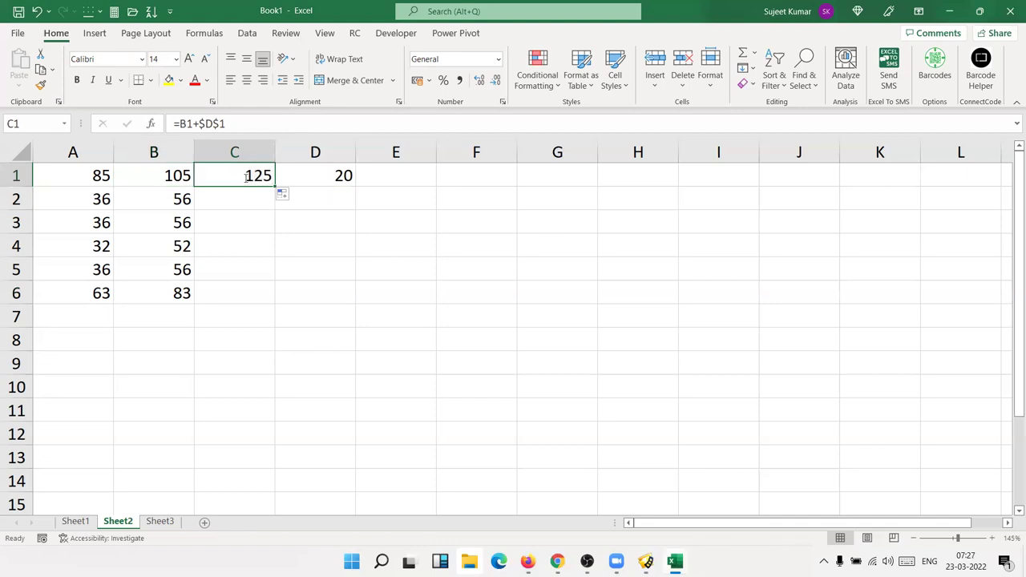
{"action": "double_click", "coordinate": [246, 177]}
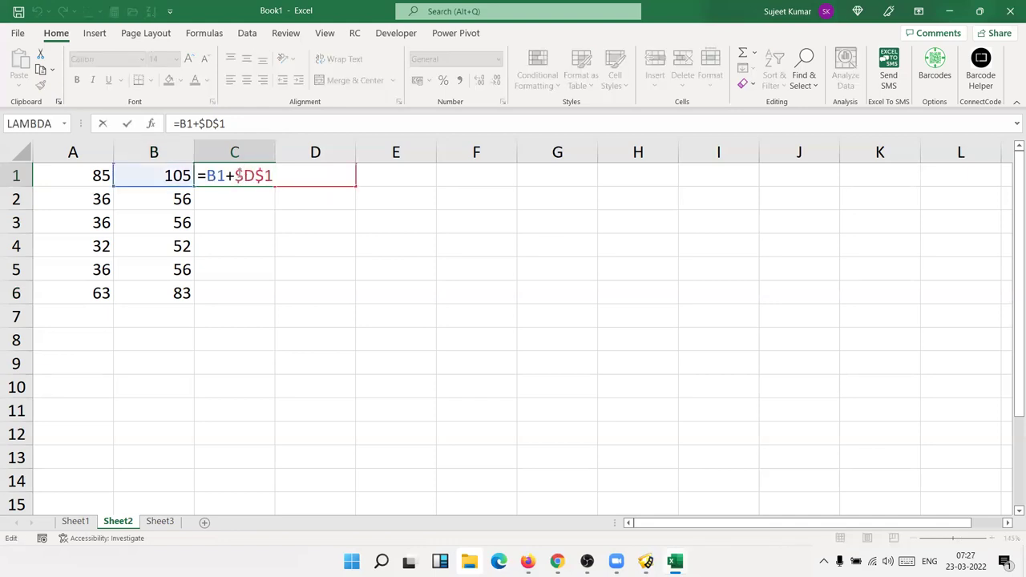
{"action": "key", "text": "Return"}
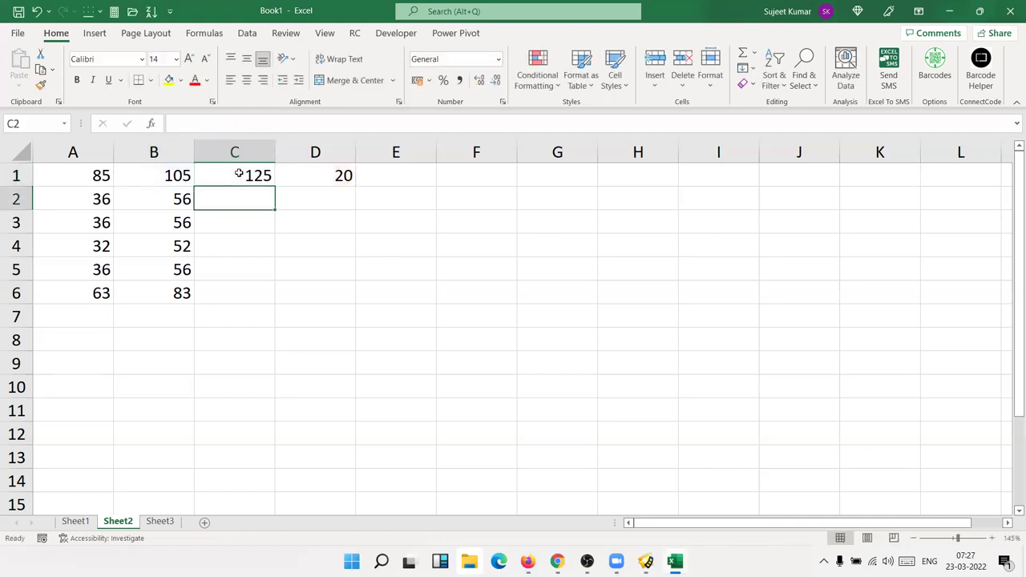
Glance at Sheet1, then return to Sheet2 and select empty cell B8.
{"action": "left_click", "coordinate": [75, 521]}
{"action": "left_click", "coordinate": [118, 521]}
{"action": "left_click", "coordinate": [116, 347]}
{"action": "scroll", "coordinate": [121, 337], "scroll_direction": "down", "scroll_amount": 3}
{"action": "scroll", "coordinate": [122, 330], "scroll_direction": "up", "scroll_amount": 3}
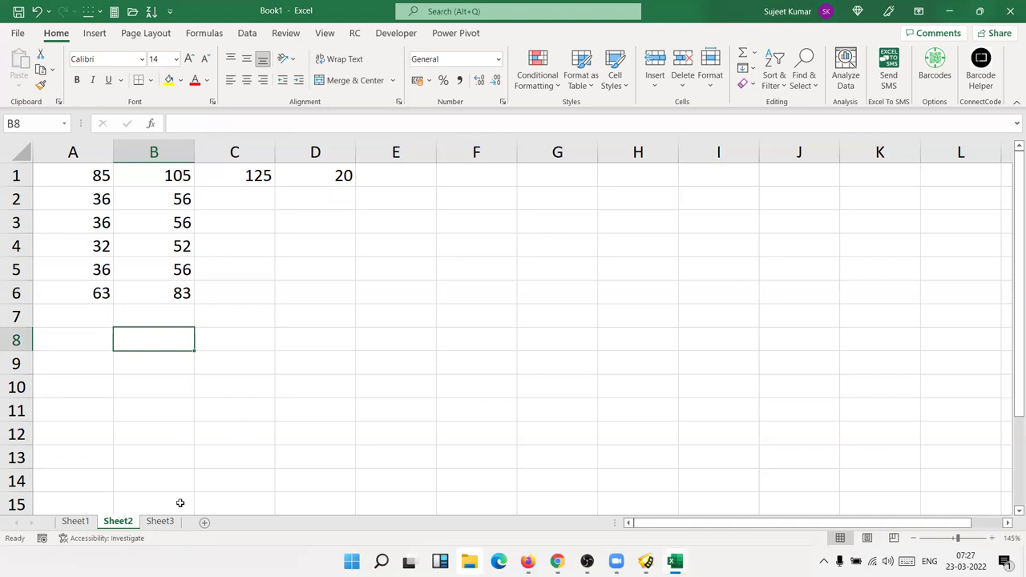
On Sheet3, enter 20 in B2 and 30 in D2.
{"action": "left_click", "coordinate": [166, 523]}
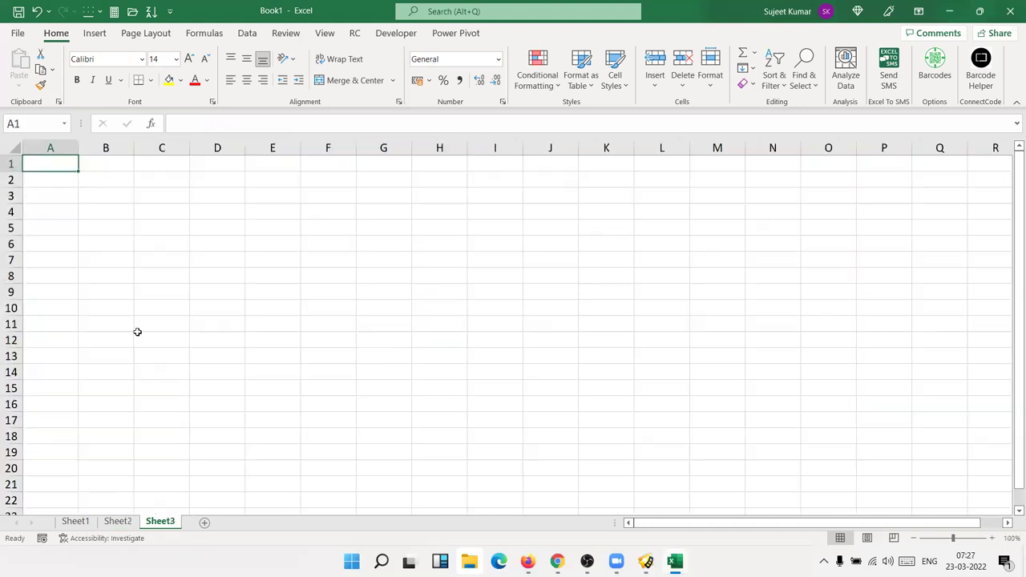
{"action": "scroll", "coordinate": [111, 209], "scroll_direction": "up", "scroll_amount": 3, "text": "ctrl"}
{"action": "left_click", "coordinate": [129, 197]}
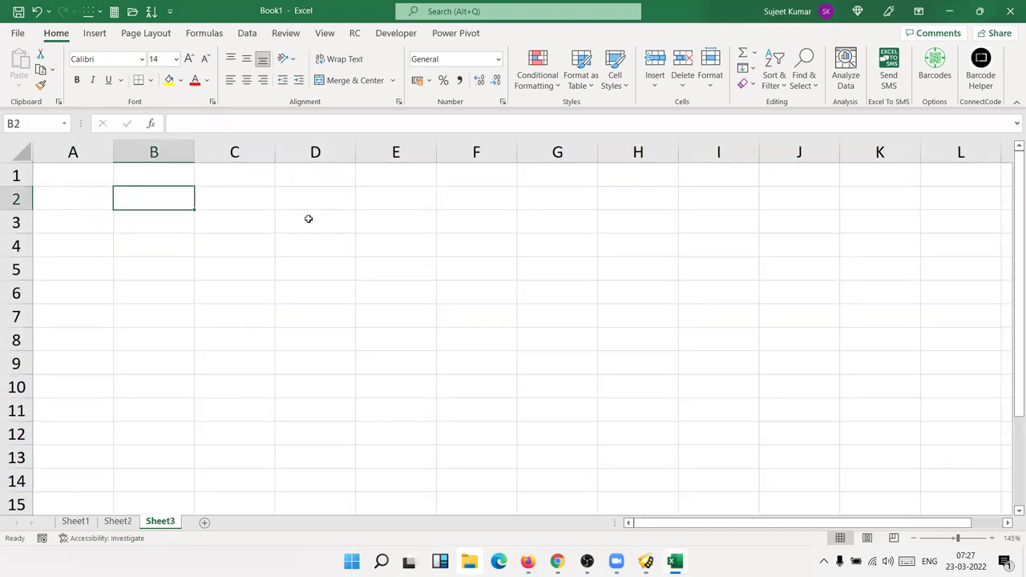
{"action": "type", "text": "20"}
{"action": "left_click", "coordinate": [305, 204]}
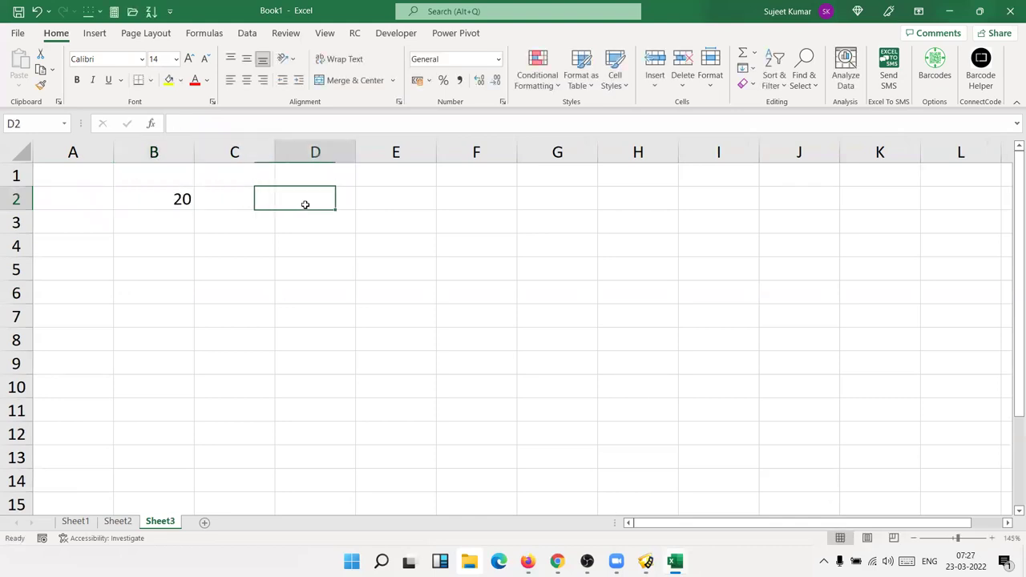
{"action": "key", "text": "Tab"}
{"action": "left_click", "coordinate": [304, 205]}
{"action": "type", "text": "30"}
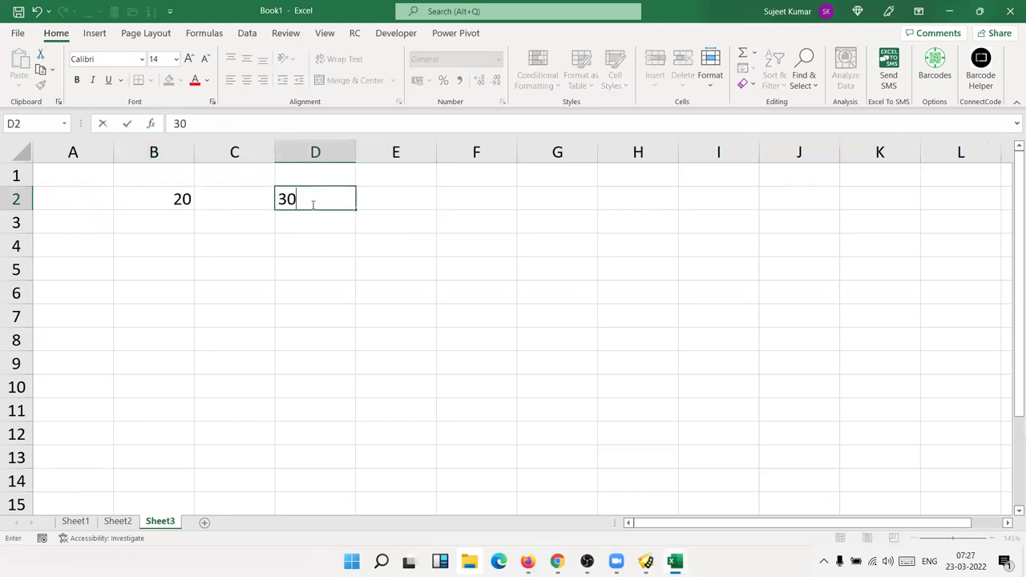
{"action": "key", "text": "Tab"}
Total the row in E2 with =SUM(B2:D2), giving 50.
{"action": "type", "text": "="}
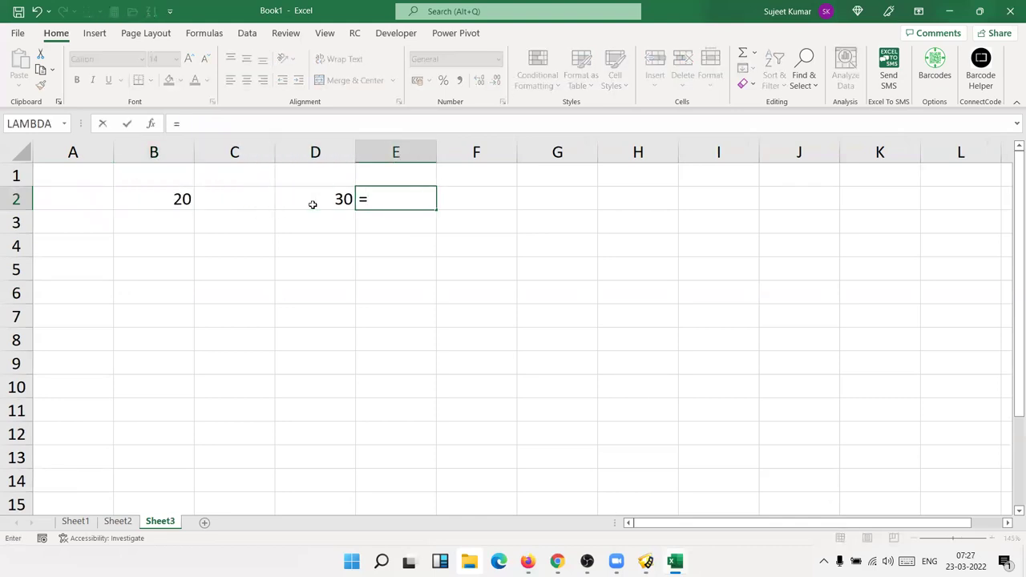
{"action": "type", "text": "sum"}
{"action": "key", "text": "Tab"}
{"action": "left_click", "coordinate": [312, 204]}
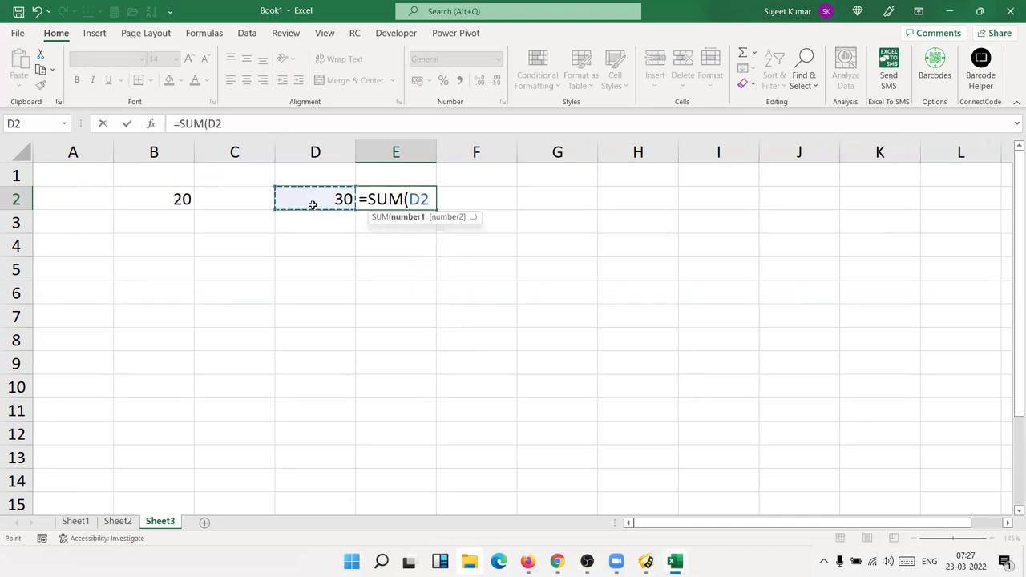
{"action": "key", "text": "Left"}
{"action": "key", "text": "Left"}
{"action": "key", "text": "shift+Right"}
{"action": "key", "text": "shift+Right"}
{"action": "key", "text": "shift+Right"}
{"action": "key", "text": "shift+Left"}
{"action": "key", "text": "shift+Left"}
{"action": "key", "text": "shift+Right"}
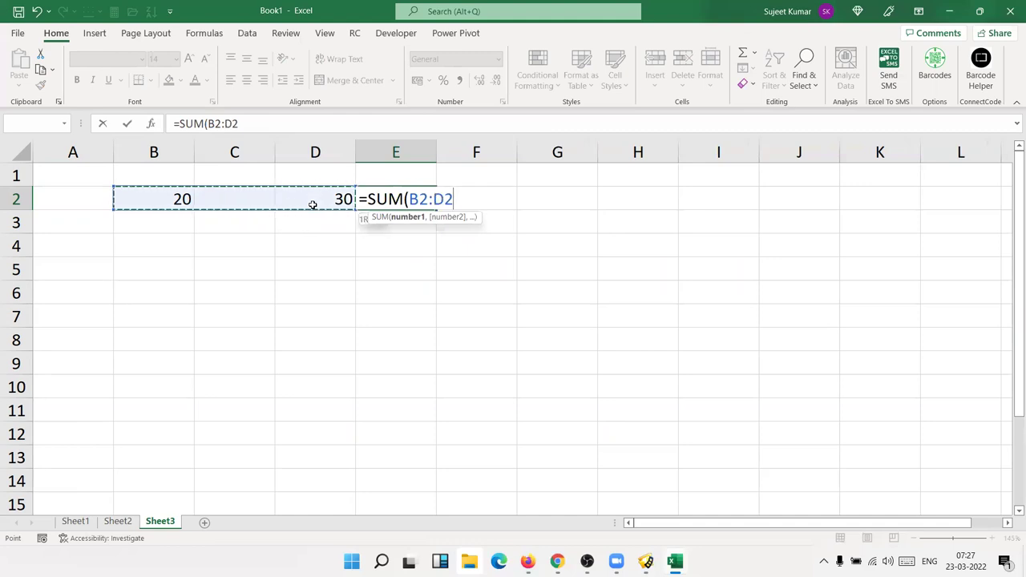
{"action": "key", "text": "Return"}
Enter =B2+D2 in E3 for 50 and compare it with E2's SUM formula.
{"action": "type", "text": "="}
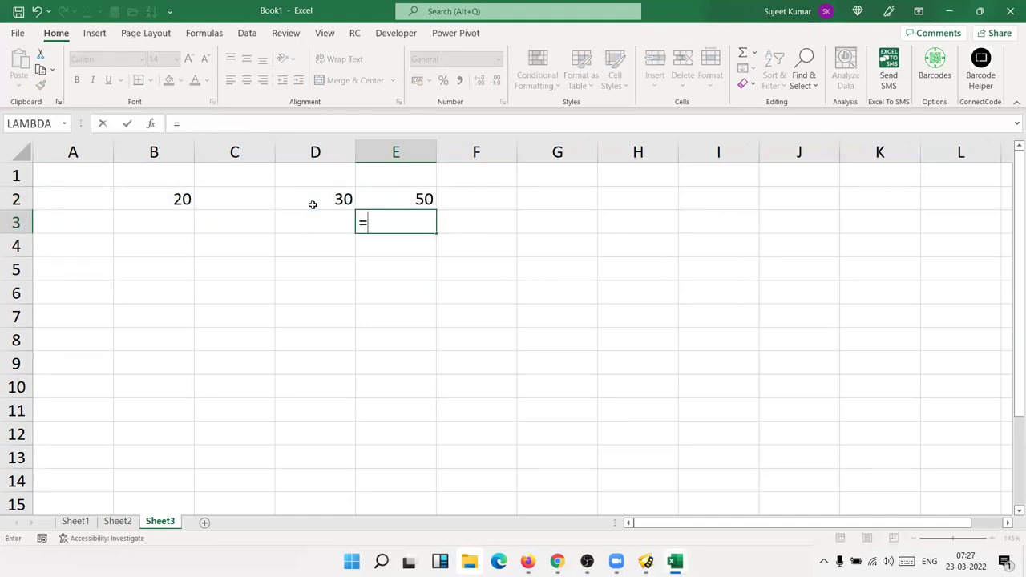
{"action": "left_click", "coordinate": [185, 199]}
{"action": "type", "text": "+"}
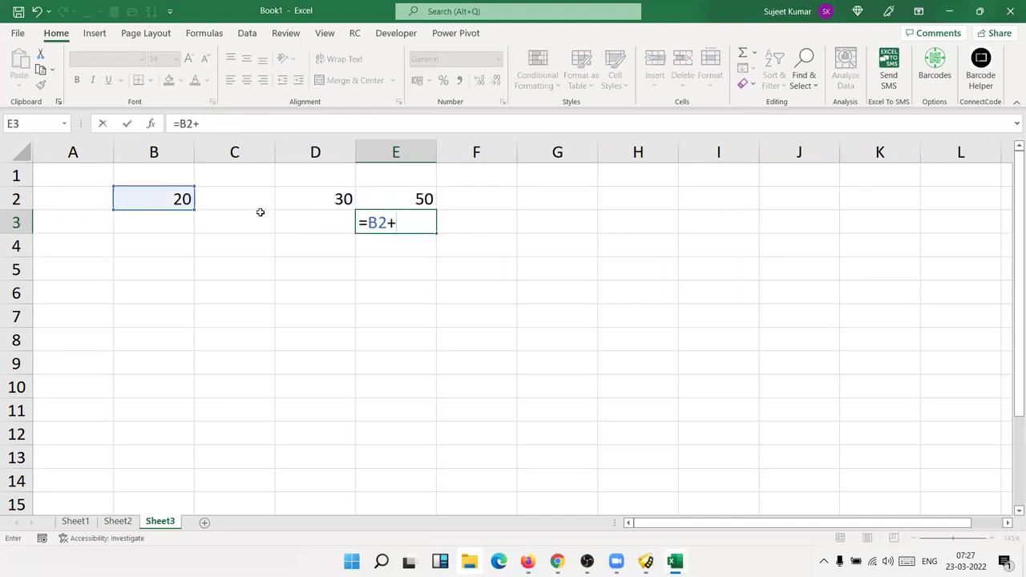
{"action": "left_click", "coordinate": [297, 197]}
{"action": "key", "text": "Return"}
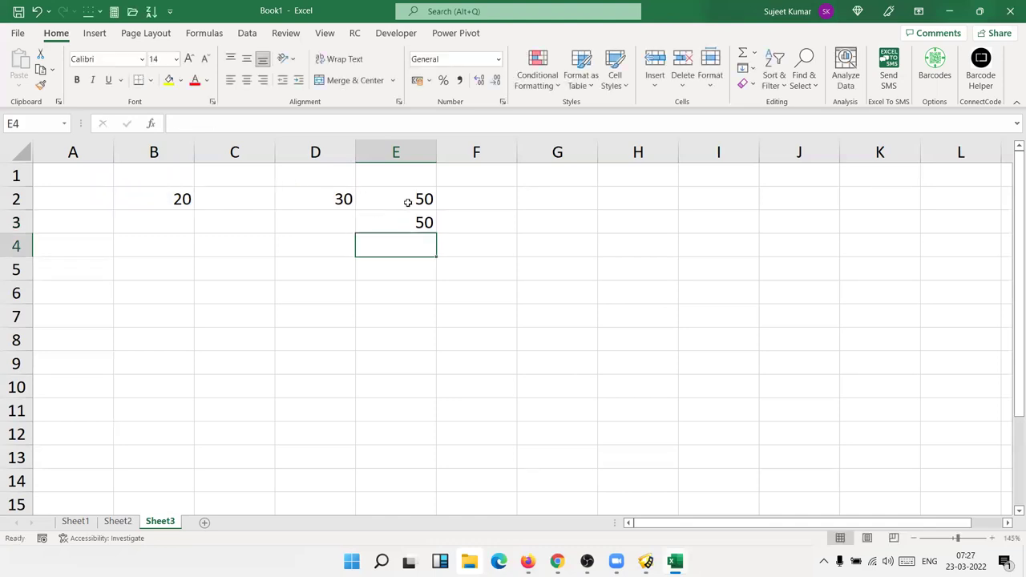
{"action": "double_click", "coordinate": [406, 199]}
{"action": "key", "text": "Return"}
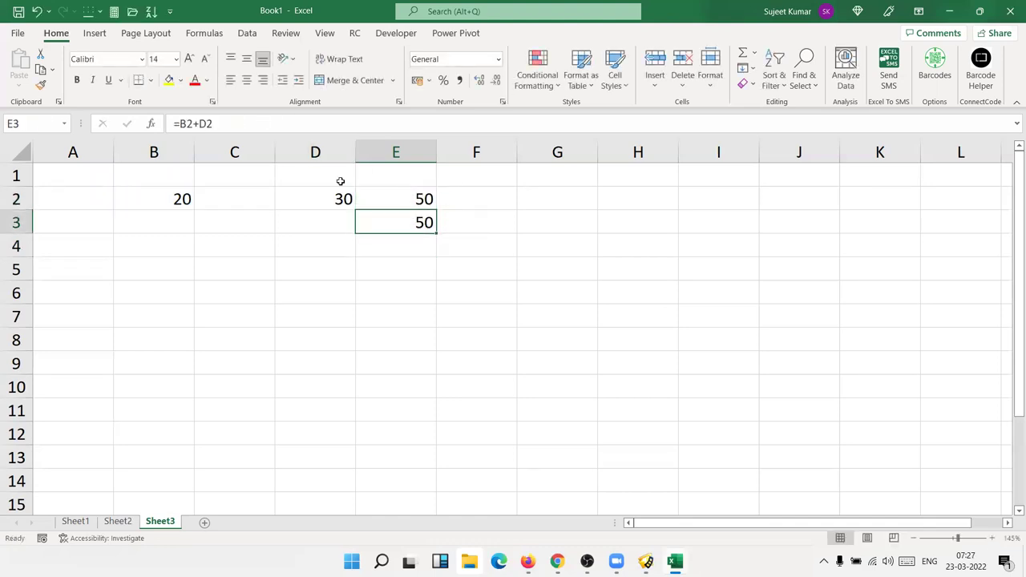
{"action": "left_click", "coordinate": [406, 198]}
Browse the Formulas ribbon's function categories, such as Logical, then close the list.
{"action": "left_click", "coordinate": [204, 33]}
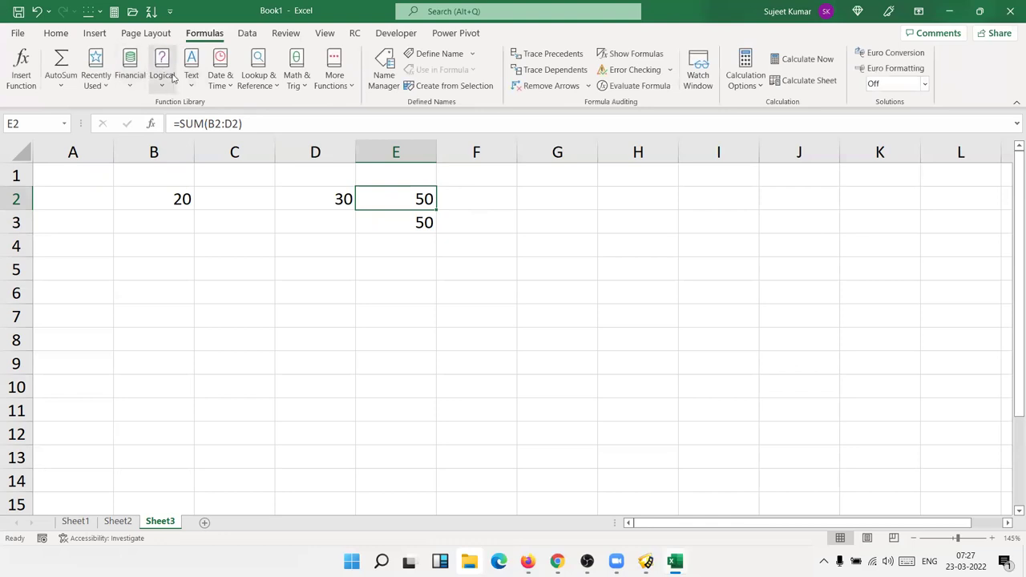
{"action": "left_click", "coordinate": [160, 74]}
{"action": "mouse_move", "coordinate": [191, 74]}
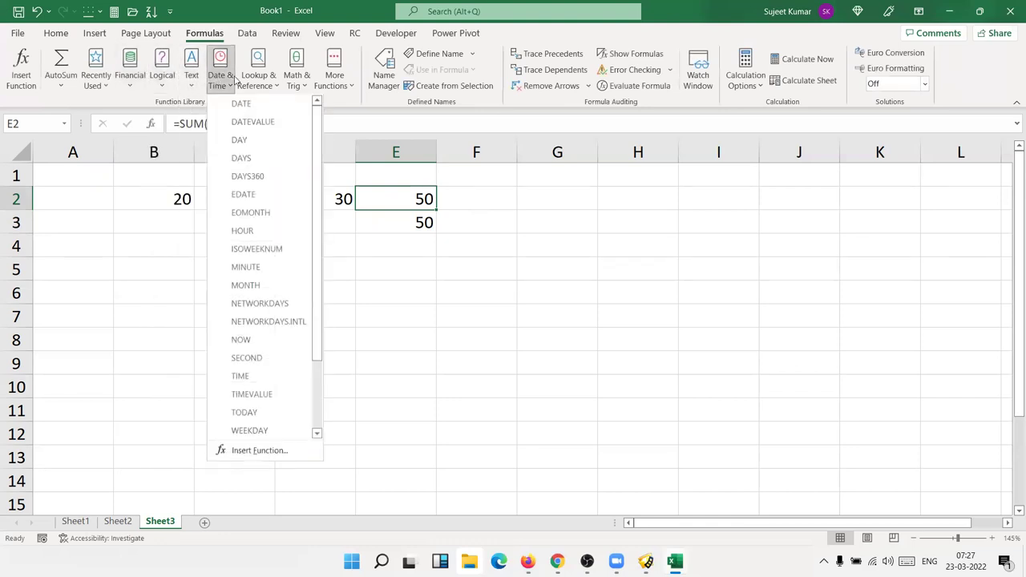
{"action": "mouse_move", "coordinate": [258, 73]}
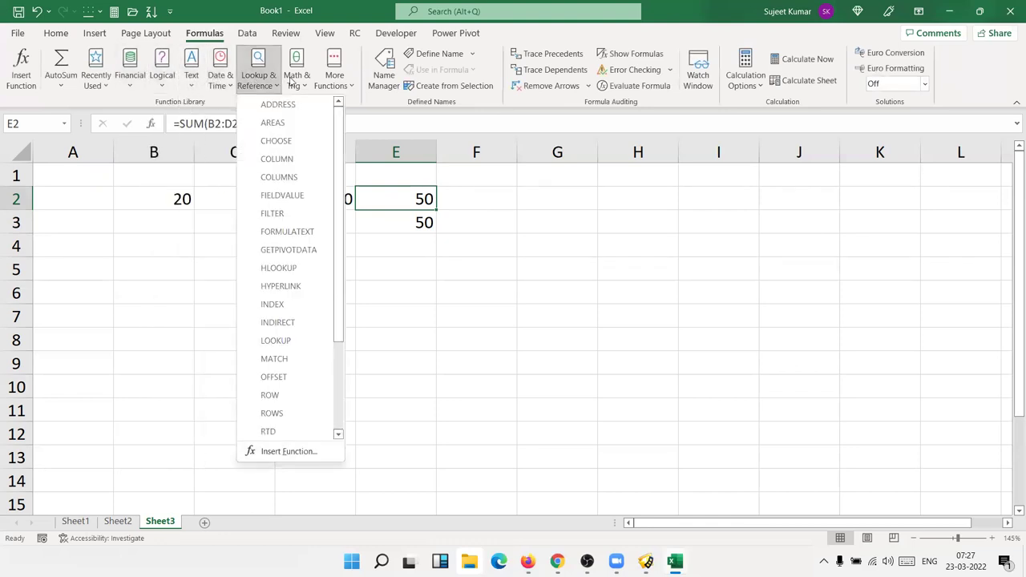
{"action": "left_click", "coordinate": [424, 230]}
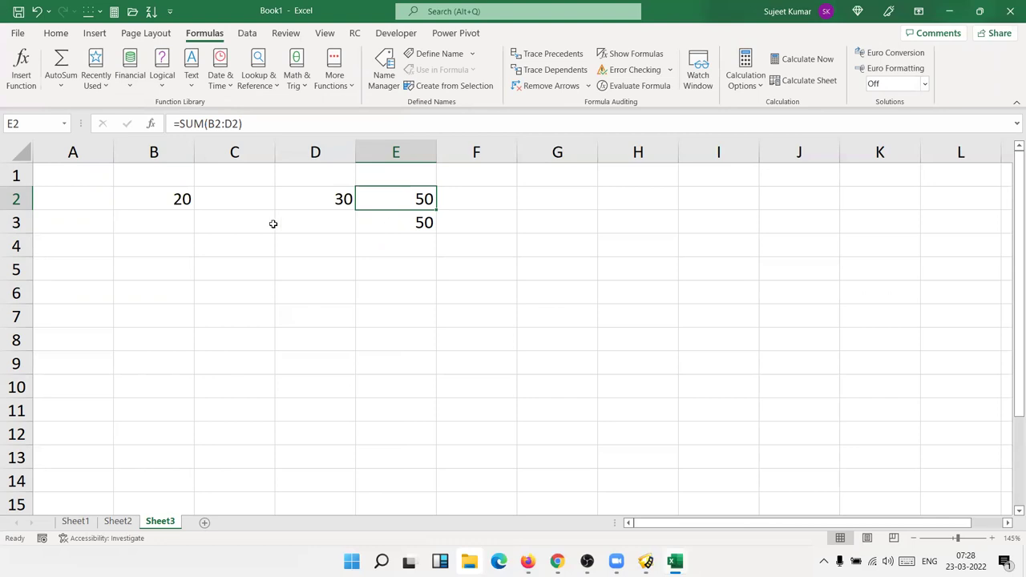
{"action": "left_click", "coordinate": [83, 253]}
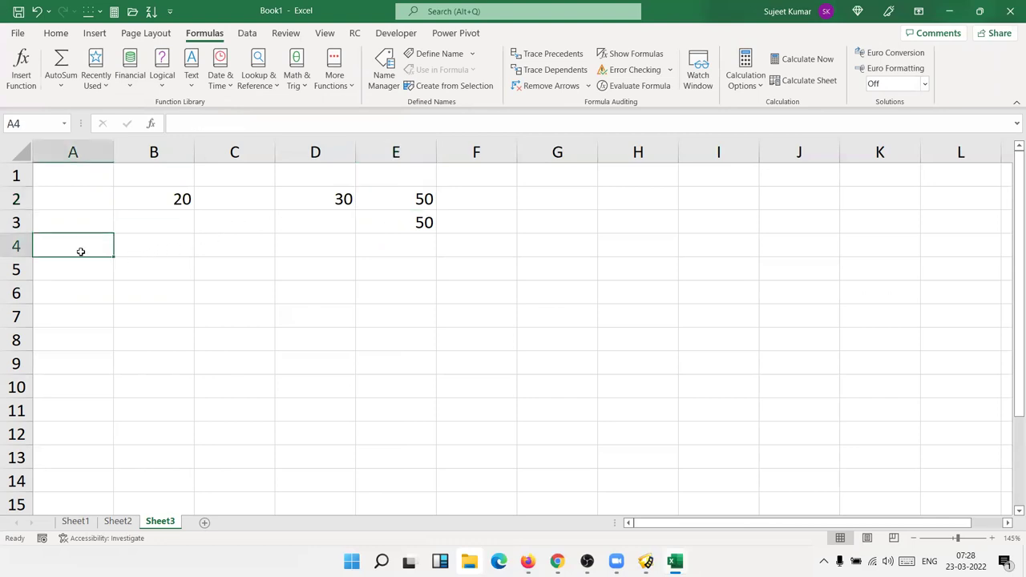
List the operators +, -, /, * and ^ down G1:G5.
{"action": "left_click", "coordinate": [538, 177]}
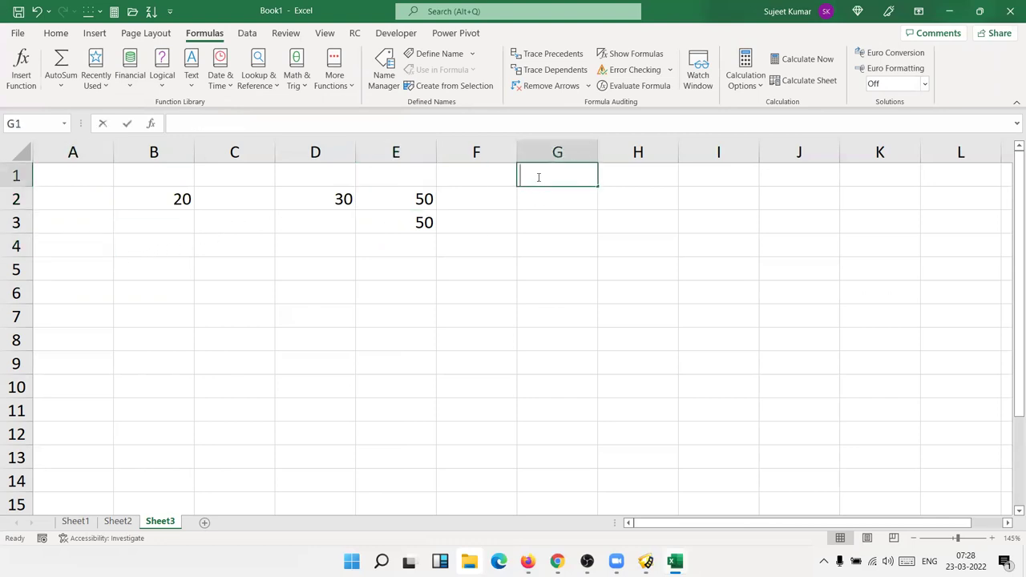
{"action": "key", "text": "Return"}
{"action": "type", "text": "-"}
{"action": "key", "text": "Return"}
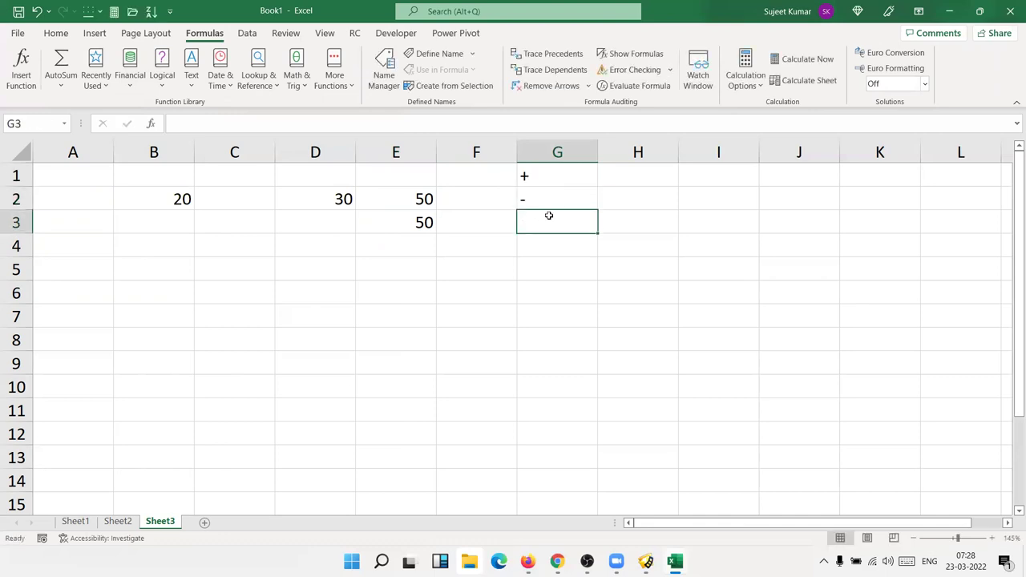
{"action": "type", "text": "/"}
{"action": "key", "text": "Return"}
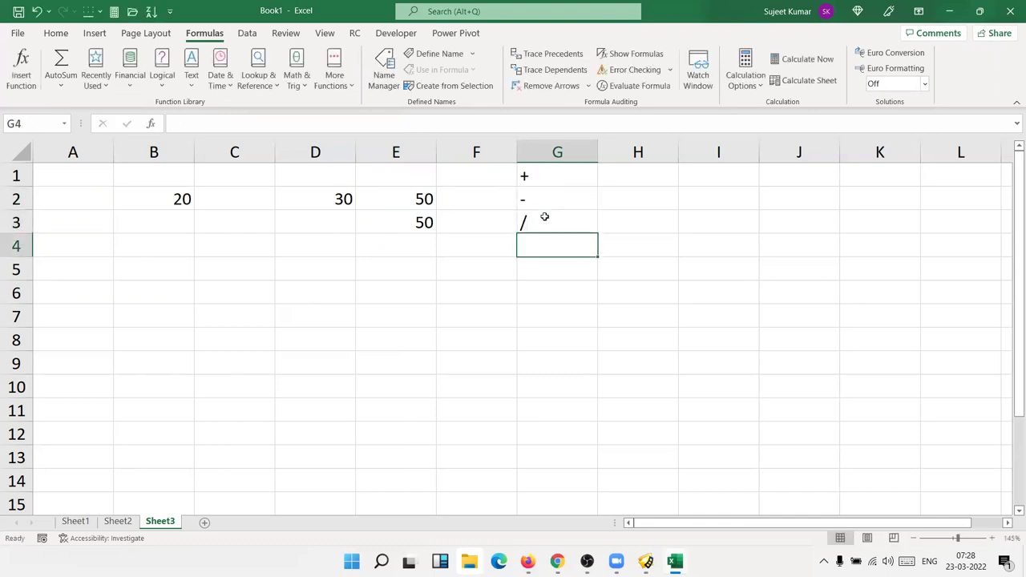
{"action": "type", "text": "*"}
{"action": "key", "text": "Return"}
{"action": "type", "text": "|^"}
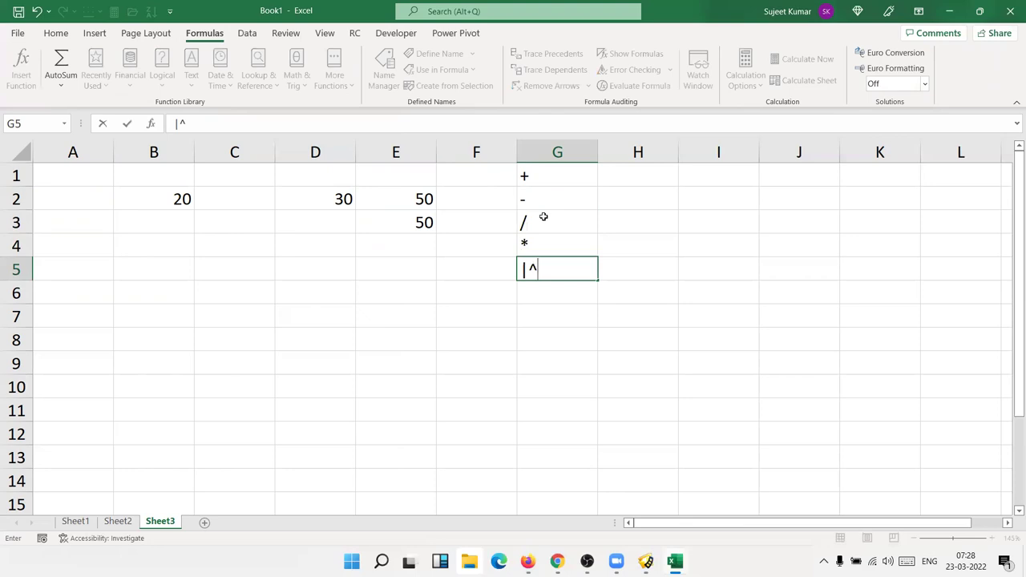
{"action": "key", "text": "BackSpace"}
{"action": "key", "text": "BackSpace"}
{"action": "type", "text": "^"}
{"action": "key", "text": "Return"}
Test =10^2 in D5 to show 100, then delete it.
{"action": "key", "text": "Up"}
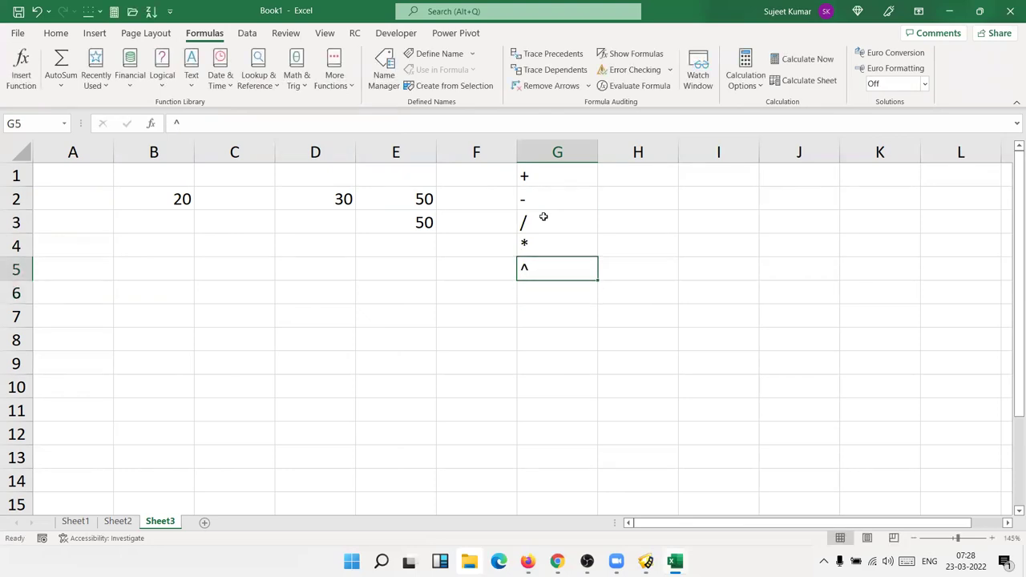
{"action": "key", "text": "Left"}
{"action": "key", "text": "Left"}
{"action": "key", "text": "Left"}
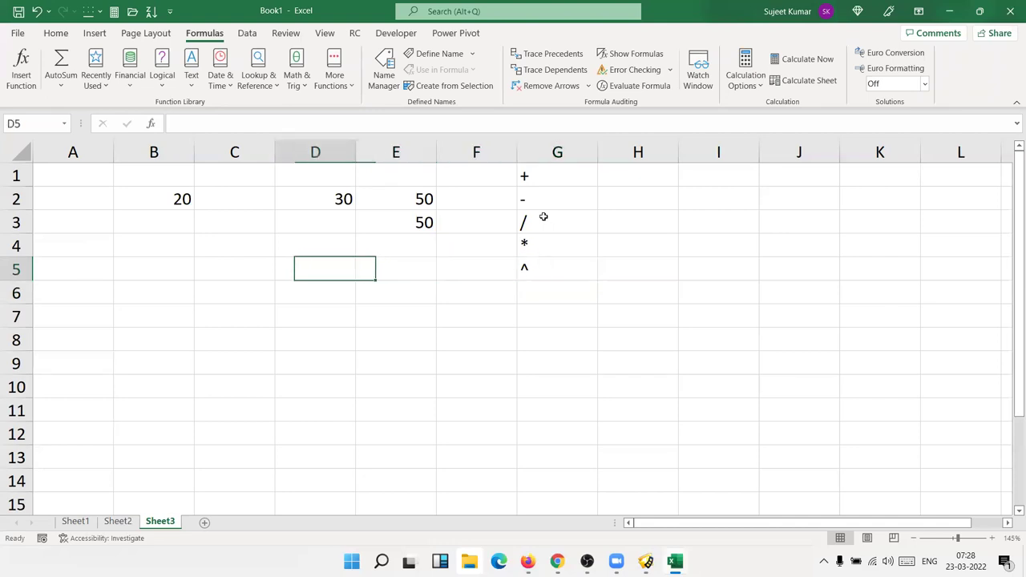
{"action": "type", "text": "=10^2"}
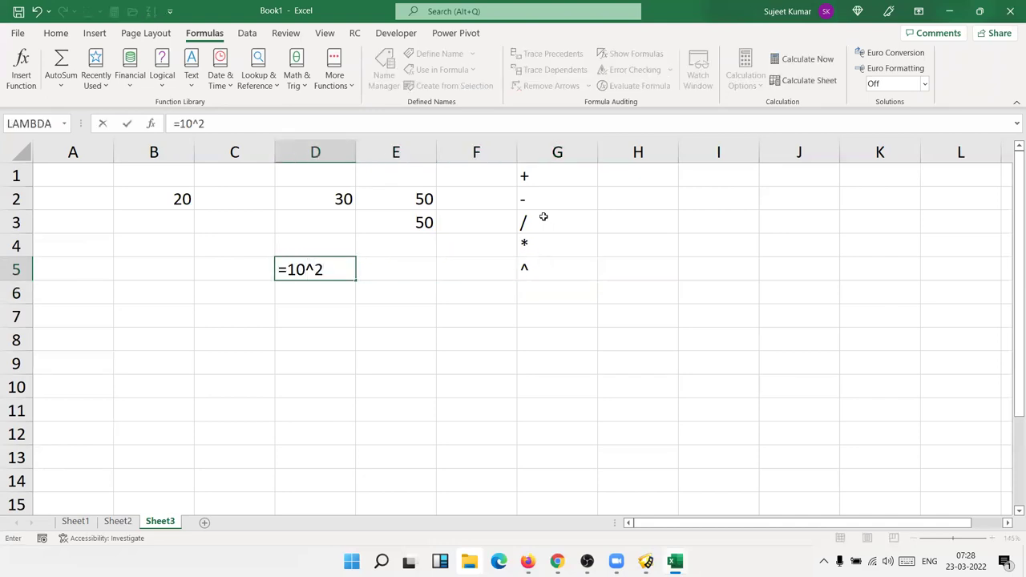
{"action": "key", "text": "Return"}
{"action": "key", "text": "Up"}
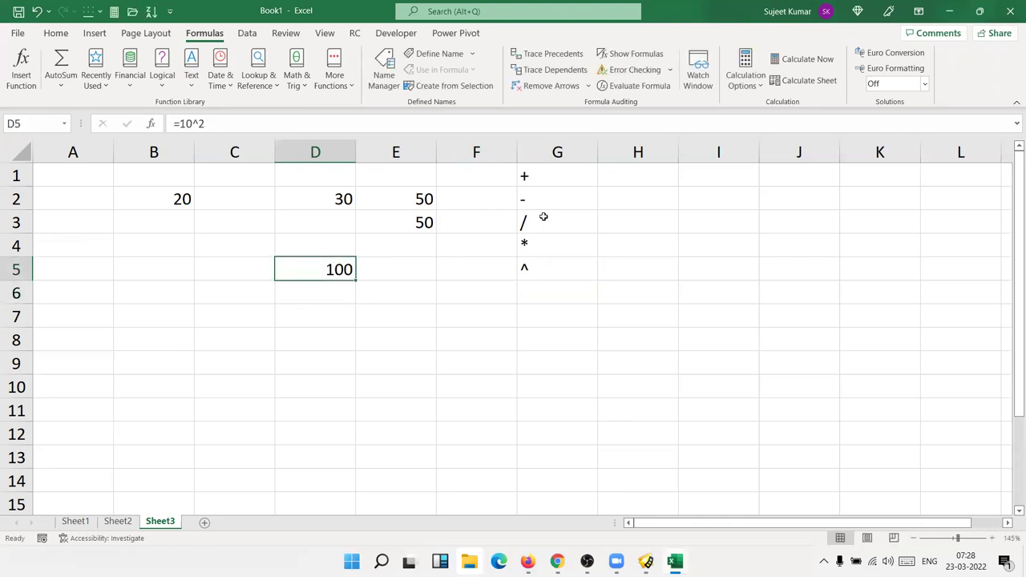
{"action": "key", "text": "Delete"}
{"action": "key", "text": "Left"}
{"action": "key", "text": "Left"}
{"action": "key", "text": "Right"}
{"action": "key", "text": "Right"}
{"action": "key", "text": "Right"}
{"action": "key", "text": "Right"}
{"action": "key", "text": "Right"}
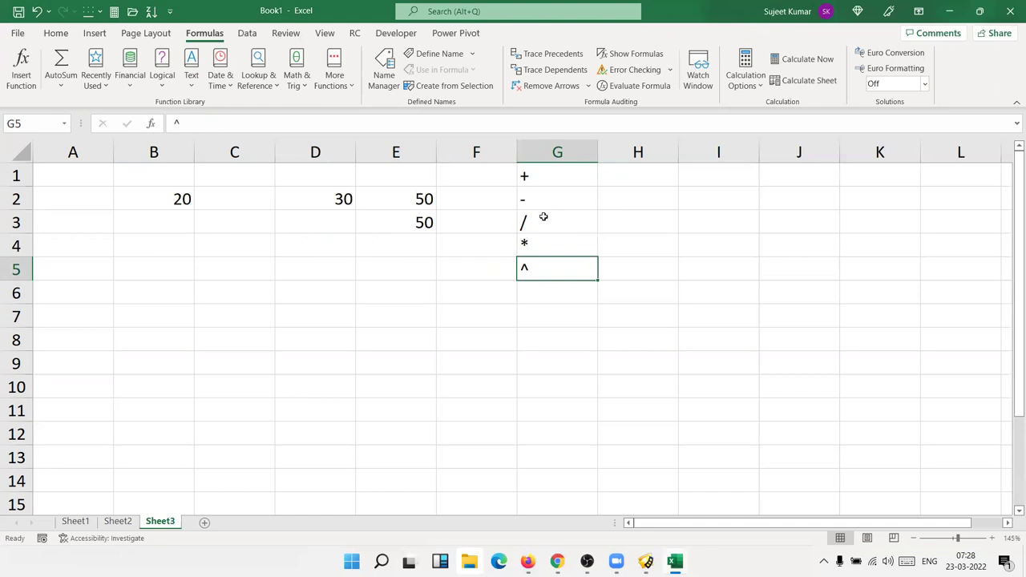
{"action": "key", "text": "Return"}
{"action": "key", "text": "Left"}
{"action": "key", "text": "Left"}
Enter headings Q1, Q2, Gr in A6:C6 with 50 and 55 under Q1 and Q2.
{"action": "key", "text": "Left"}
{"action": "key", "text": "Left"}
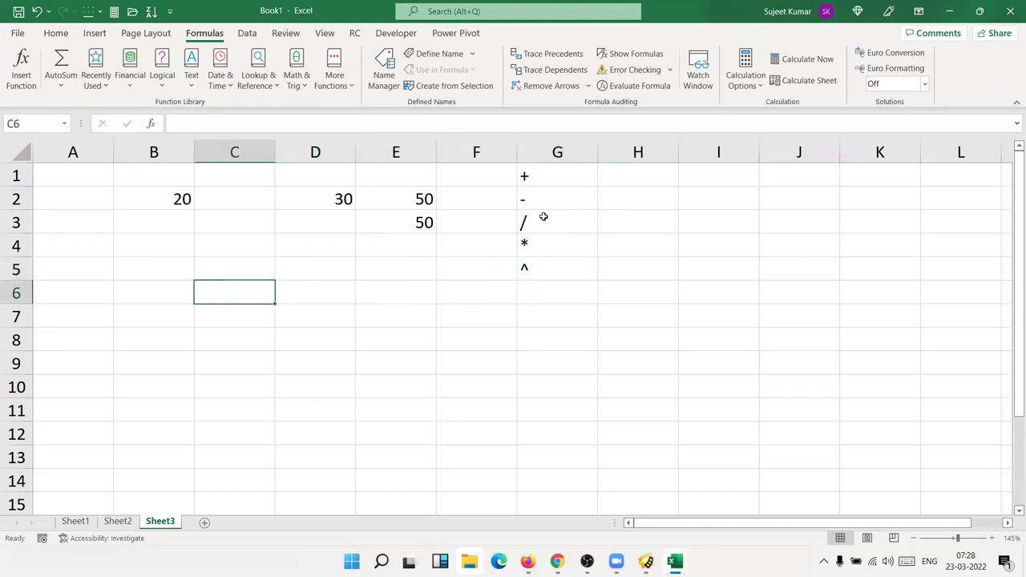
{"action": "key", "text": "Left"}
{"action": "key", "text": "Left"}
{"action": "type", "text": "Q1"}
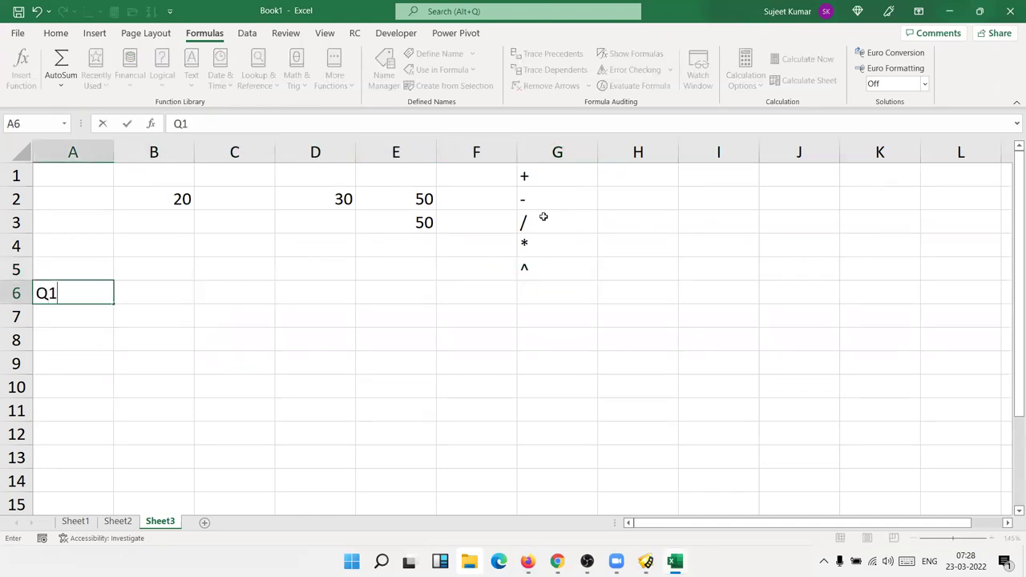
{"action": "key", "text": "Tab"}
{"action": "type", "text": "Q2"}
{"action": "key", "text": "Return"}
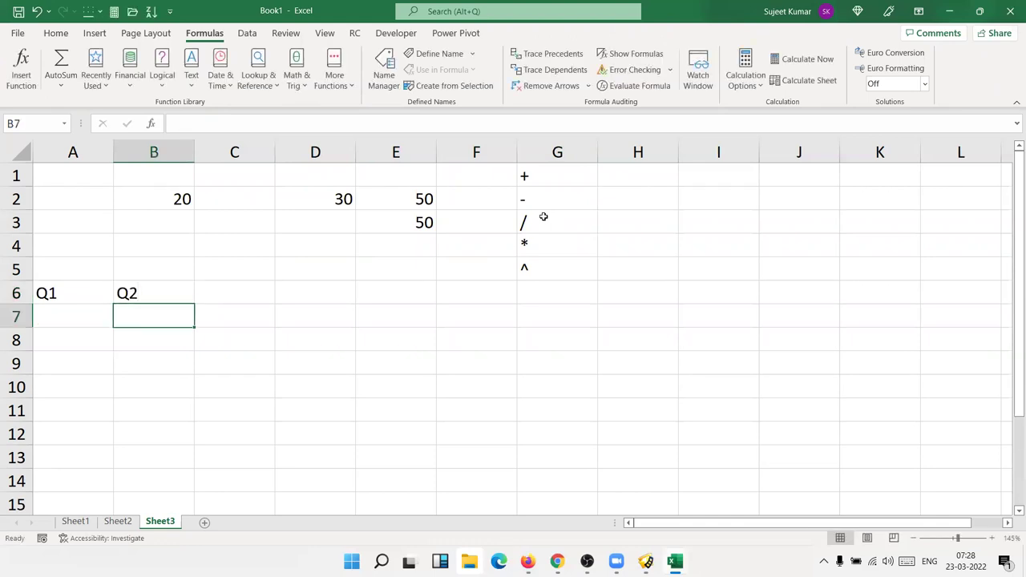
{"action": "key", "text": "Left"}
{"action": "type", "text": "50"}
{"action": "key", "text": "Tab"}
{"action": "type", "text": "55"}
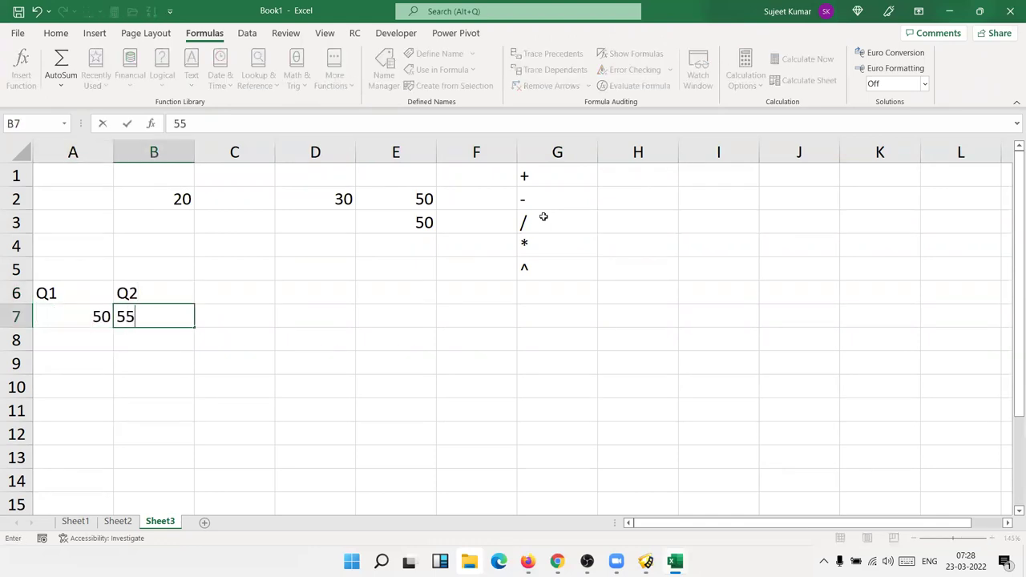
{"action": "key", "text": "Tab"}
{"action": "key", "text": "Up"}
{"action": "type", "text": "Gr"}
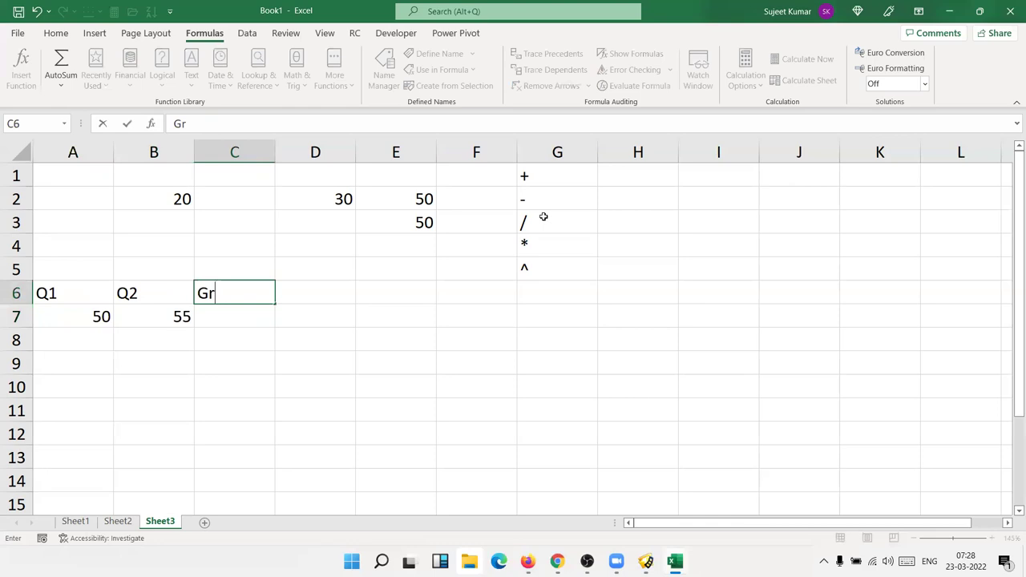
{"action": "key", "text": "Return"}
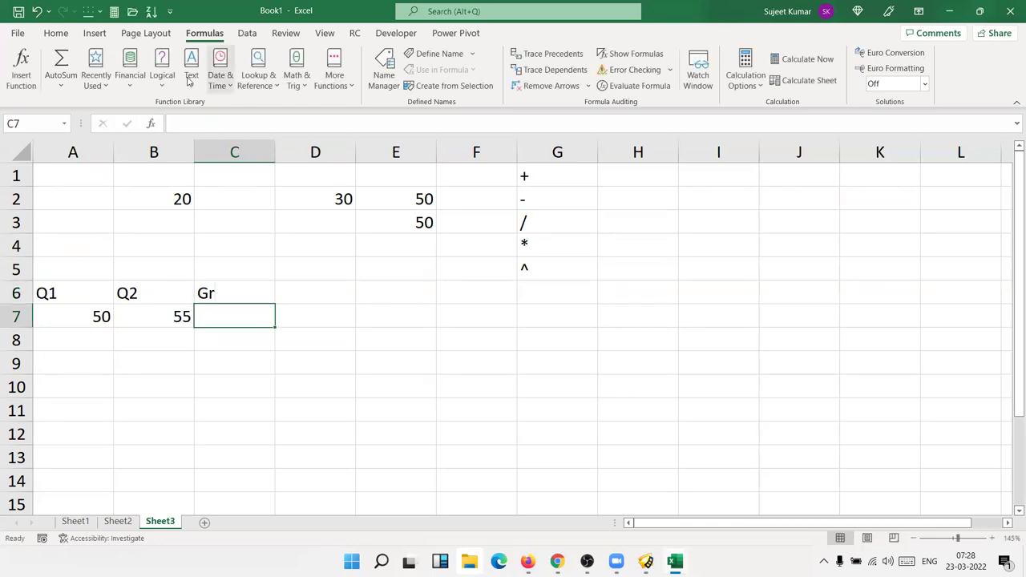
Hand-draw the growth formula (Q2-Q1)/Q1 in ink beside the data.
{"action": "left_click", "coordinate": [589, 51]}
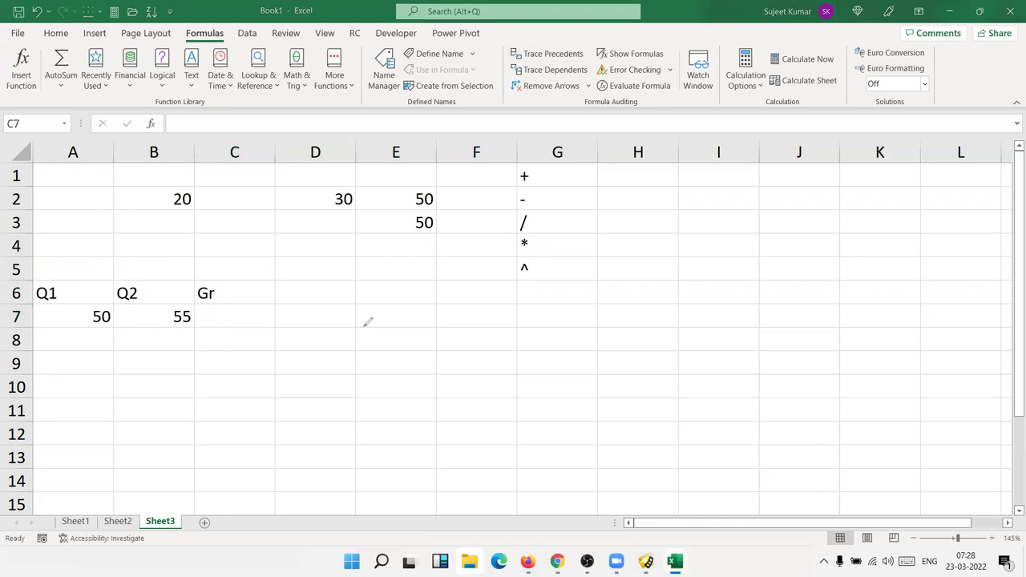
{"action": "left_click_drag", "start_coordinate": [376, 271], "coordinate": [464, 332]}
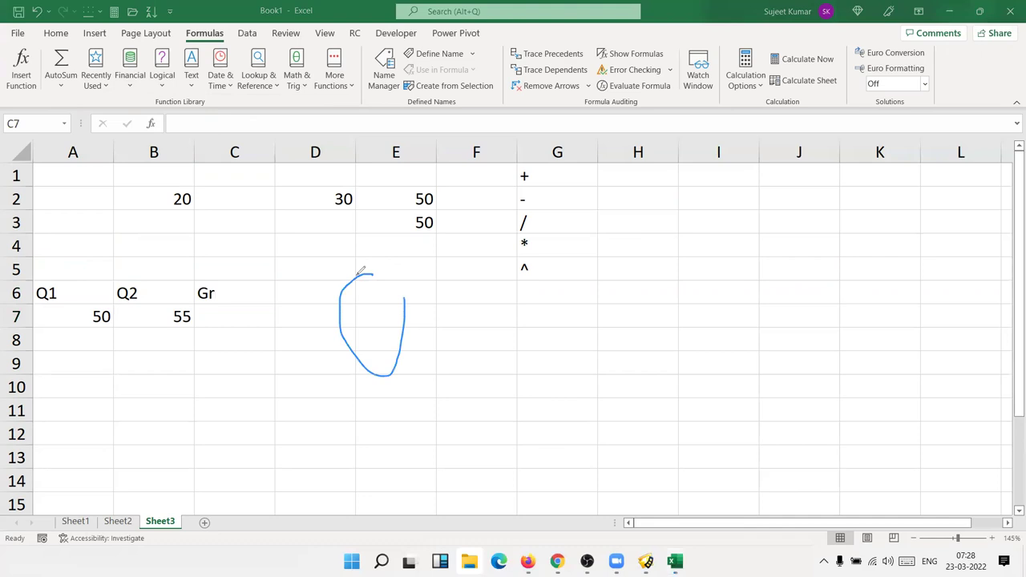
{"action": "mouse_move", "coordinate": [446, 284]}
{"action": "left_mouse_down"}
{"action": "mouse_move", "coordinate": [504, 342]}
{"action": "mouse_move", "coordinate": [528, 308]}
{"action": "left_mouse_up"}
{"action": "mouse_move", "coordinate": [580, 264]}
{"action": "left_mouse_down"}
{"action": "mouse_move", "coordinate": [576, 345]}
{"action": "mouse_move", "coordinate": [641, 310]}
{"action": "left_mouse_up"}
{"action": "left_click_drag", "start_coordinate": [660, 270], "coordinate": [637, 312]}
{"action": "left_click_drag", "start_coordinate": [350, 419], "coordinate": [497, 411]}
{"action": "left_click_drag", "start_coordinate": [647, 375], "coordinate": [670, 374]}
{"action": "left_click_drag", "start_coordinate": [531, 425], "coordinate": [643, 458]}
{"action": "left_click_drag", "start_coordinate": [641, 421], "coordinate": [650, 468]}
{"action": "left_click_drag", "start_coordinate": [336, 260], "coordinate": [417, 385]}
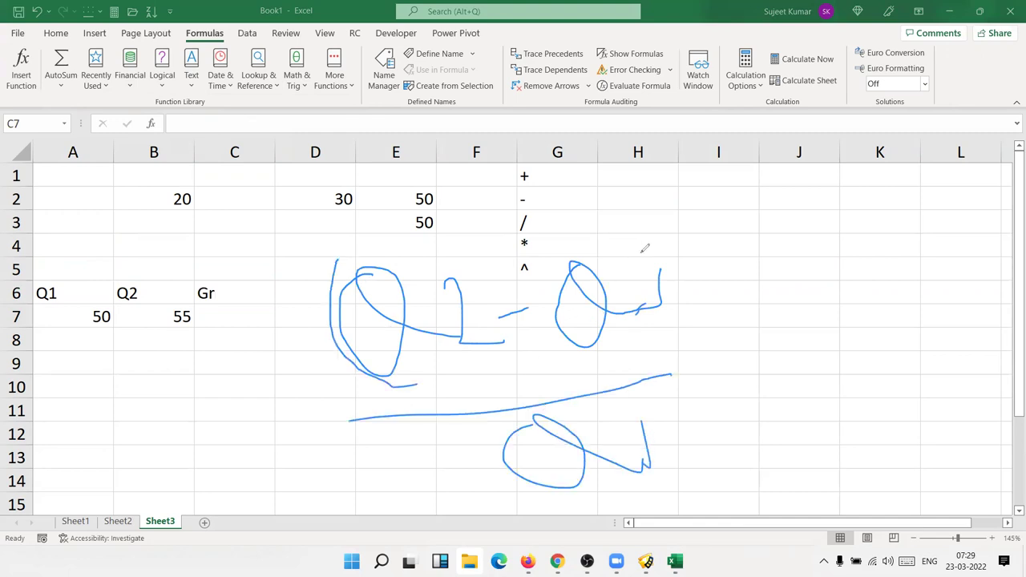
{"action": "left_click_drag", "start_coordinate": [627, 248], "coordinate": [672, 381]}
{"action": "left_click_drag", "start_coordinate": [661, 299], "coordinate": [660, 346]}
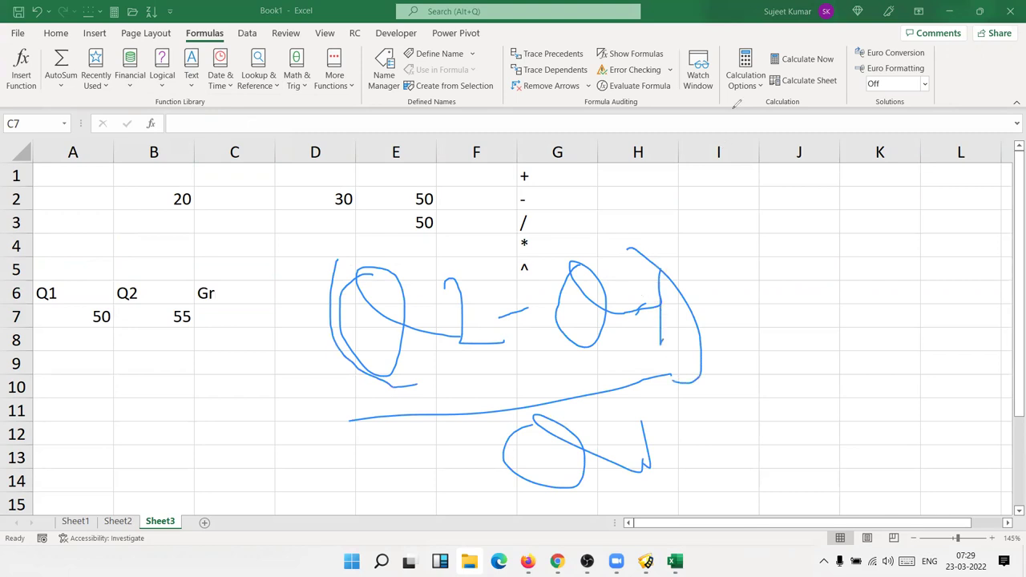
{"action": "left_click", "coordinate": [200, 315]}
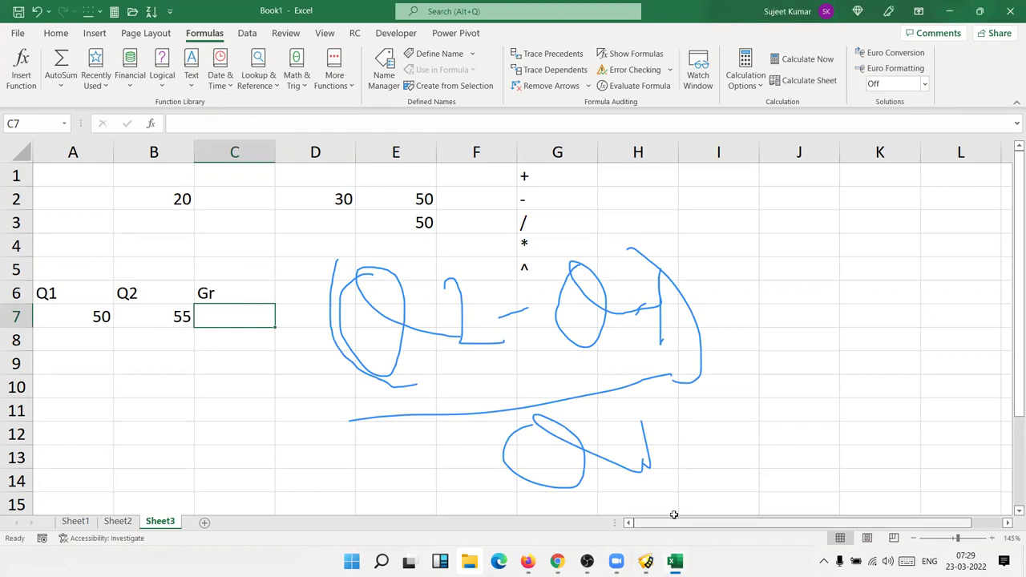
Enter =(B7-A7)/A7 in C7, giving 0.1.
{"action": "type", "text": "="}
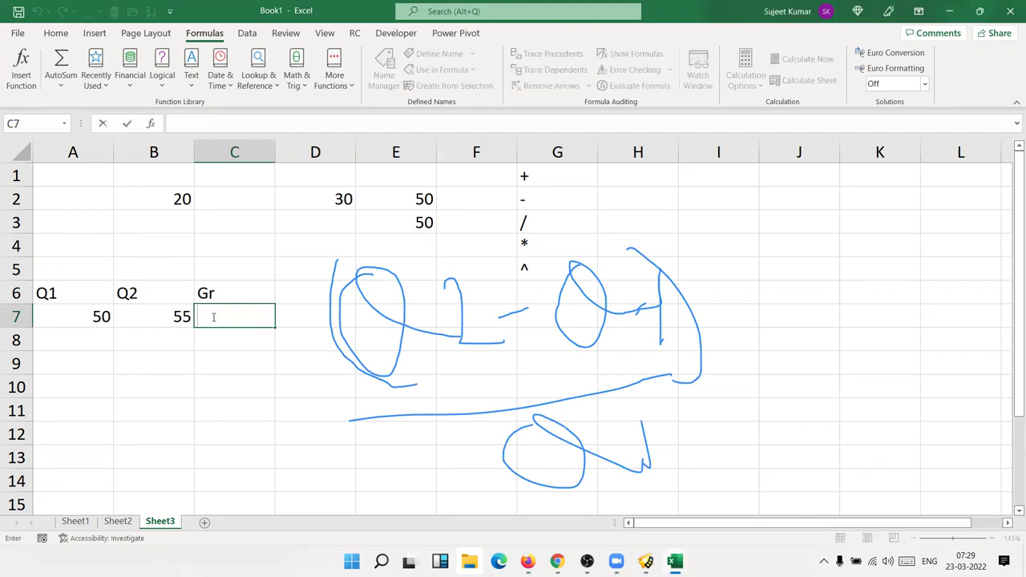
{"action": "type", "text": "("}
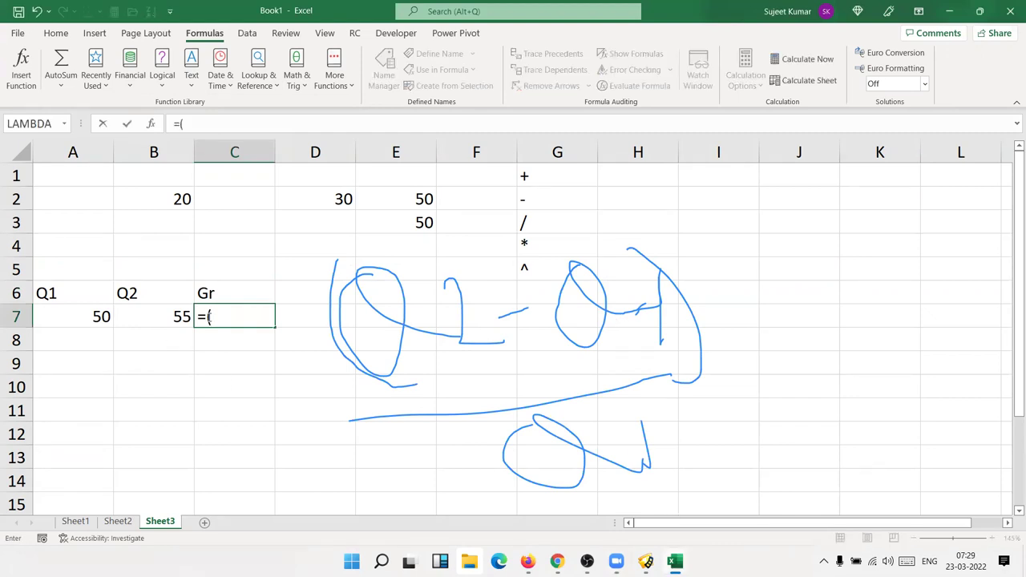
{"action": "left_click", "coordinate": [132, 317]}
{"action": "type", "text": "-"}
{"action": "left_click", "coordinate": [98, 317]}
{"action": "type", "text": ")/"}
{"action": "left_click", "coordinate": [87, 317]}
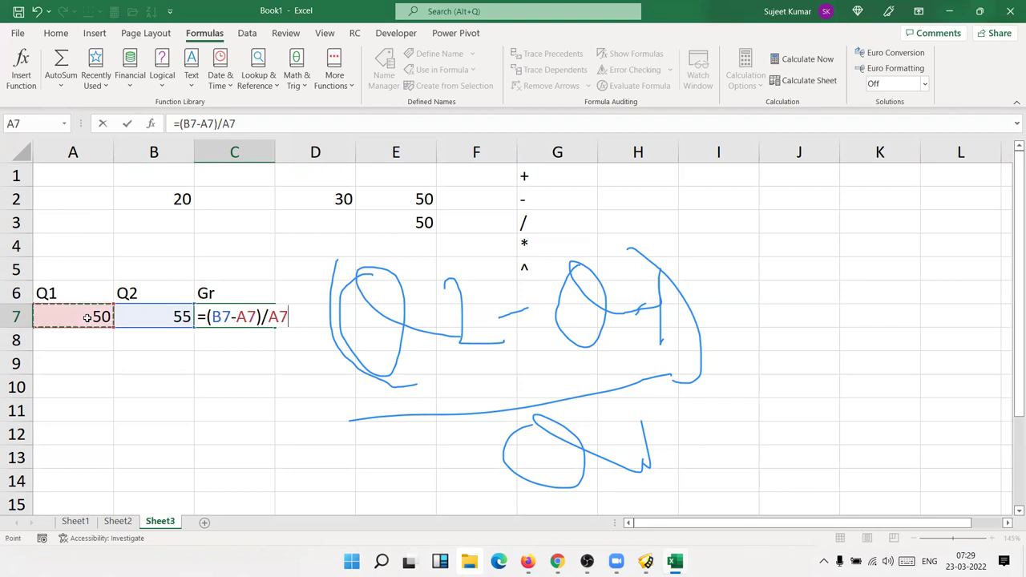
{"action": "key", "text": "Return"}
{"action": "key", "text": "Up"}
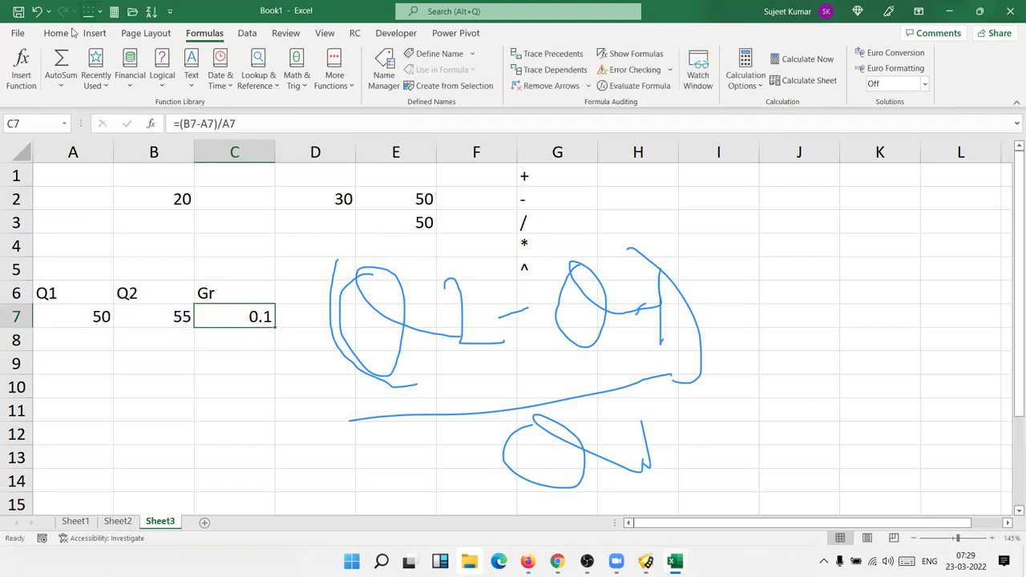
Format C7 as Percentage to show 10% and erase the ink annotations.
{"action": "left_click", "coordinate": [56, 33]}
{"action": "left_click", "coordinate": [442, 80]}
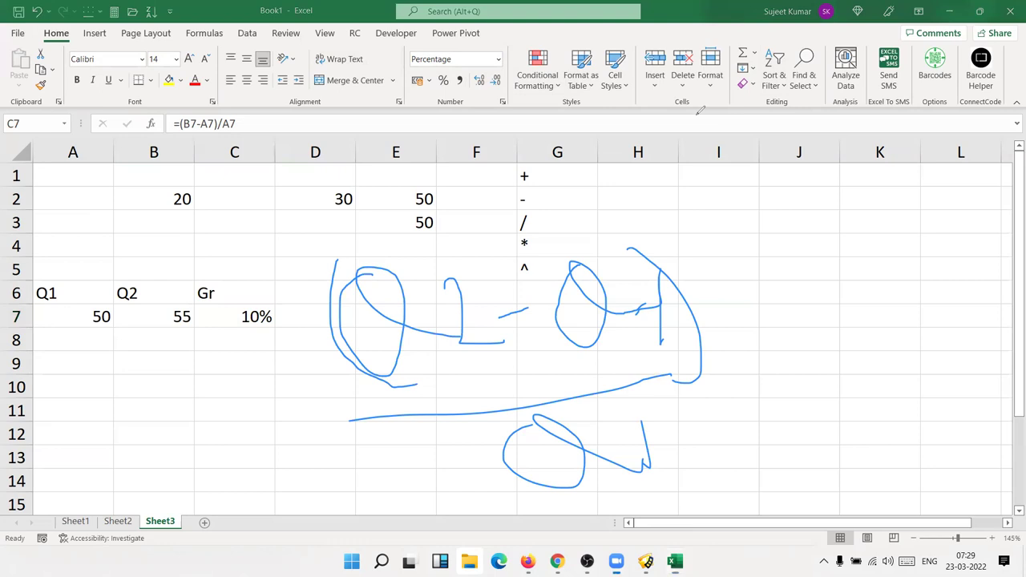
{"action": "key", "text": "e"}
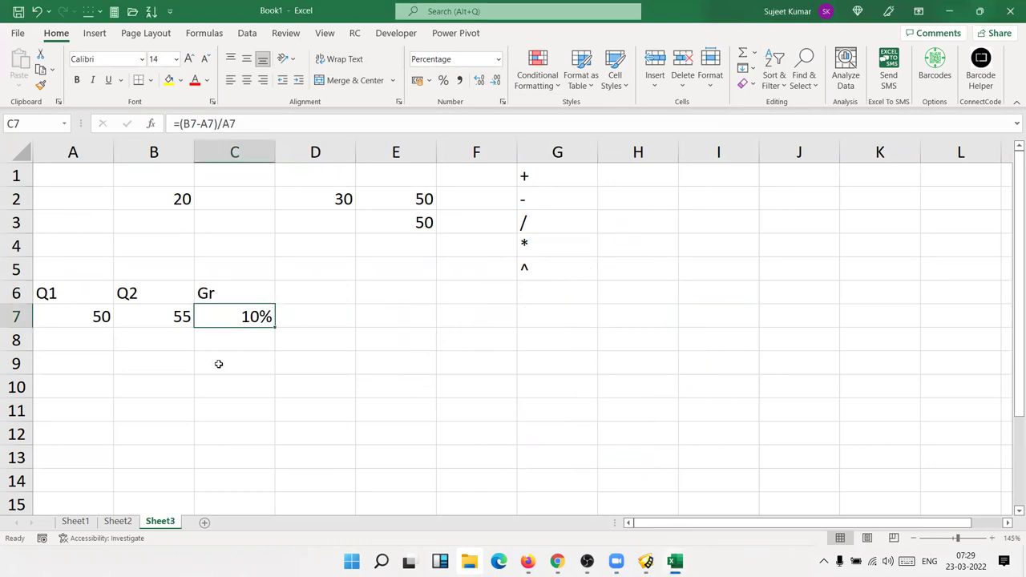
{"action": "left_click", "coordinate": [116, 370]}
{"action": "left_click", "coordinate": [82, 365]}
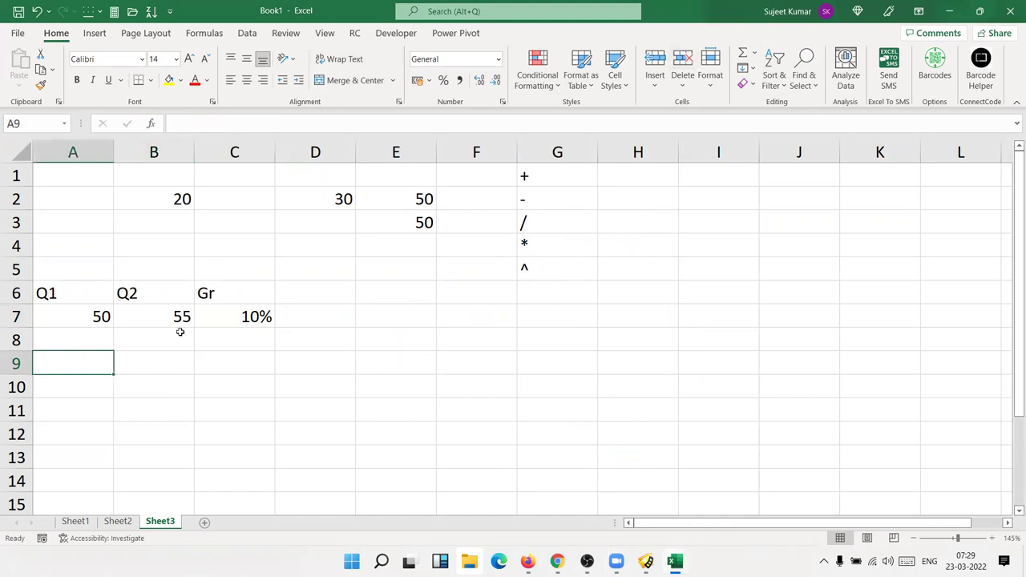
Label A9:A11 as P, R and T.
{"action": "type", "text": "P"}
{"action": "key", "text": "Return"}
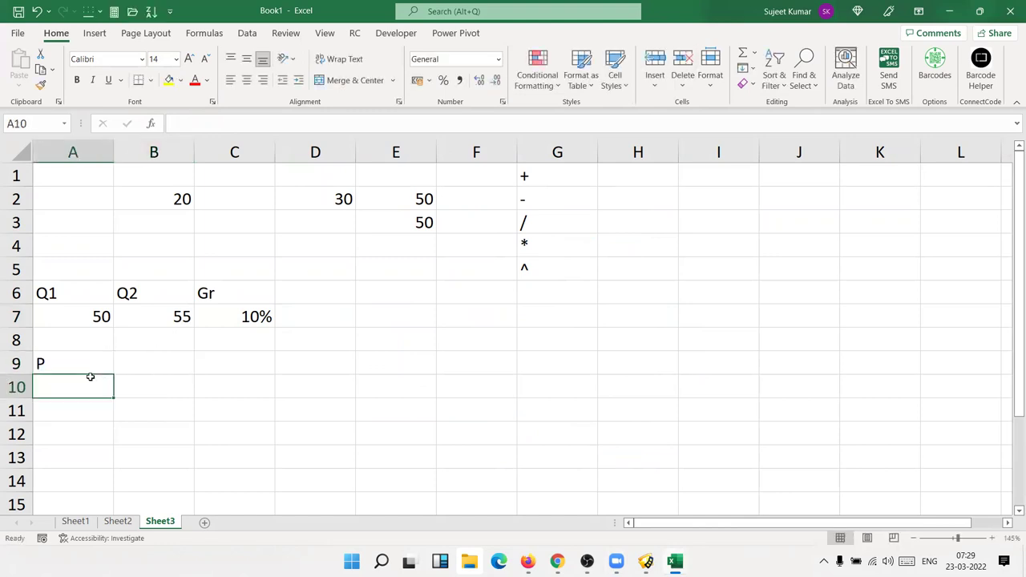
{"action": "type", "text": "R"}
{"action": "key", "text": "Return"}
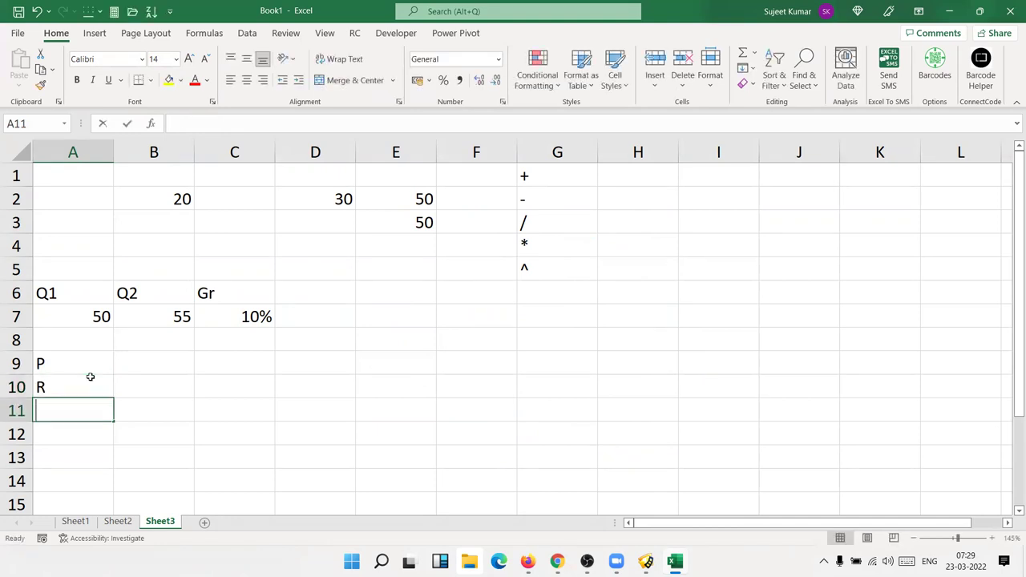
{"action": "type", "text": "T"}
{"action": "key", "text": "Up"}
{"action": "key", "text": "Up"}
{"action": "key", "text": "Up"}
Enter principal 50000, rate 5% and time 3 in B9:B11.
{"action": "key", "text": "Down"}
{"action": "key", "text": "Right"}
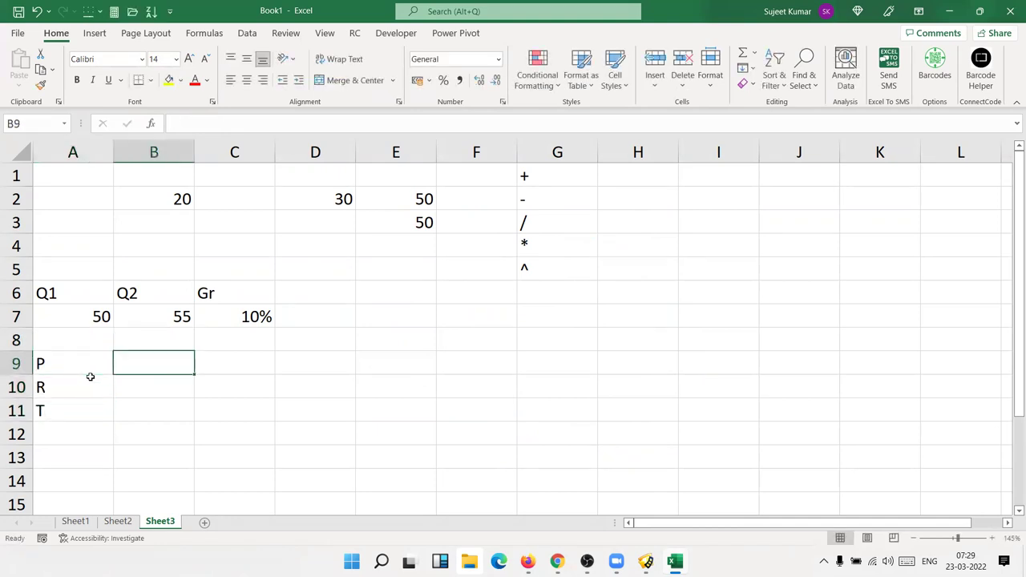
{"action": "type", "text": "50000"}
{"action": "key", "text": "Return"}
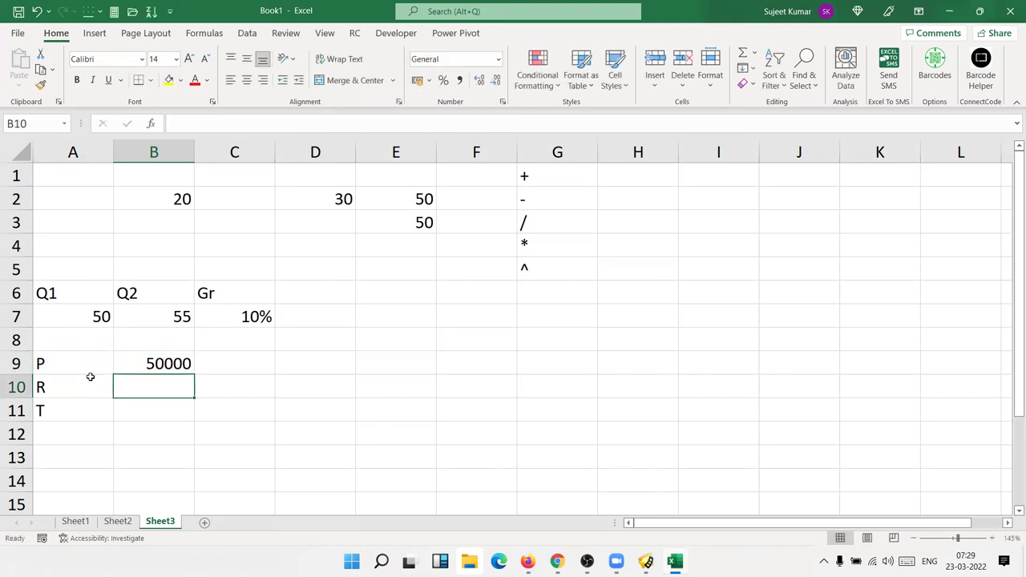
{"action": "type", "text": "20"}
{"action": "key", "text": "Escape"}
{"action": "type", "text": "5%"}
{"action": "key", "text": "Return"}
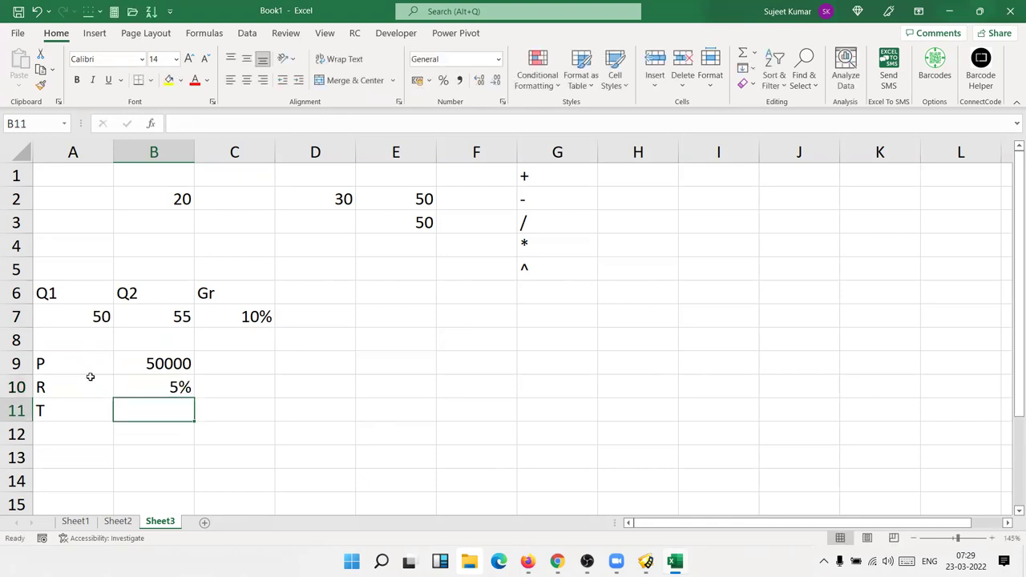
{"action": "type", "text": "3"}
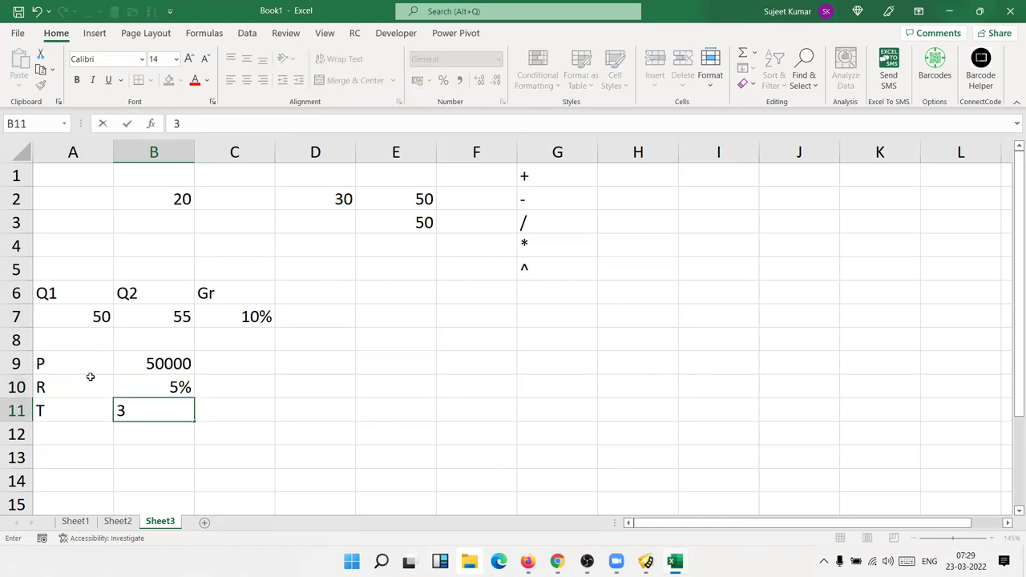
{"action": "key", "text": "Return"}
Add the Amt heading in B13.
{"action": "key", "text": "Return"}
{"action": "type", "text": "Amt"}
{"action": "key", "text": "Return"}
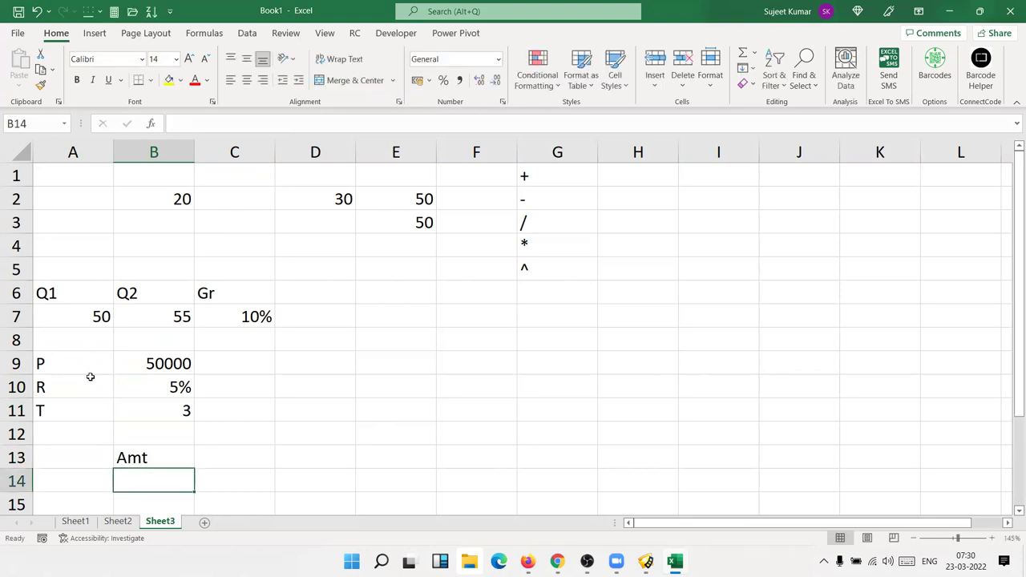
{"action": "key", "text": "Right"}
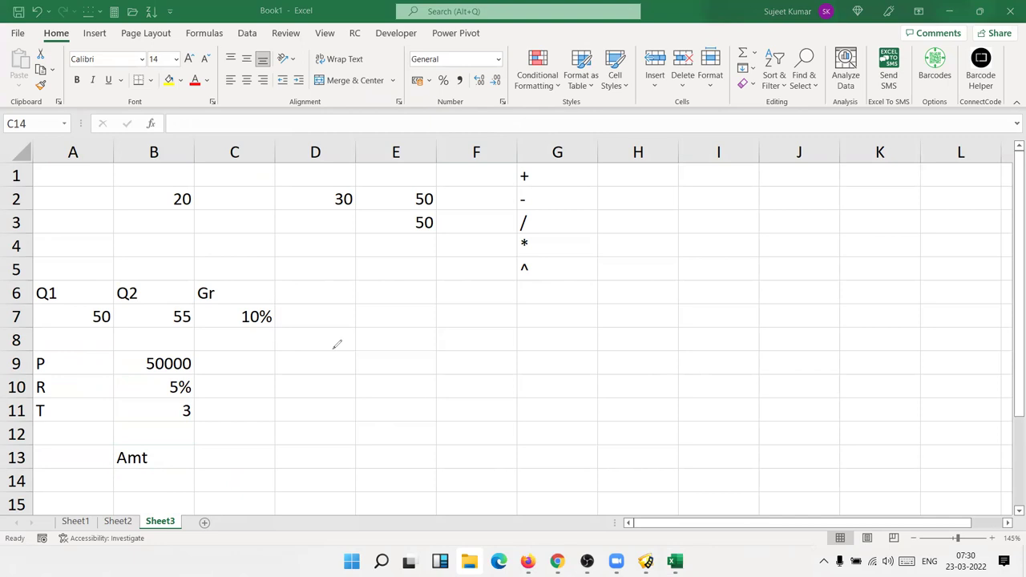
Hand-ink A = P × (1 + r/n)^(n×t) in pen beside the data on Sheet3.
{"action": "mouse_move", "coordinate": [325, 388]}
{"action": "left_mouse_down"}
{"action": "mouse_move", "coordinate": [353, 388]}
{"action": "mouse_move", "coordinate": [350, 360]}
{"action": "mouse_move", "coordinate": [387, 354]}
{"action": "mouse_move", "coordinate": [393, 364]}
{"action": "left_mouse_up"}
{"action": "left_click_drag", "start_coordinate": [420, 316], "coordinate": [431, 384]}
{"action": "mouse_move", "coordinate": [427, 291]}
{"action": "left_mouse_down"}
{"action": "mouse_move", "coordinate": [481, 332]}
{"action": "mouse_move", "coordinate": [449, 346]}
{"action": "left_mouse_up"}
{"action": "left_click_drag", "start_coordinate": [521, 312], "coordinate": [575, 363]}
{"action": "left_click_drag", "start_coordinate": [559, 308], "coordinate": [538, 388]}
{"action": "left_click_drag", "start_coordinate": [609, 273], "coordinate": [677, 358]}
{"action": "mouse_move", "coordinate": [647, 301]}
{"action": "left_mouse_down"}
{"action": "mouse_move", "coordinate": [657, 343]}
{"action": "mouse_move", "coordinate": [706, 303]}
{"action": "mouse_move", "coordinate": [694, 312]}
{"action": "mouse_move", "coordinate": [750, 303]}
{"action": "left_mouse_up"}
{"action": "left_click_drag", "start_coordinate": [738, 246], "coordinate": [739, 380]}
{"action": "mouse_move", "coordinate": [774, 327]}
{"action": "left_mouse_down"}
{"action": "mouse_move", "coordinate": [785, 337]}
{"action": "mouse_move", "coordinate": [791, 302]}
{"action": "left_mouse_up"}
{"action": "left_click_drag", "start_coordinate": [775, 225], "coordinate": [881, 374]}
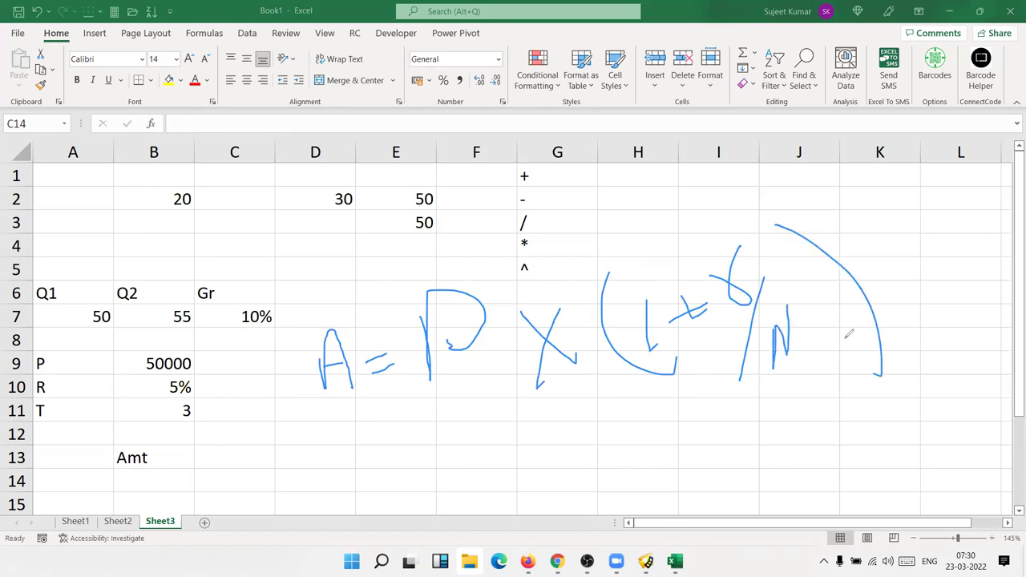
{"action": "mouse_move", "coordinate": [783, 190]}
{"action": "left_mouse_down"}
{"action": "mouse_move", "coordinate": [829, 207]}
{"action": "mouse_move", "coordinate": [826, 151]}
{"action": "mouse_move", "coordinate": [866, 186]}
{"action": "mouse_move", "coordinate": [853, 200]}
{"action": "mouse_move", "coordinate": [917, 127]}
{"action": "mouse_move", "coordinate": [915, 215]}
{"action": "left_mouse_up"}
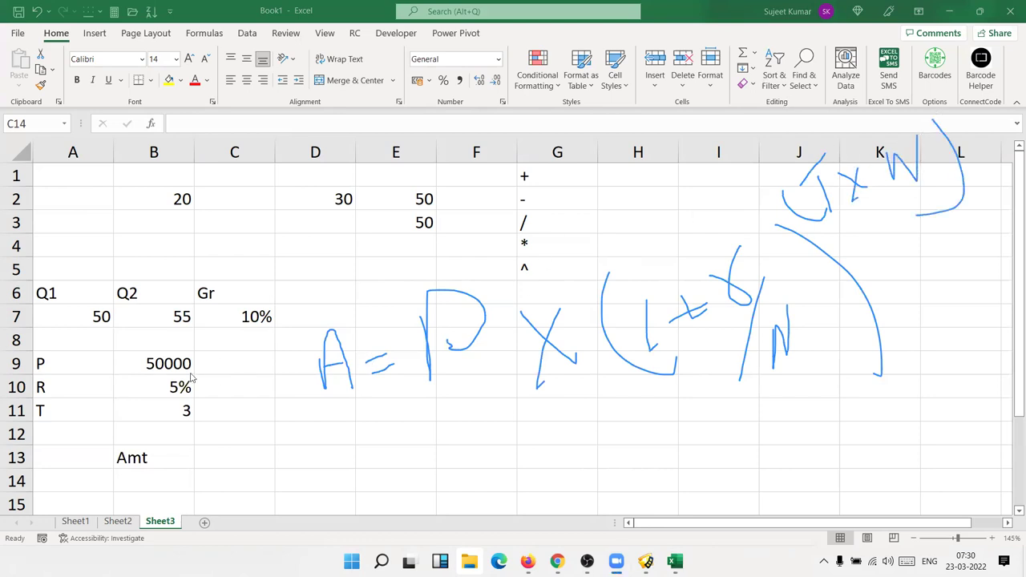
Add the label N with value 12 in row 12.
{"action": "left_click", "coordinate": [79, 434]}
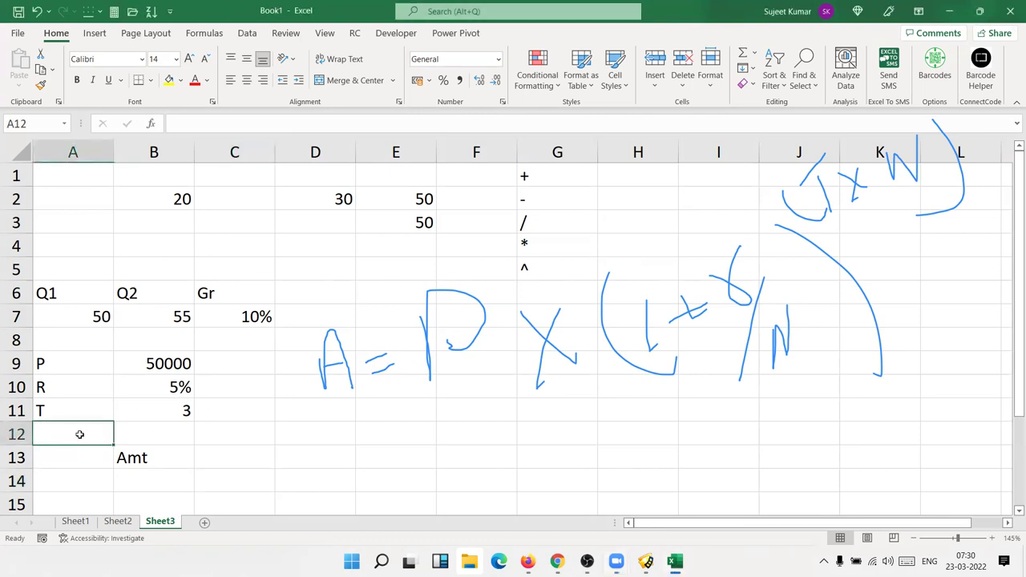
{"action": "type", "text": "N"}
{"action": "key", "text": "Tab"}
{"action": "type", "text": "12"}
{"action": "key", "text": "Return"}
{"action": "key", "text": "Return"}
{"action": "key", "text": "Return"}
{"action": "key", "text": "Return"}
{"action": "key", "text": "Return"}
Enter =1+(B10/12) in C15 to get the monthly growth factor 1.004167.
{"action": "key", "text": "Up"}
{"action": "key", "text": "Up"}
{"action": "key", "text": "Up"}
{"action": "key", "text": "Right"}
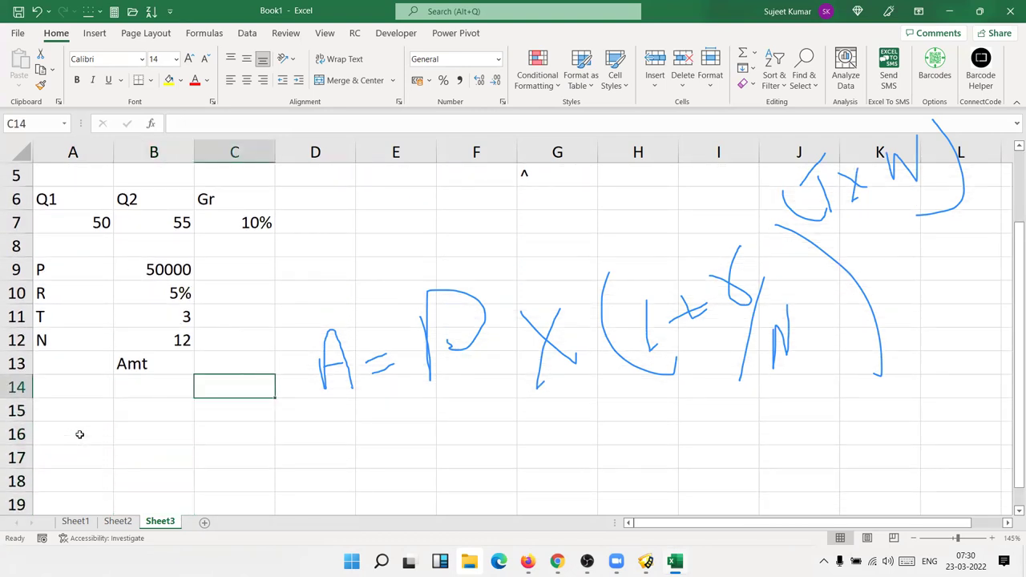
{"action": "key", "text": "Down"}
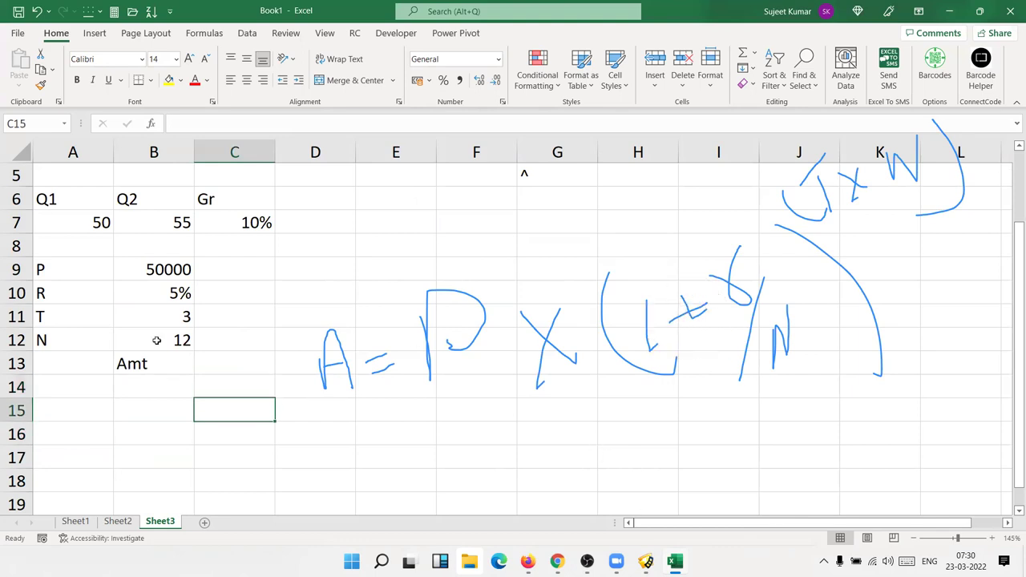
{"action": "type", "text": "=1+"}
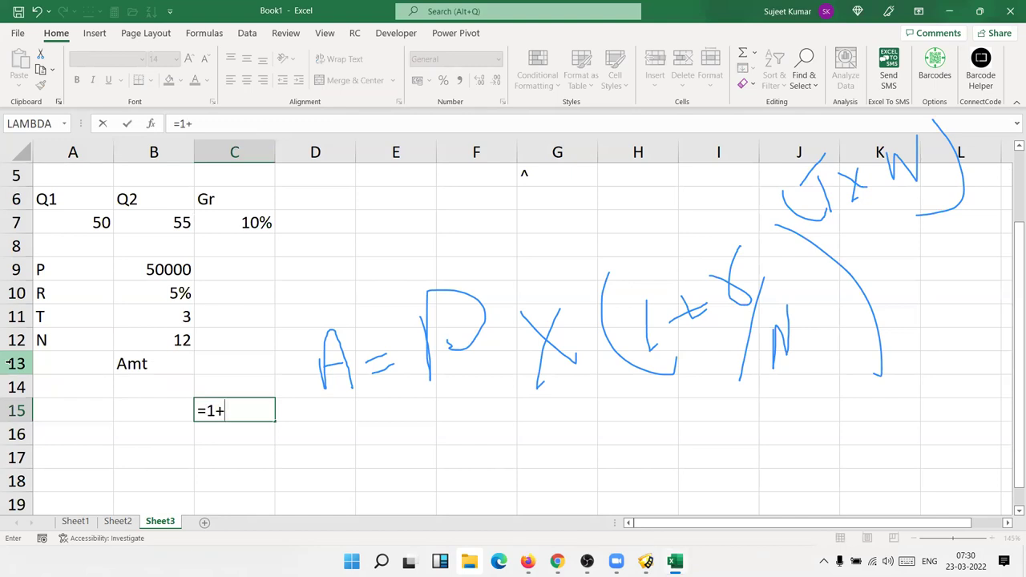
{"action": "type", "text": "("}
{"action": "left_click", "coordinate": [122, 295]}
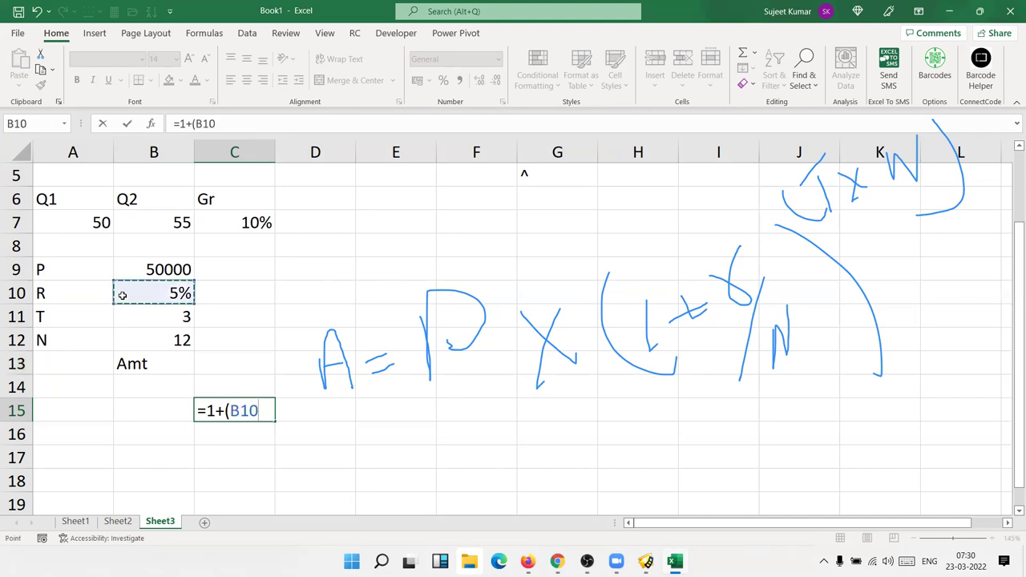
{"action": "type", "text": "/12)"}
{"action": "key", "text": "Return"}
{"action": "key", "text": "Up"}
{"action": "key", "text": "Right"}
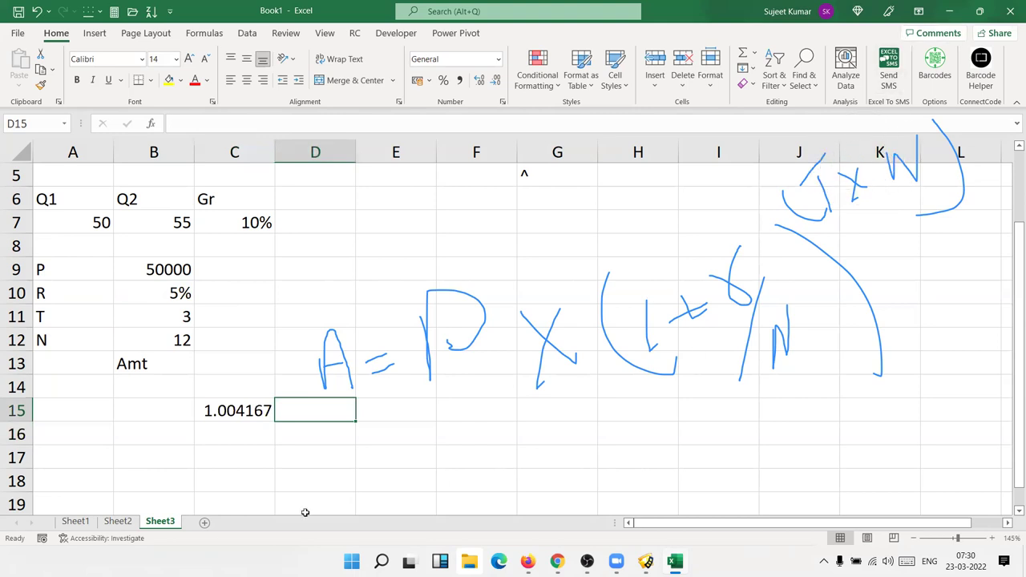
Enter =B11*12 in D15 to get 36 total periods.
{"action": "type", "text": "="}
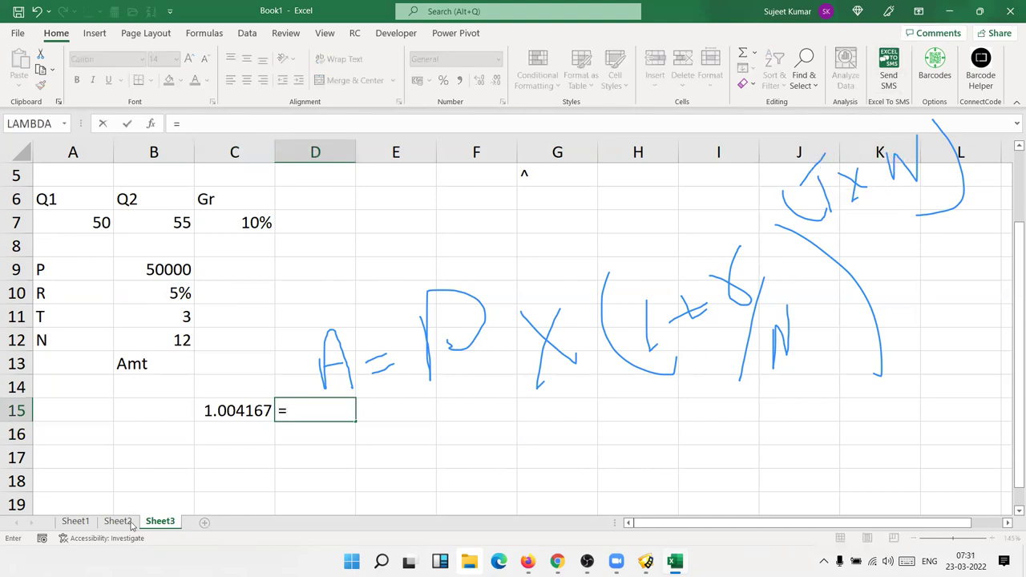
{"action": "left_click", "coordinate": [185, 317]}
{"action": "type", "text": "*12"}
{"action": "key", "text": "Return"}
{"action": "key", "text": "Up"}
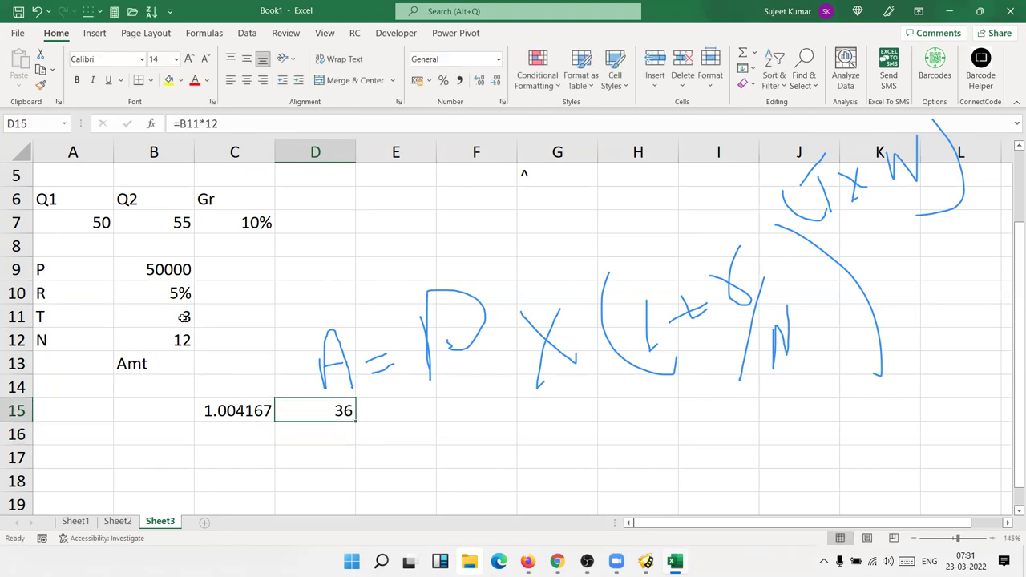
{"action": "key", "text": "Right"}
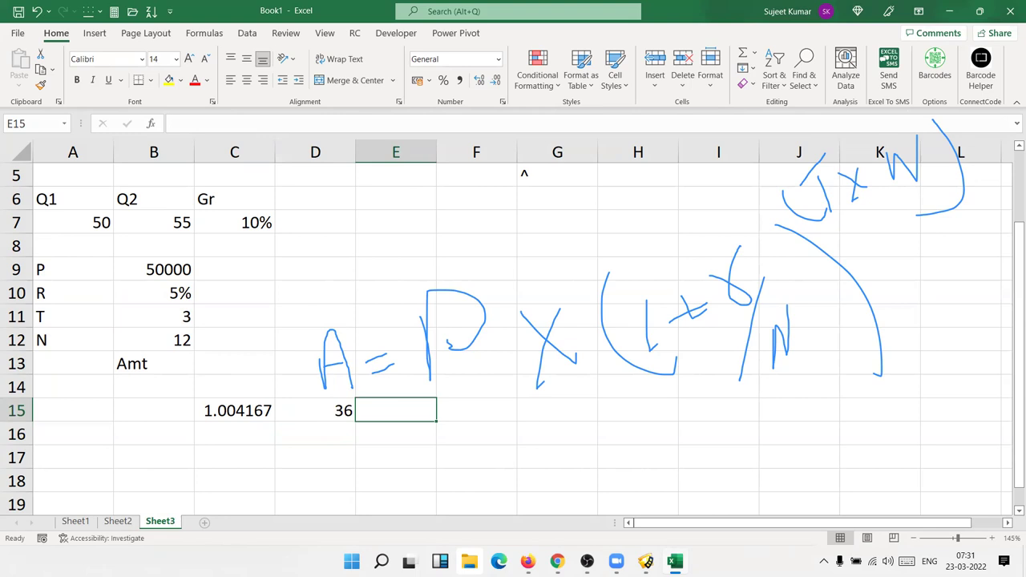
Enter =C15^D15 in E15 for the compounded factor 1.161472.
{"action": "type", "text": "="}
{"action": "key", "text": "Up"}
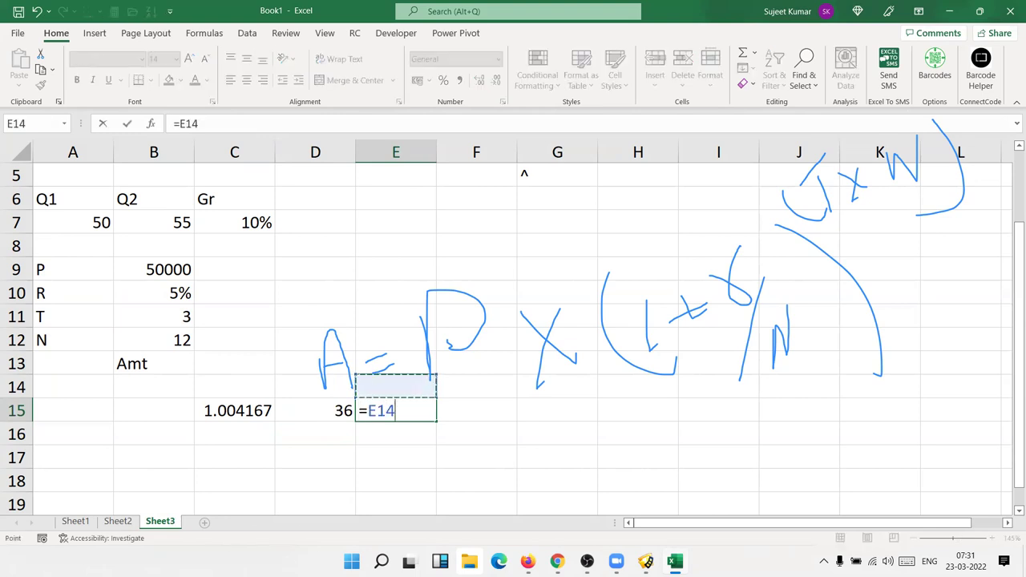
{"action": "key", "text": "Left"}
{"action": "key", "text": "Down"}
{"action": "key", "text": "Left"}
{"action": "type", "text": "^"}
{"action": "key", "text": "Left"}
{"action": "key", "text": "Return"}
{"action": "key", "text": "Up"}
{"action": "key", "text": "Right"}
Enter =B9*E15 in F15 for the final amount 58073.61 and mark the row 15 results.
{"action": "type", "text": "="}
{"action": "key", "text": "Left"}
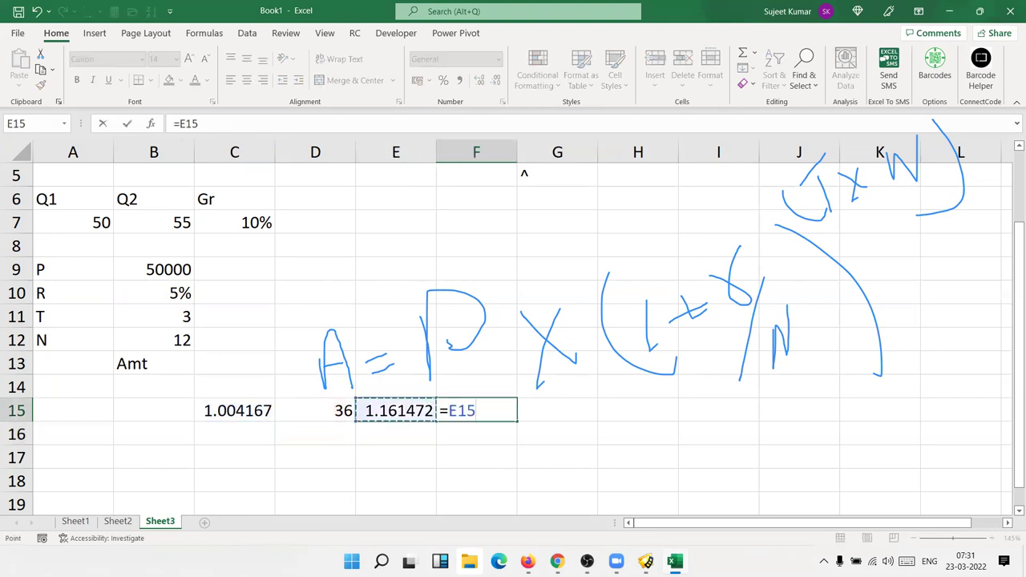
{"action": "key", "text": "Left"}
{"action": "key", "text": "Left"}
{"action": "key", "text": "Left"}
{"action": "key", "text": "Up"}
{"action": "key", "text": "Up"}
{"action": "key", "text": "Up"}
{"action": "key", "text": "Up"}
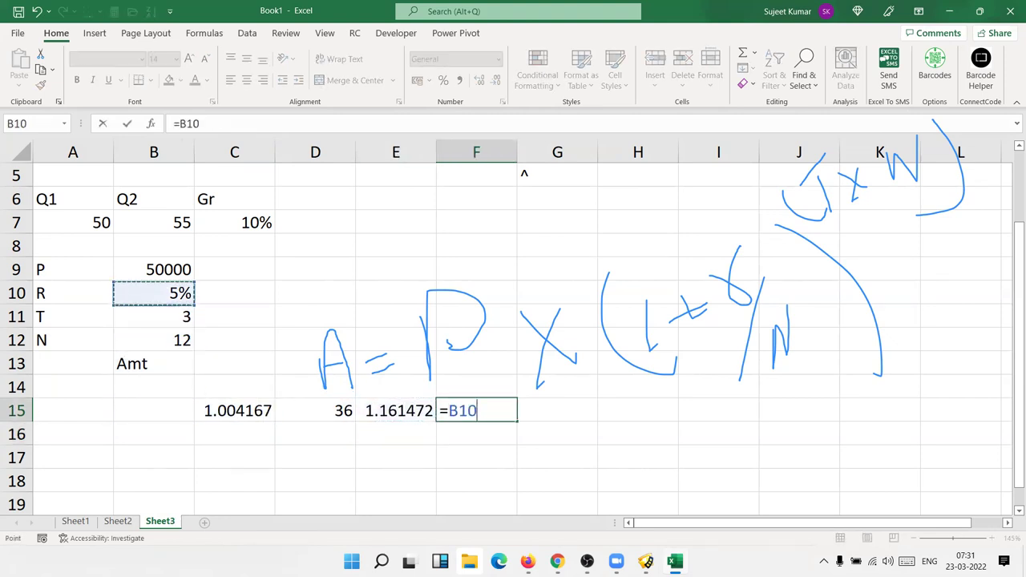
{"action": "key", "text": "Up"}
{"action": "type", "text": "*"}
{"action": "key", "text": "Left"}
{"action": "key", "text": "Return"}
{"action": "key", "text": "Up"}
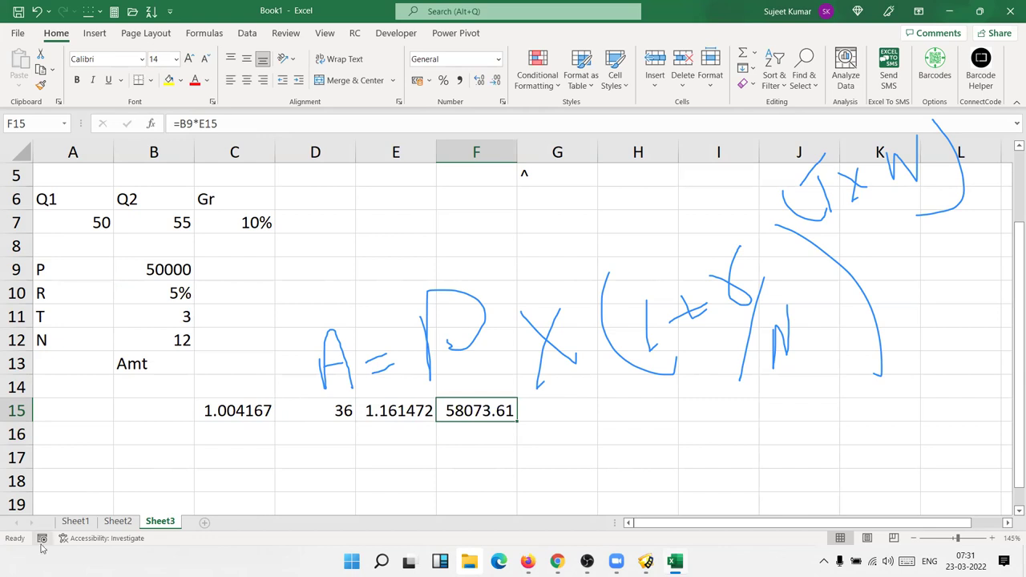
{"action": "left_click_drag", "start_coordinate": [242, 416], "coordinate": [486, 409]}
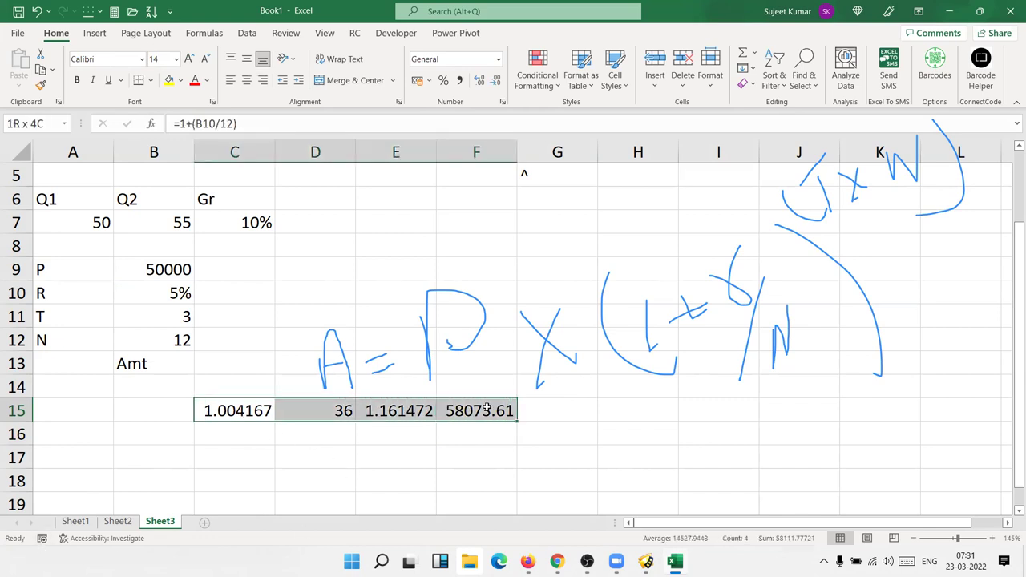
{"action": "left_click", "coordinate": [232, 363]}
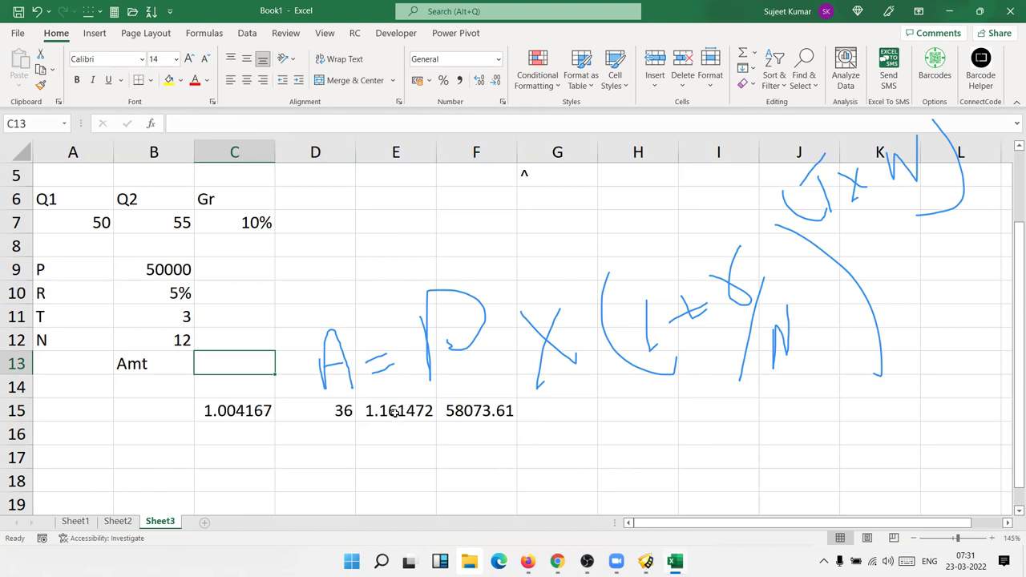
Copy the 1+(B10/12) expression from C15's formula, leaving C15 and E15 unchanged.
{"action": "double_click", "coordinate": [394, 411]}
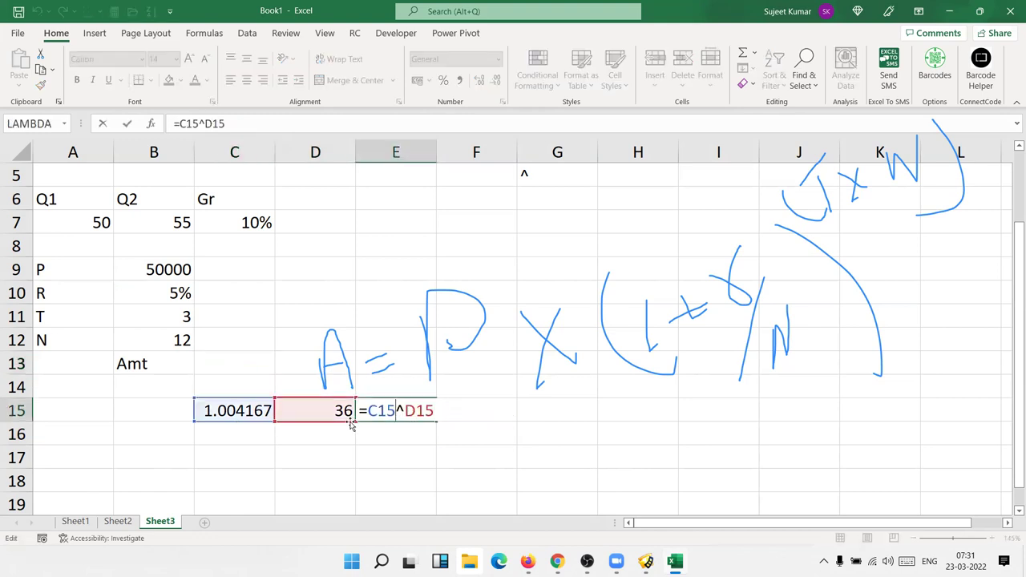
{"action": "double_click", "coordinate": [400, 411]}
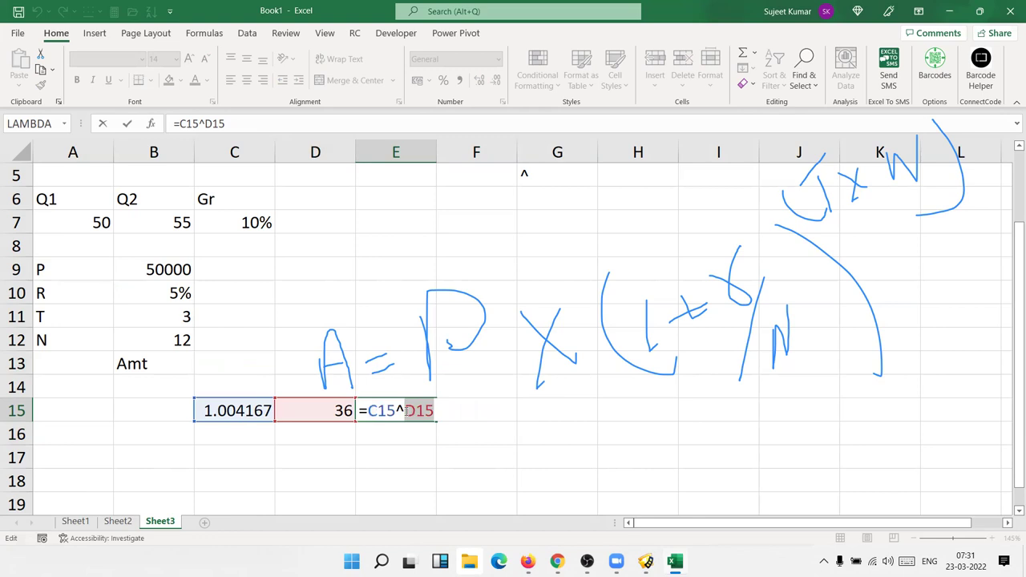
{"action": "key", "text": "Escape"}
{"action": "double_click", "coordinate": [234, 411]}
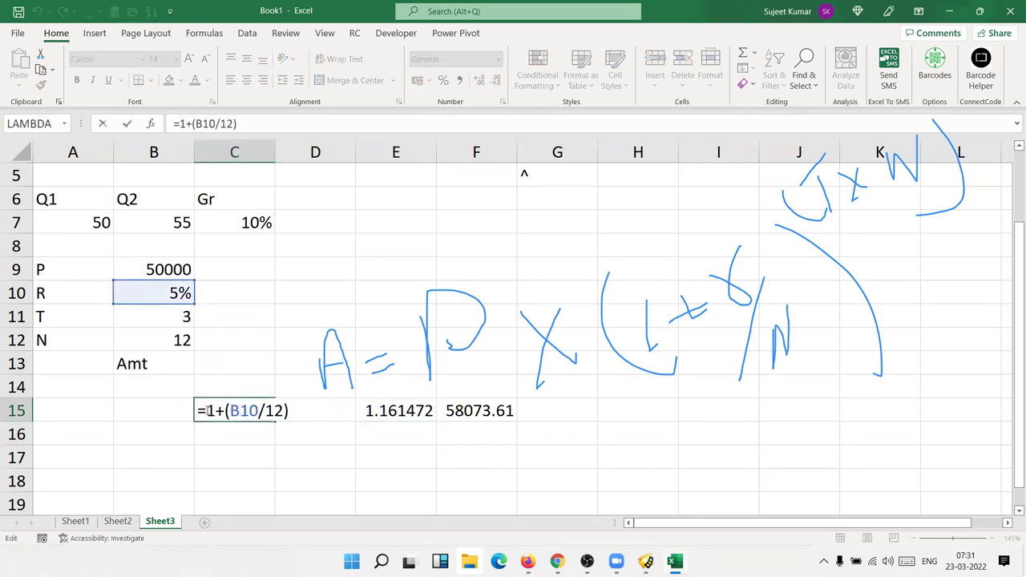
{"action": "left_click_drag", "start_coordinate": [207, 410], "coordinate": [292, 413]}
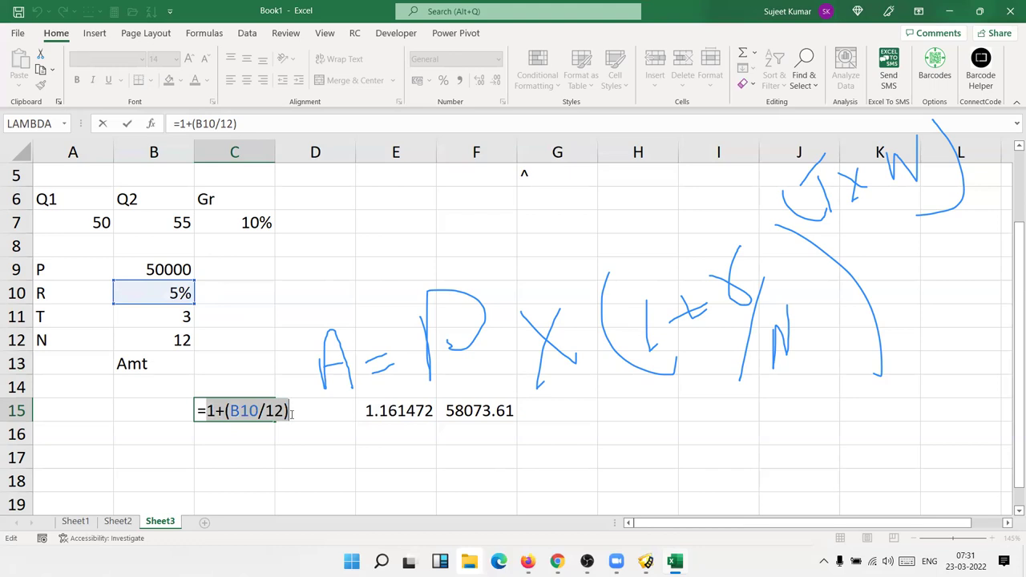
{"action": "key", "text": "ctrl+c"}
{"action": "key", "text": "Escape"}
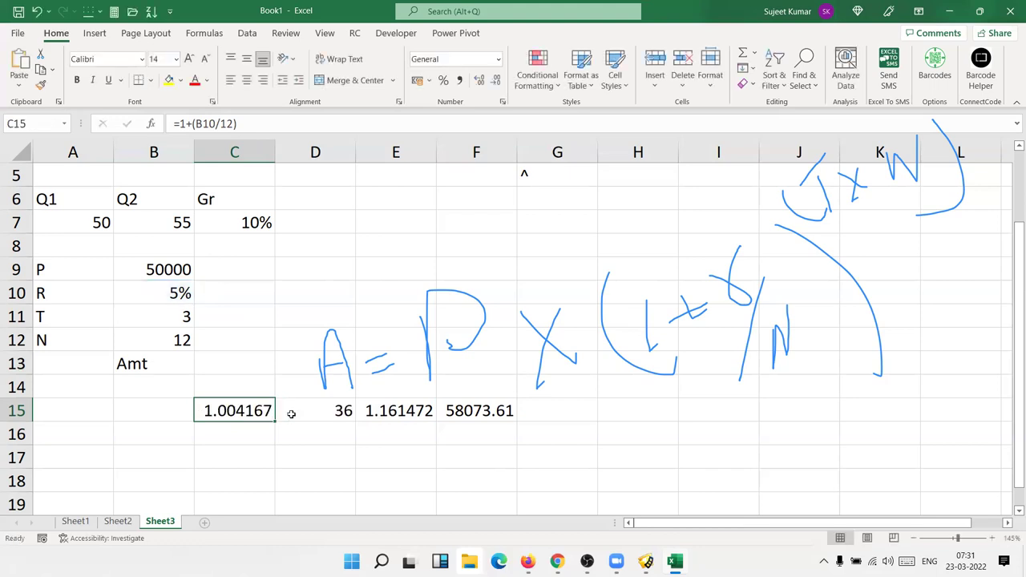
Replace the C15 reference in E15's formula with (1+(B10/12)).
{"action": "double_click", "coordinate": [386, 411]}
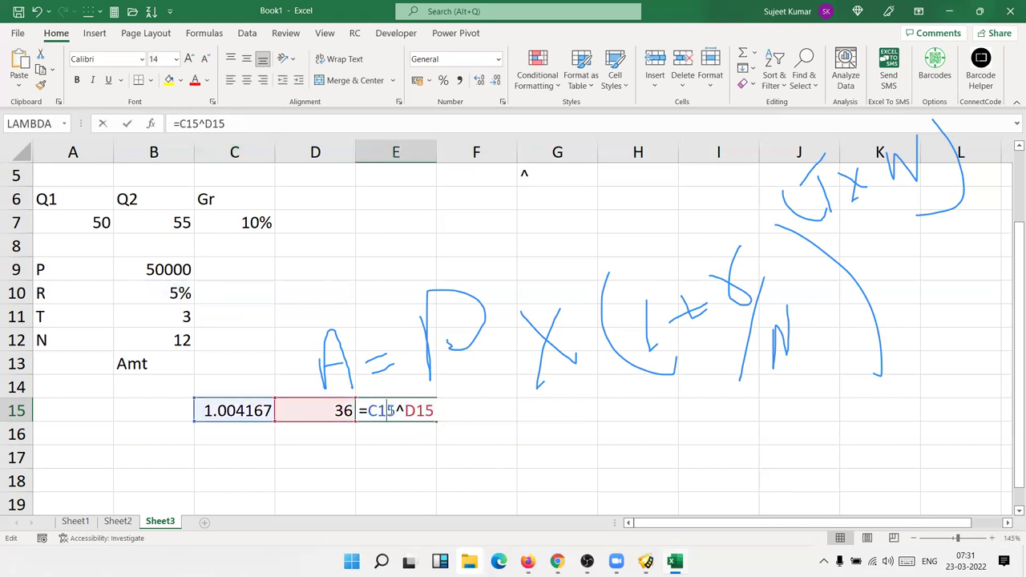
{"action": "double_click", "coordinate": [382, 409]}
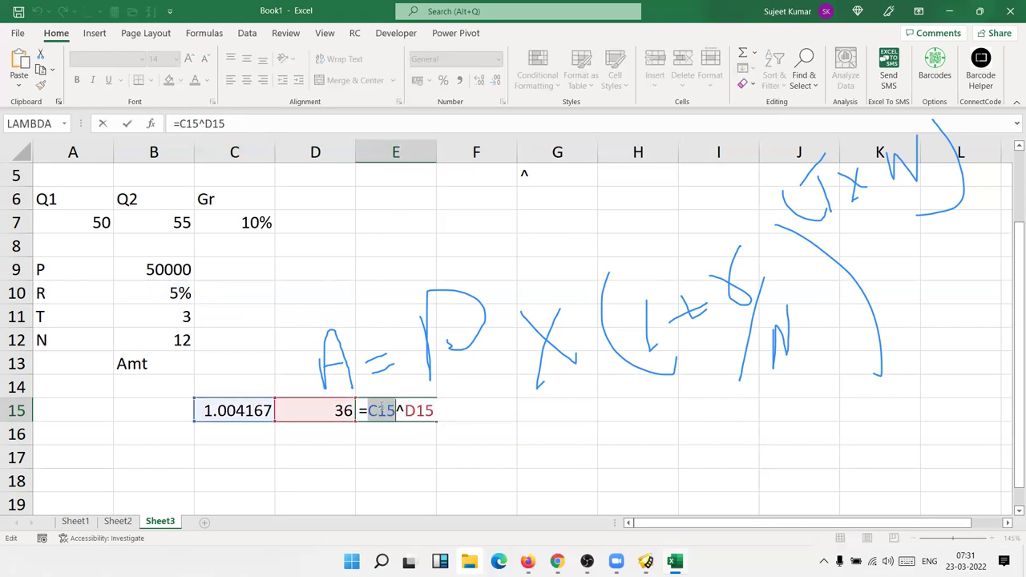
{"action": "type", "text": "()"}
{"action": "key", "text": "Left"}
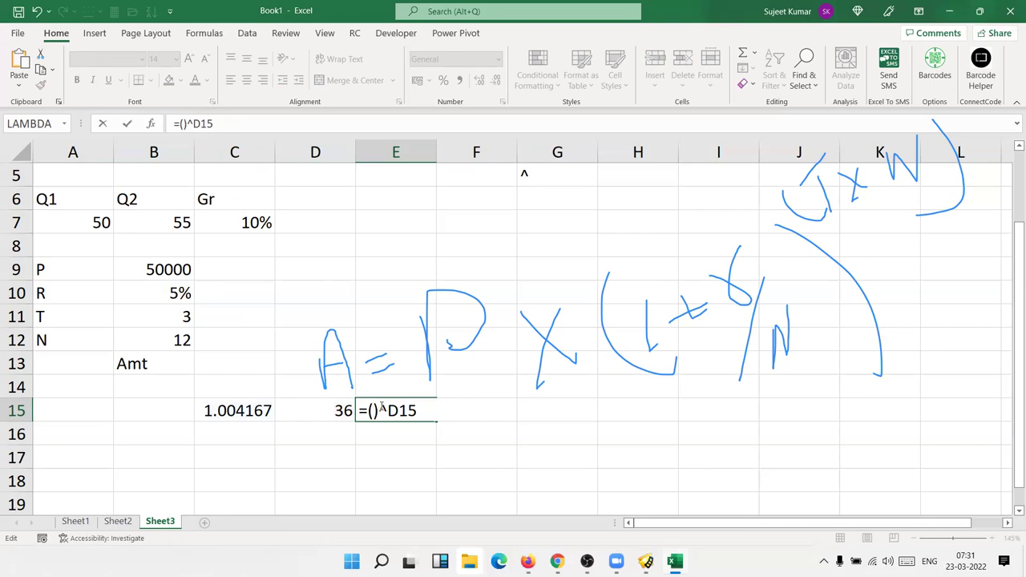
{"action": "type", "text": "1+(B10/12)"}
{"action": "key", "text": "Return"}
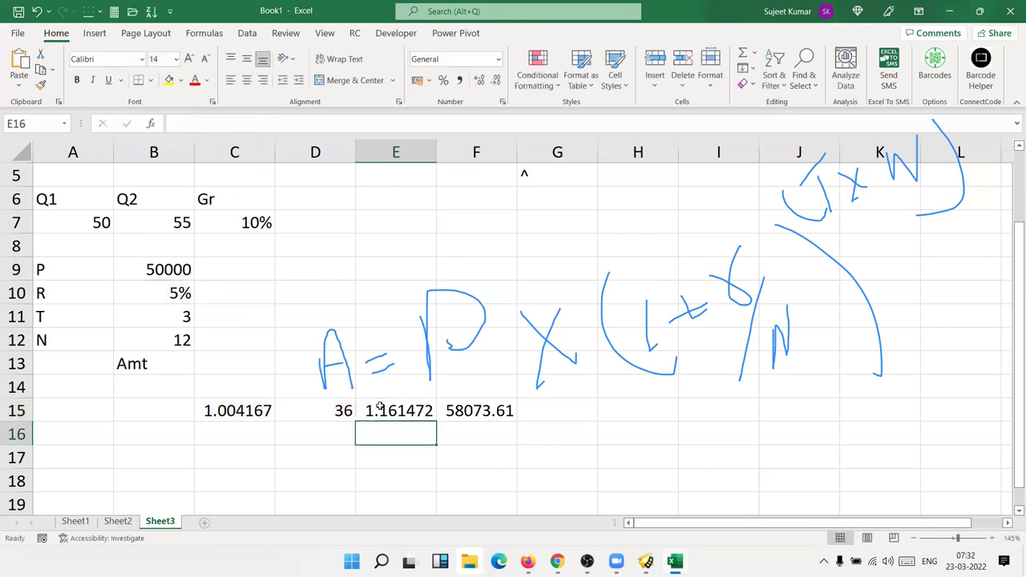
{"action": "key", "text": "Up"}
{"action": "key", "text": "Left"}
Replace the D15 reference in E15's formula with (B11*12).
{"action": "double_click", "coordinate": [322, 404]}
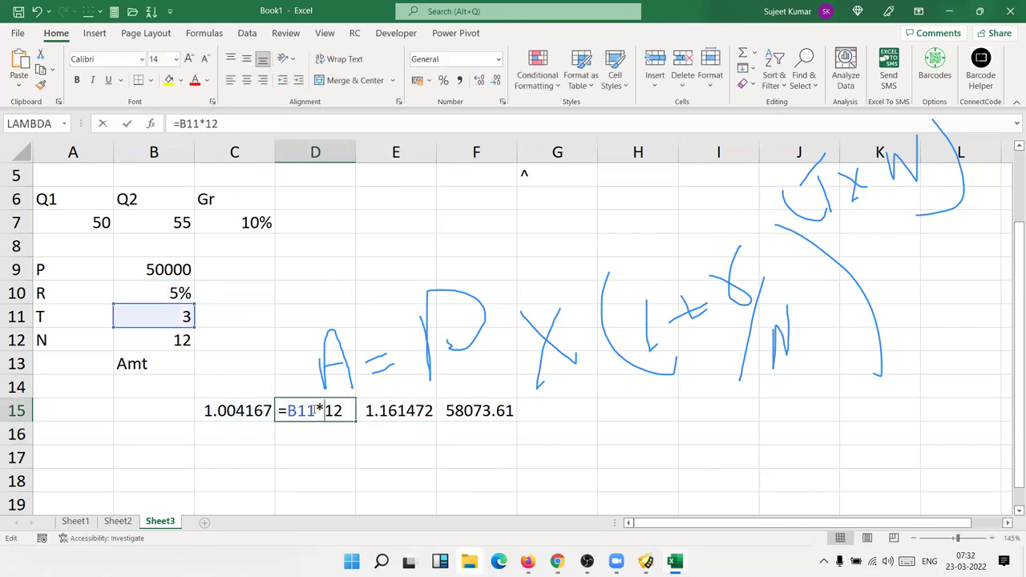
{"action": "double_click", "coordinate": [292, 410]}
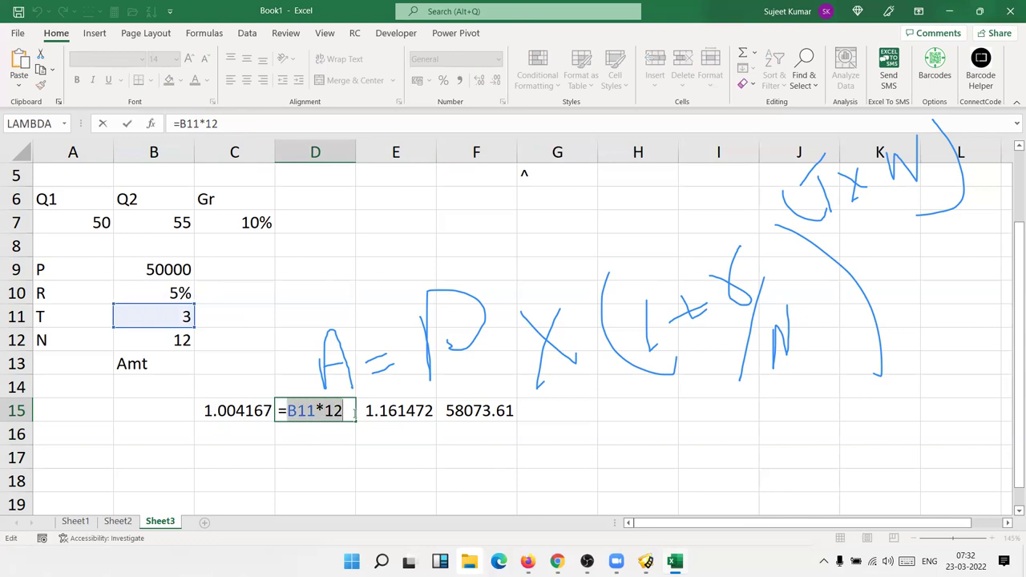
{"action": "key", "text": "Escape"}
{"action": "double_click", "coordinate": [378, 412]}
{"action": "double_click", "coordinate": [475, 411]}
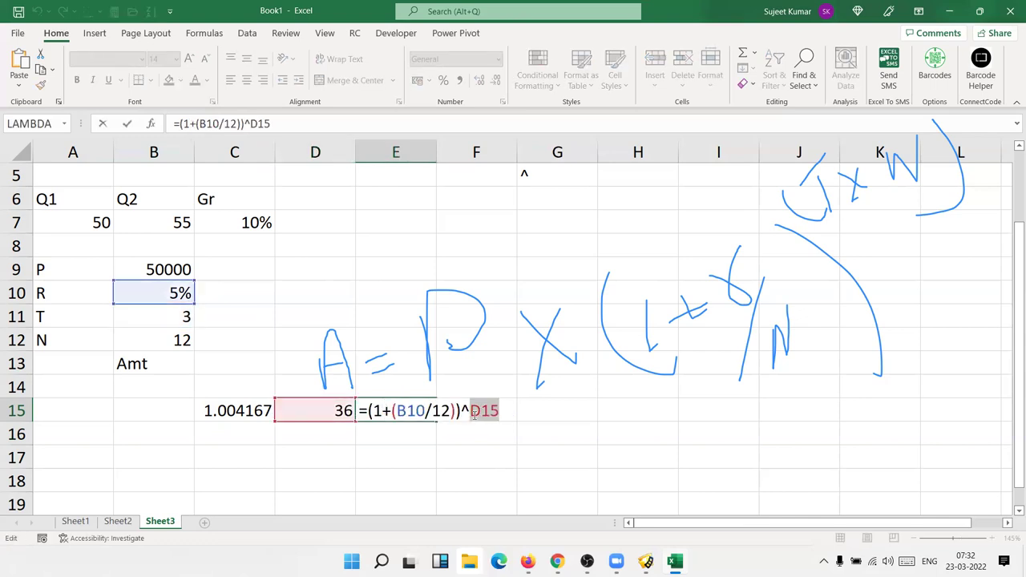
{"action": "type", "text": "("}
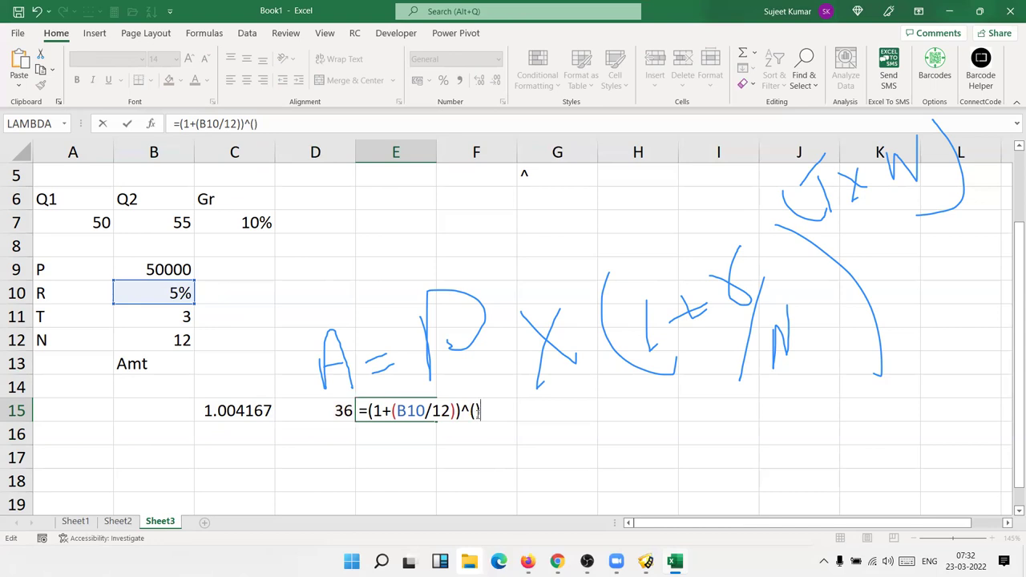
{"action": "type", "text": "B11*12)"}
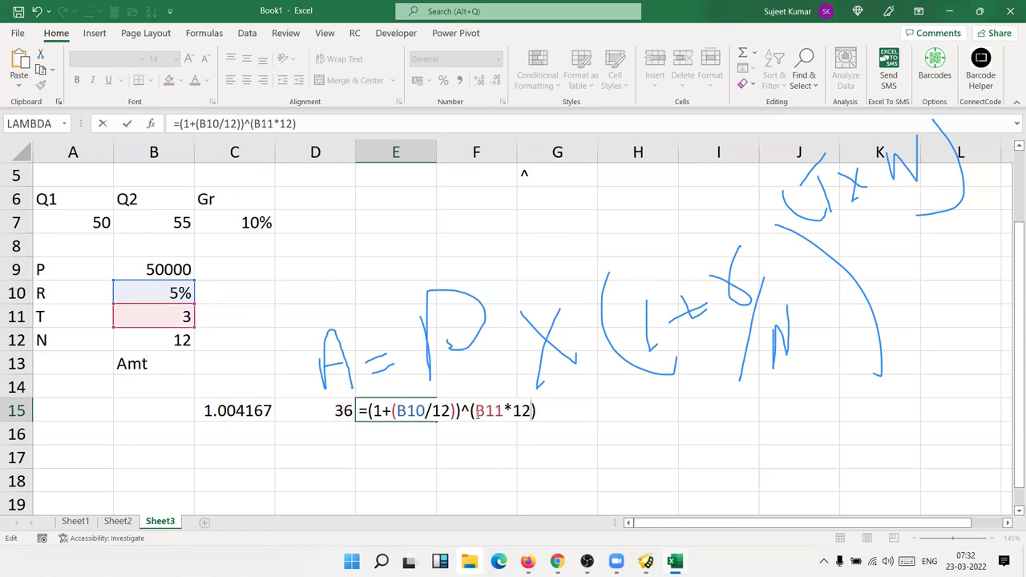
{"action": "key", "text": "Return"}
Clear the helper values in C15 and D15.
{"action": "key", "text": "Up"}
{"action": "key", "text": "Left"}
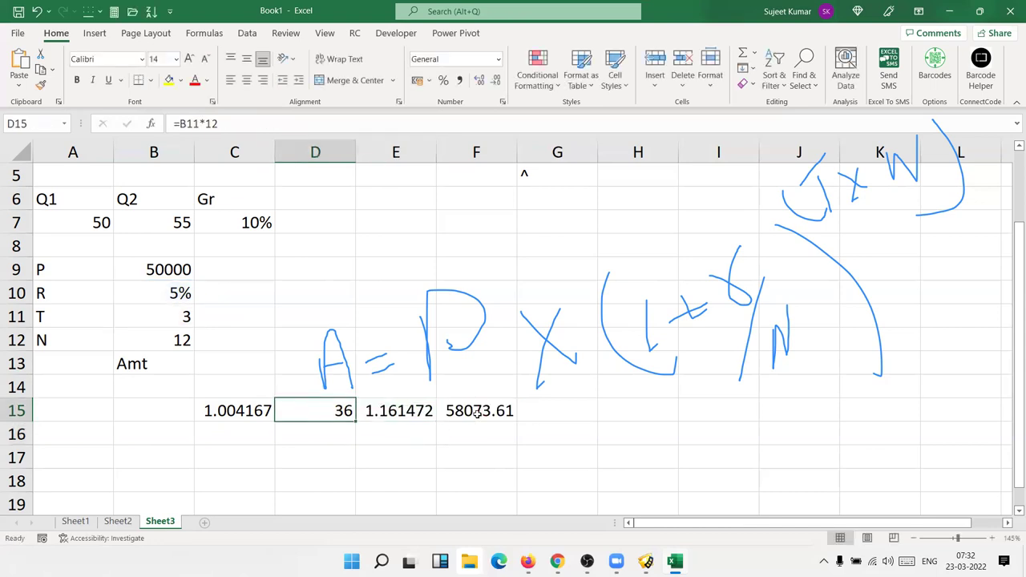
{"action": "key", "text": "Left"}
{"action": "key", "text": "Delete"}
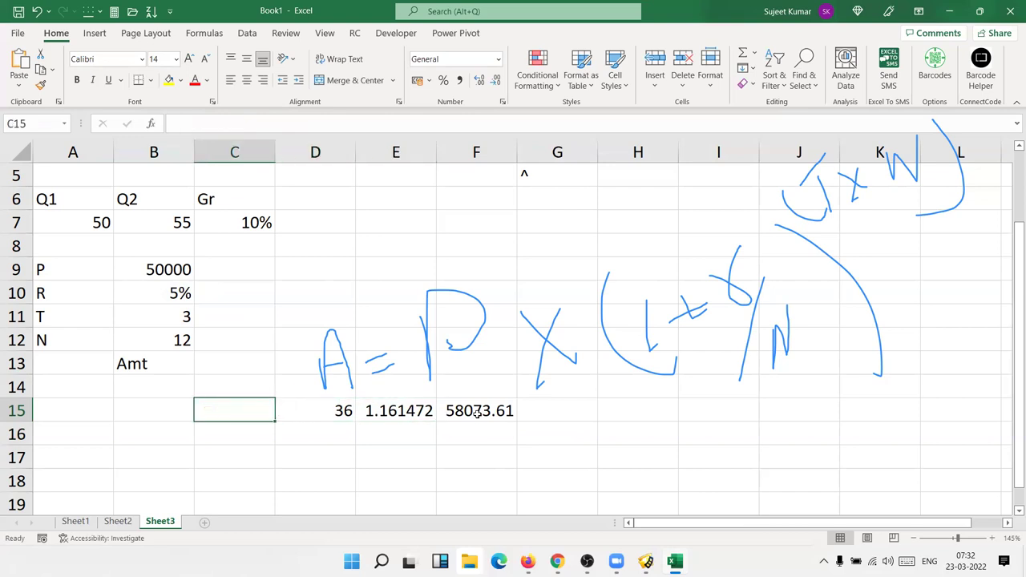
{"action": "key", "text": "Right"}
{"action": "key", "text": "Delete"}
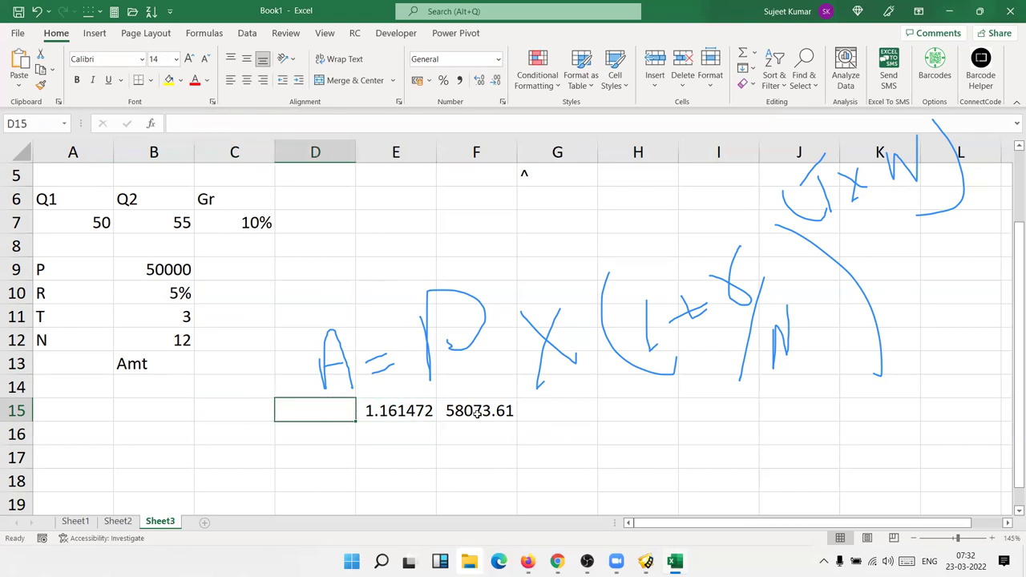
{"action": "key", "text": "Right"}
Make F15 a single formula =B9*((1+(B10/12))^(B11*12)) returning 58073.61.
{"action": "left_click", "coordinate": [490, 409]}
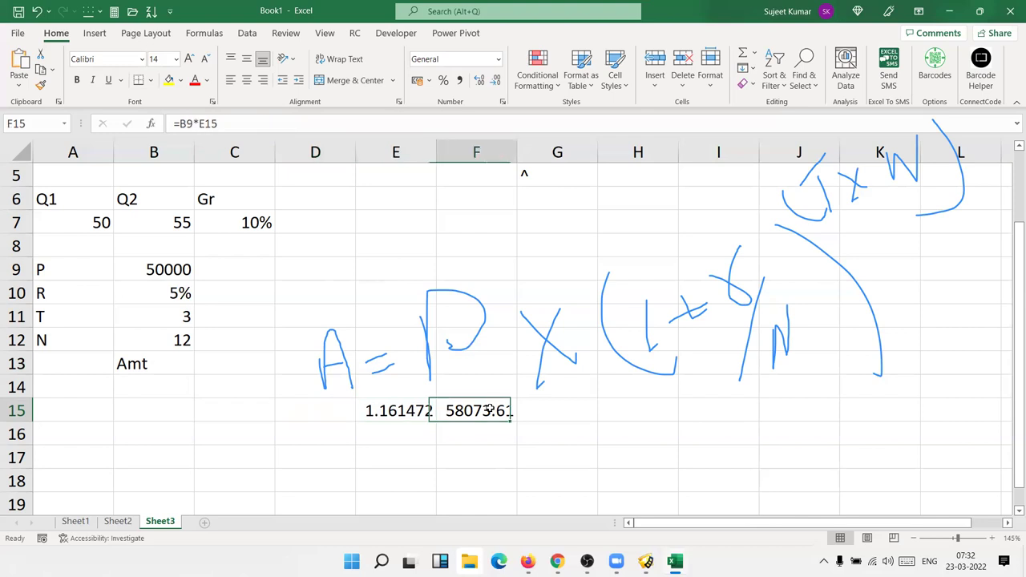
{"action": "key", "text": "F2"}
{"action": "key", "text": "Escape"}
{"action": "double_click", "coordinate": [391, 412]}
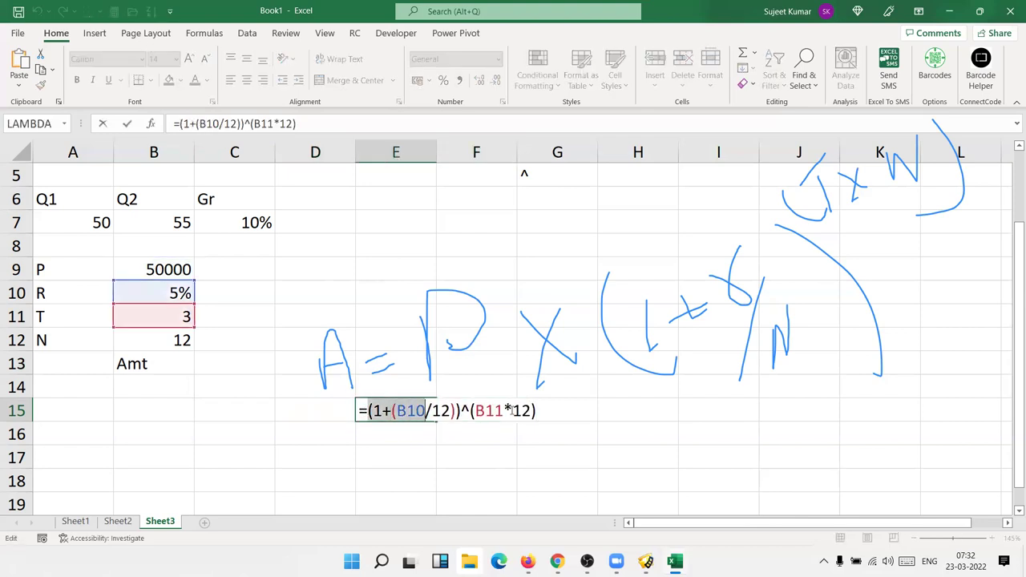
{"action": "key", "text": "Escape"}
{"action": "left_click", "coordinate": [483, 417]}
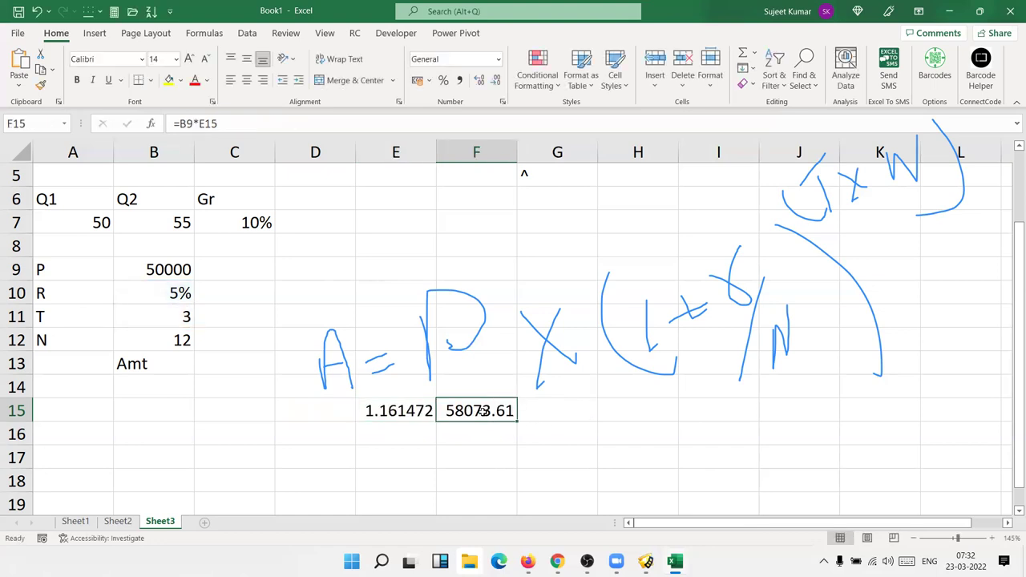
{"action": "key", "text": "F2"}
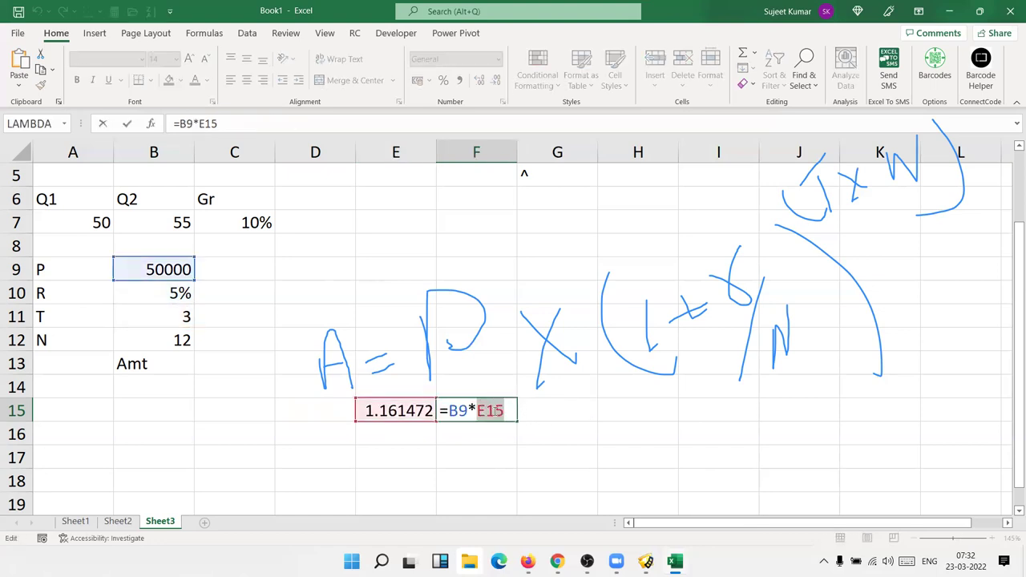
{"action": "type", "text": "("}
{"action": "key", "text": "ctrl+v"}
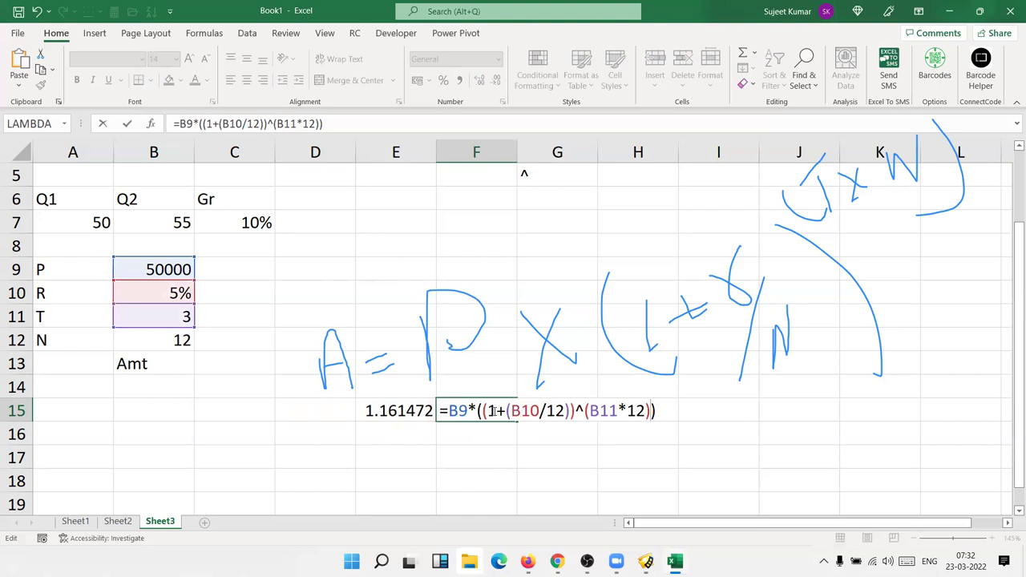
{"action": "key", "text": "Return"}
Clear the helper growth factor in E15.
{"action": "key", "text": "Up"}
{"action": "key", "text": "Left"}
{"action": "key", "text": "Delete"}
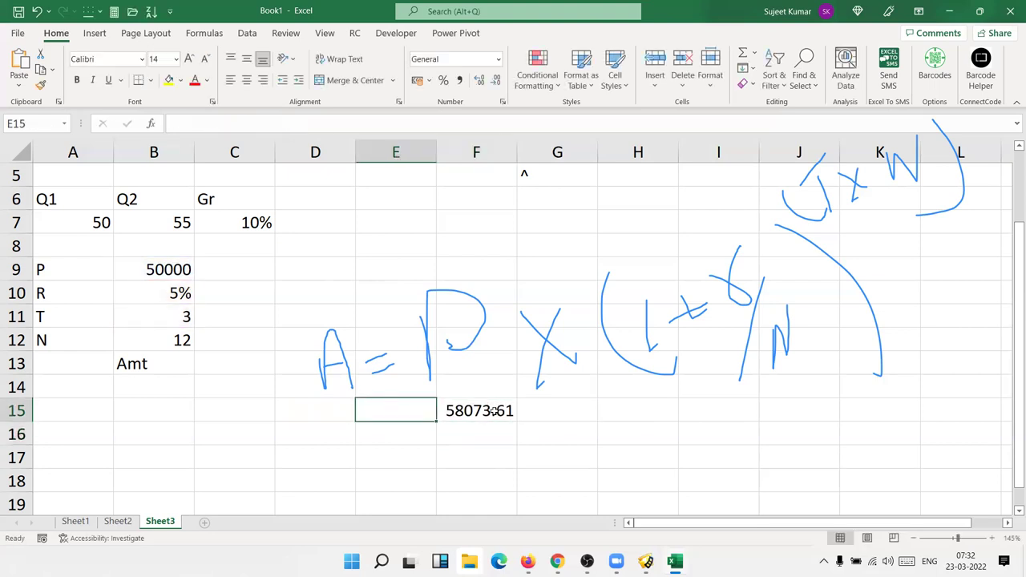
{"action": "key", "text": "Right"}
Move the amount formula from F15 into C13 beside Amt.
{"action": "key", "text": "ctrl+c"}
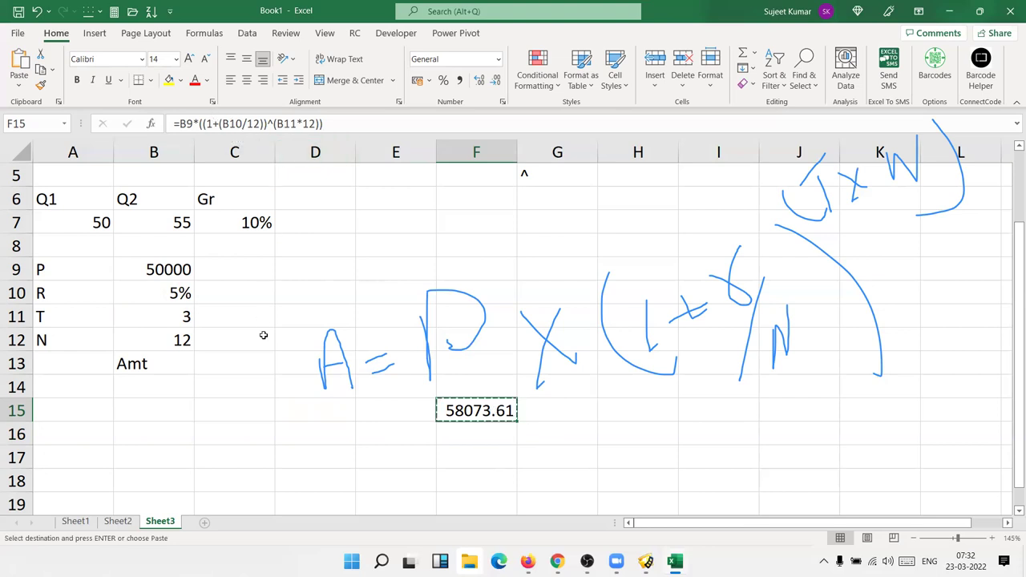
{"action": "left_click", "coordinate": [226, 364]}
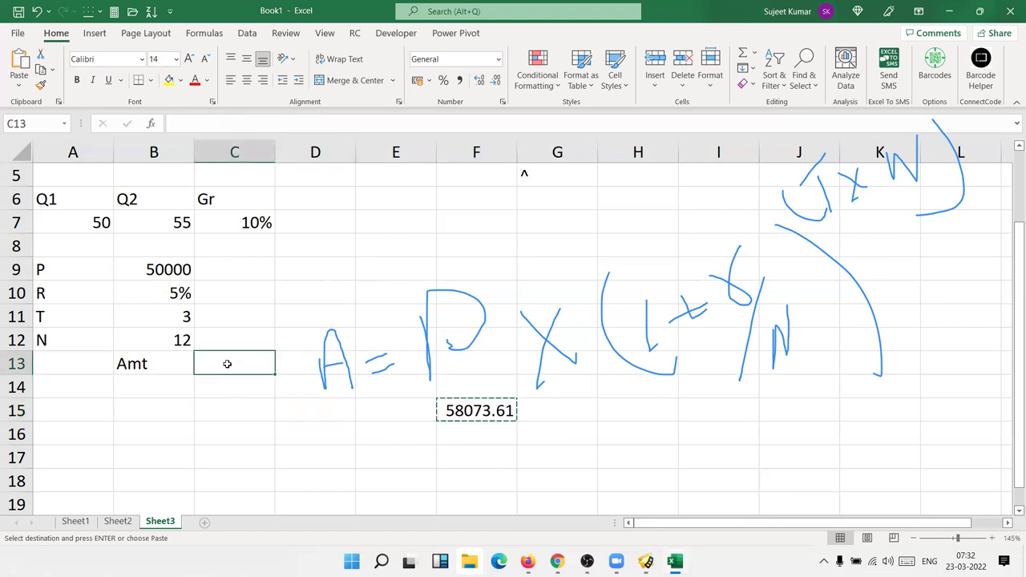
{"action": "key", "text": "Return"}
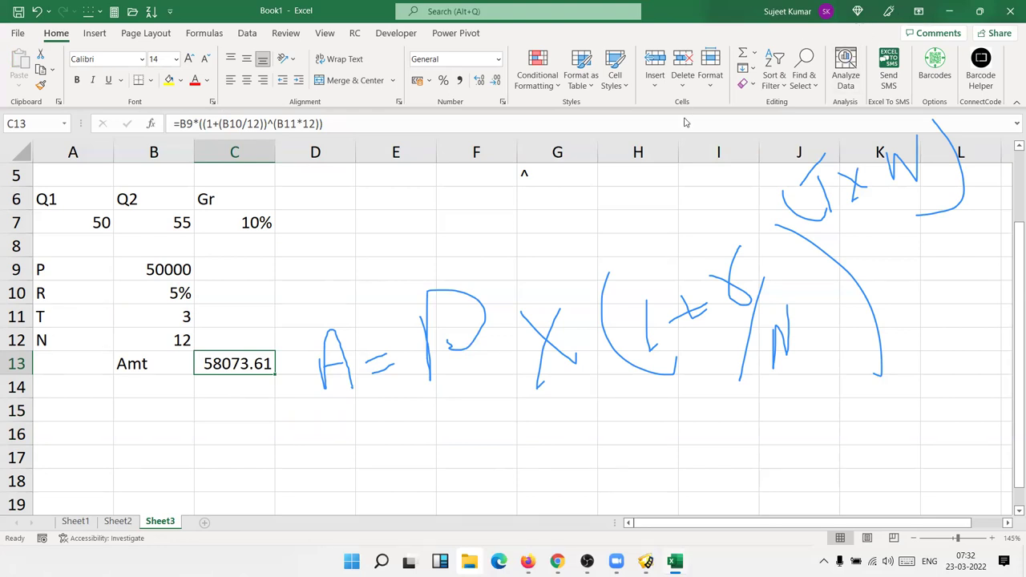
Erase the handwritten ink annotations and check C13 shows 58073.61.
{"action": "key", "text": "Escape"}
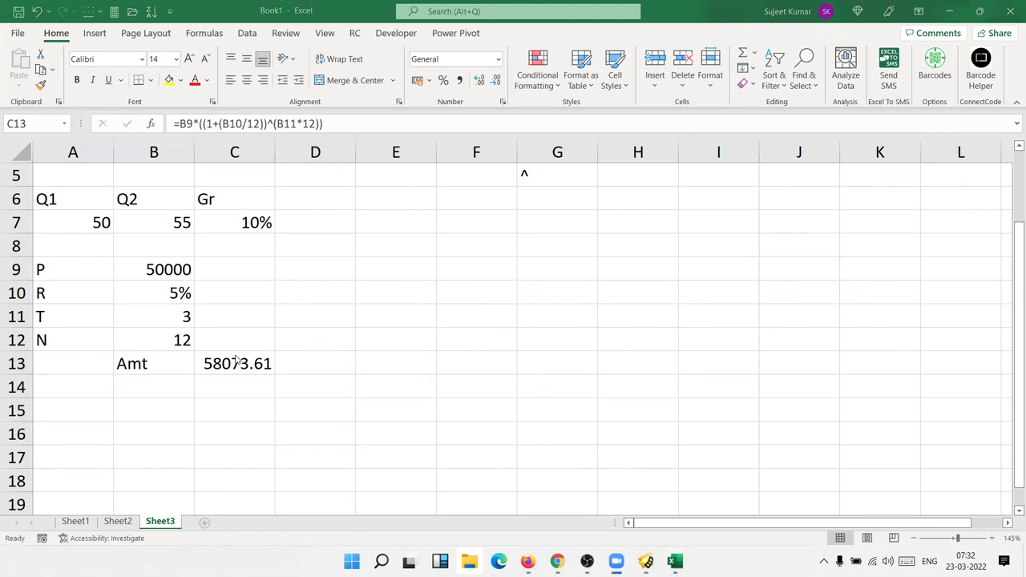
{"action": "left_click", "coordinate": [237, 361]}
{"action": "left_click", "coordinate": [342, 310]}
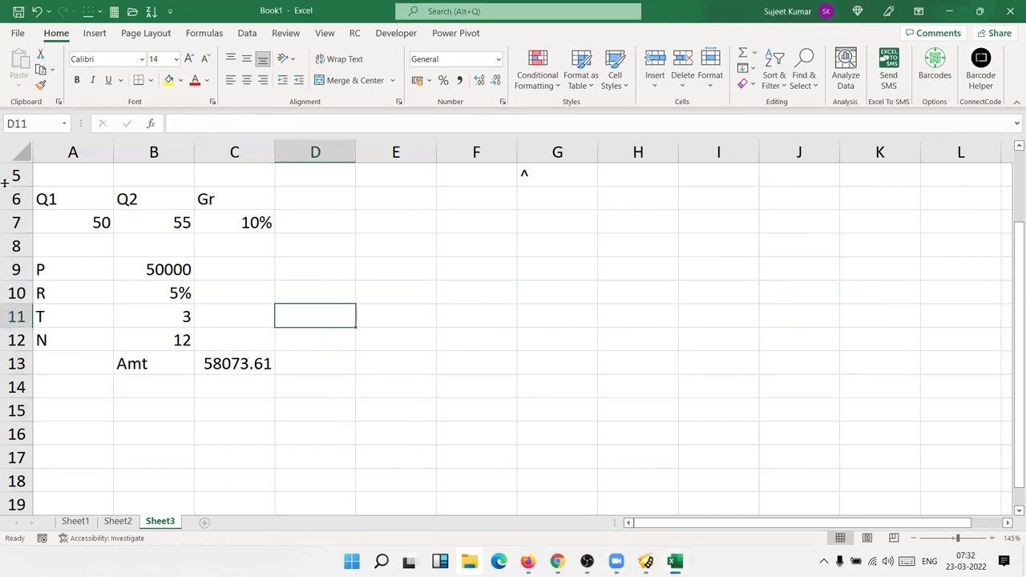
Open the File backstage and show the Pinned workbooks list.
{"action": "left_click", "coordinate": [18, 33]}
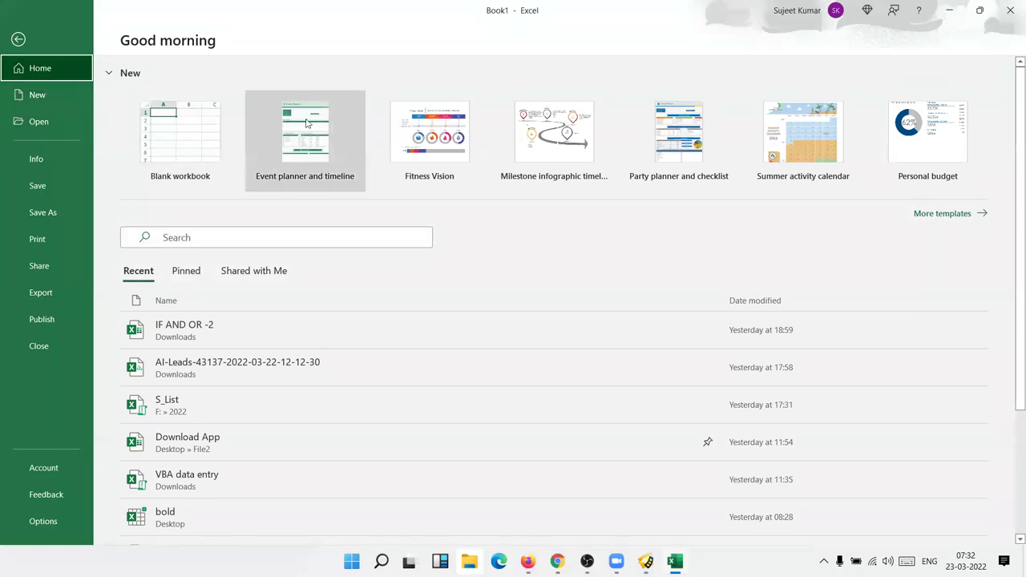
{"action": "scroll", "coordinate": [229, 366], "scroll_direction": "down", "scroll_amount": 3}
{"action": "scroll", "coordinate": [229, 353], "scroll_direction": "up", "scroll_amount": 3}
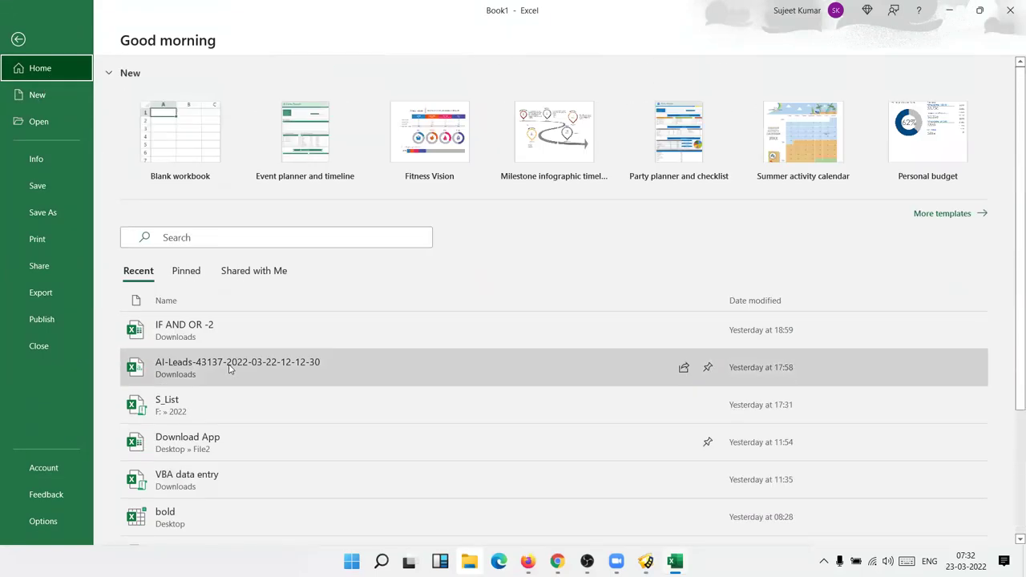
{"action": "mouse_move", "coordinate": [448, 330]}
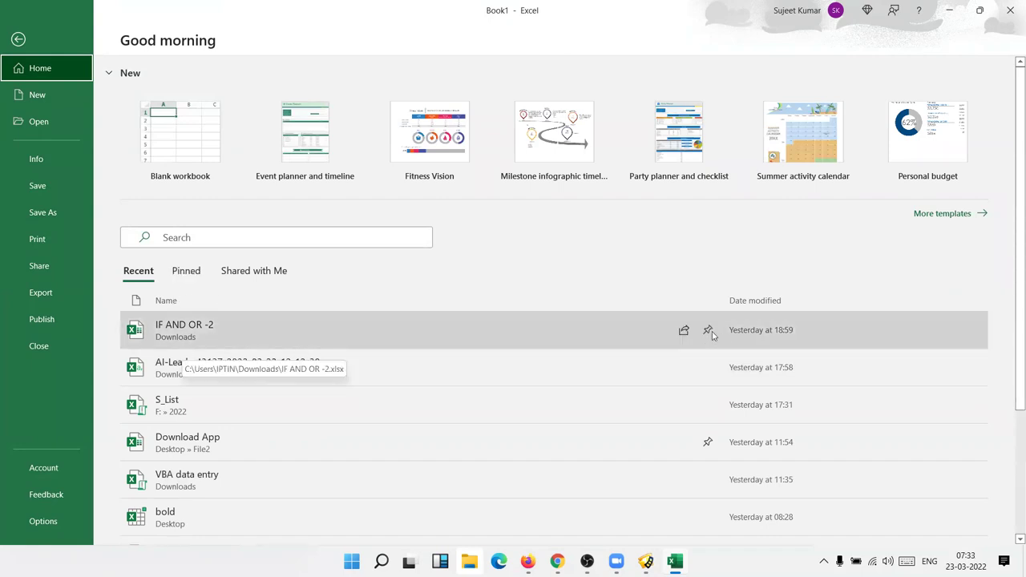
{"action": "left_click", "coordinate": [202, 276]}
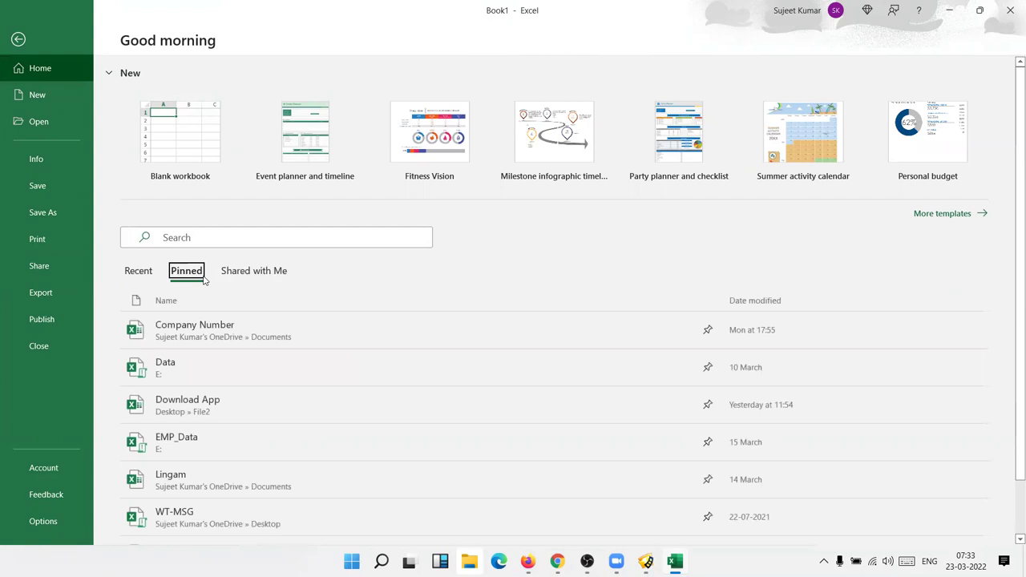
Browse the New workbook templates and start an online template search.
{"action": "left_click", "coordinate": [32, 96]}
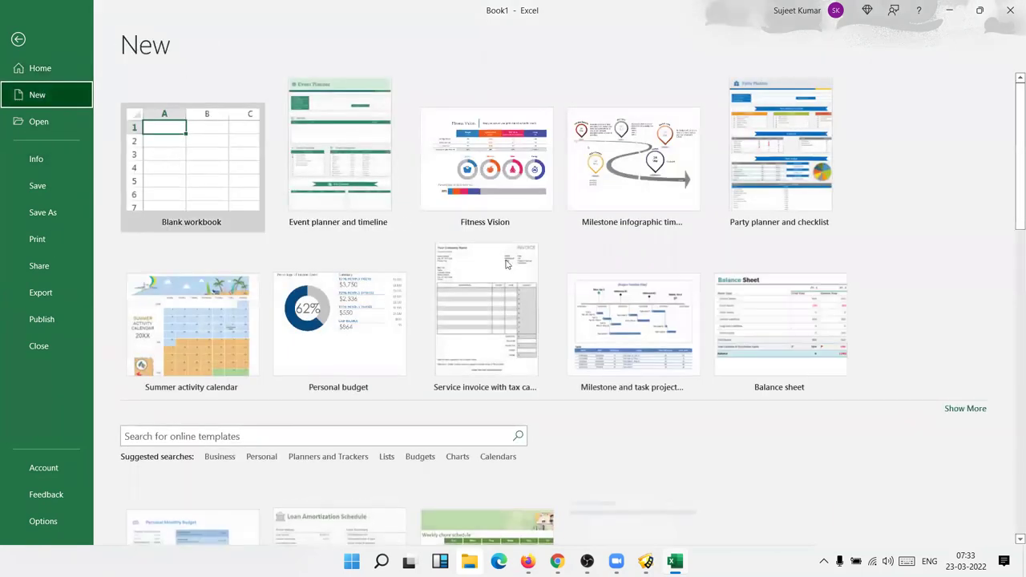
{"action": "scroll", "coordinate": [665, 371], "scroll_direction": "down", "scroll_amount": 2}
{"action": "scroll", "coordinate": [665, 371], "scroll_direction": "down", "scroll_amount": 4}
{"action": "scroll", "coordinate": [665, 371], "scroll_direction": "down", "scroll_amount": 3}
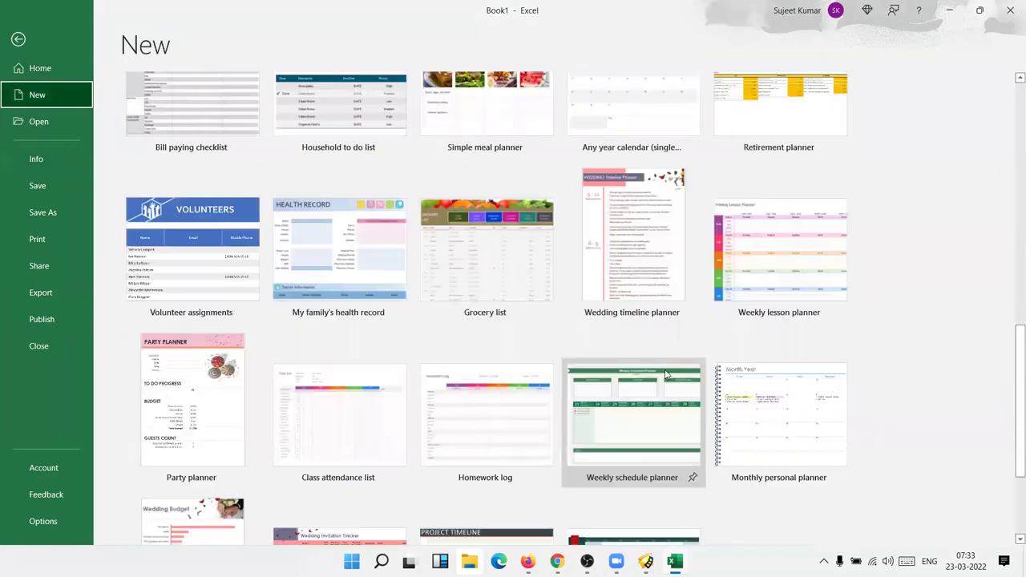
{"action": "scroll", "coordinate": [666, 371], "scroll_direction": "down", "scroll_amount": 2}
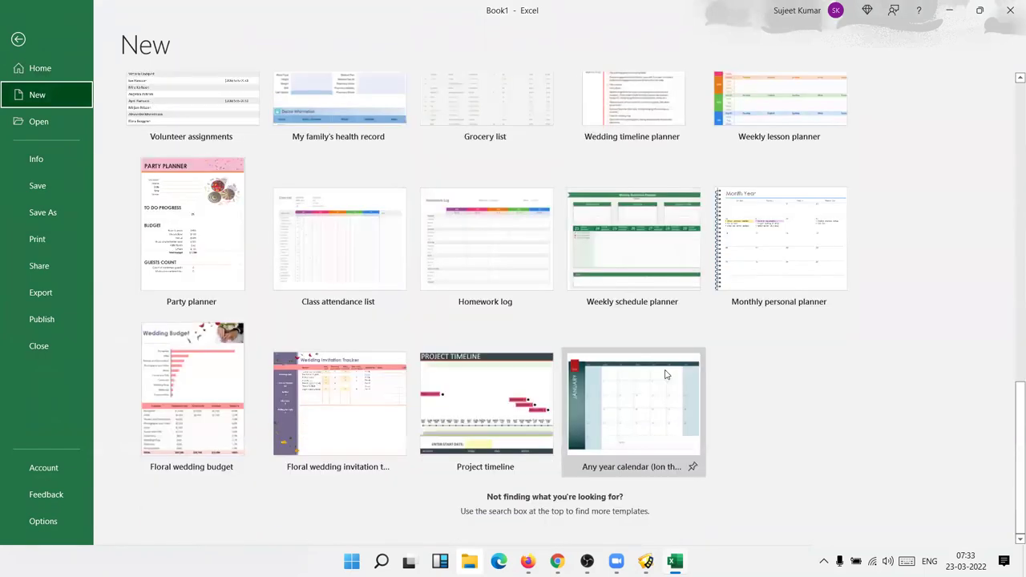
{"action": "scroll", "coordinate": [665, 373], "scroll_direction": "up", "scroll_amount": 5}
{"action": "scroll", "coordinate": [665, 374], "scroll_direction": "up", "scroll_amount": 2}
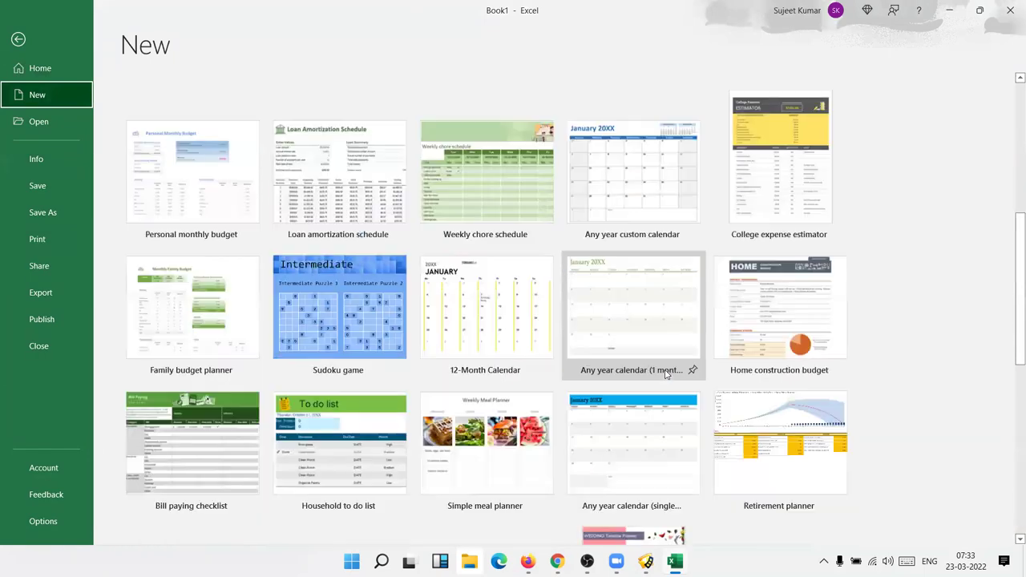
{"action": "scroll", "coordinate": [665, 374], "scroll_direction": "up", "scroll_amount": 2}
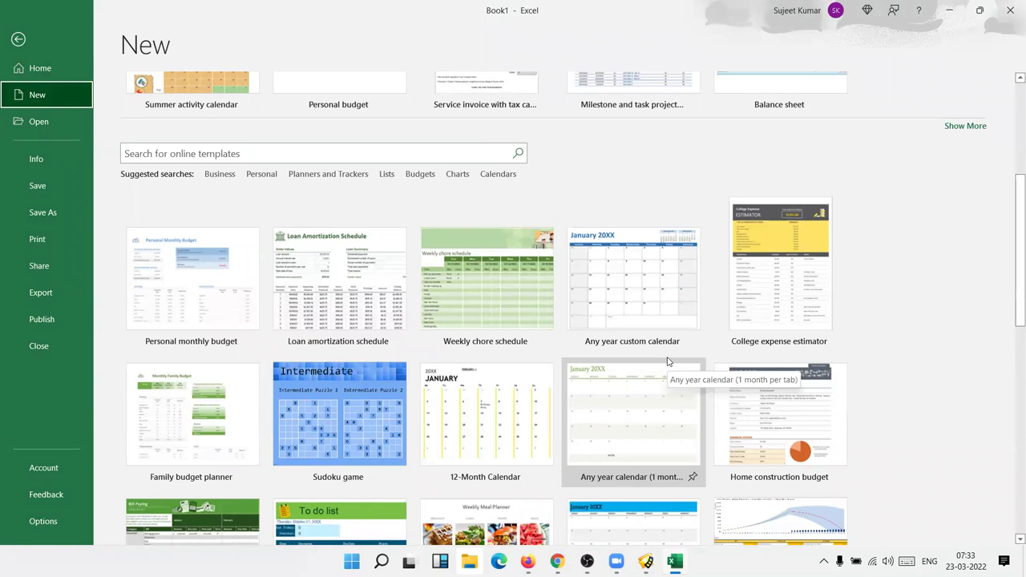
{"action": "left_click", "coordinate": [211, 156]}
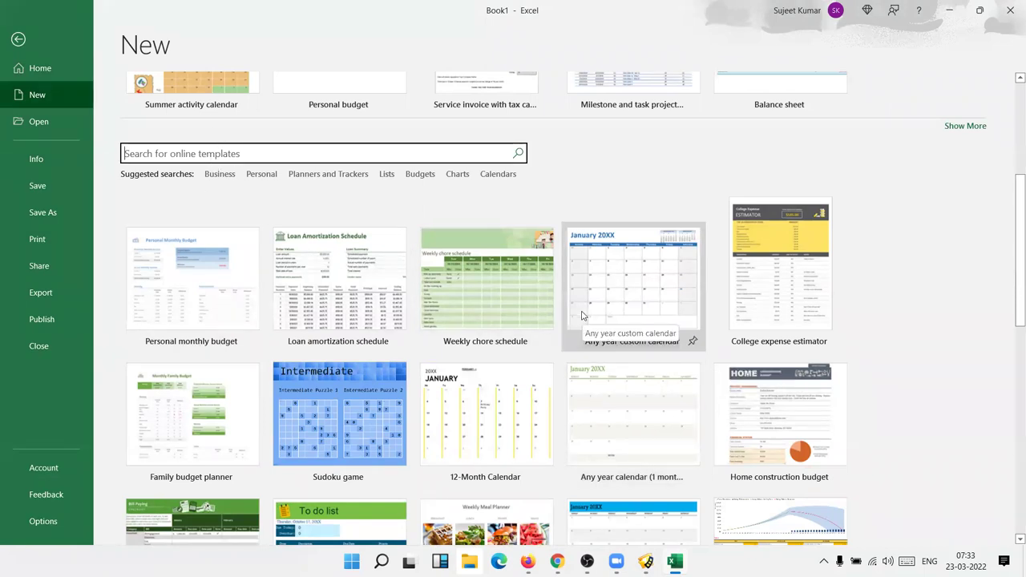
Look at the Open and Info pages, then reach the Save As locations page.
{"action": "left_click", "coordinate": [48, 125]}
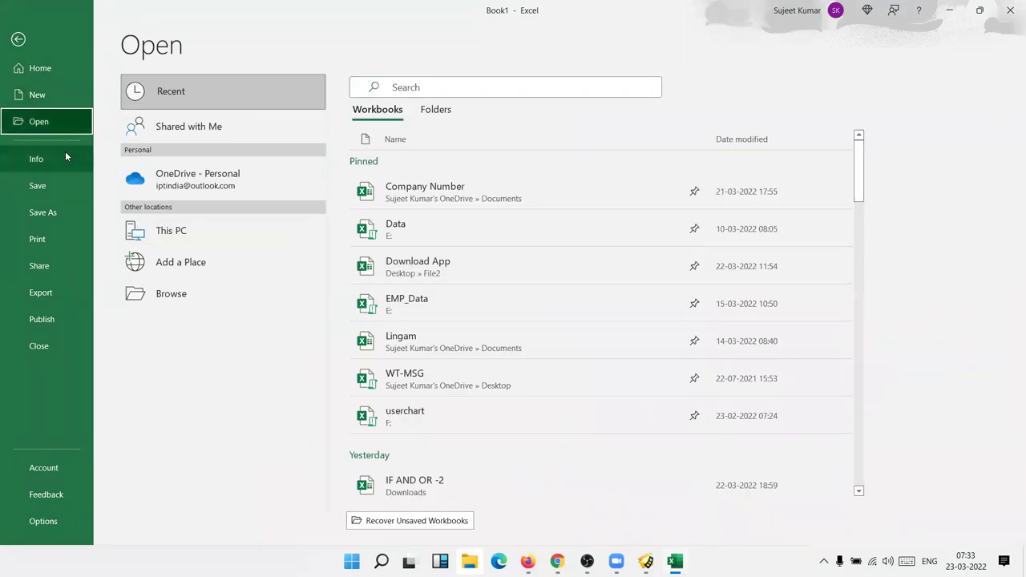
{"action": "left_click", "coordinate": [65, 154]}
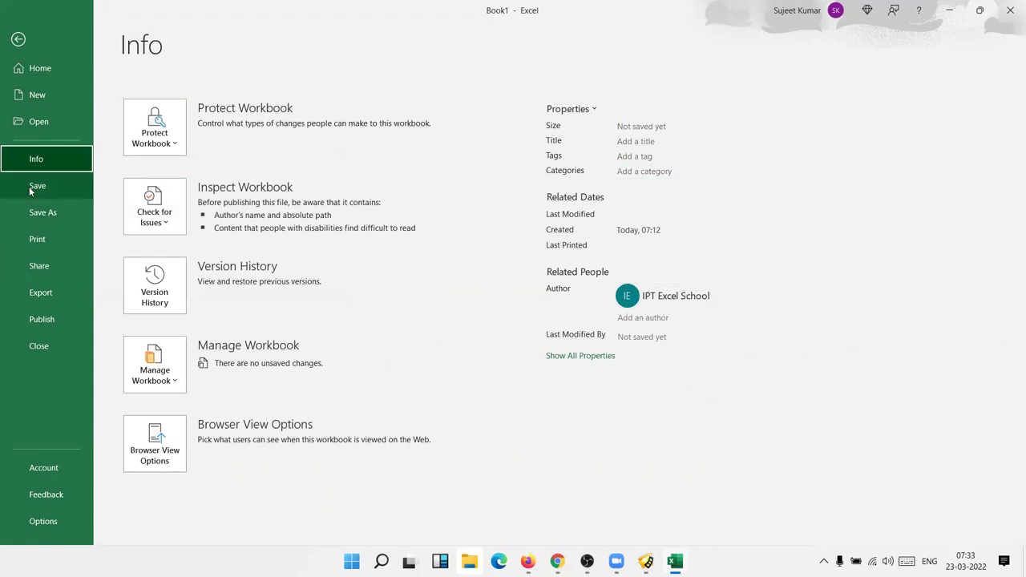
{"action": "left_click", "coordinate": [26, 223]}
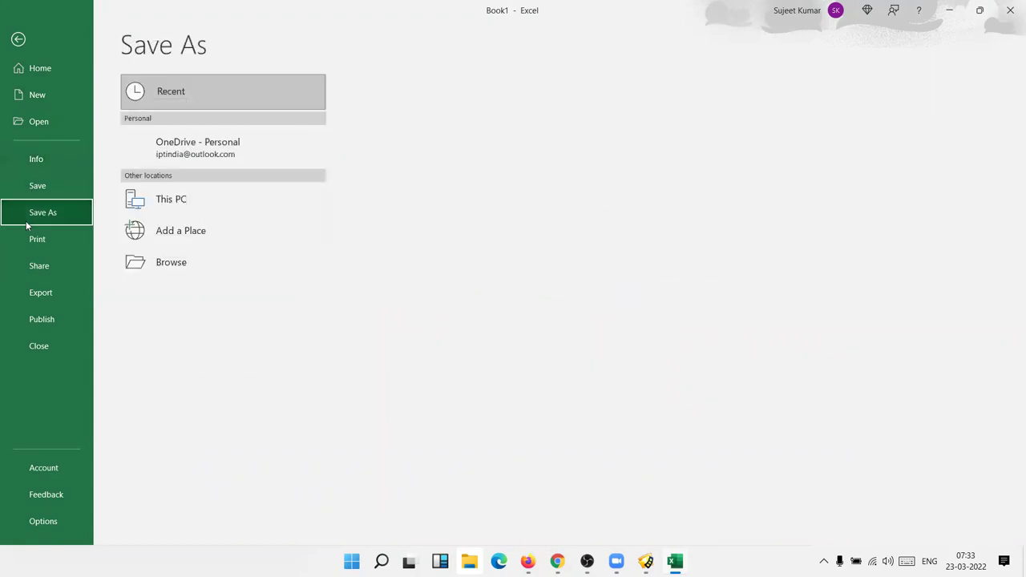
Open the Browse save dialog, view the file type list, and cancel without saving.
{"action": "left_click", "coordinate": [189, 267]}
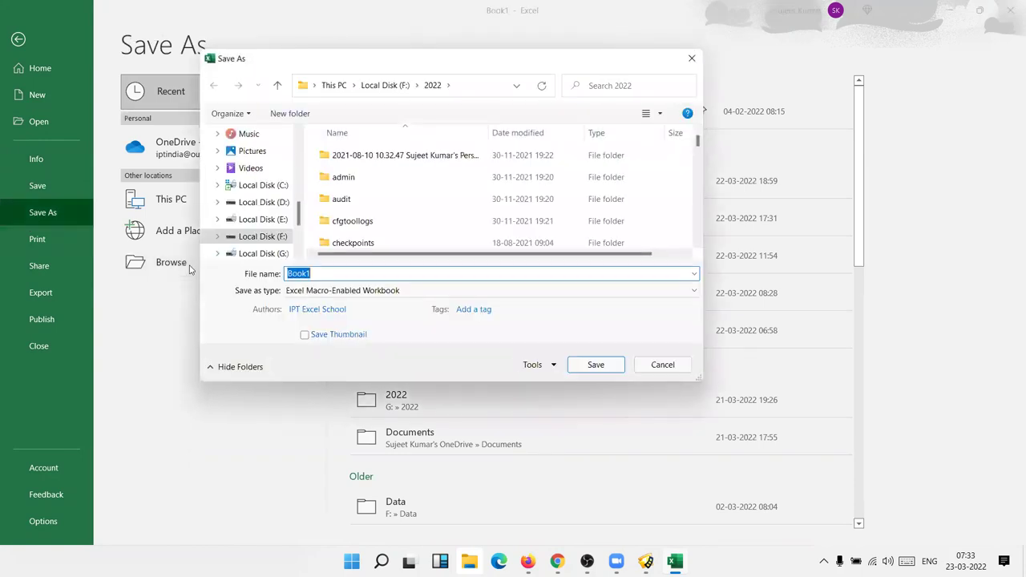
{"action": "left_click", "coordinate": [329, 290]}
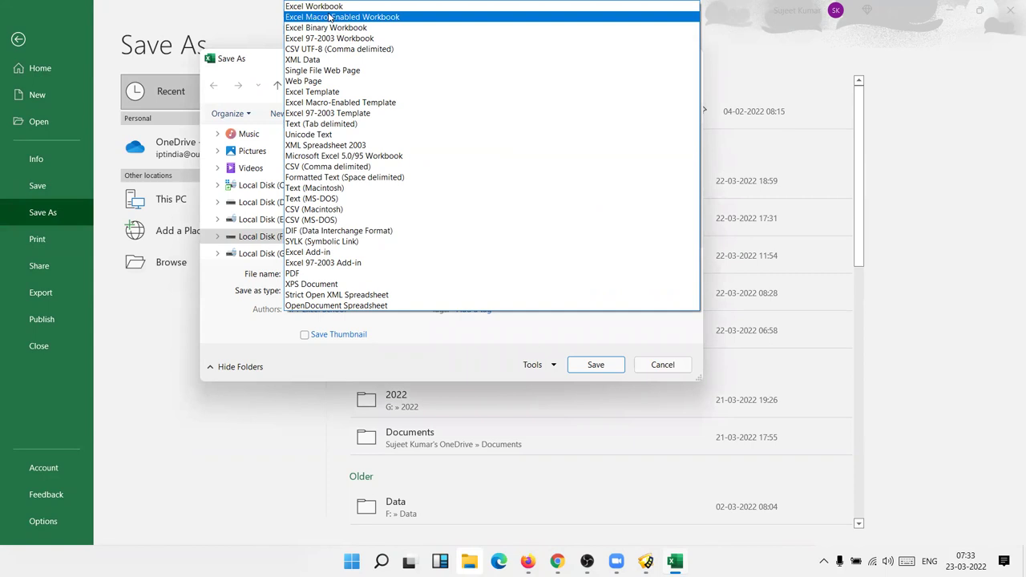
{"action": "left_click", "coordinate": [328, 16]}
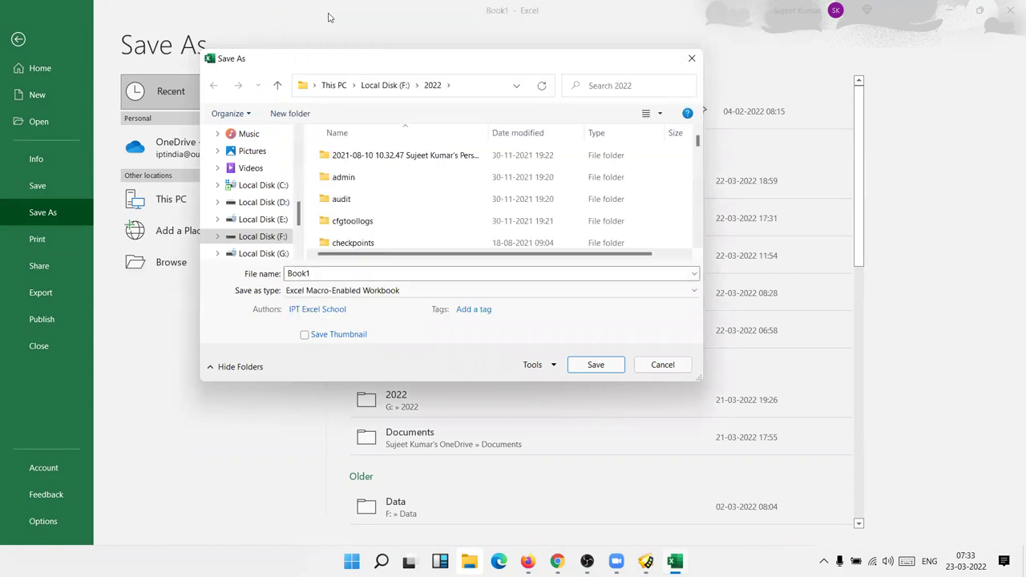
{"action": "key", "text": "Escape"}
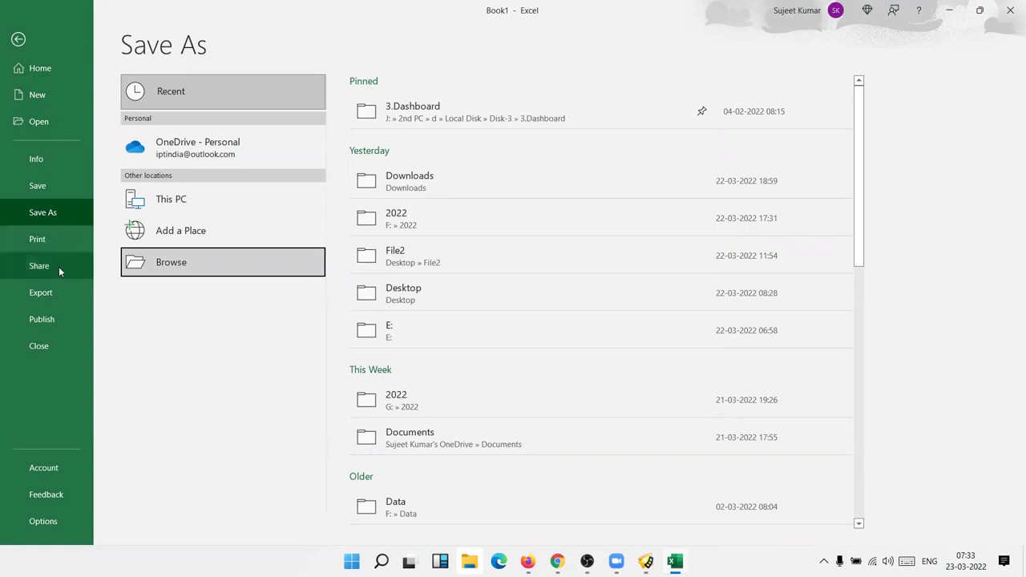
View the Publish, Account, update options and Feedback pages, then open Excel Options.
{"action": "left_click", "coordinate": [49, 322]}
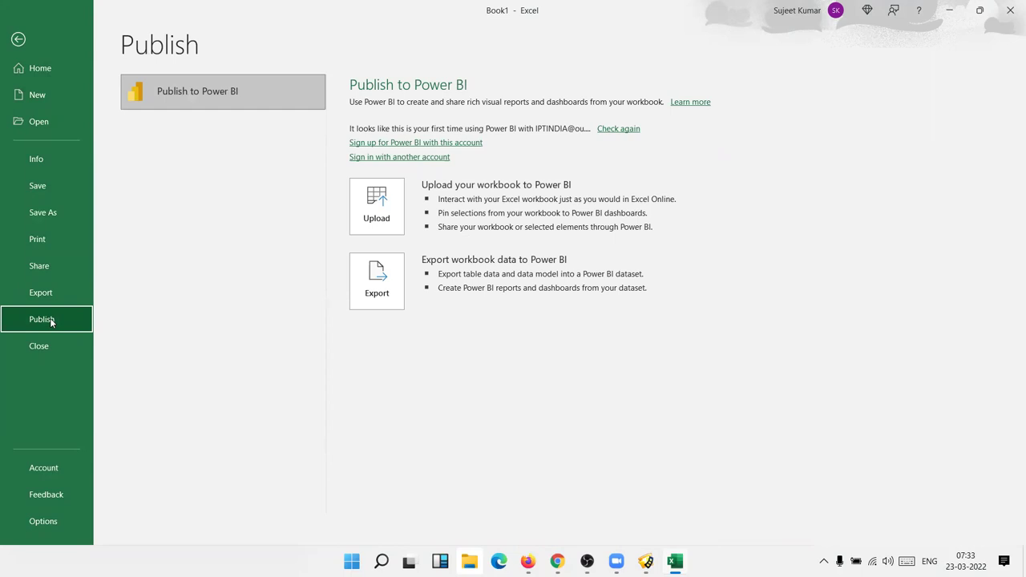
{"action": "left_click", "coordinate": [34, 478]}
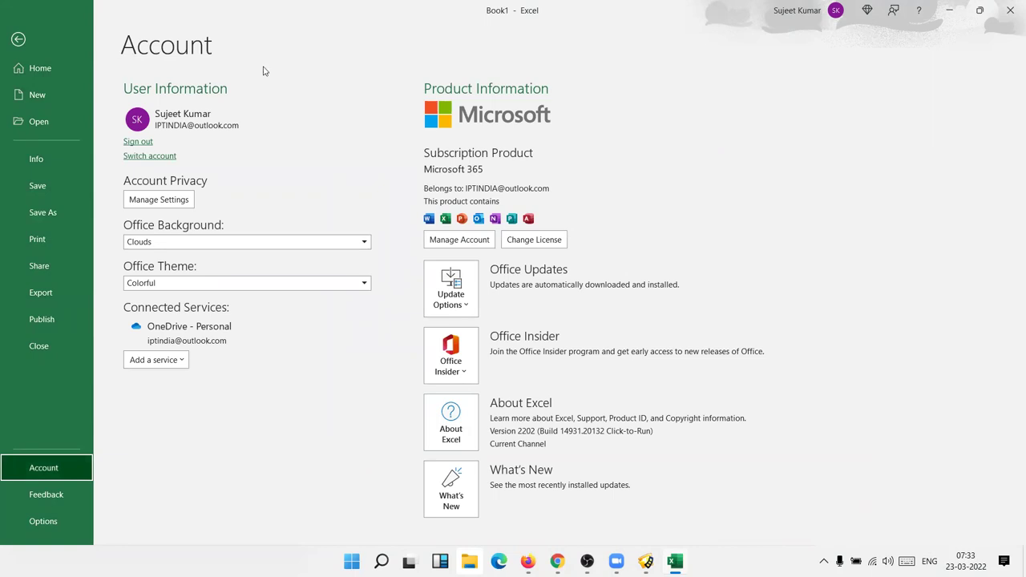
{"action": "left_click", "coordinate": [451, 304]}
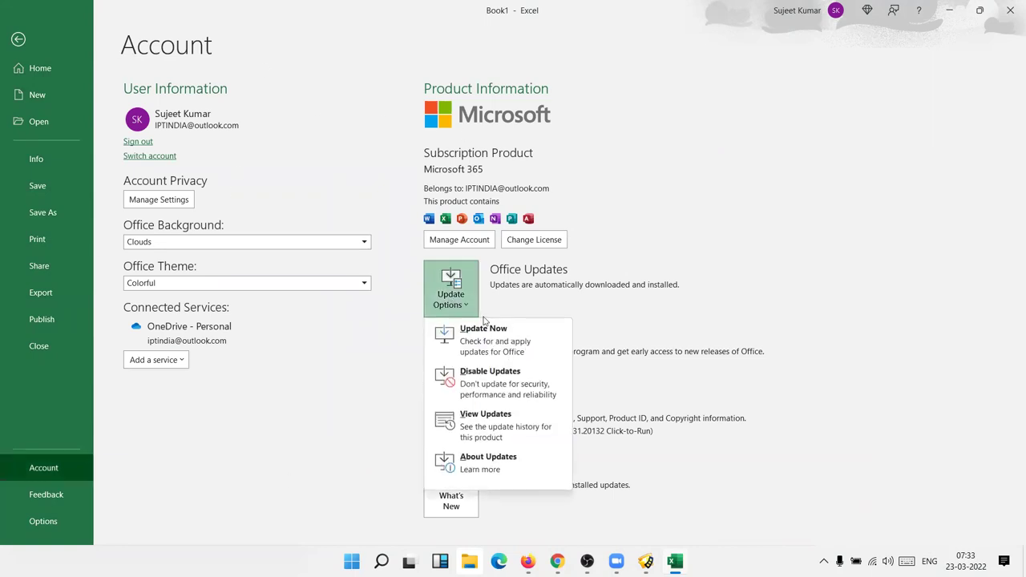
{"action": "left_click", "coordinate": [104, 489]}
{"action": "left_click", "coordinate": [66, 495]}
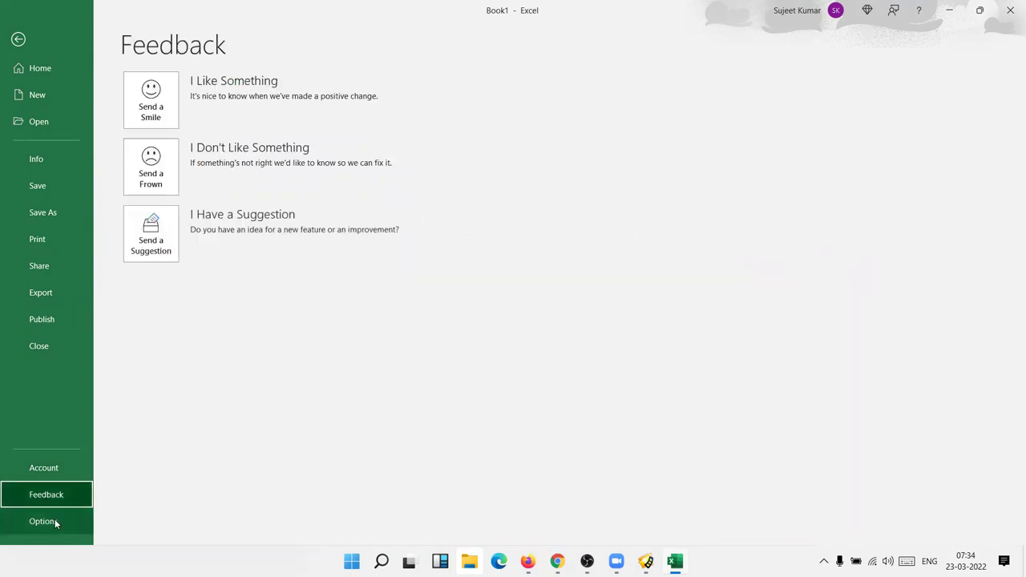
{"action": "left_click", "coordinate": [54, 520]}
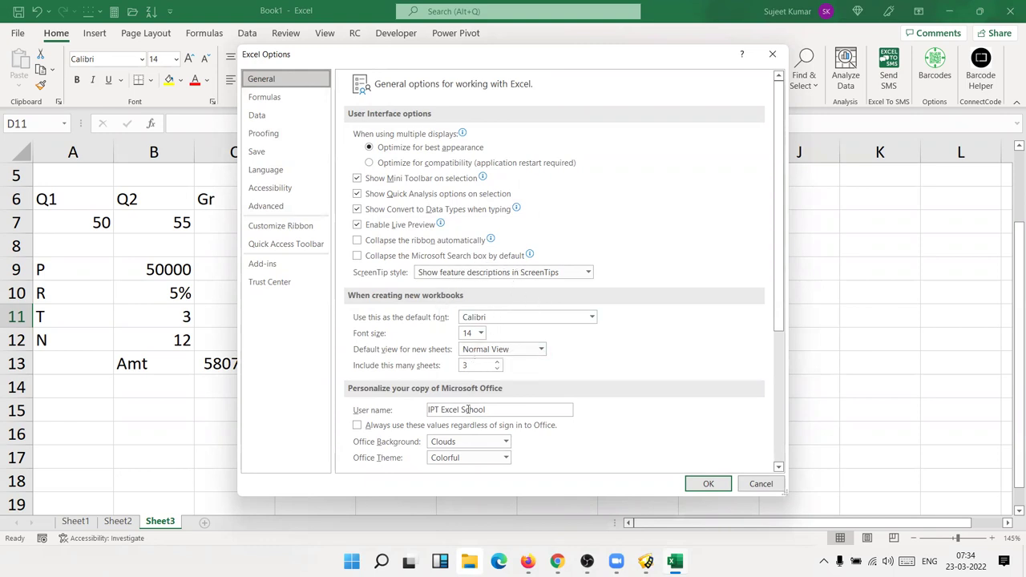
Set the Office Theme to Black and apply it with OK.
{"action": "scroll", "coordinate": [395, 454], "scroll_direction": "down", "scroll_amount": 5}
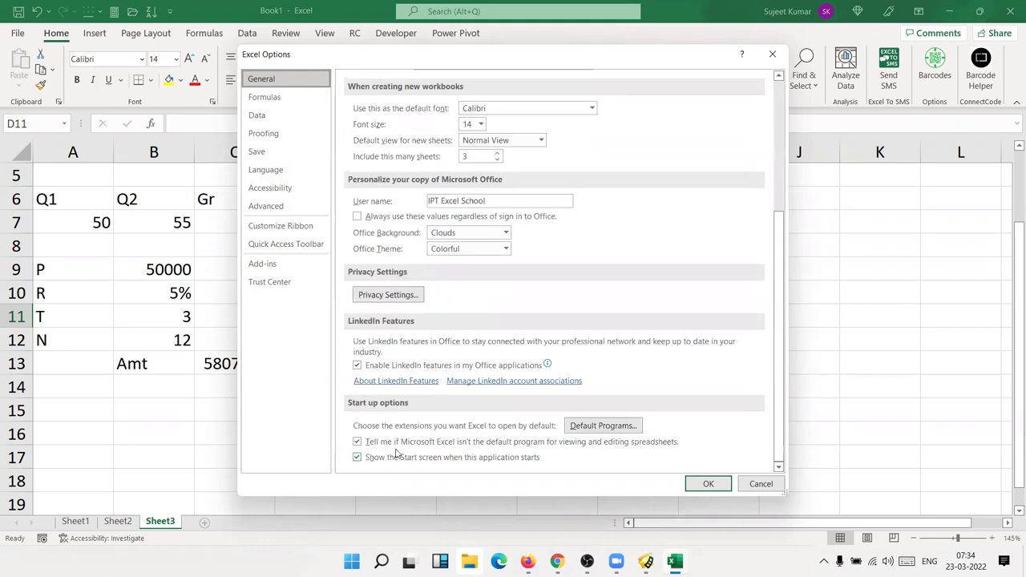
{"action": "left_click", "coordinate": [460, 251]}
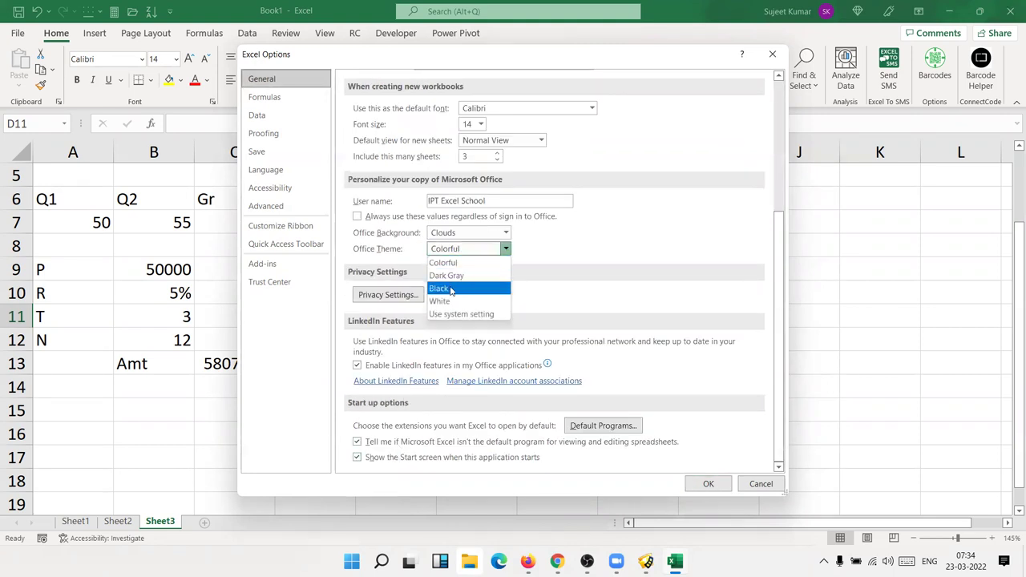
{"action": "left_click", "coordinate": [451, 288]}
{"action": "left_click", "coordinate": [708, 483]}
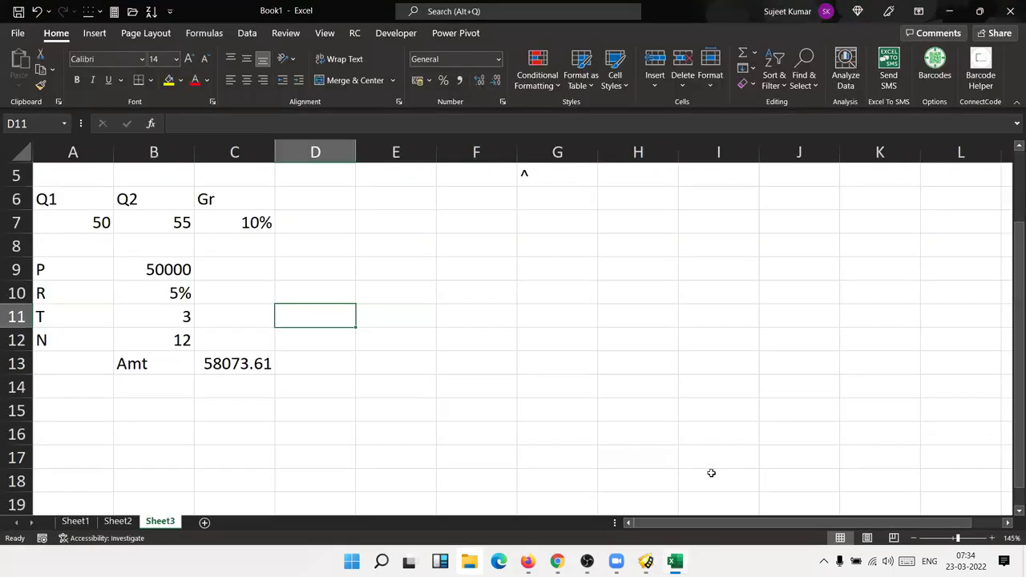
Reopen Excel Options and choose Colorful as the Office Theme.
{"action": "left_click", "coordinate": [18, 33]}
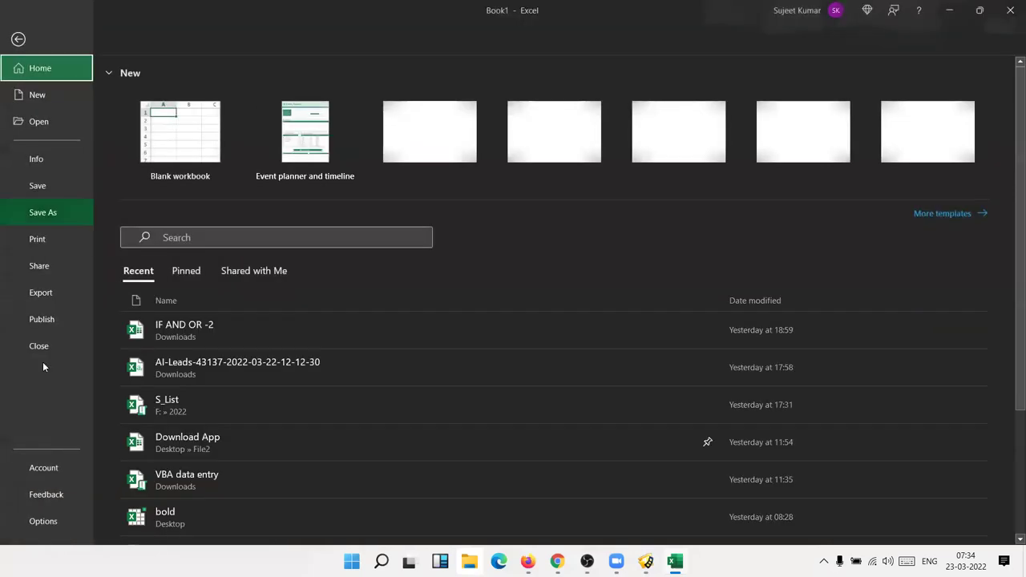
{"action": "left_click", "coordinate": [48, 519]}
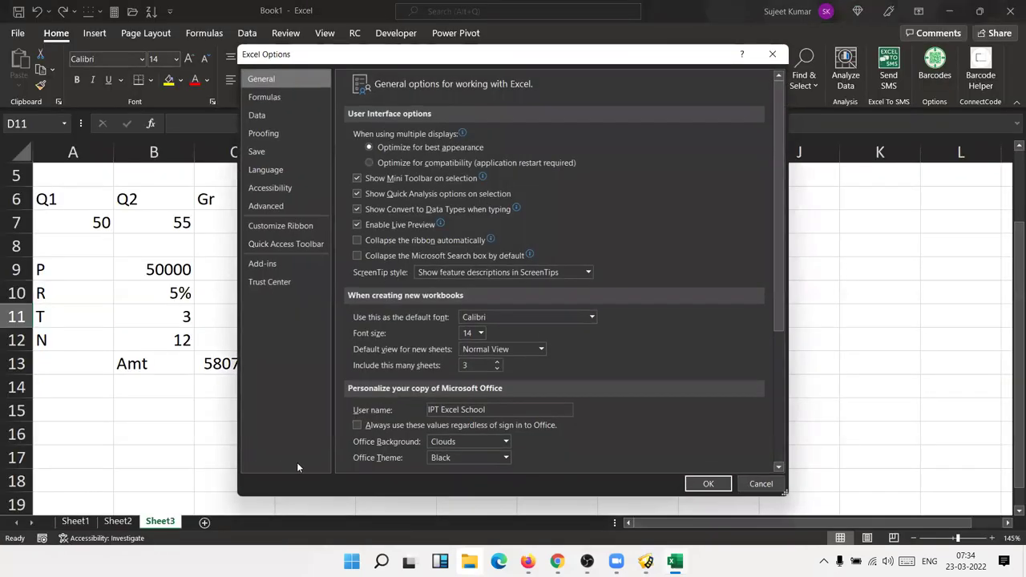
{"action": "left_click", "coordinate": [430, 457]}
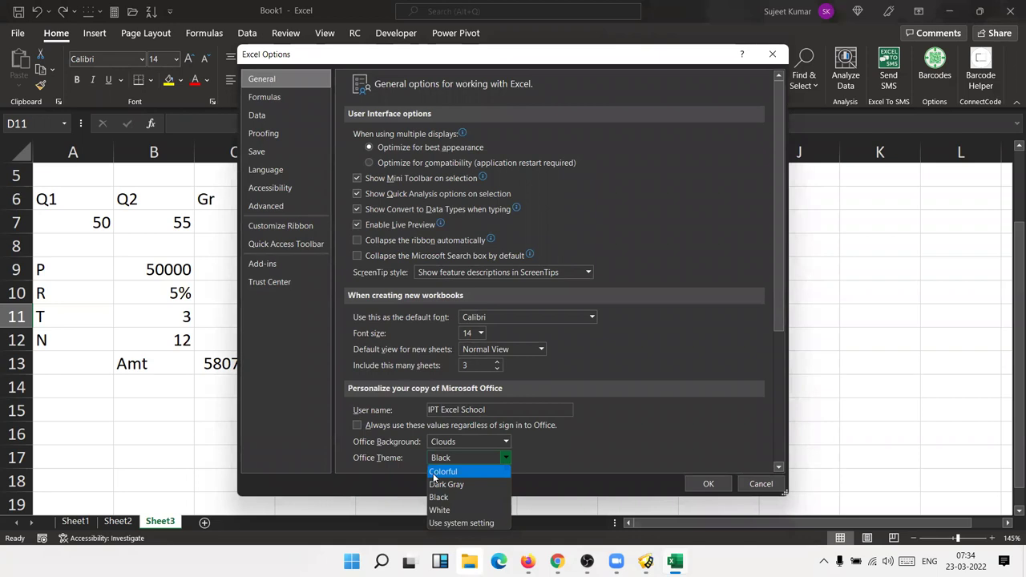
{"action": "left_click", "coordinate": [434, 474]}
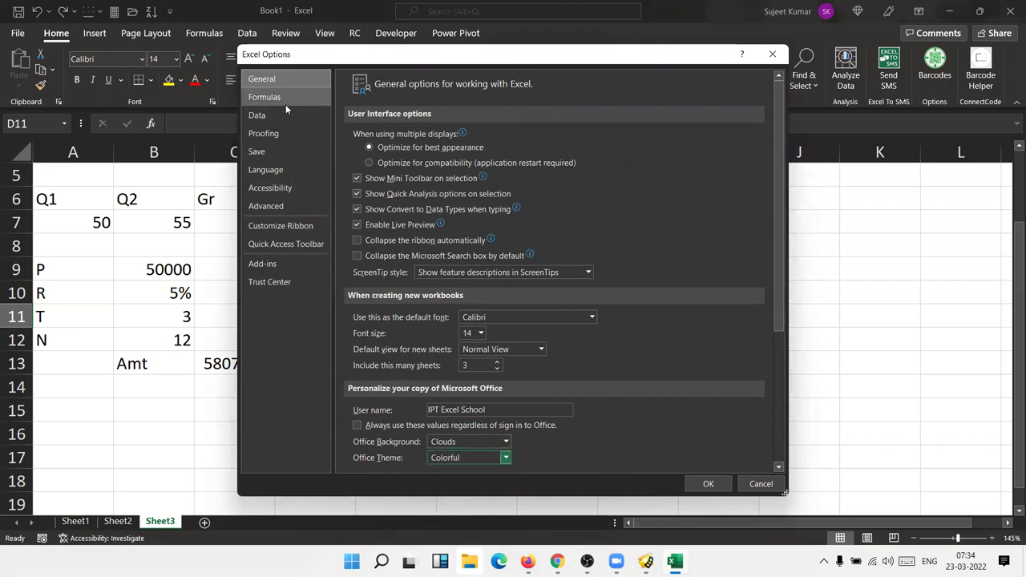
{"action": "left_click", "coordinate": [285, 103]}
{"action": "left_click", "coordinate": [283, 114]}
{"action": "left_click", "coordinate": [279, 135]}
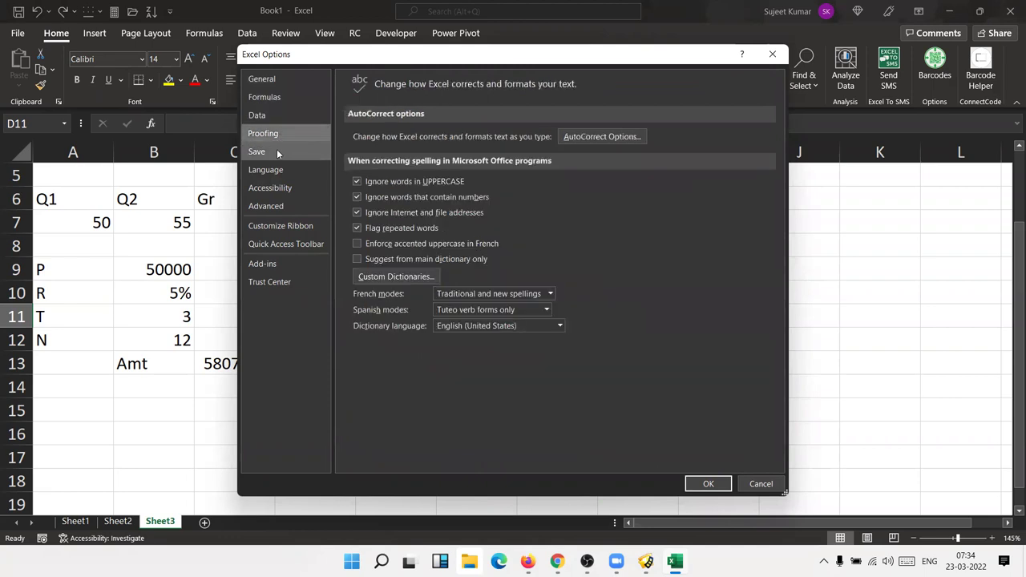
{"action": "left_click", "coordinate": [277, 151]}
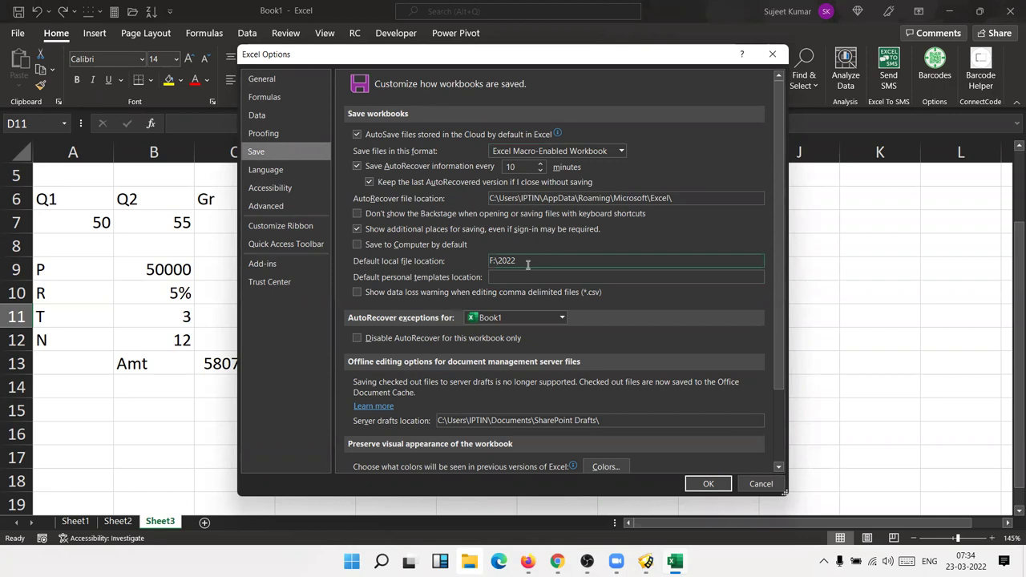
{"action": "left_click_drag", "start_coordinate": [525, 263], "coordinate": [465, 257]}
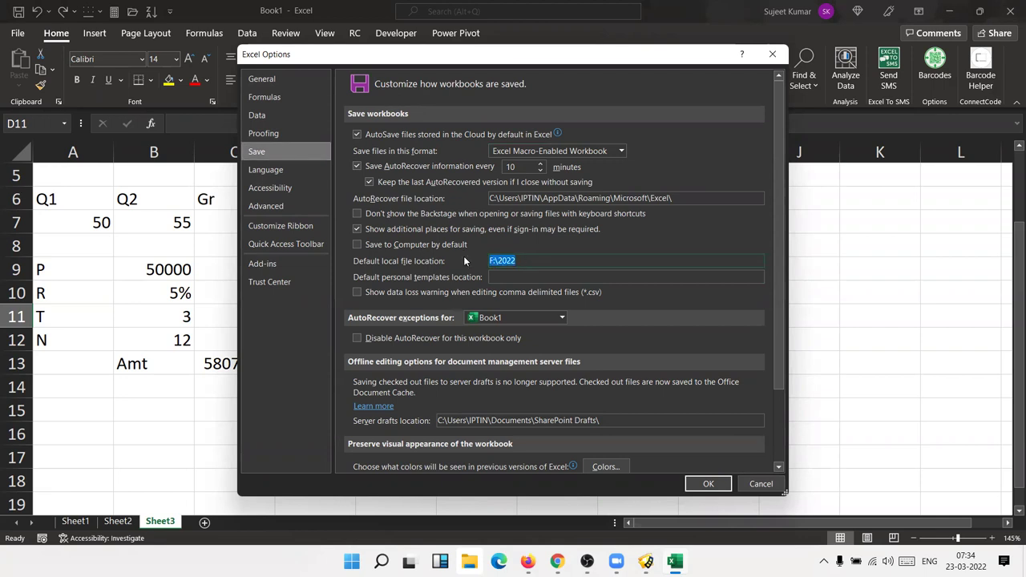
{"action": "left_click", "coordinate": [282, 207]}
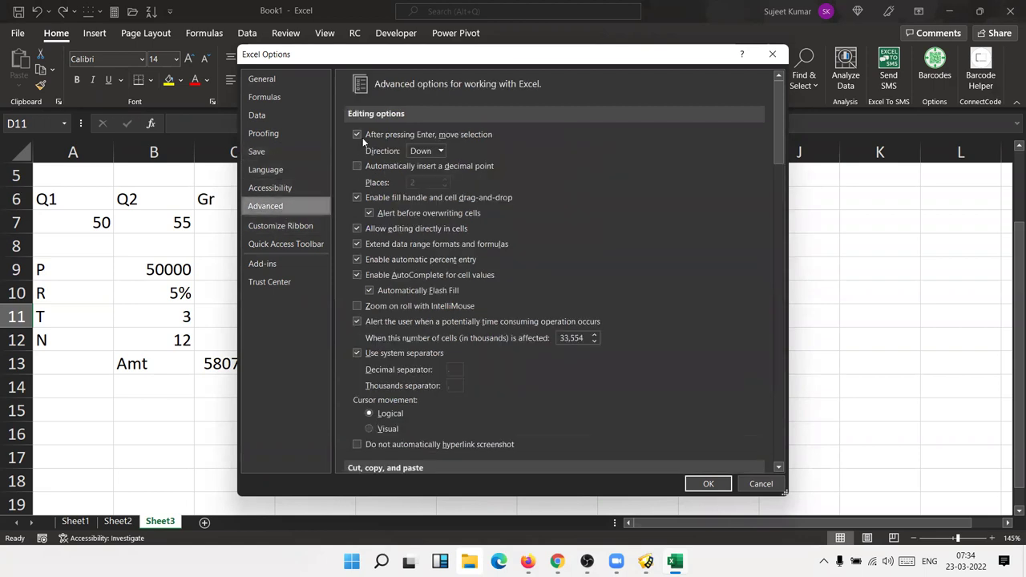
{"action": "left_click", "coordinate": [425, 150]}
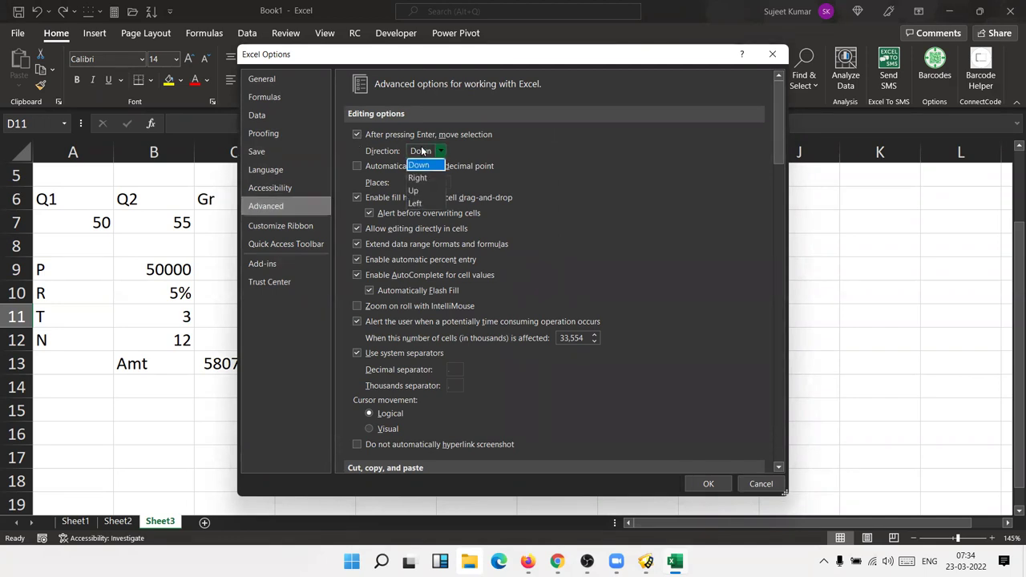
{"action": "left_click", "coordinate": [532, 163]}
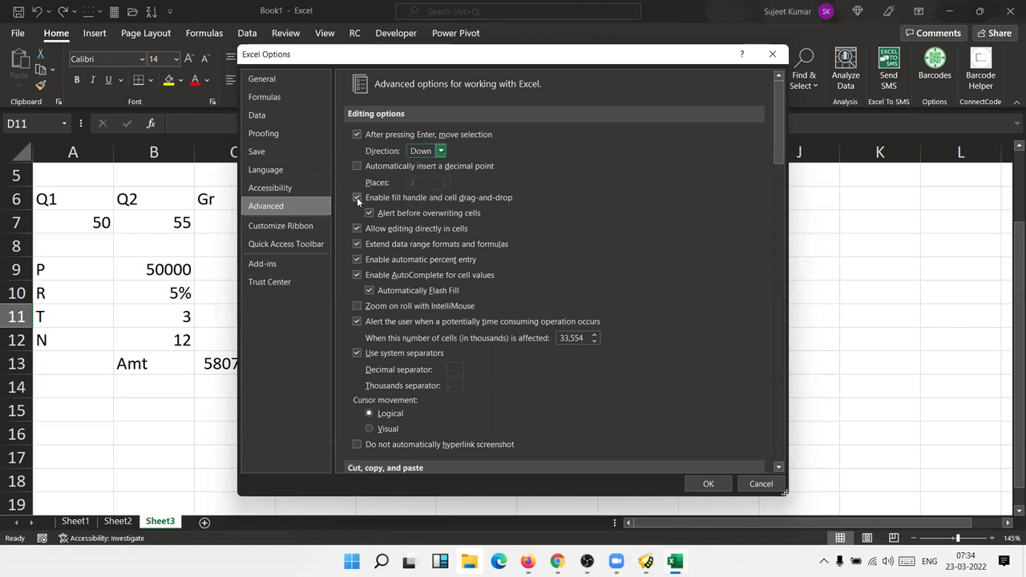
{"action": "left_click_drag", "start_coordinate": [304, 53], "coordinate": [515, 43]}
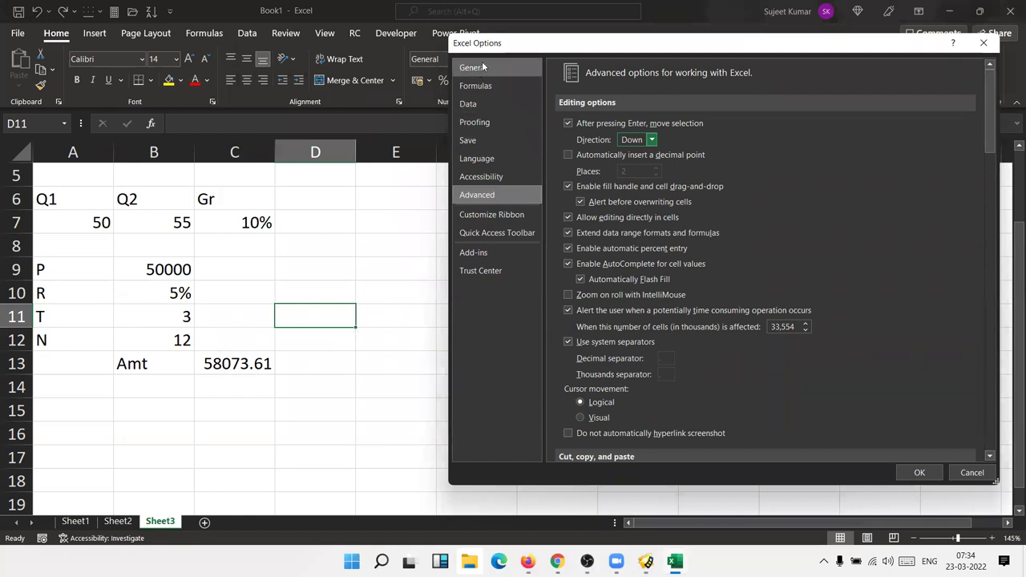
{"action": "left_click_drag", "start_coordinate": [479, 44], "coordinate": [392, 41]}
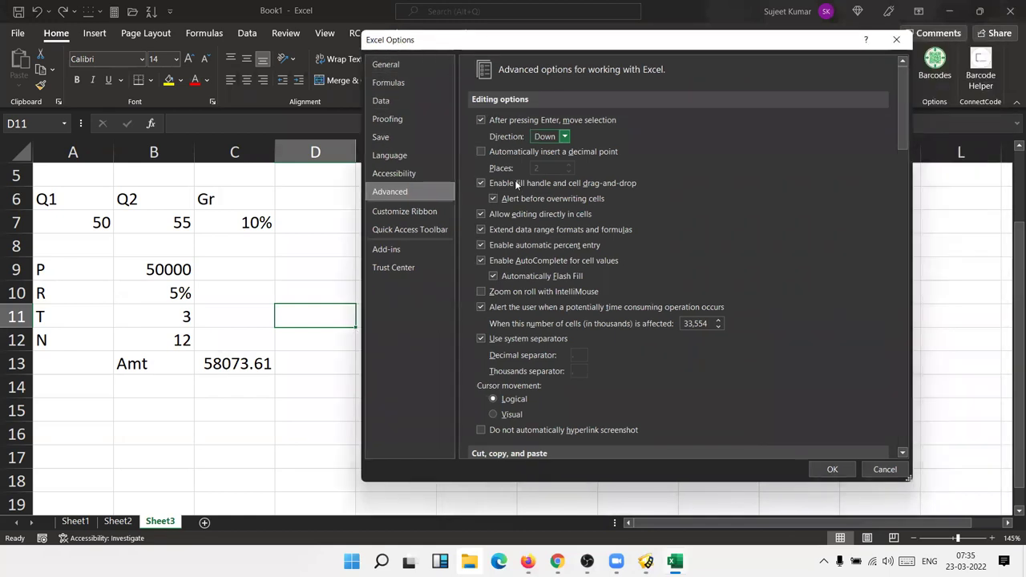
{"action": "scroll", "coordinate": [545, 249], "scroll_direction": "down", "scroll_amount": 5}
{"action": "scroll", "coordinate": [544, 250], "scroll_direction": "down", "scroll_amount": 5}
{"action": "scroll", "coordinate": [545, 250], "scroll_direction": "down", "scroll_amount": 5}
{"action": "scroll", "coordinate": [545, 251], "scroll_direction": "down", "scroll_amount": 5}
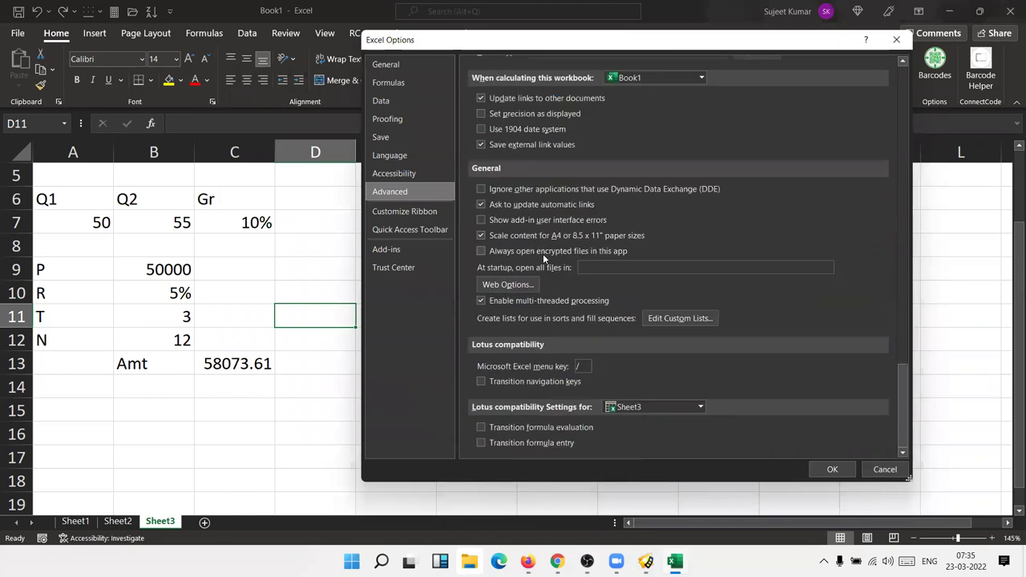
{"action": "left_click", "coordinate": [674, 322]}
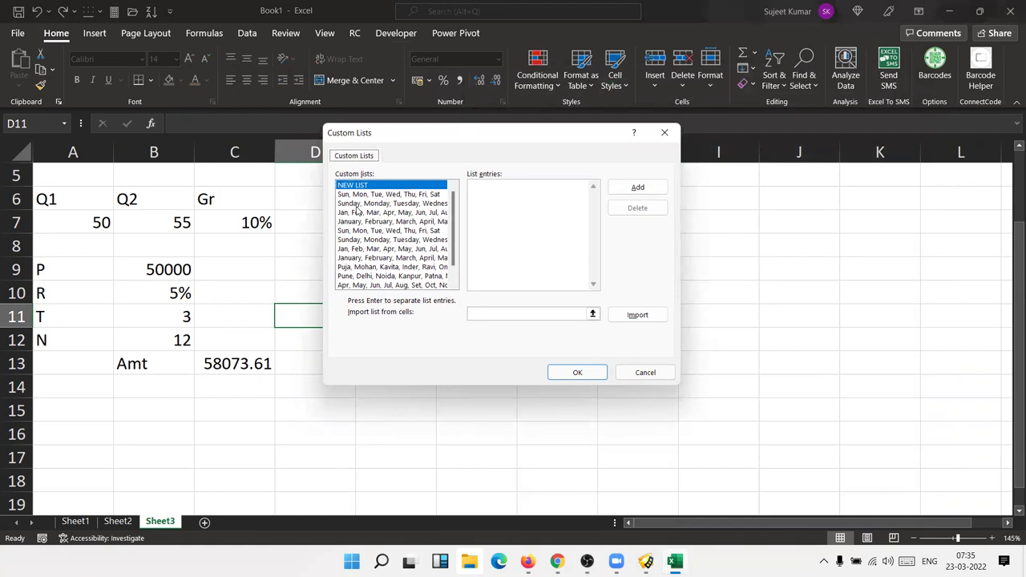
{"action": "left_click", "coordinate": [351, 277]}
{"action": "left_click", "coordinate": [352, 267]}
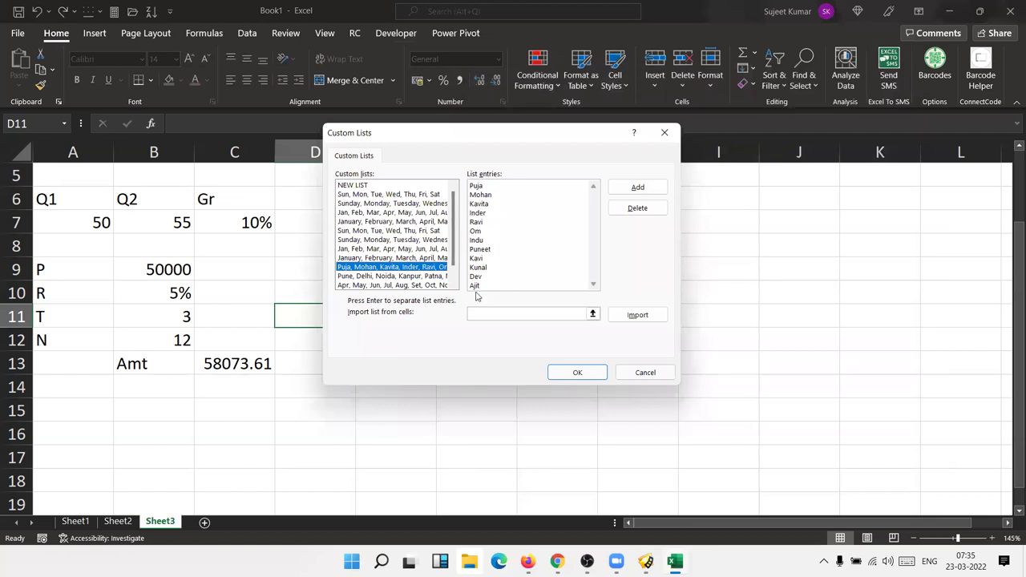
{"action": "left_click", "coordinate": [646, 372]}
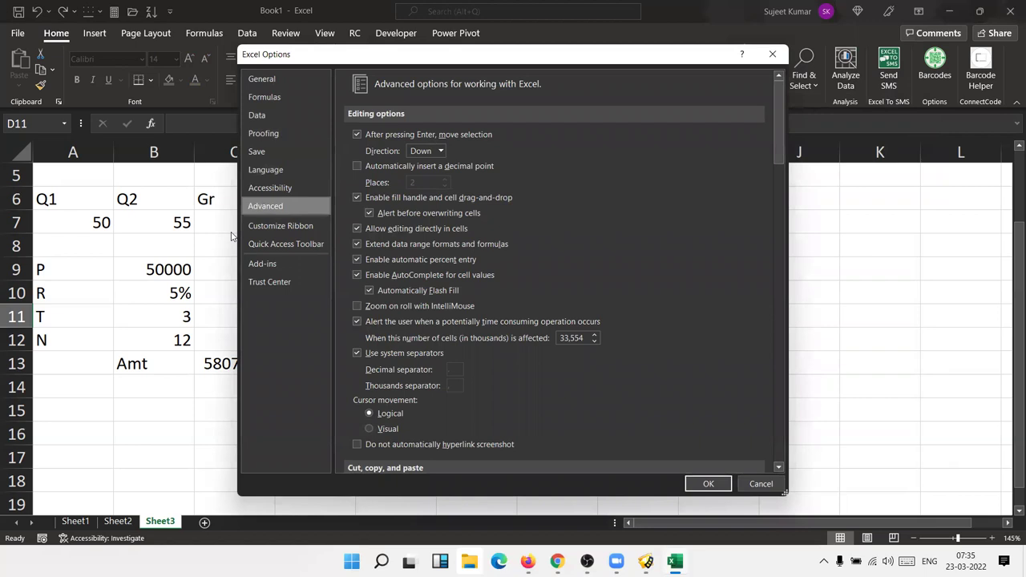
Expand and collapse tabs in Customize Ribbon's Main Tabs, then close Options and return to Sheet3.
{"action": "left_click", "coordinate": [274, 226]}
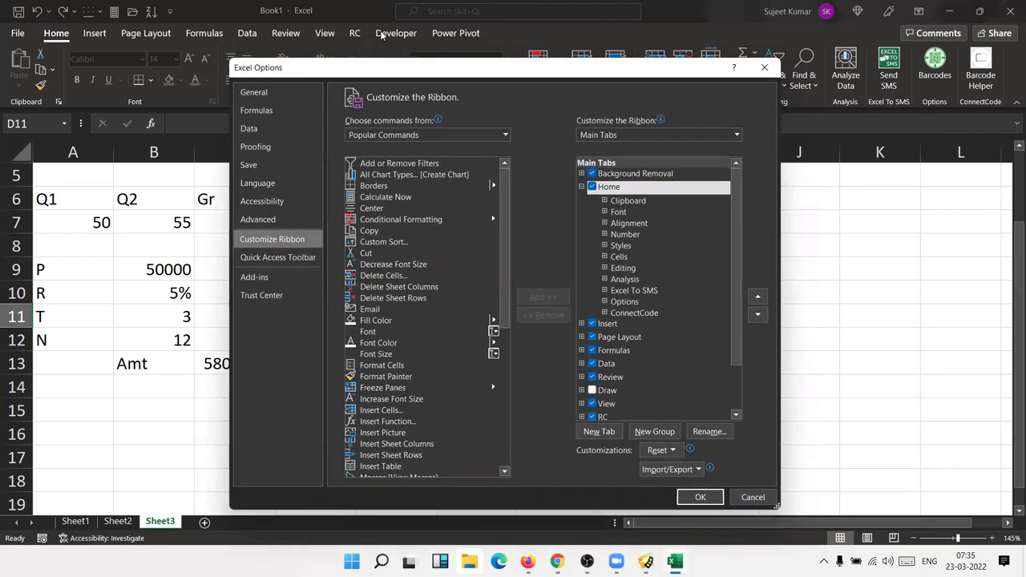
{"action": "left_click", "coordinate": [581, 186]}
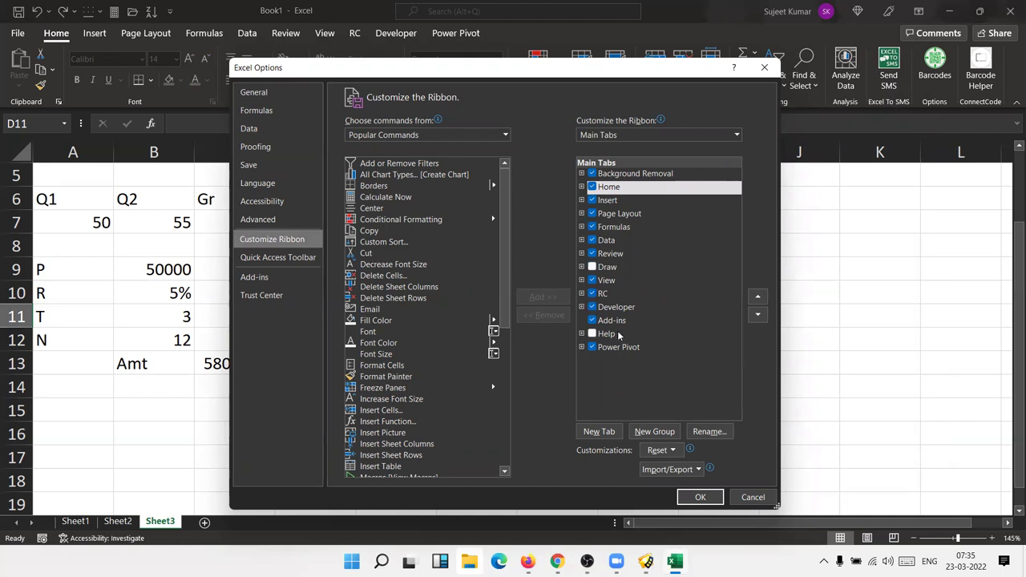
{"action": "left_click", "coordinate": [582, 293]}
{"action": "left_click", "coordinate": [582, 293]}
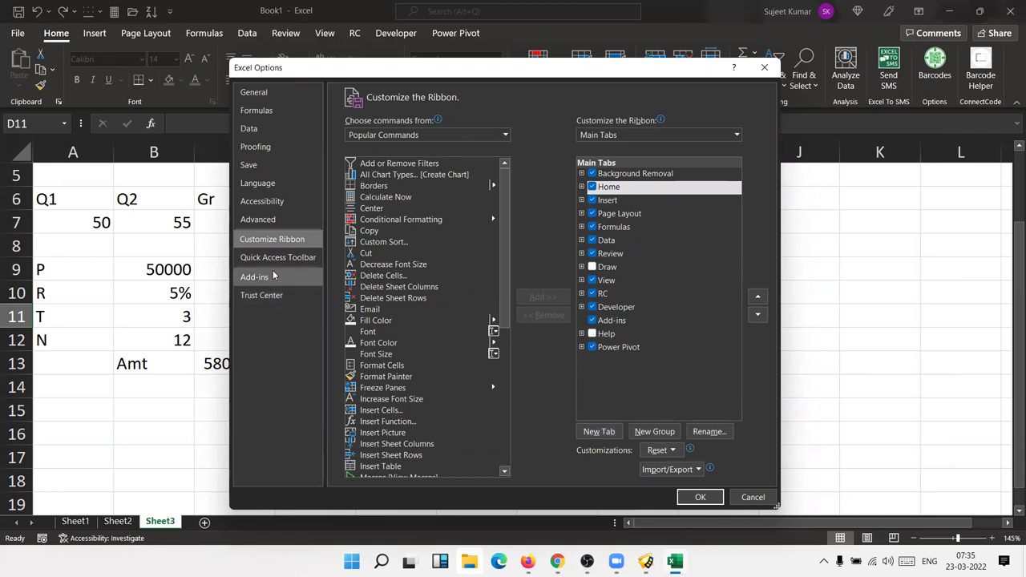
{"action": "left_click", "coordinate": [738, 498]}
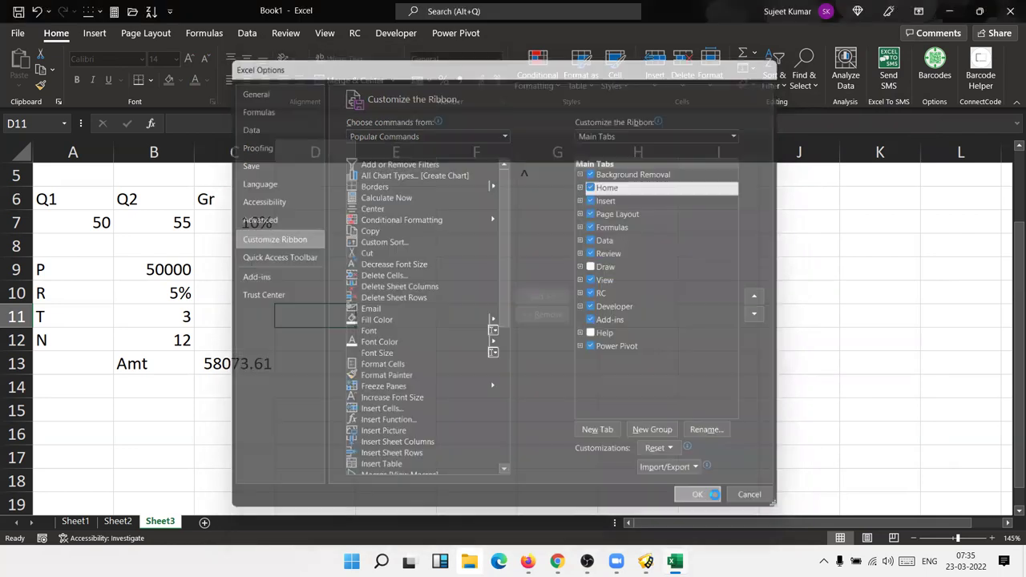
{"action": "left_click", "coordinate": [456, 295]}
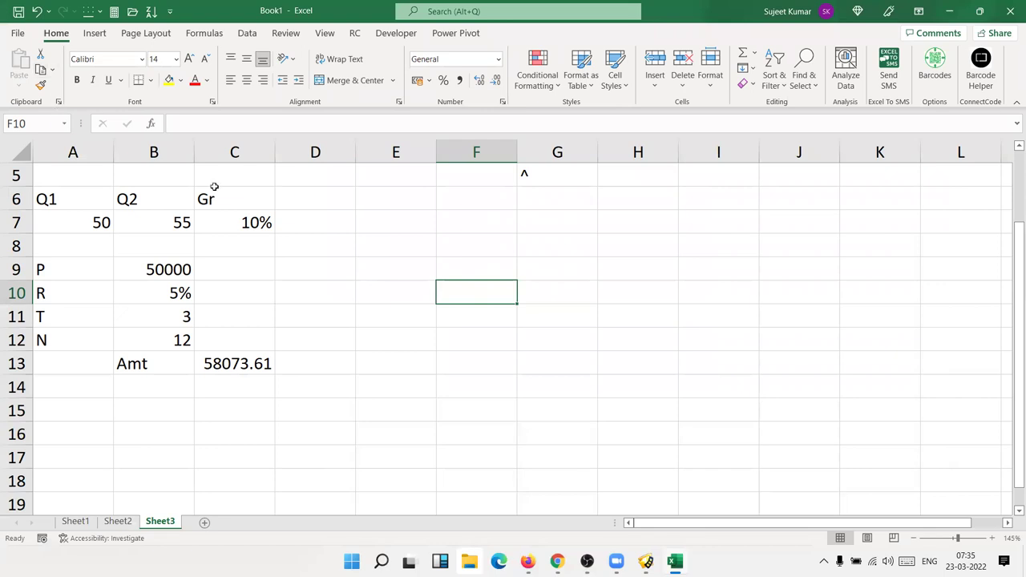
{"action": "left_click", "coordinate": [230, 361]}
{"action": "key", "text": "ctrl+c"}
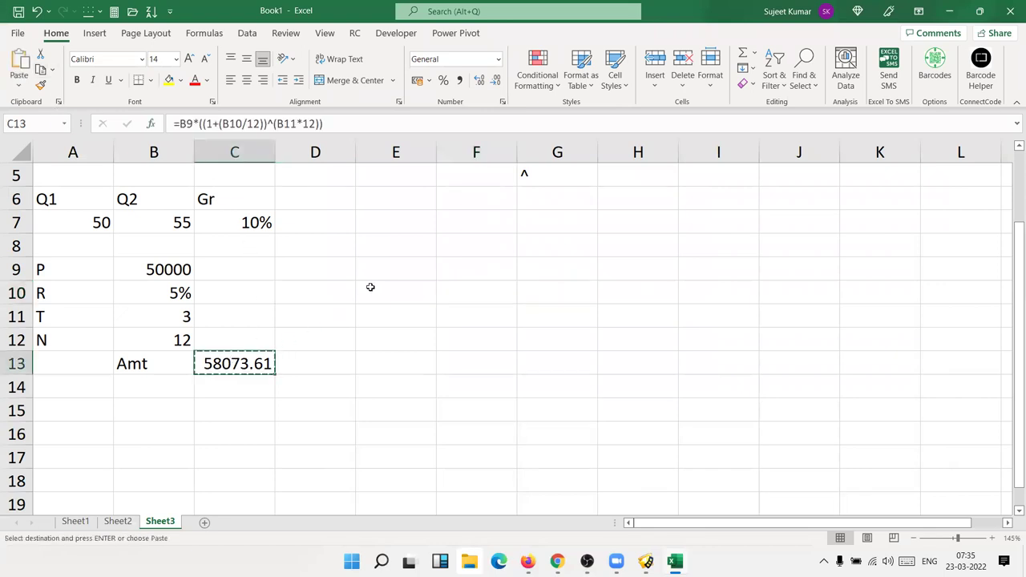
{"action": "left_click", "coordinate": [393, 247]}
{"action": "right_click", "coordinate": [394, 248]}
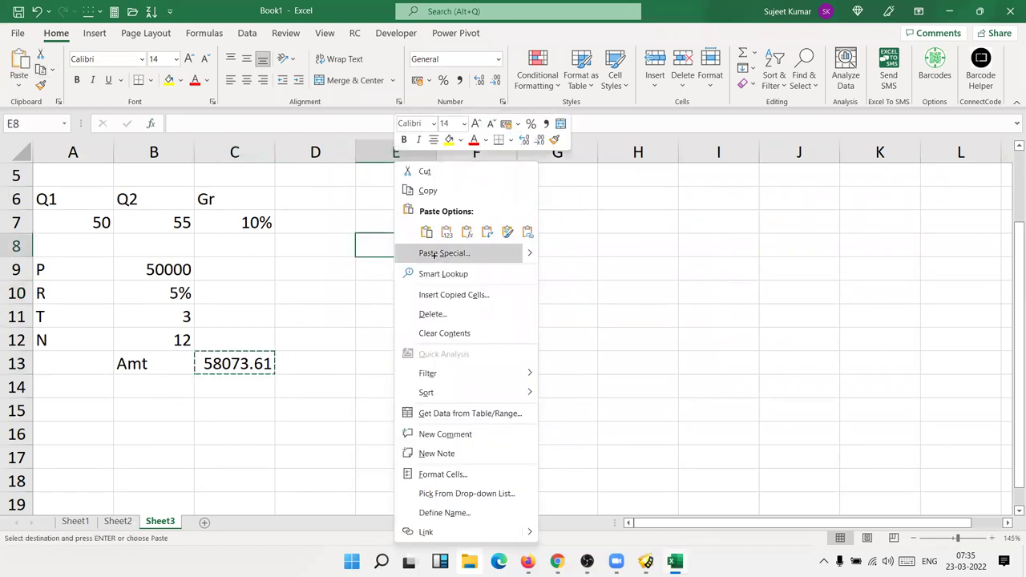
{"action": "left_click", "coordinate": [432, 255]}
{"action": "left_click_drag", "start_coordinate": [391, 142], "coordinate": [564, 139]}
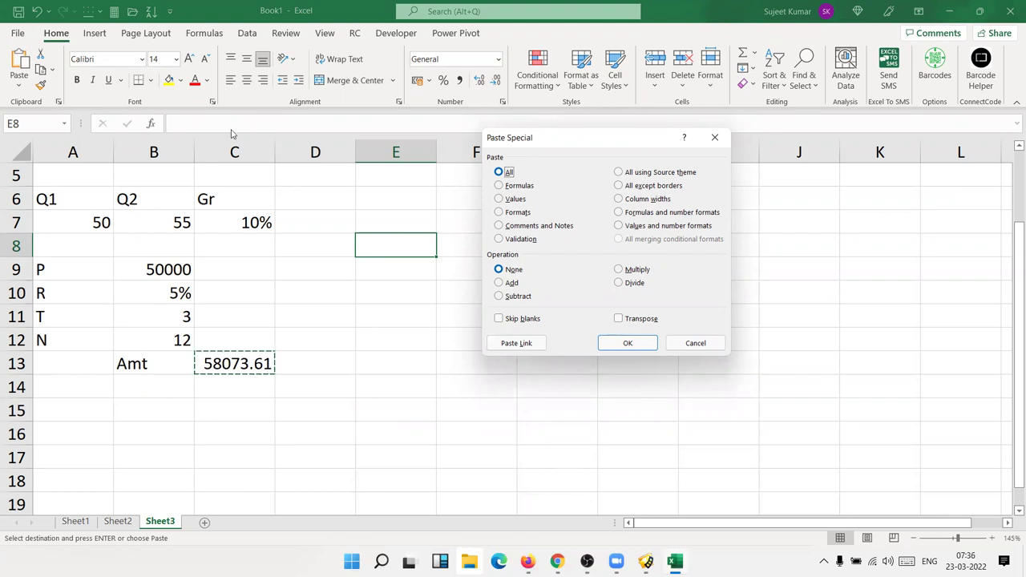
{"action": "left_click", "coordinate": [500, 200]}
{"action": "left_click", "coordinate": [639, 351]}
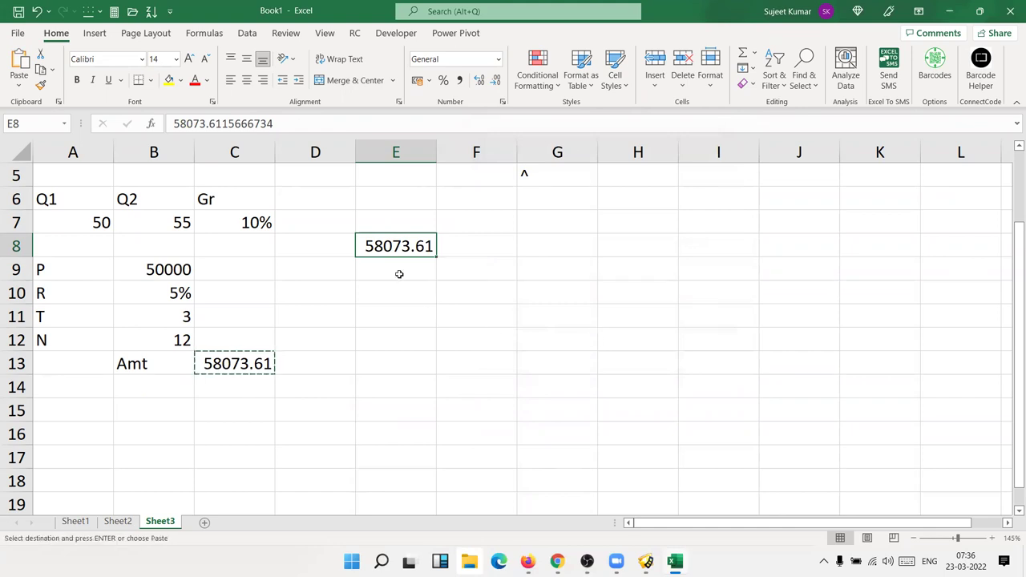
{"action": "key", "text": "Delete"}
{"action": "right_click", "coordinate": [398, 248]}
{"action": "left_click", "coordinate": [442, 253]}
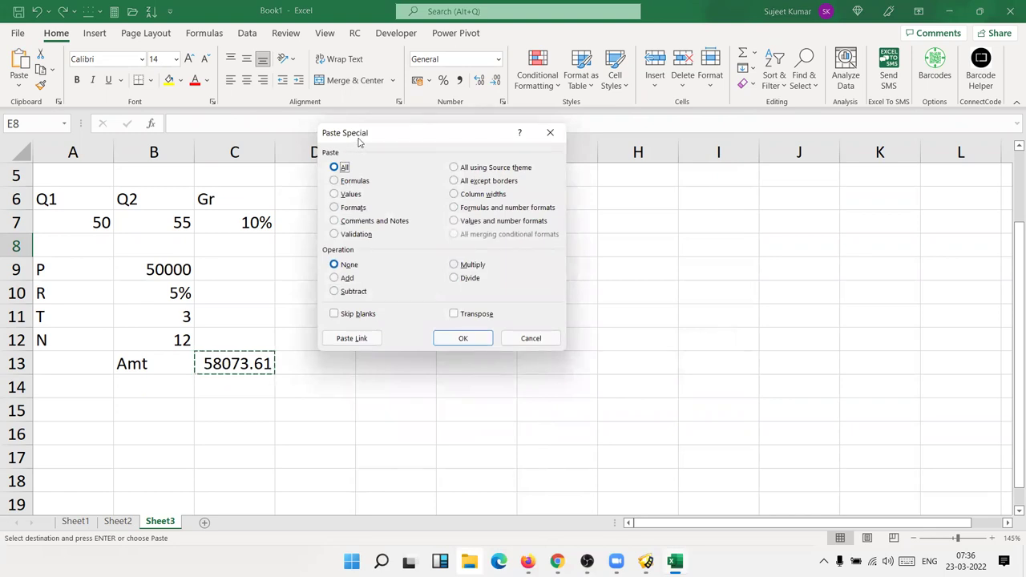
{"action": "left_click_drag", "start_coordinate": [359, 141], "coordinate": [525, 149]}
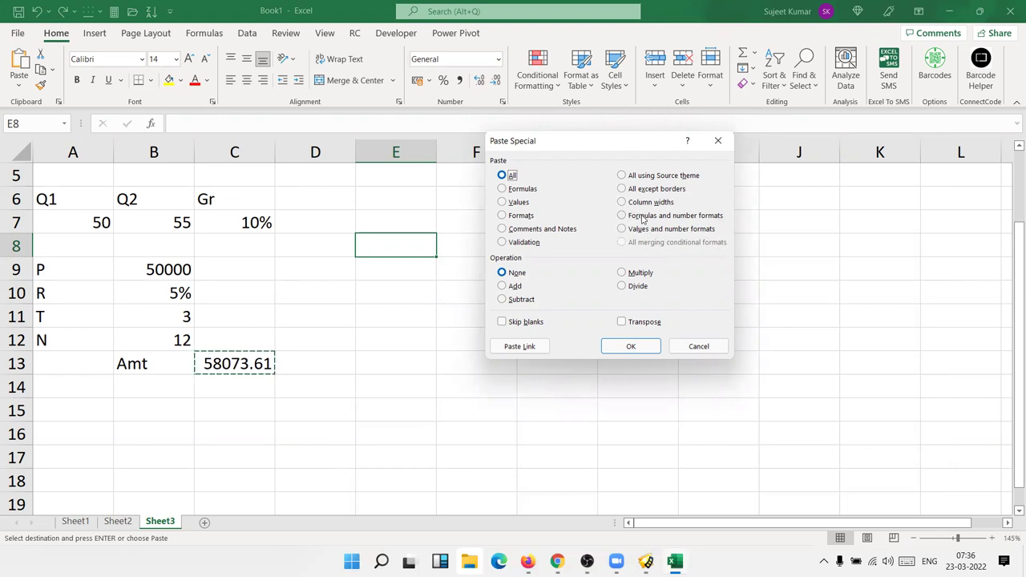
{"action": "key", "text": "Escape"}
{"action": "key", "text": "Escape"}
Enter the date 1/1 in D6 so it shows 01-Jan, and copy it.
{"action": "left_click", "coordinate": [347, 205]}
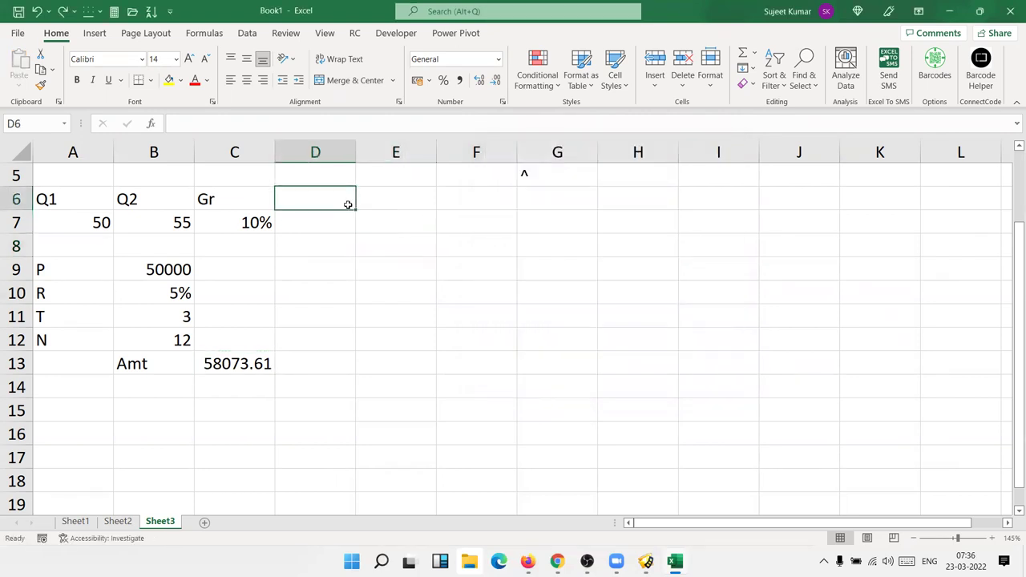
{"action": "type", "text": "1/1"}
{"action": "key", "text": "Return"}
{"action": "left_click", "coordinate": [351, 204]}
{"action": "key", "text": "ctrl+c"}
Paste Special only the value into F7, giving 44562.
{"action": "right_click", "coordinate": [501, 229]}
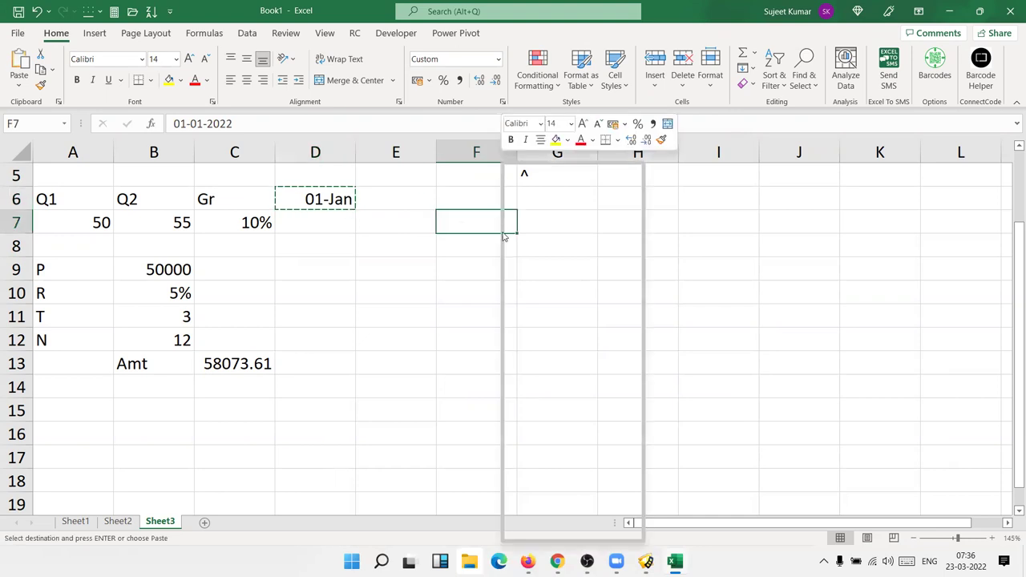
{"action": "left_click", "coordinate": [531, 253]}
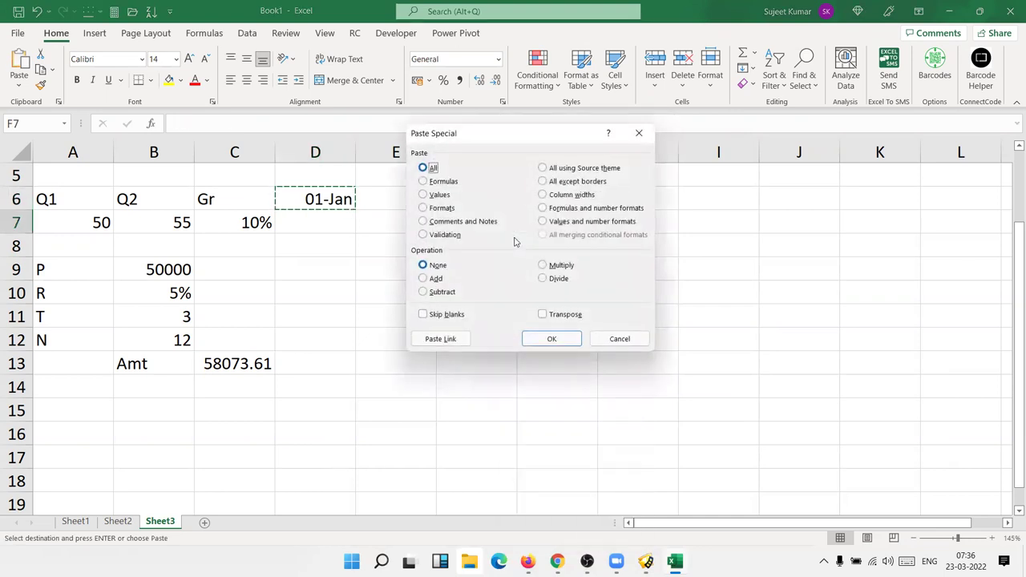
{"action": "left_click", "coordinate": [435, 197]}
{"action": "left_click", "coordinate": [552, 338]}
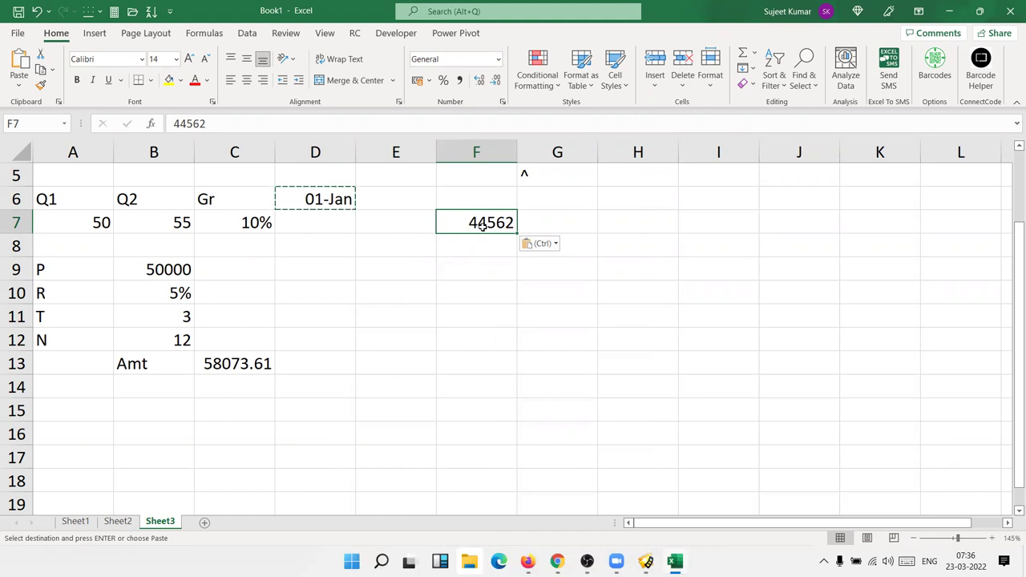
Try the formulas and values with number formats Paste Special options, then cancel.
{"action": "right_click", "coordinate": [483, 225]}
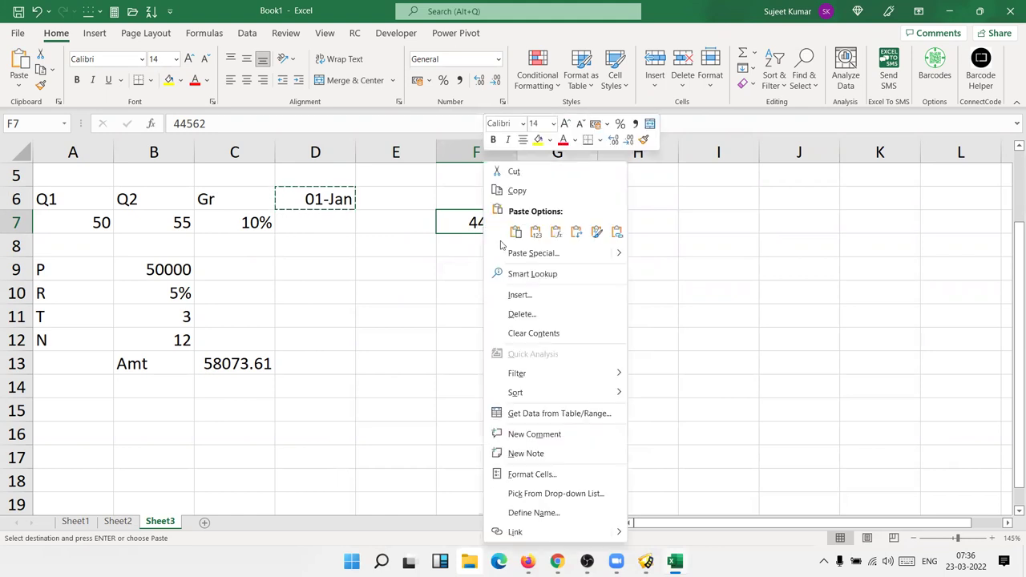
{"action": "left_click", "coordinate": [489, 251]}
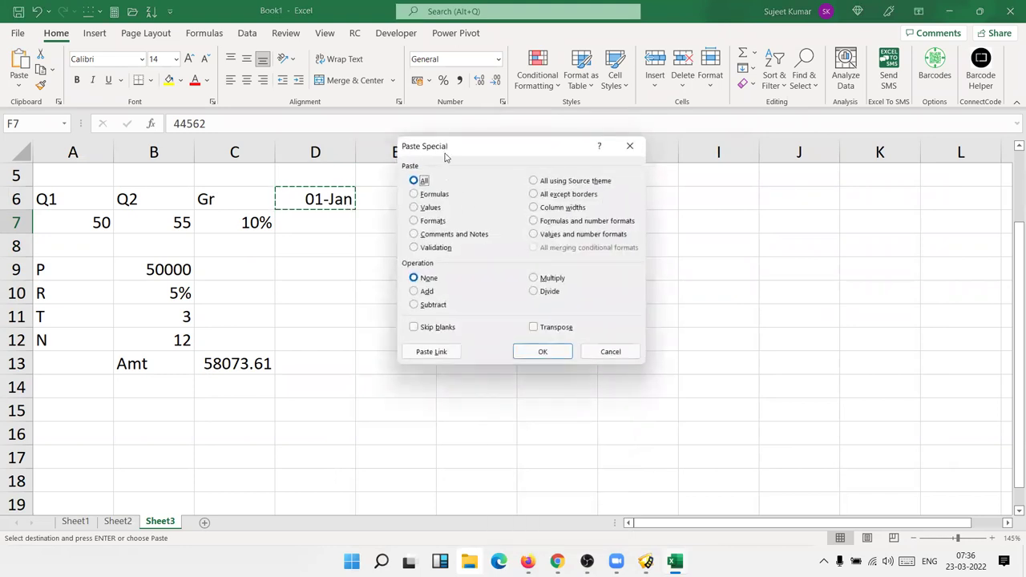
{"action": "left_click_drag", "start_coordinate": [454, 154], "coordinate": [665, 138]}
{"action": "left_click", "coordinate": [764, 206]}
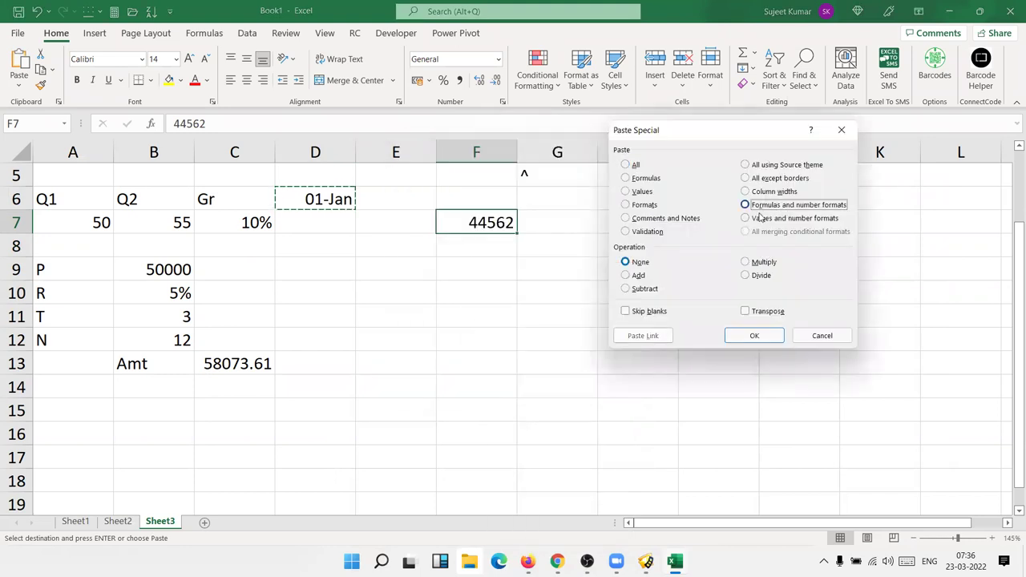
{"action": "left_click", "coordinate": [759, 219]}
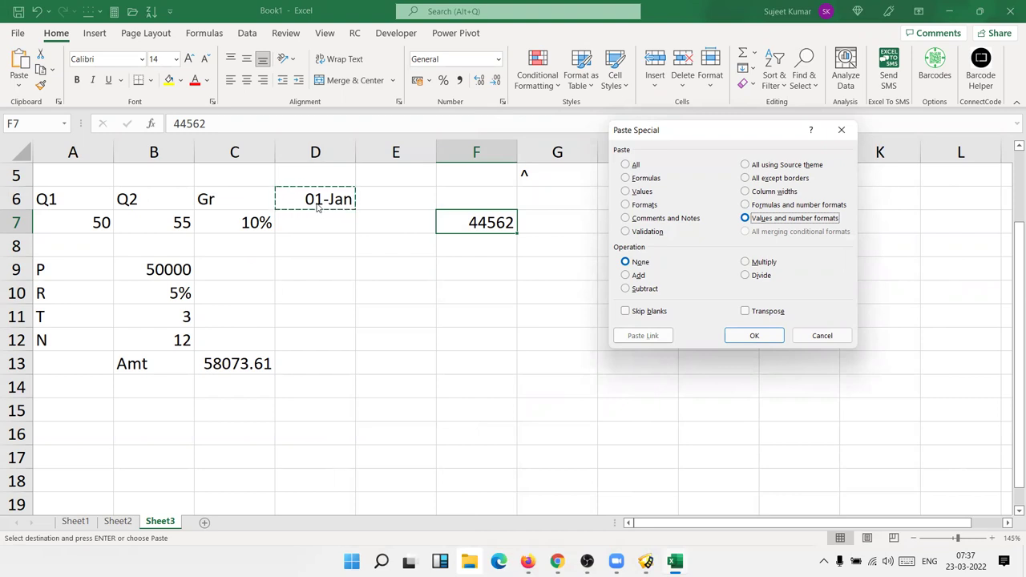
{"action": "left_click_drag", "start_coordinate": [707, 124], "coordinate": [333, 94]}
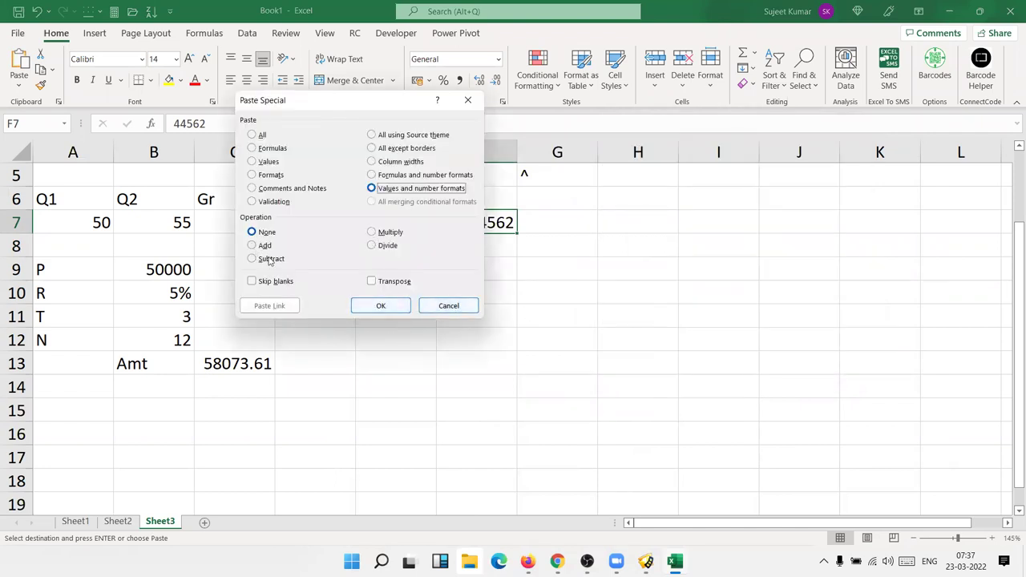
{"action": "key", "text": "Escape"}
{"action": "key", "text": "Escape"}
Enter 20 in B20 and 30 in D20.
{"action": "scroll", "coordinate": [240, 368], "scroll_direction": "down", "scroll_amount": 3}
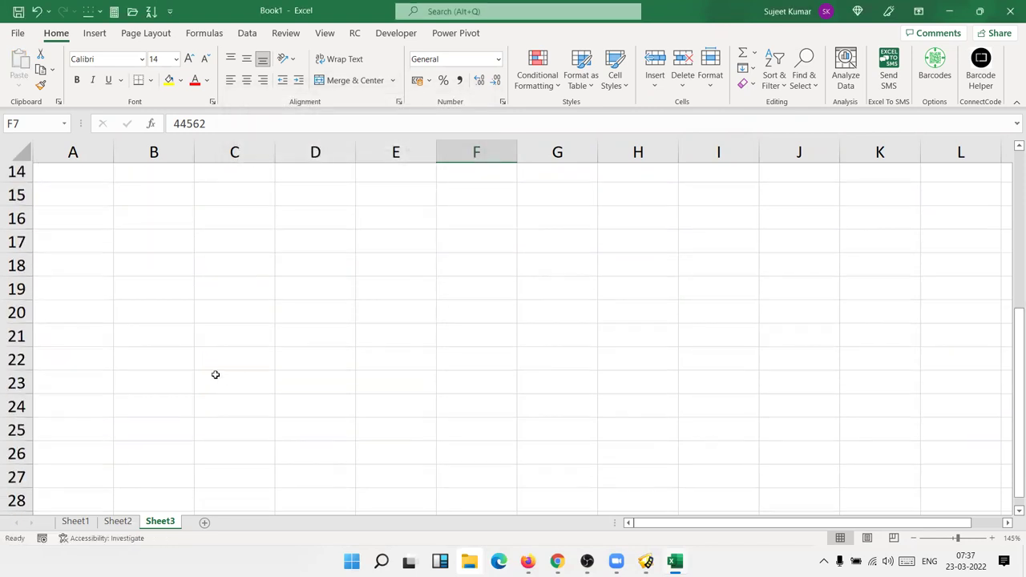
{"action": "scroll", "coordinate": [213, 374], "scroll_direction": "down", "scroll_amount": 1}
{"action": "left_click", "coordinate": [152, 294]}
{"action": "type", "text": "20"}
{"action": "key", "text": "Right"}
{"action": "key", "text": "Right"}
{"action": "type", "text": "30"}
{"action": "key", "text": "Return"}
Copy B20 and paste it into D20, then undo the plain paste.
{"action": "left_click", "coordinate": [174, 298]}
{"action": "key", "text": "ctrl+c"}
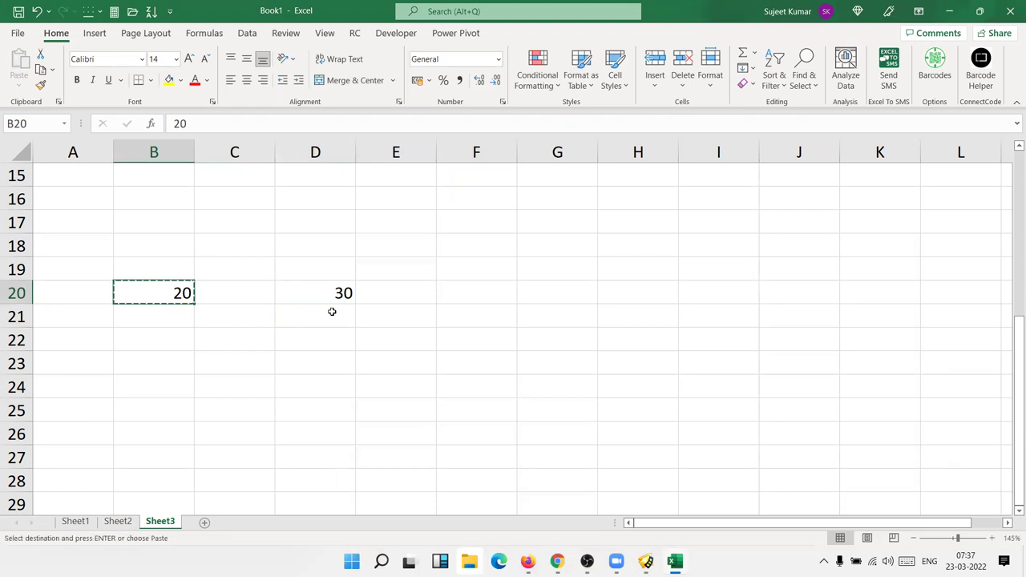
{"action": "left_click", "coordinate": [336, 292]}
{"action": "key", "text": "ctrl+v"}
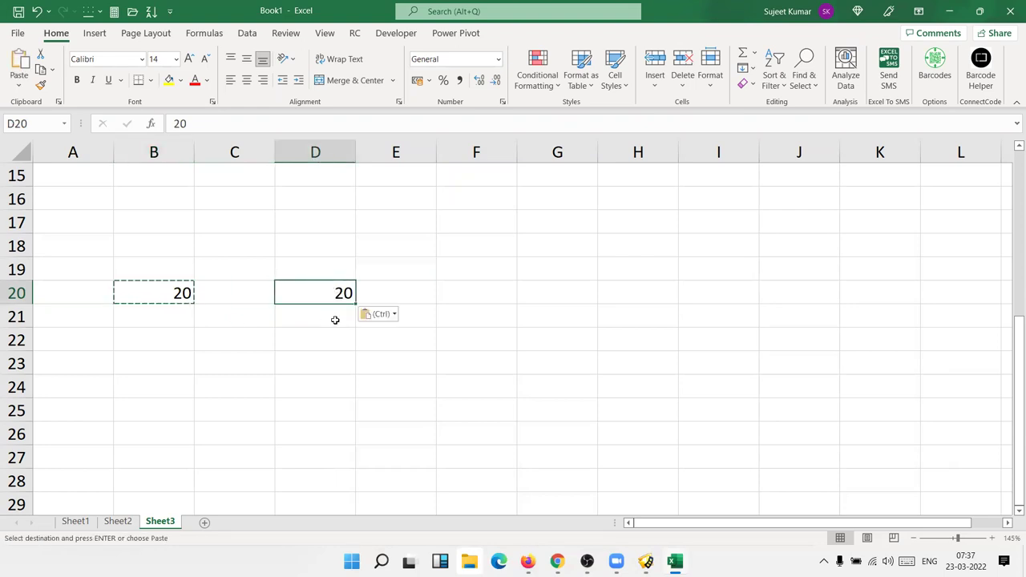
{"action": "key", "text": "ctrl+z"}
Paste Special B20's 20 onto D20 with the Multiply operation.
{"action": "right_click", "coordinate": [340, 300]}
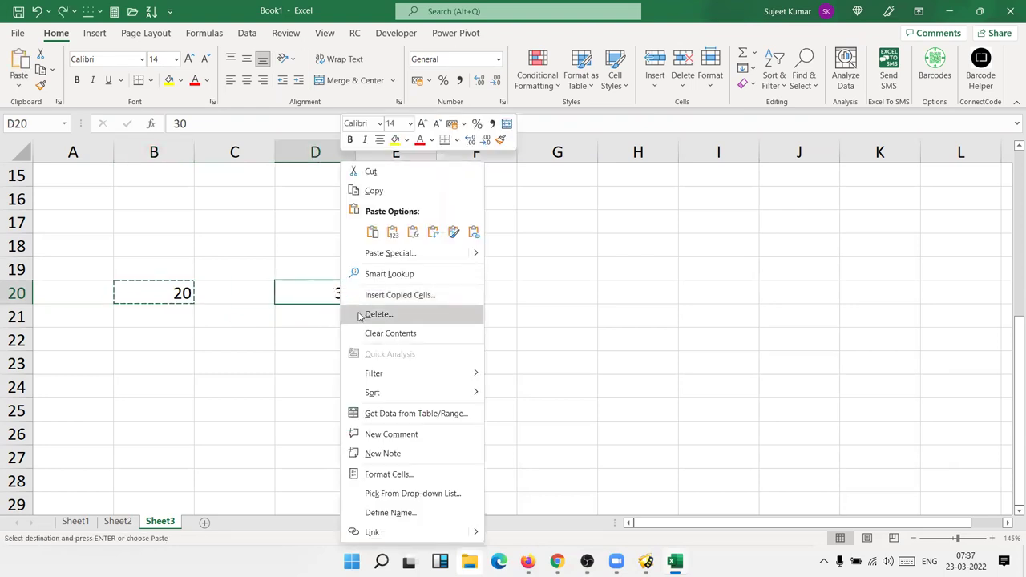
{"action": "left_click", "coordinate": [377, 255]}
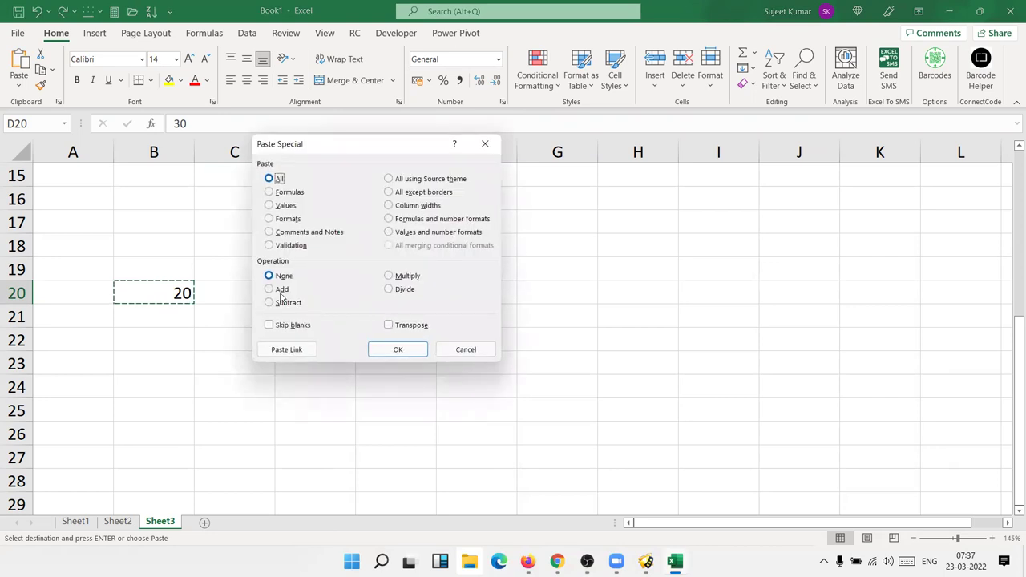
{"action": "left_click", "coordinate": [277, 304]}
{"action": "left_click", "coordinate": [405, 290]}
{"action": "left_click", "coordinate": [404, 276]}
{"action": "left_click_drag", "start_coordinate": [345, 149], "coordinate": [582, 141]}
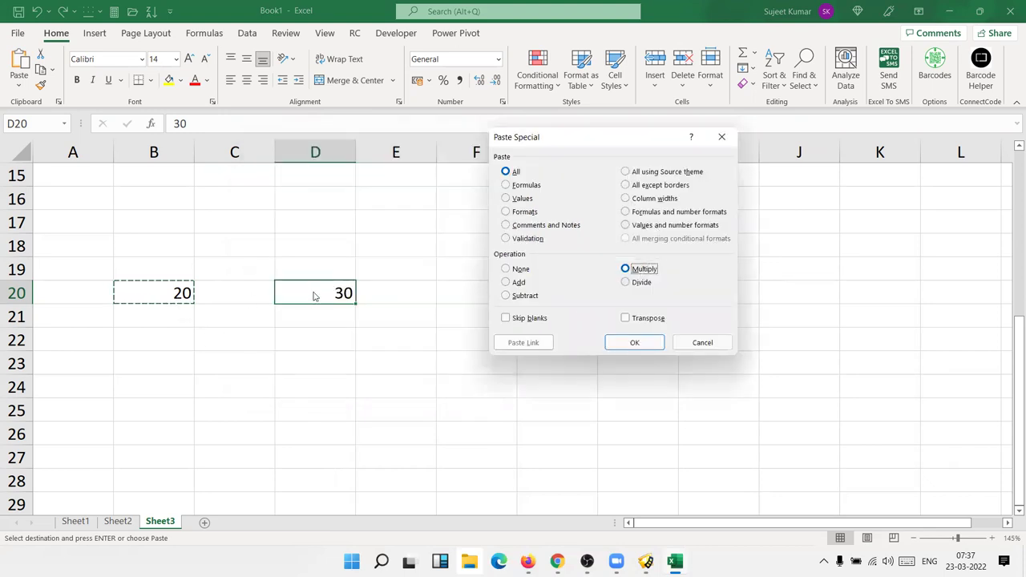
{"action": "left_click", "coordinate": [614, 344]}
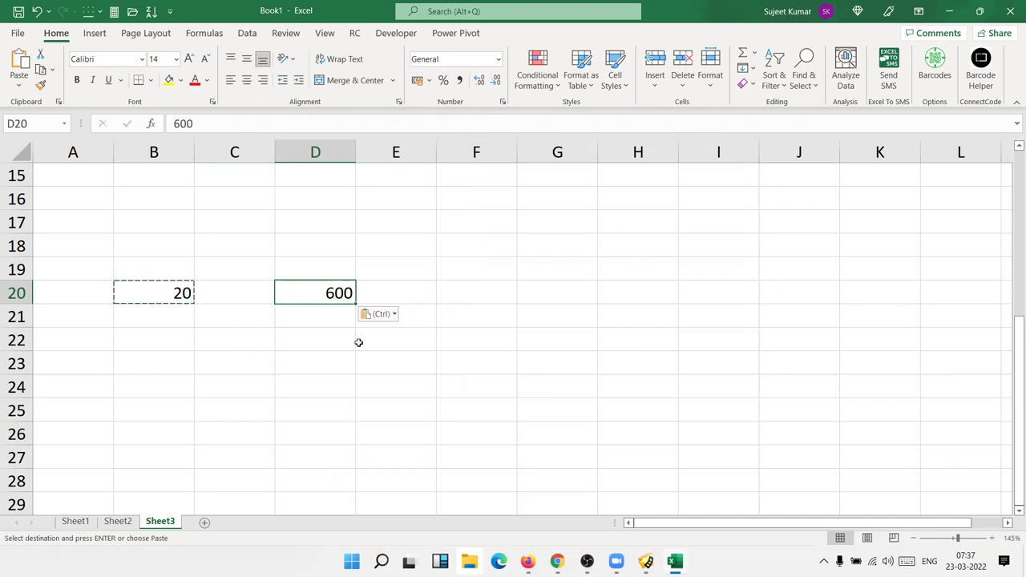
Clear the A19:F22 demo and enter 85, 36, 63, 32 in A17:A20.
{"action": "left_click_drag", "start_coordinate": [108, 264], "coordinate": [447, 348]}
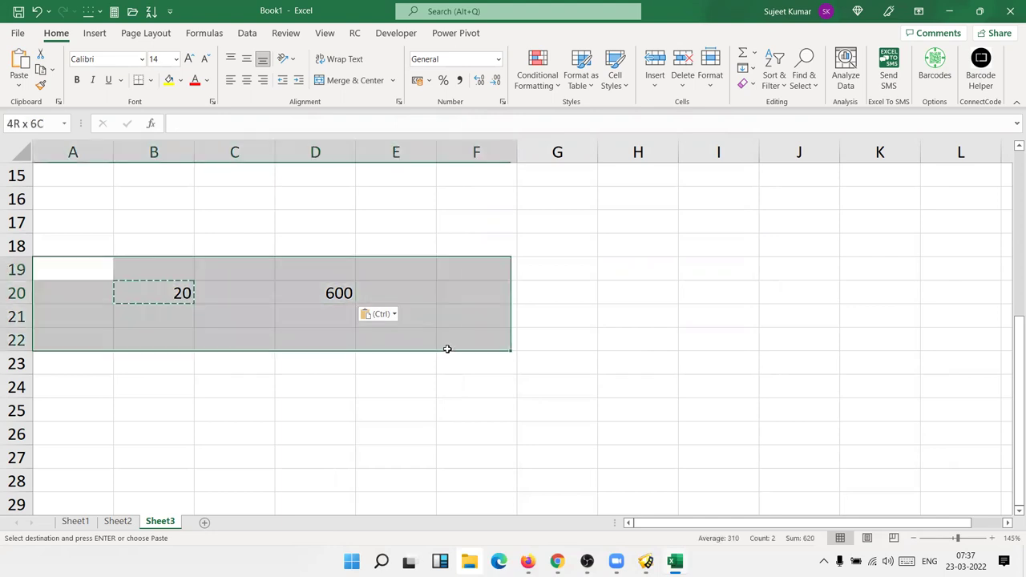
{"action": "key", "text": "Delete"}
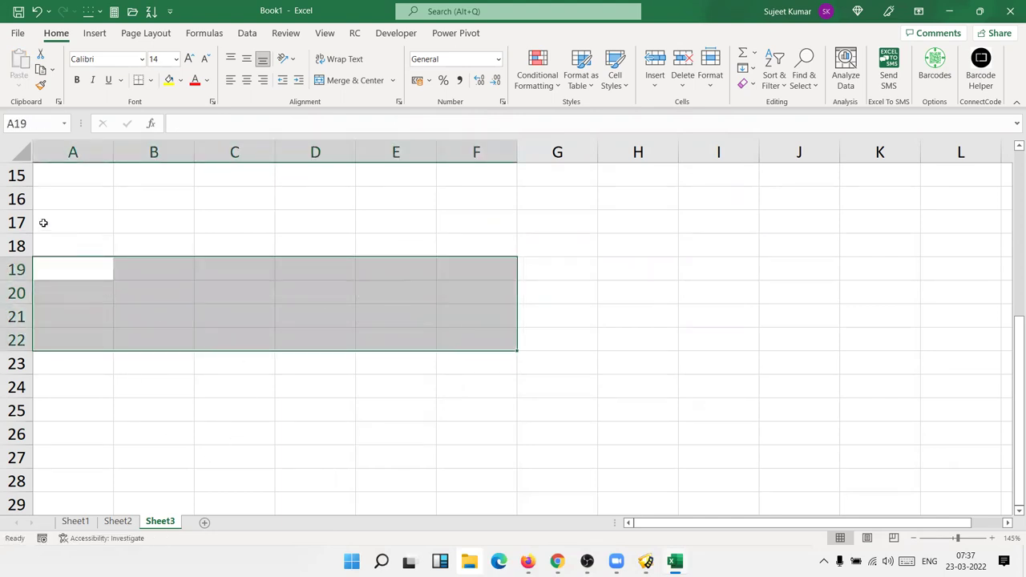
{"action": "left_click", "coordinate": [43, 223]}
{"action": "type", "text": "85"}
{"action": "key", "text": "Return"}
{"action": "type", "text": "36"}
{"action": "key", "text": "Return"}
{"action": "type", "text": "63"}
{"action": "key", "text": "Return"}
{"action": "type", "text": "32"}
{"action": "key", "text": "Return"}
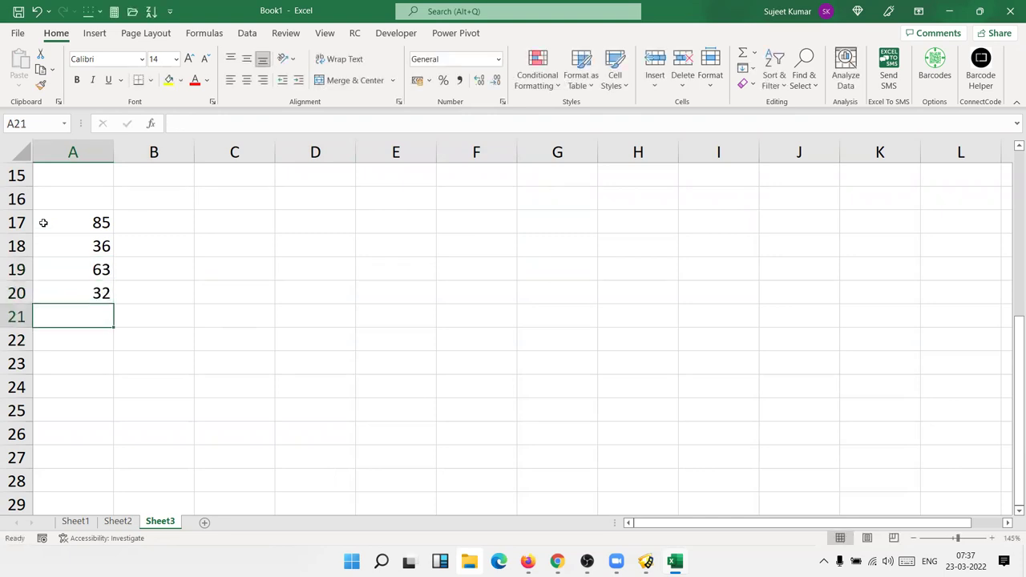
Continue column A with 96, 36, 3663, 5, 25, 65 and 22 down to A28.
{"action": "type", "text": "96"}
{"action": "key", "text": "Return"}
{"action": "type", "text": "36"}
{"action": "key", "text": "Return"}
{"action": "type", "text": "3663"}
{"action": "key", "text": "Return"}
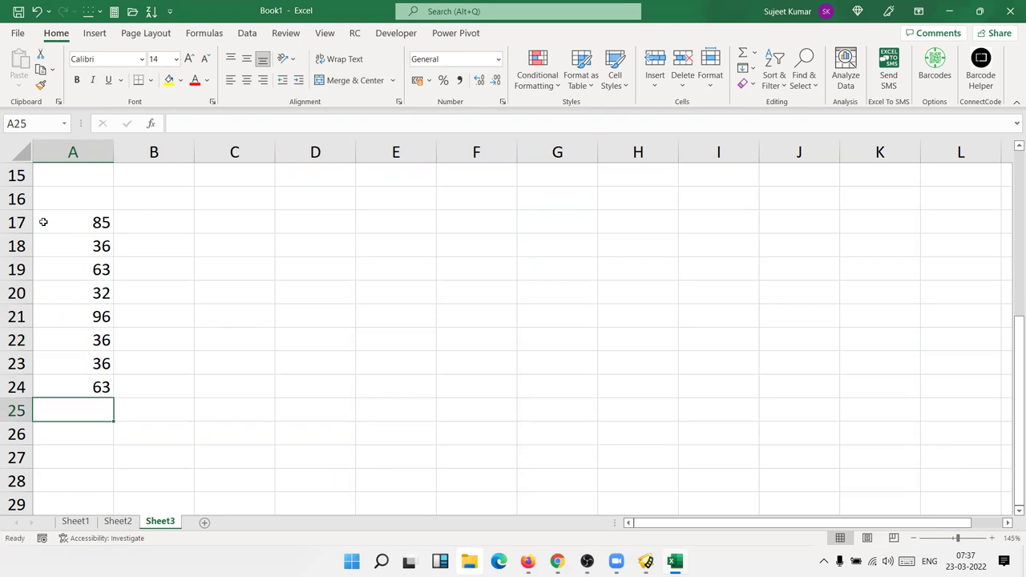
{"action": "type", "text": "5"}
{"action": "key", "text": "Return"}
{"action": "type", "text": "25"}
{"action": "key", "text": "Return"}
{"action": "type", "text": "65"}
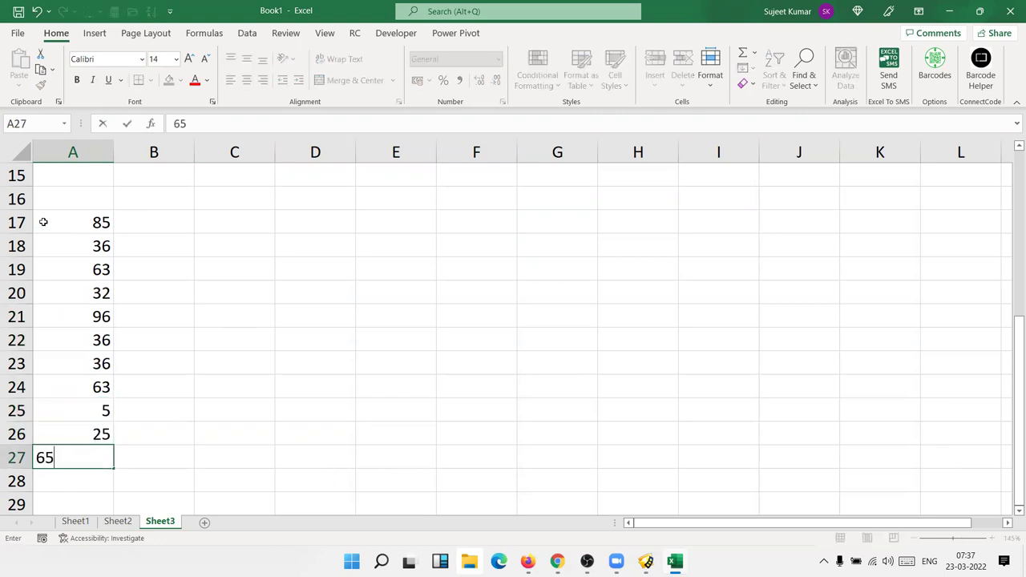
{"action": "key", "text": "Return"}
{"action": "type", "text": "22"}
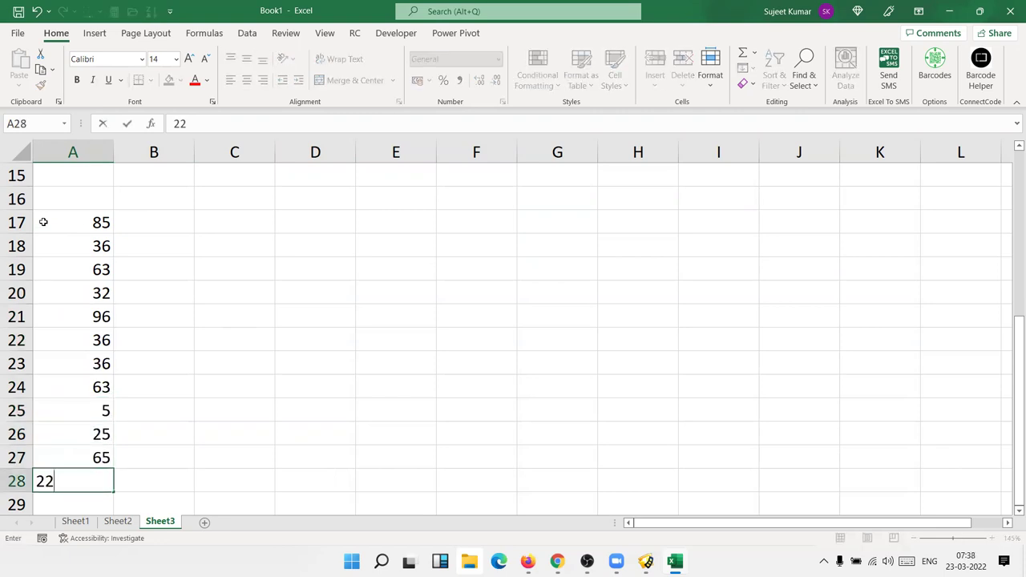
Enter 52 in B20, 62 in B22, 62 in B25 and 32 in B27.
{"action": "left_click", "coordinate": [133, 284]}
{"action": "type", "text": "52"}
{"action": "key", "text": "Return"}
{"action": "key", "text": "Return"}
{"action": "type", "text": "62"}
{"action": "key", "text": "Return"}
{"action": "key", "text": "Return"}
{"action": "key", "text": "Return"}
{"action": "type", "text": "62"}
{"action": "key", "text": "Return"}
{"action": "key", "text": "Return"}
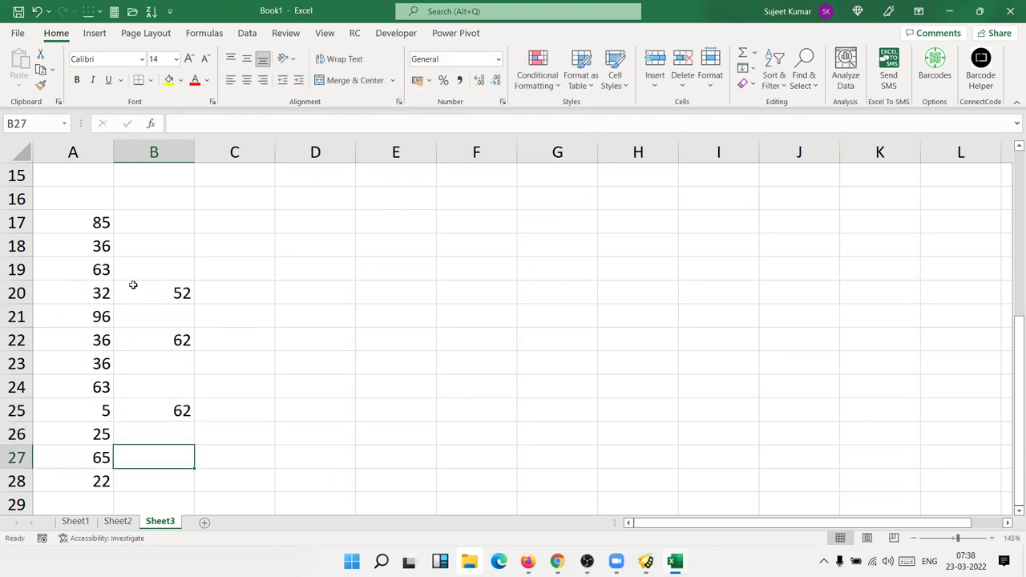
{"action": "type", "text": "32"}
{"action": "left_click", "coordinate": [236, 284]}
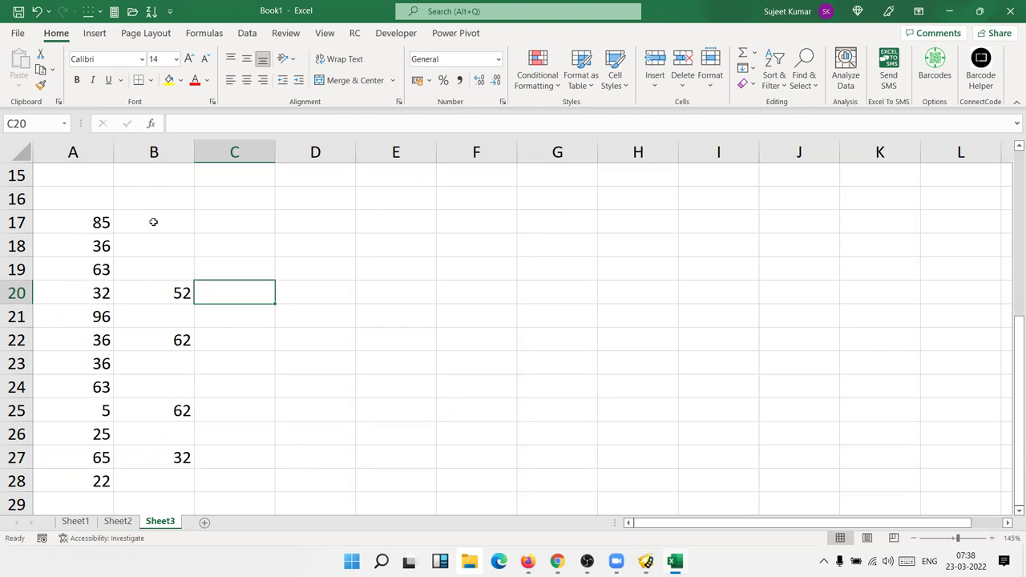
Copy B17:B28 and try a plain paste into A17, then undo it after it blanks column A.
{"action": "left_click_drag", "start_coordinate": [154, 222], "coordinate": [154, 481]}
{"action": "key", "text": "ctrl+c"}
{"action": "left_click", "coordinate": [85, 238]}
{"action": "left_click", "coordinate": [83, 224]}
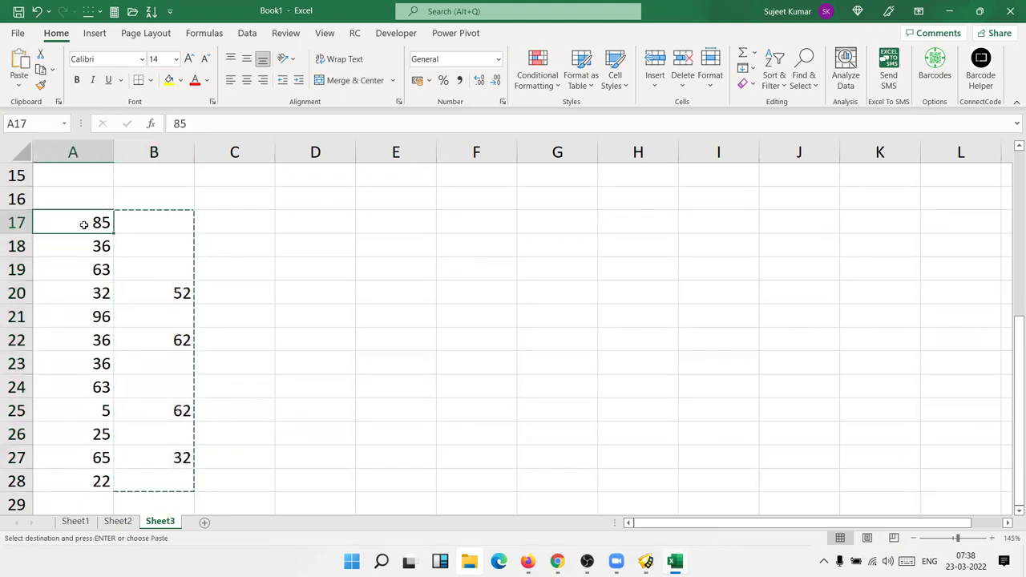
{"action": "key", "text": "ctrl+v"}
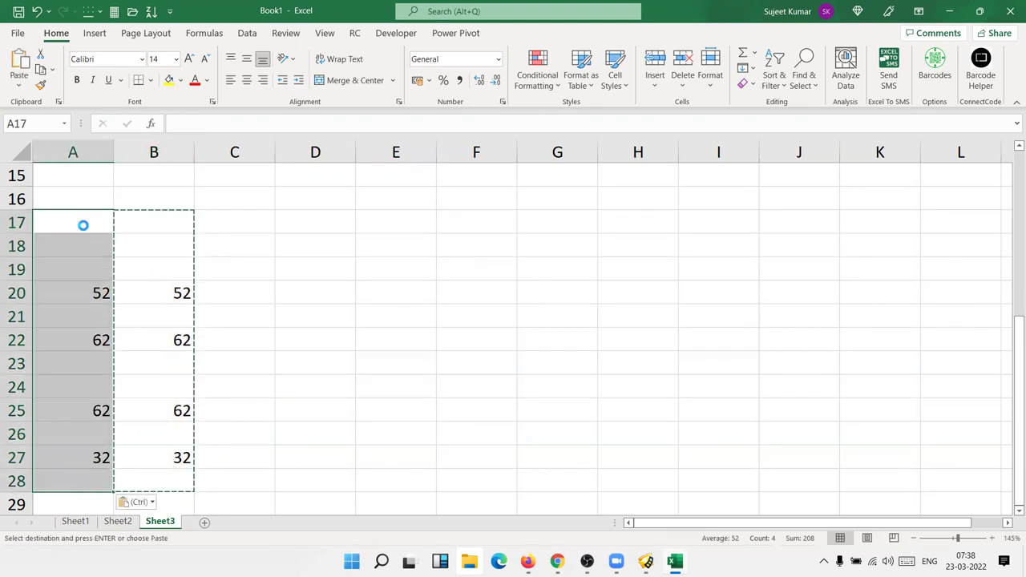
{"action": "key", "text": "ctrl+z"}
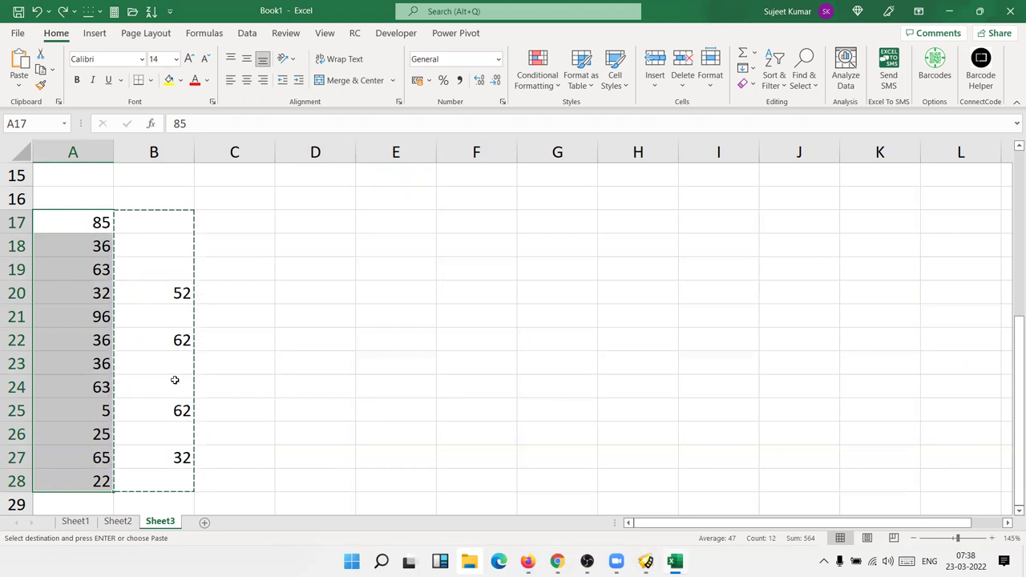
Paste the copied B17:B28 over A17:A28 with Paste Special's Skip blanks option.
{"action": "right_click", "coordinate": [81, 286]}
{"action": "left_click", "coordinate": [96, 253]}
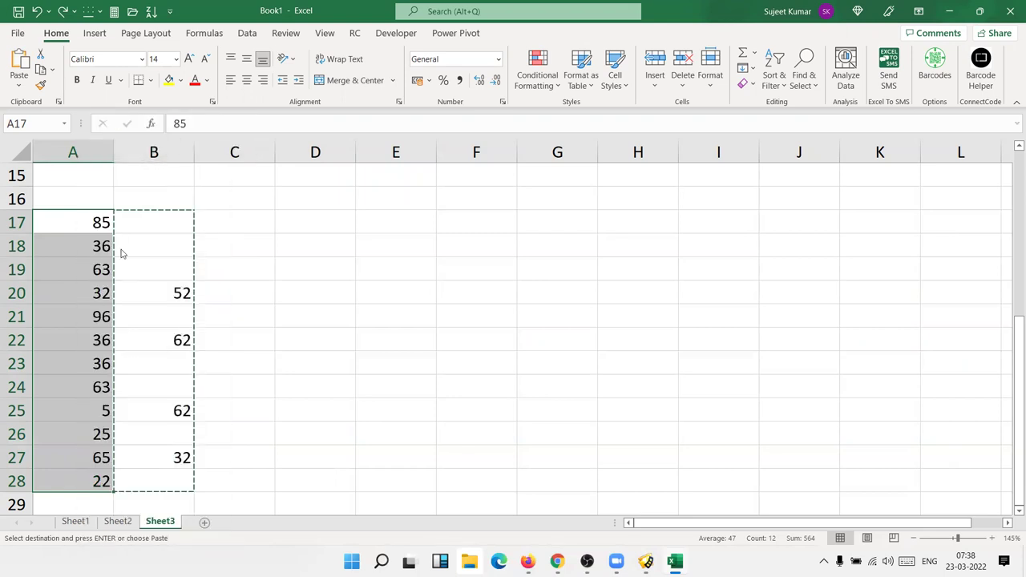
{"action": "left_click", "coordinate": [22, 313]}
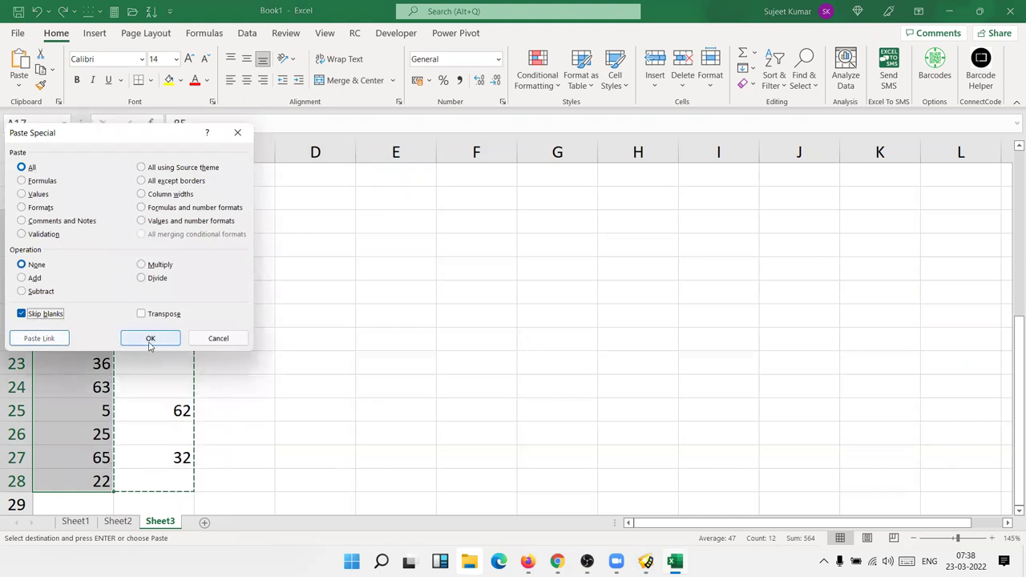
{"action": "left_click_drag", "start_coordinate": [164, 134], "coordinate": [545, 158]}
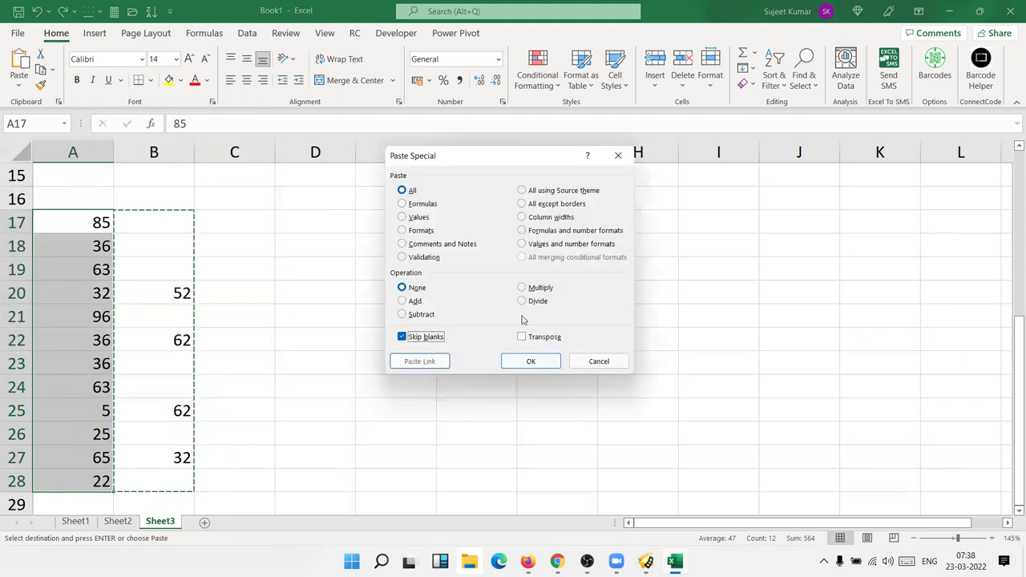
{"action": "left_click", "coordinate": [532, 363]}
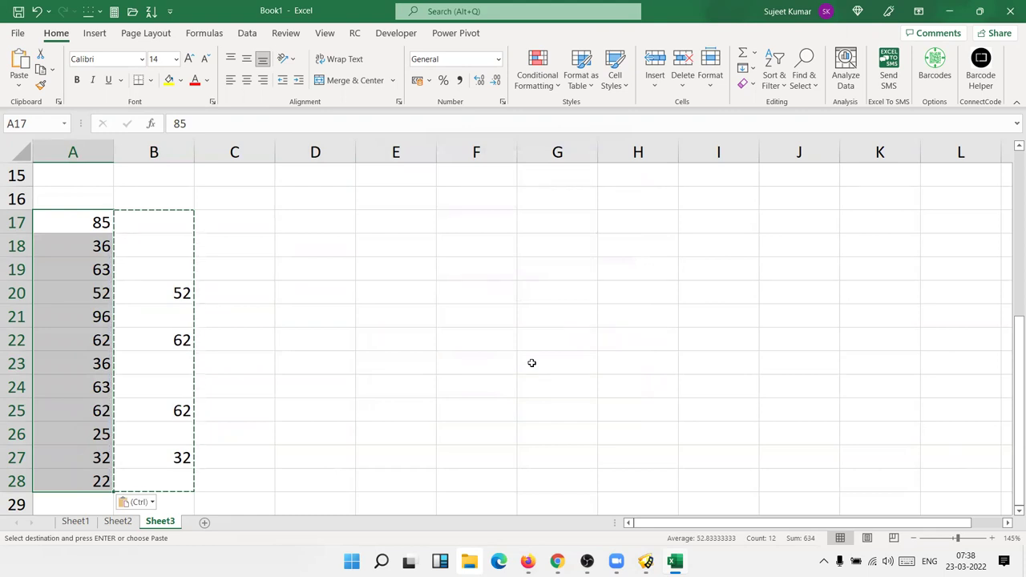
{"action": "left_click", "coordinate": [304, 287]}
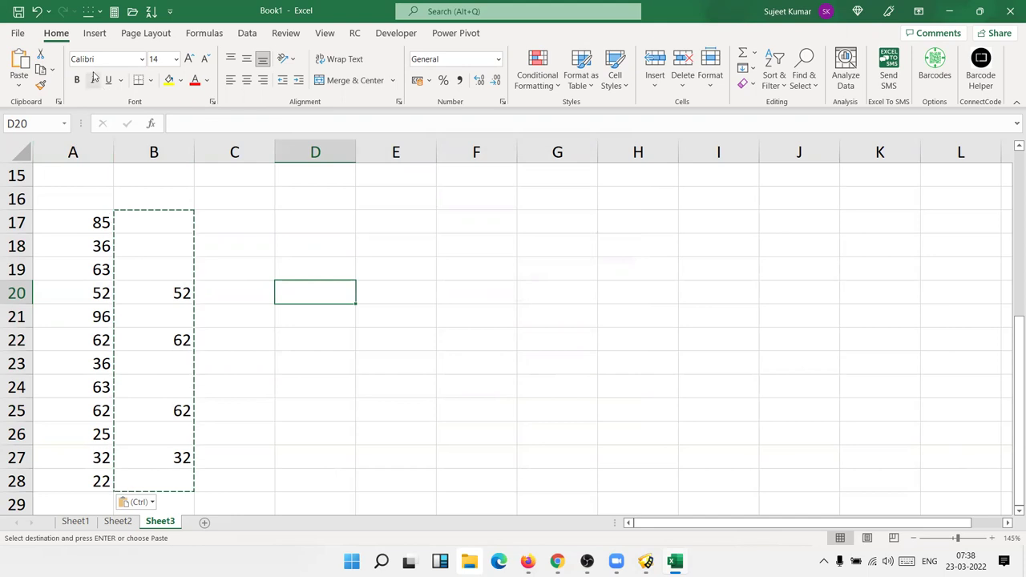
{"action": "left_click", "coordinate": [150, 81]}
{"action": "left_click", "coordinate": [149, 81]}
{"action": "left_click", "coordinate": [292, 60]}
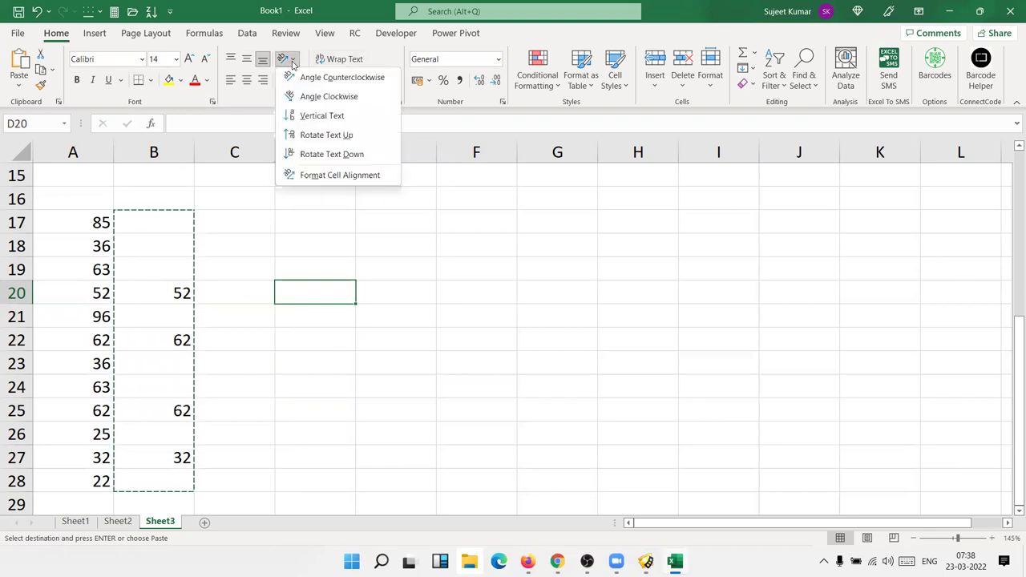
{"action": "left_click", "coordinate": [225, 173]}
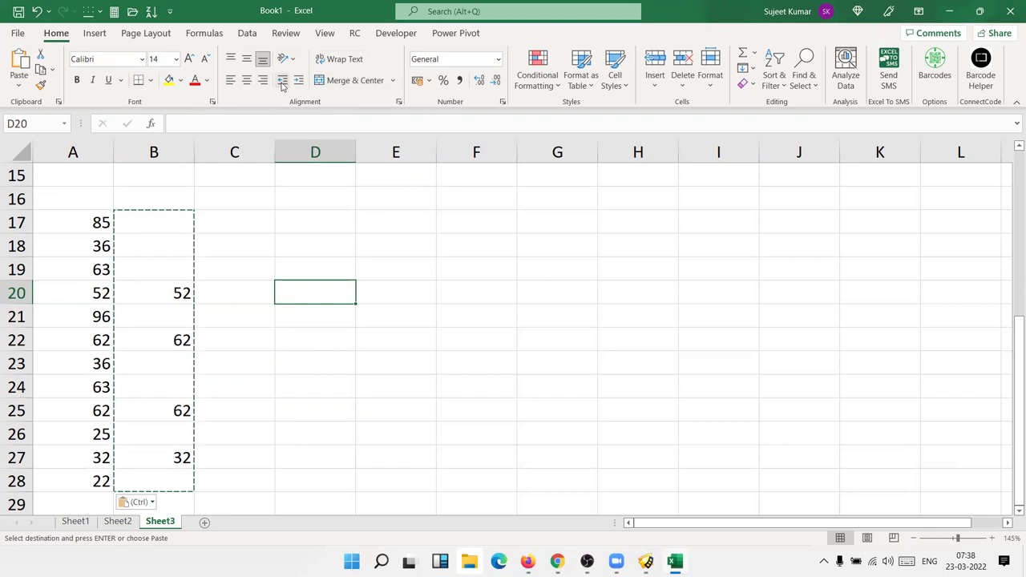
{"action": "left_click", "coordinate": [503, 102]}
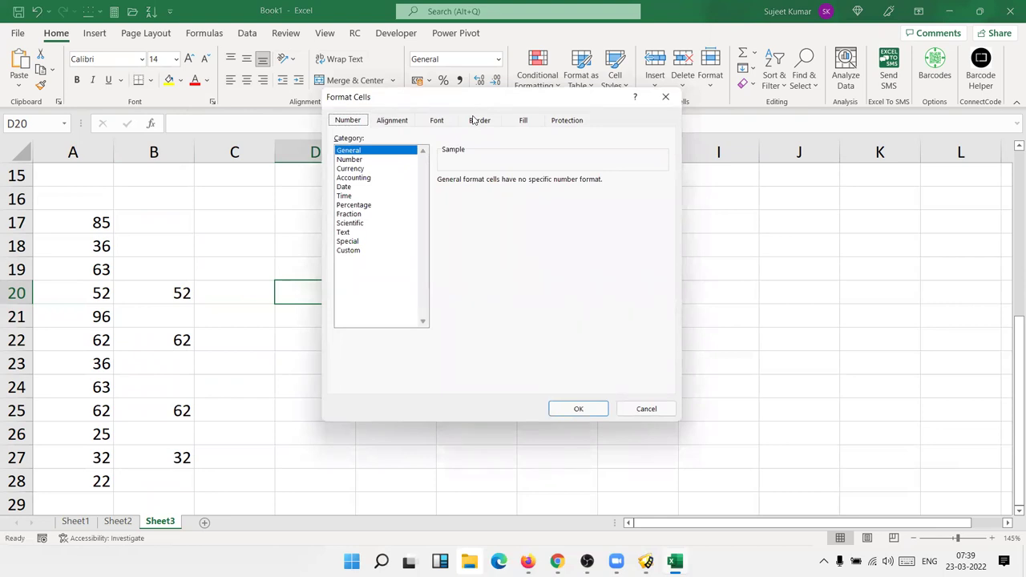
{"action": "left_click", "coordinate": [664, 97]}
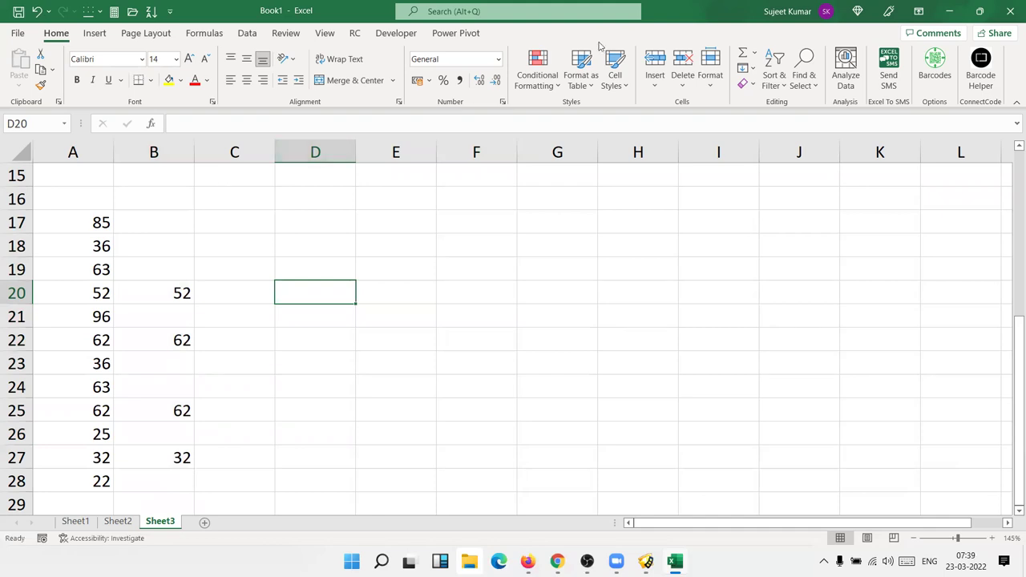
{"action": "left_click", "coordinate": [502, 102]}
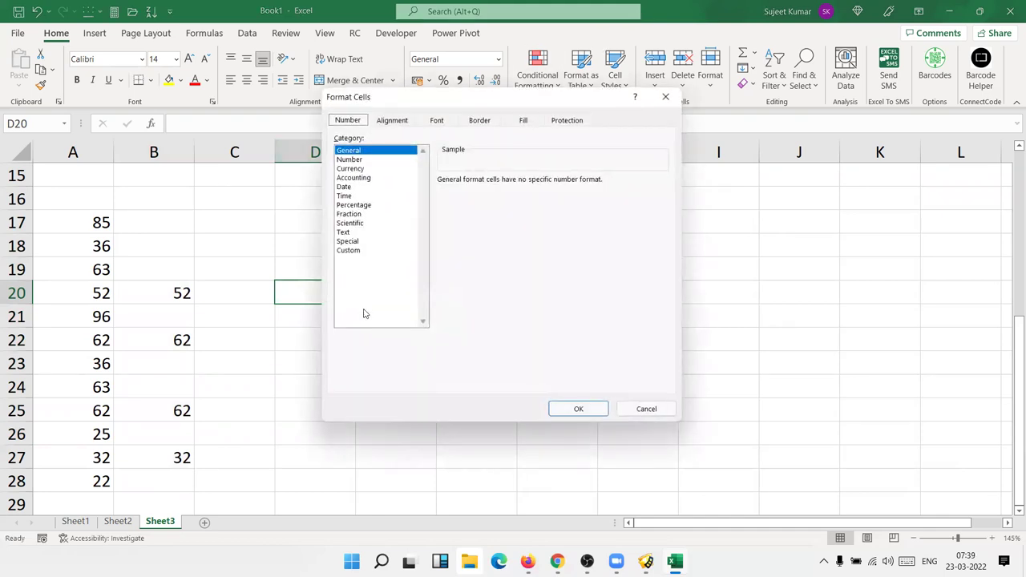
{"action": "left_click", "coordinate": [357, 251]}
{"action": "left_click", "coordinate": [665, 97]}
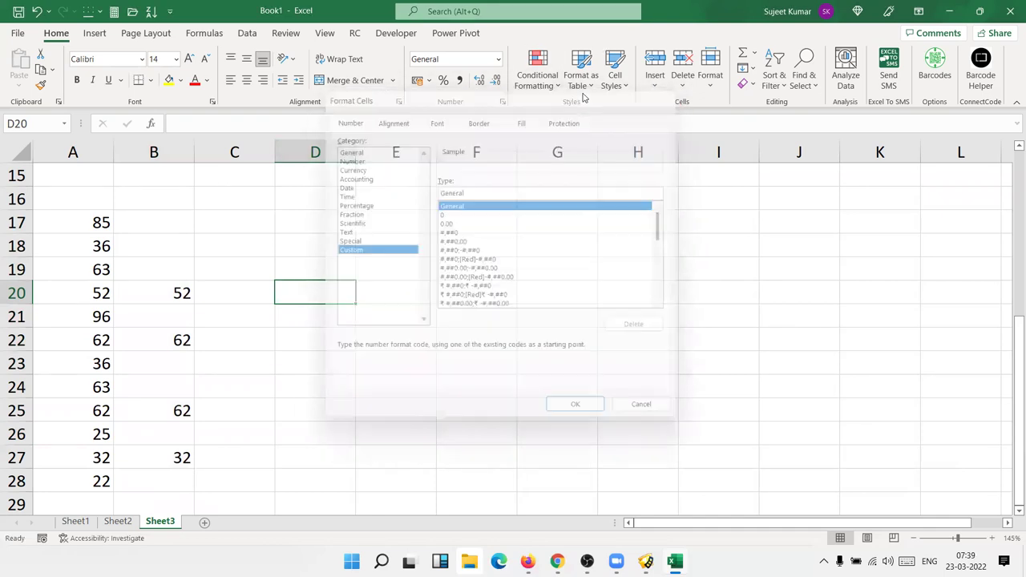
{"action": "left_click", "coordinate": [537, 68]}
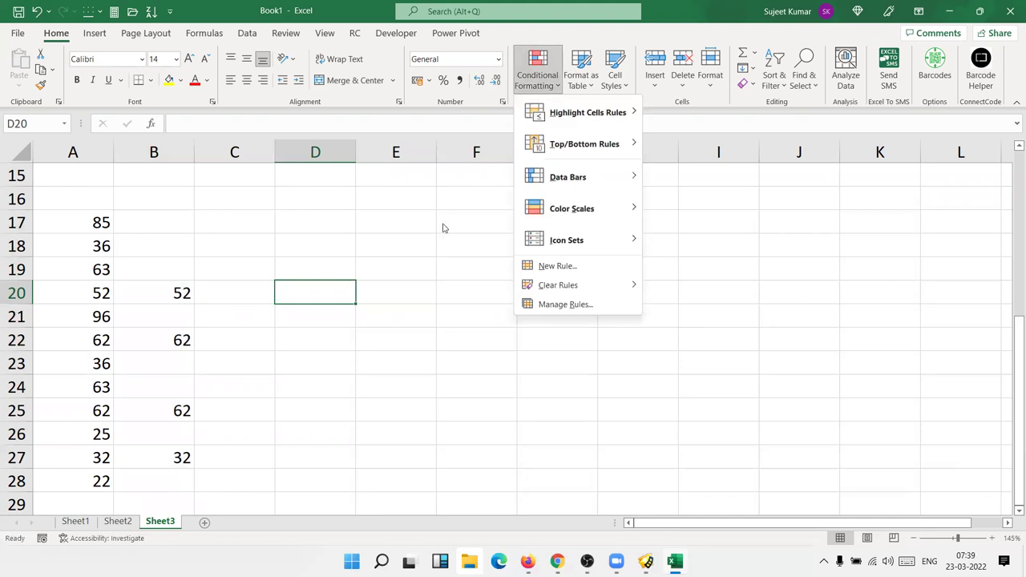
{"action": "left_click", "coordinate": [442, 227]}
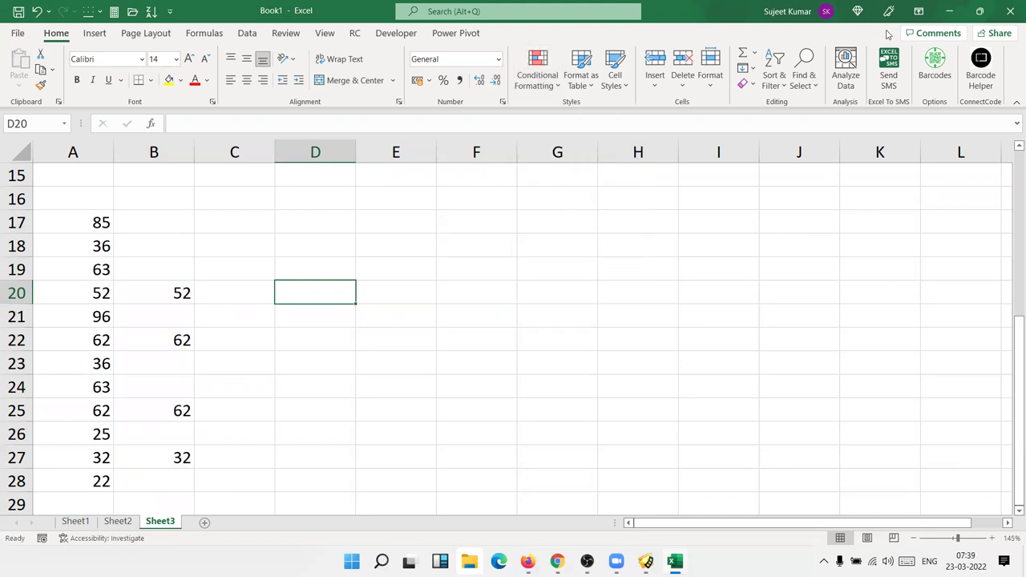